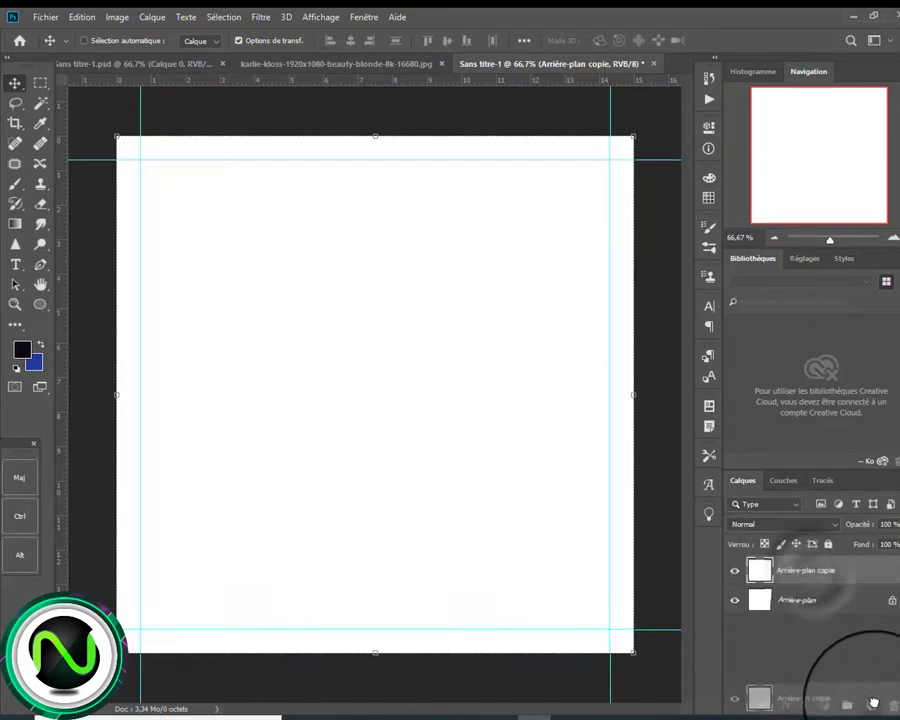
Apply a blue Color Overlay in Normal mode at 100% opacity to the Arrière-plan copie layer.
{"action": "left_click", "coordinate": [814, 606]}
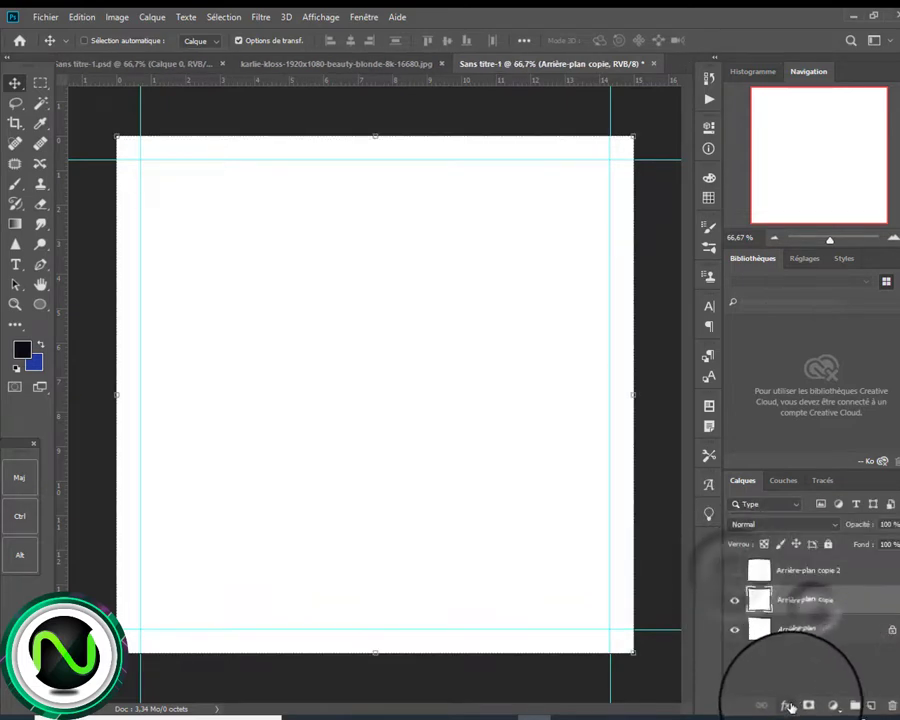
{"action": "left_click", "coordinate": [788, 705]}
{"action": "left_click", "coordinate": [830, 650]}
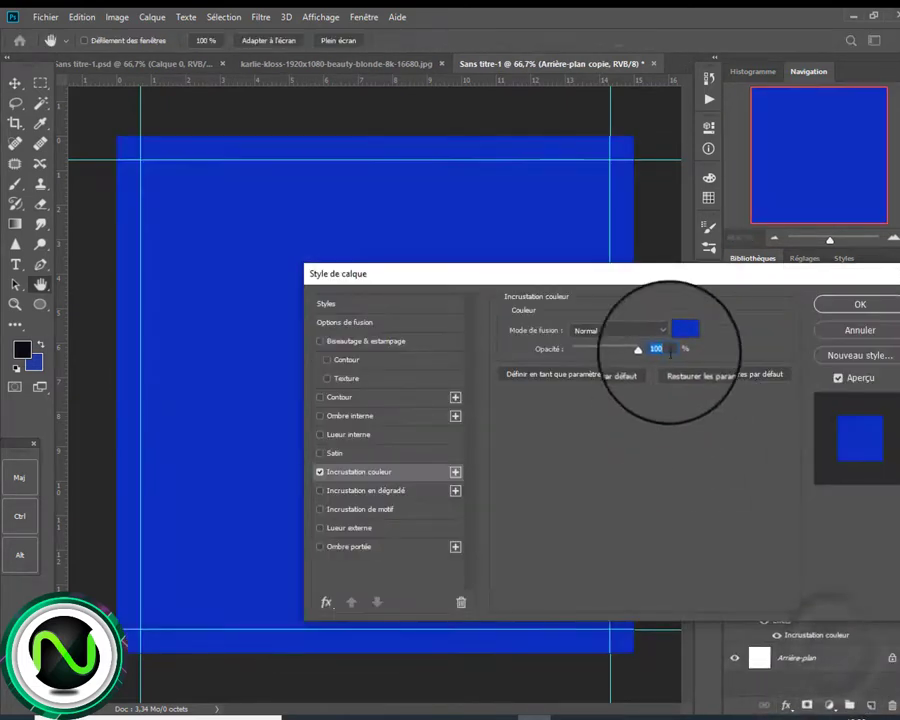
{"action": "left_click", "coordinate": [684, 327]}
{"action": "left_click", "coordinate": [706, 268]}
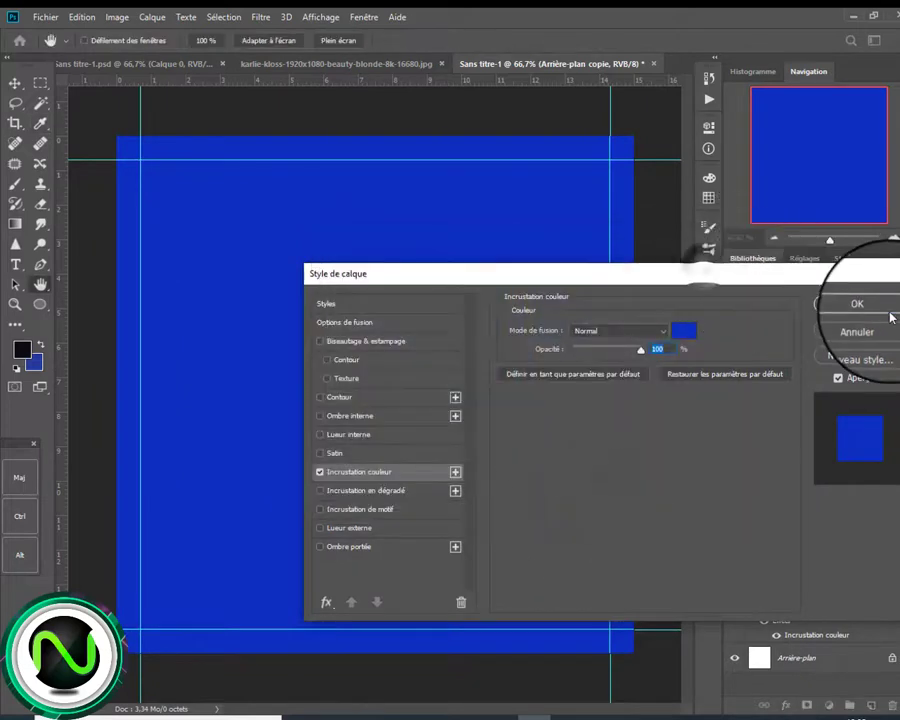
{"action": "left_click", "coordinate": [886, 308]}
Show the Arrière-plan copie 2 layer and give it a reversed radial black-and-white Gradient Overlay in Produit mode with 109% scale.
{"action": "left_click", "coordinate": [729, 570]}
{"action": "left_click", "coordinate": [789, 577]}
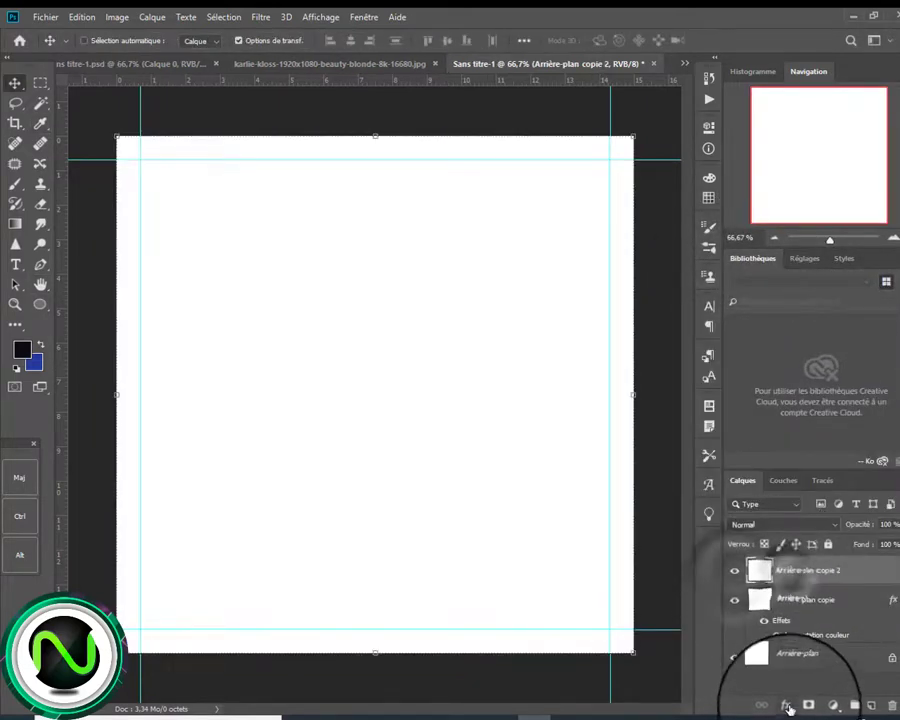
{"action": "left_click", "coordinate": [786, 705]}
{"action": "left_click", "coordinate": [822, 655]}
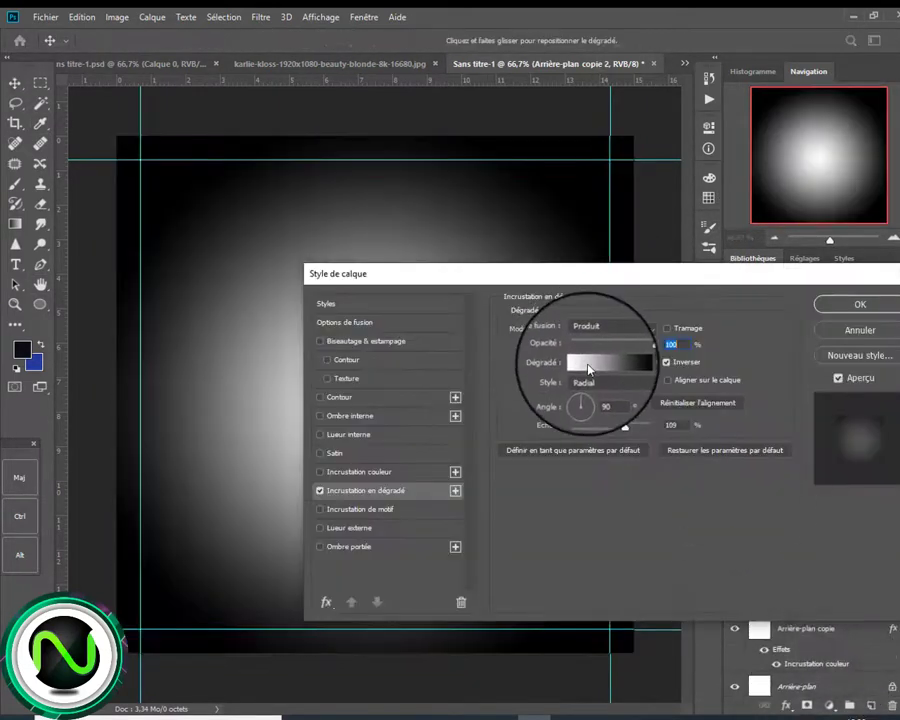
{"action": "left_click", "coordinate": [592, 366]}
{"action": "left_click", "coordinate": [842, 288]}
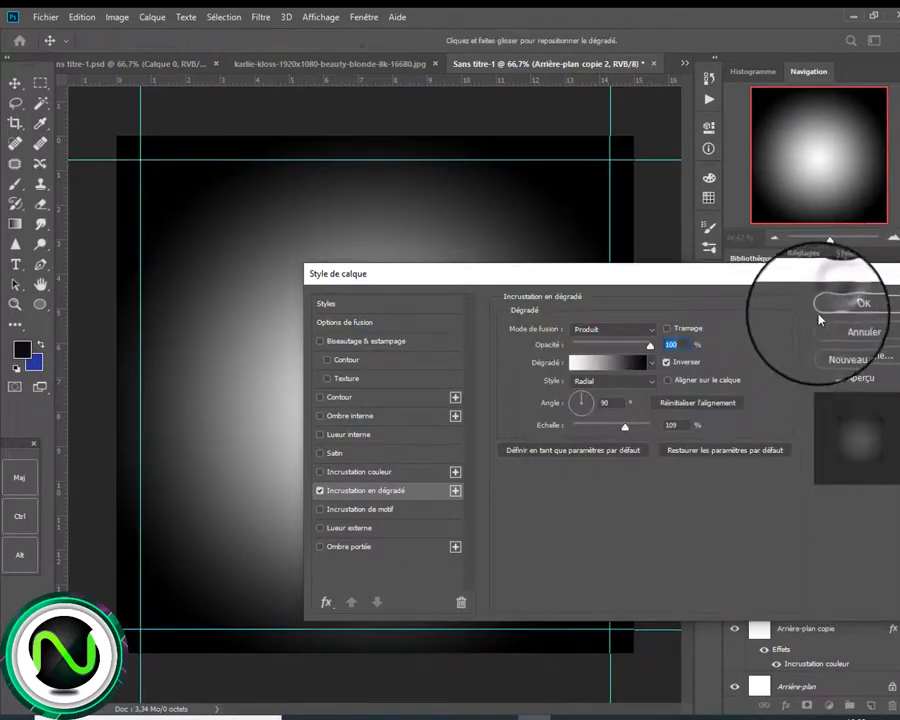
{"action": "left_click", "coordinate": [840, 305]}
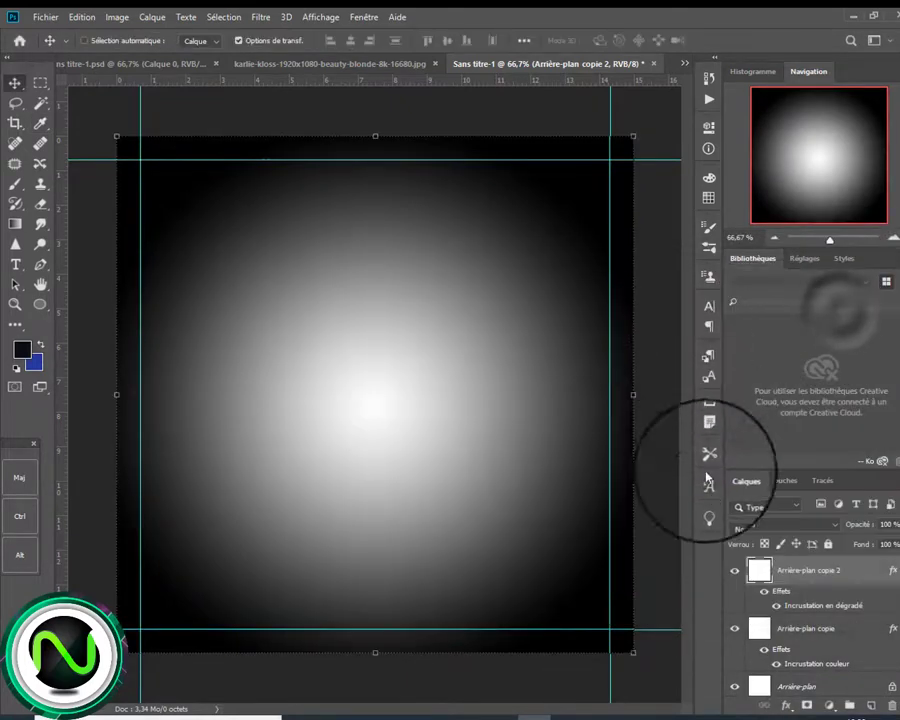
Set the gradient layer's blend mode to Incrustation and its opacity to 71%.
{"action": "left_click", "coordinate": [770, 523]}
{"action": "left_click", "coordinate": [765, 527]}
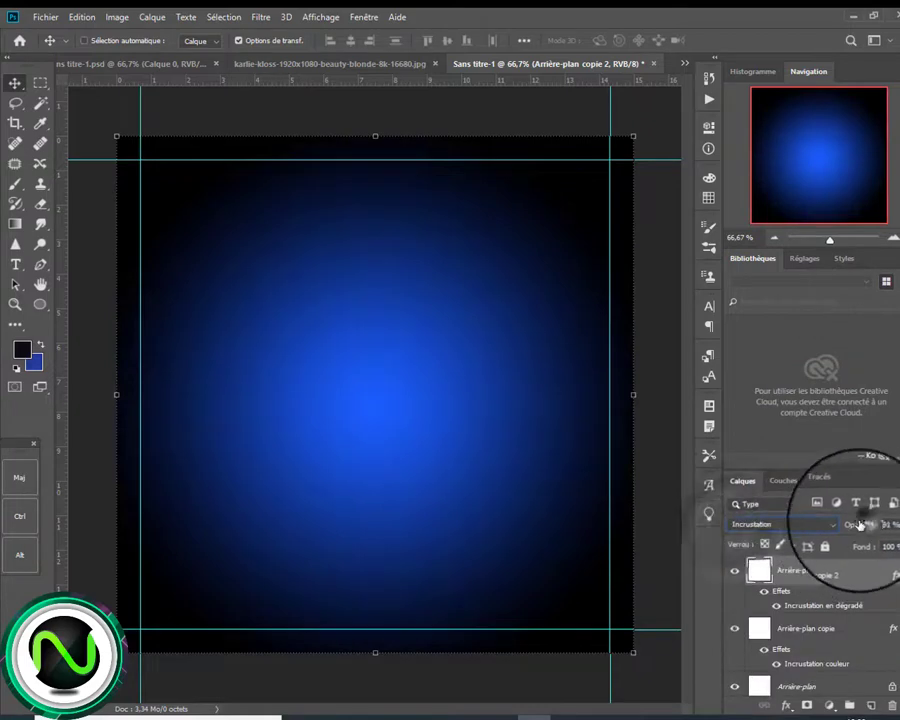
{"action": "left_click_drag", "start_coordinate": [847, 535], "coordinate": [832, 528]}
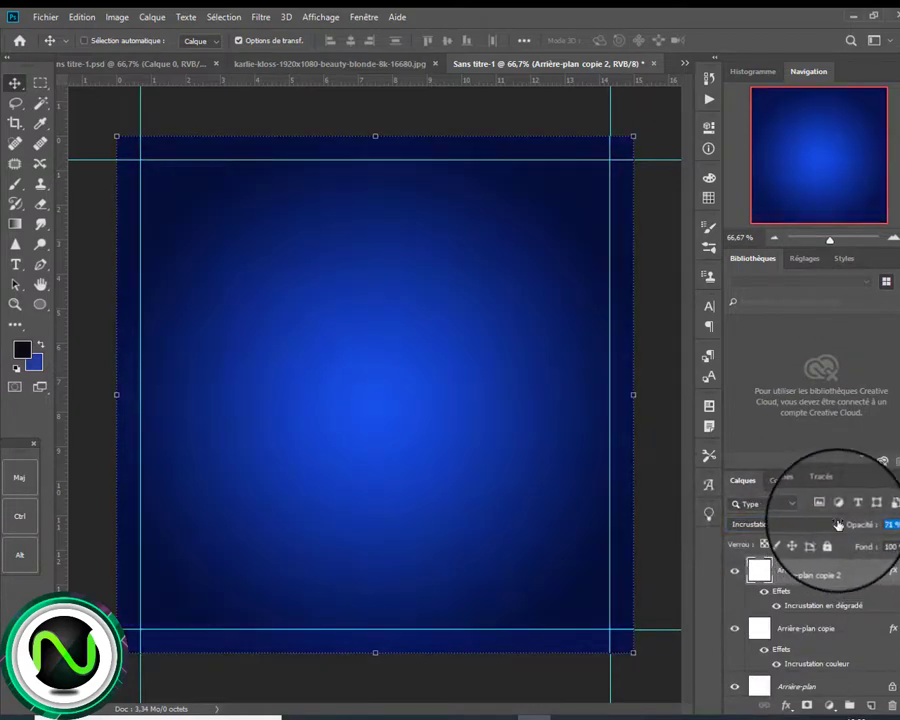
Place the fabric texture image in the document and enlarge it to cover the entire canvas.
{"action": "left_click_drag", "start_coordinate": [400, 690], "coordinate": [305, 580]}
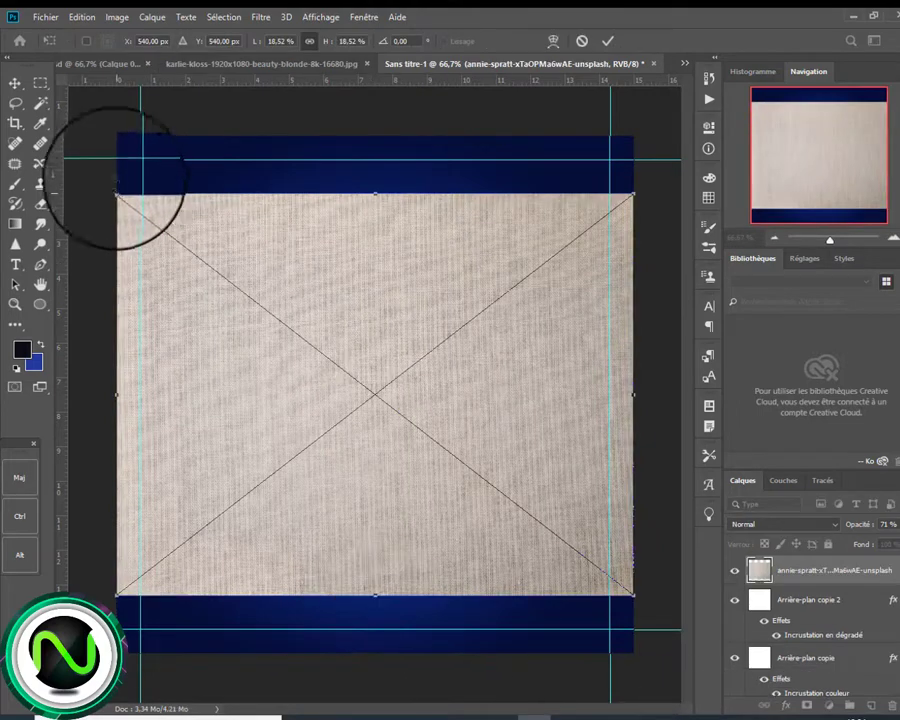
{"action": "left_click_drag", "start_coordinate": [118, 193], "coordinate": [69, 155]}
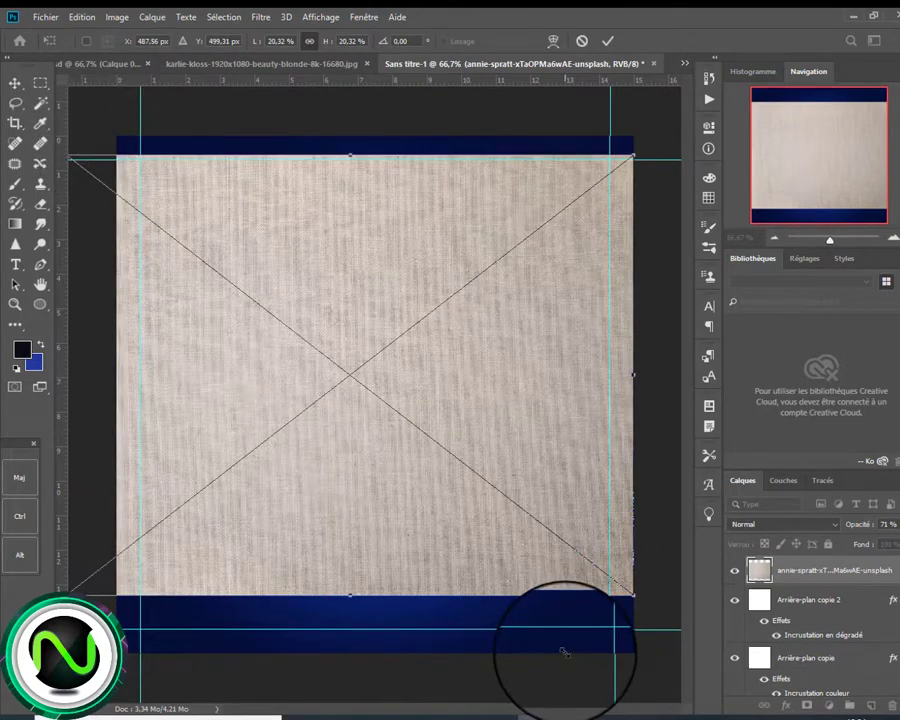
{"action": "left_click_drag", "start_coordinate": [627, 603], "coordinate": [672, 692]}
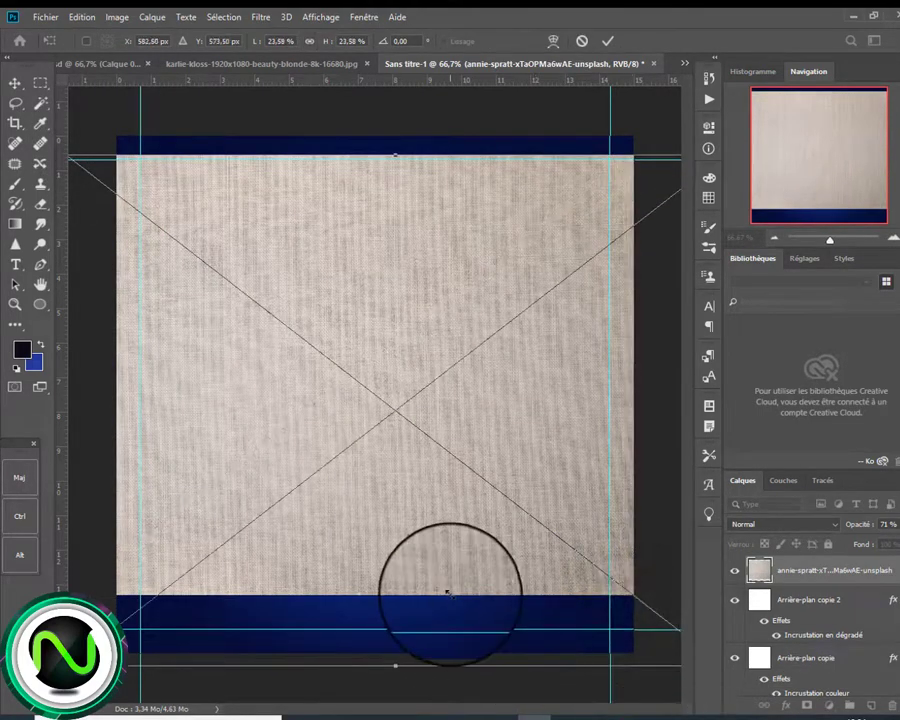
{"action": "left_click_drag", "start_coordinate": [435, 580], "coordinate": [435, 562]}
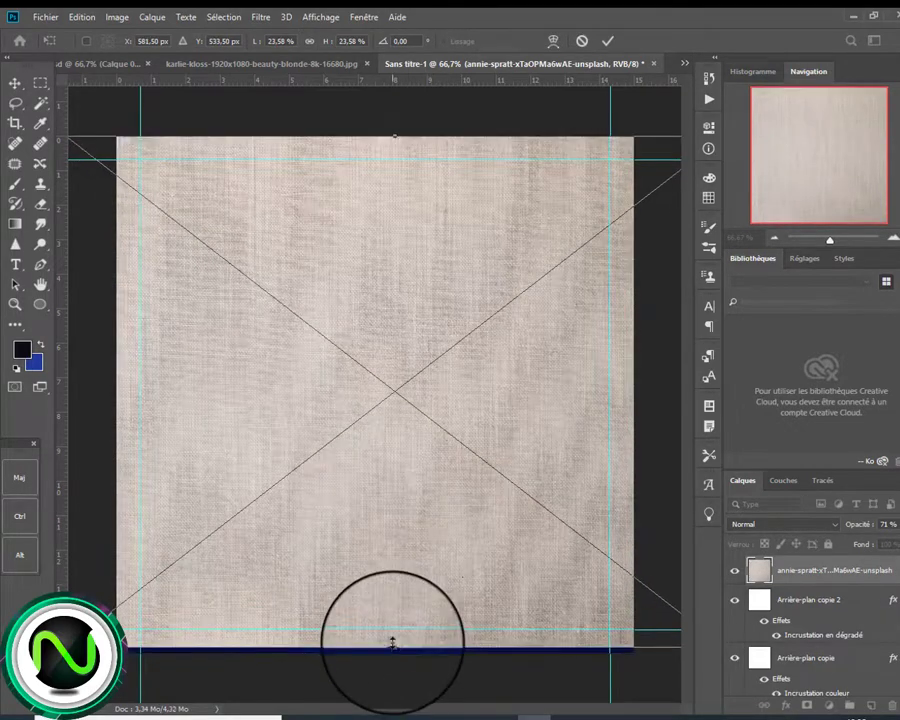
{"action": "left_click_drag", "start_coordinate": [393, 645], "coordinate": [393, 653]}
{"action": "double_click", "coordinate": [388, 498]}
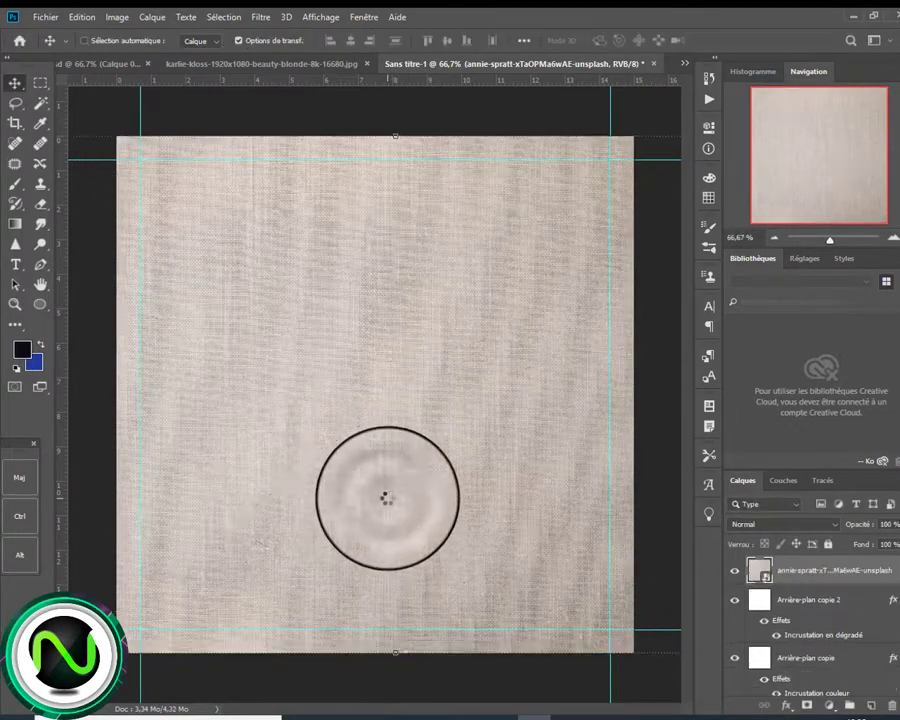
Set the fabric texture layer's blend mode to Incrustation and its opacity to 37%.
{"action": "left_click", "coordinate": [776, 524]}
{"action": "left_click", "coordinate": [776, 532]}
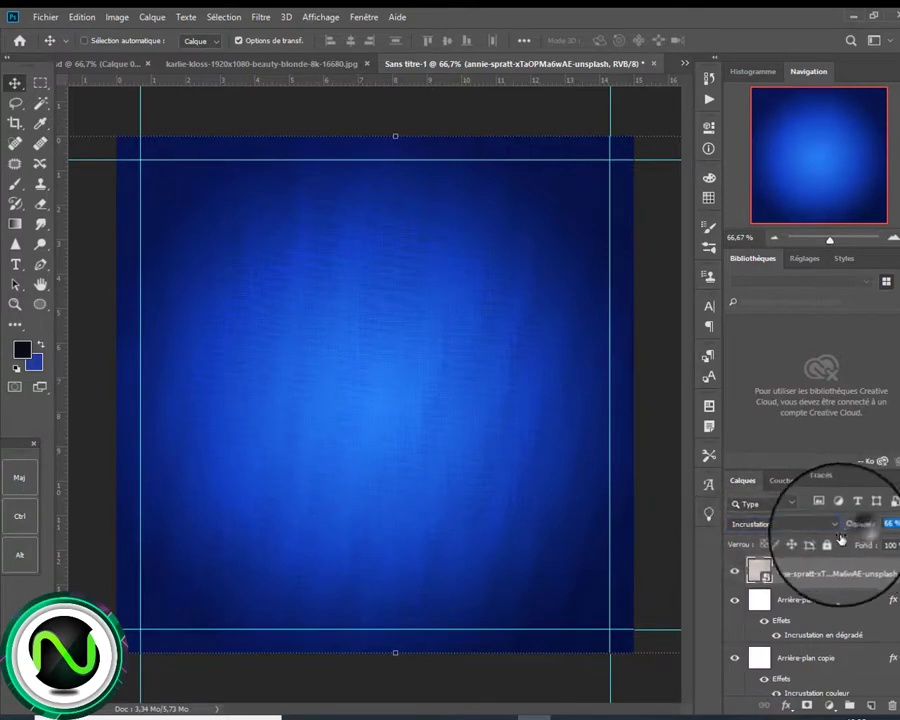
{"action": "left_click_drag", "start_coordinate": [839, 535], "coordinate": [817, 545]}
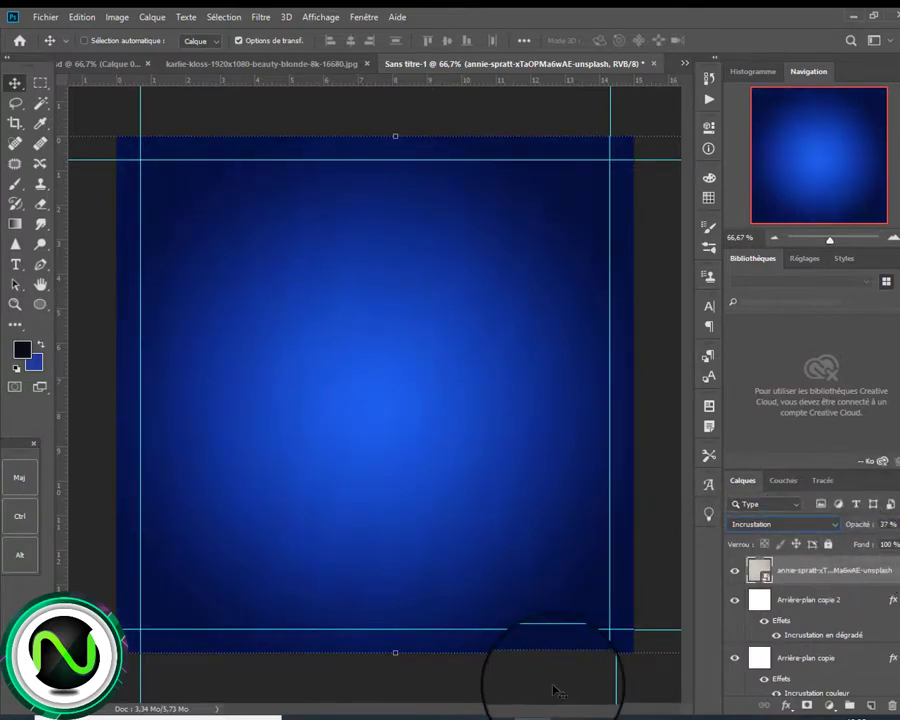
Draw a tall black rectangle of about 100 × 583 px left of the canvas centre.
{"action": "left_click", "coordinate": [42, 304]}
{"action": "right_click", "coordinate": [43, 305]}
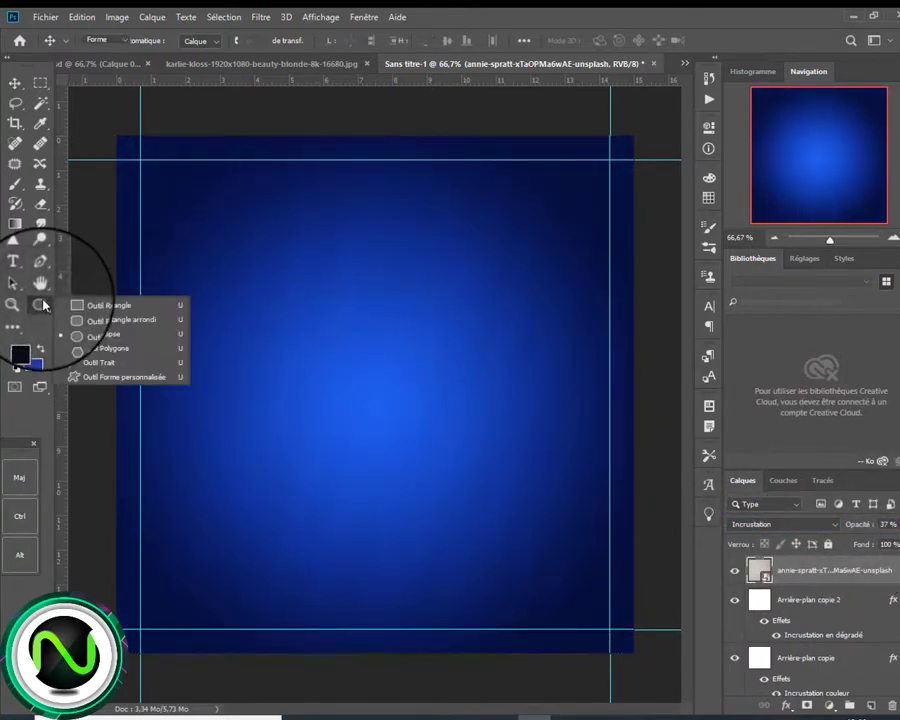
{"action": "left_click", "coordinate": [90, 297]}
{"action": "left_click_drag", "start_coordinate": [281, 243], "coordinate": [325, 519]}
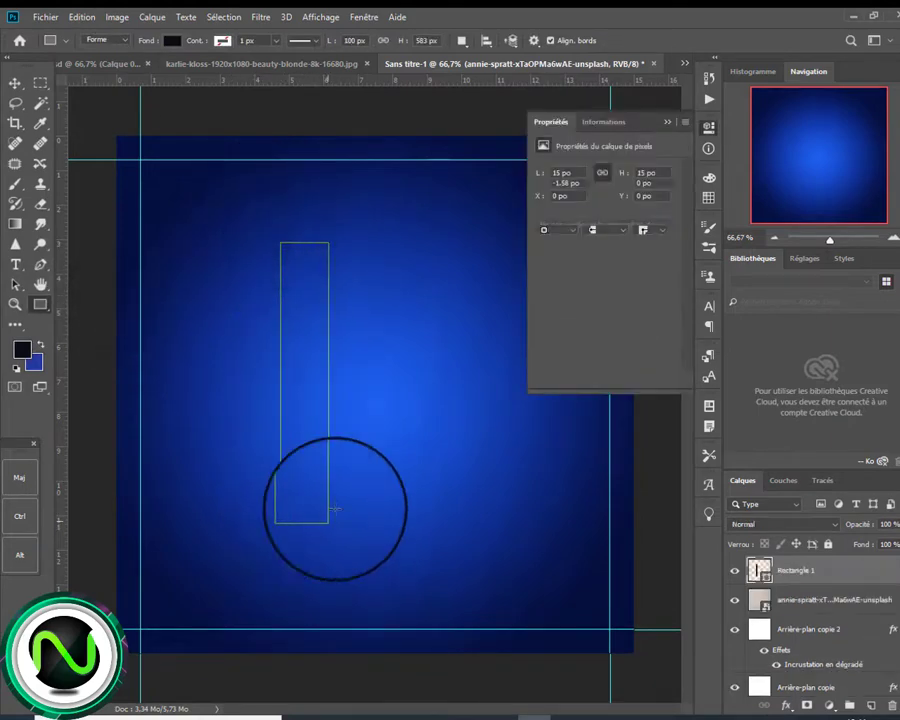
Enlarge the black rectangle to about 133 × 617 px.
{"action": "left_click", "coordinate": [15, 83]}
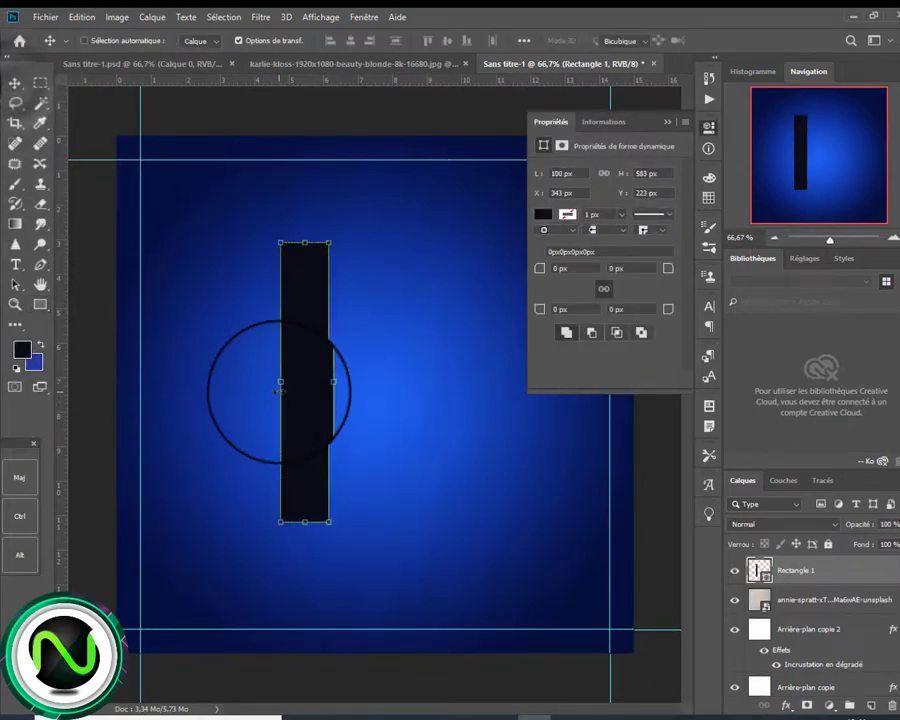
{"action": "left_click_drag", "start_coordinate": [279, 390], "coordinate": [276, 390]}
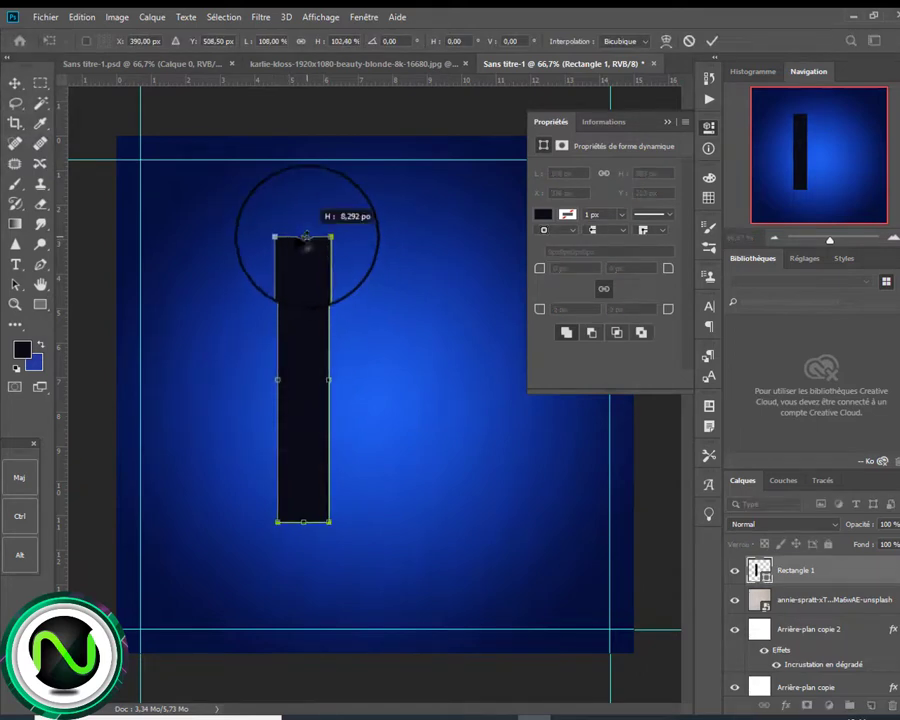
{"action": "mouse_move", "coordinate": [332, 396]}
{"action": "left_mouse_down"}
{"action": "mouse_move", "coordinate": [325, 404]}
{"action": "mouse_move", "coordinate": [334, 400]}
{"action": "left_mouse_up"}
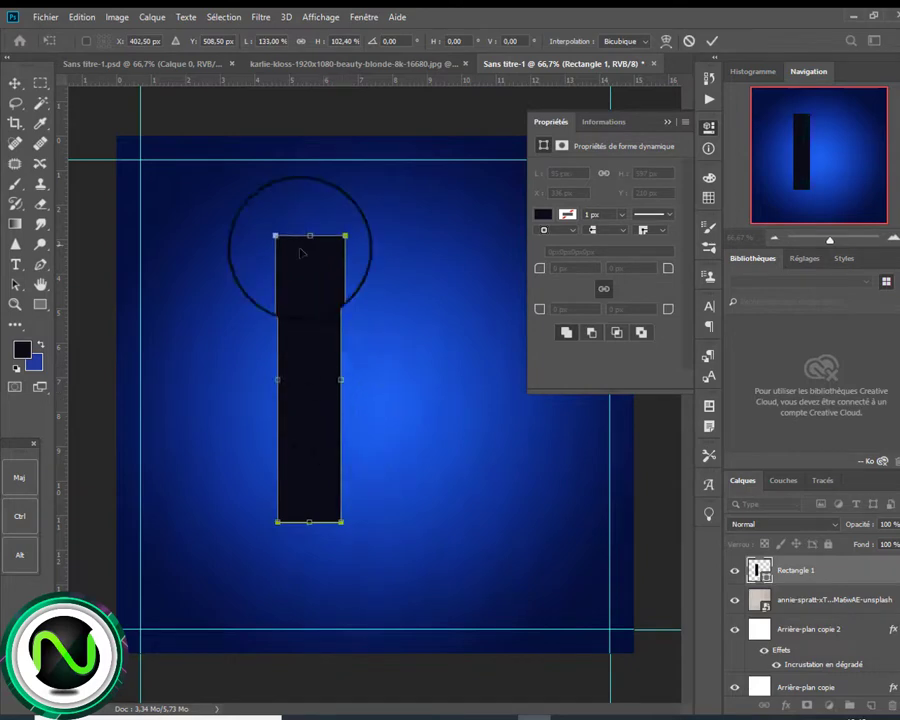
{"action": "double_click", "coordinate": [321, 352]}
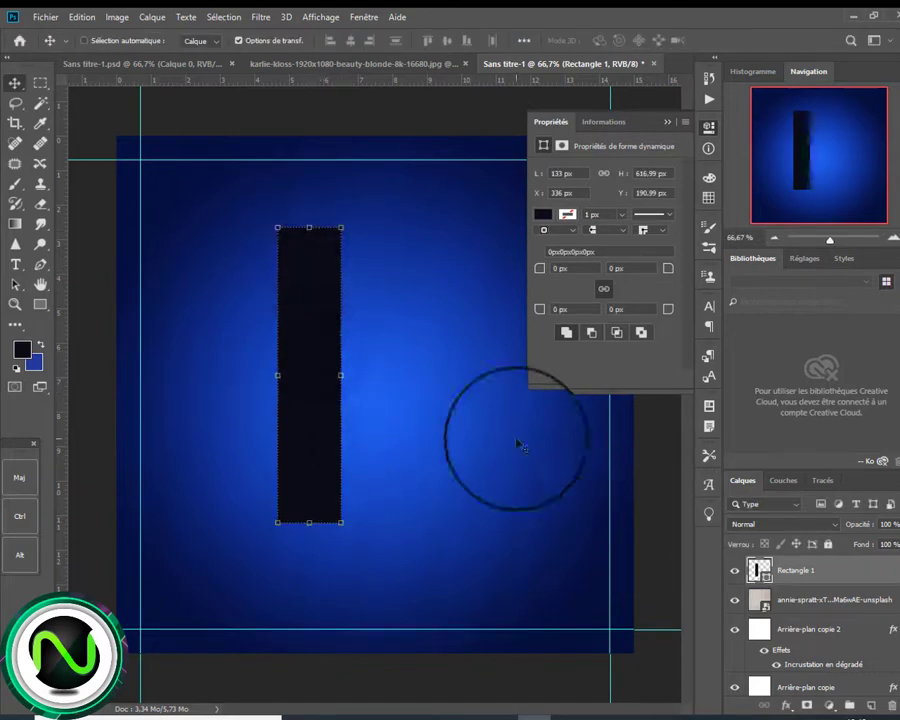
Add a 5 px outside stroke to the rectangle with a reversed linear blue gradient at an 86° angle.
{"action": "left_click", "coordinate": [786, 705]}
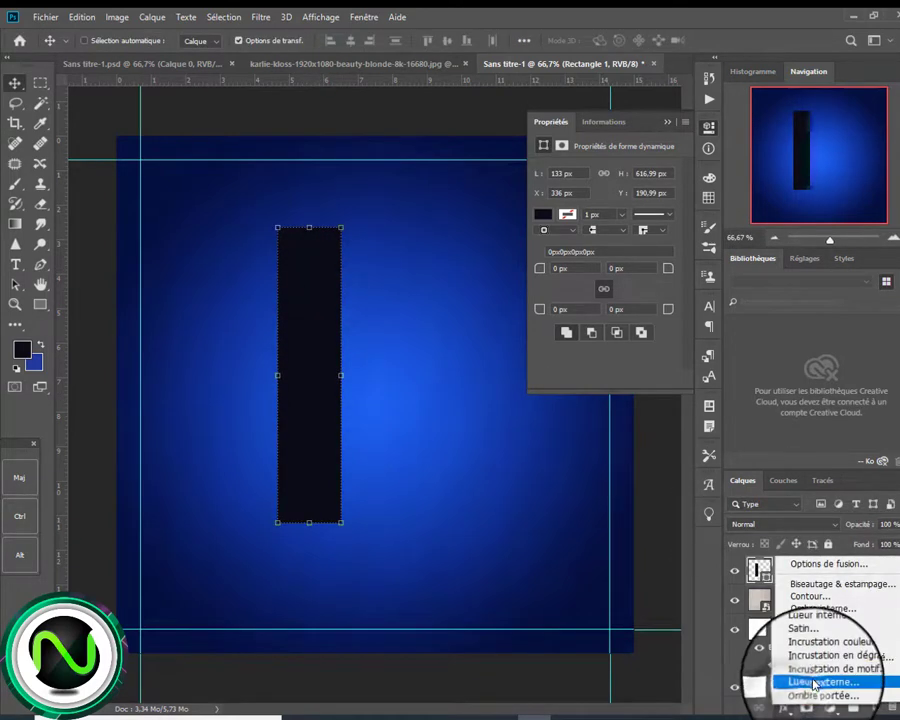
{"action": "left_click", "coordinate": [805, 592]}
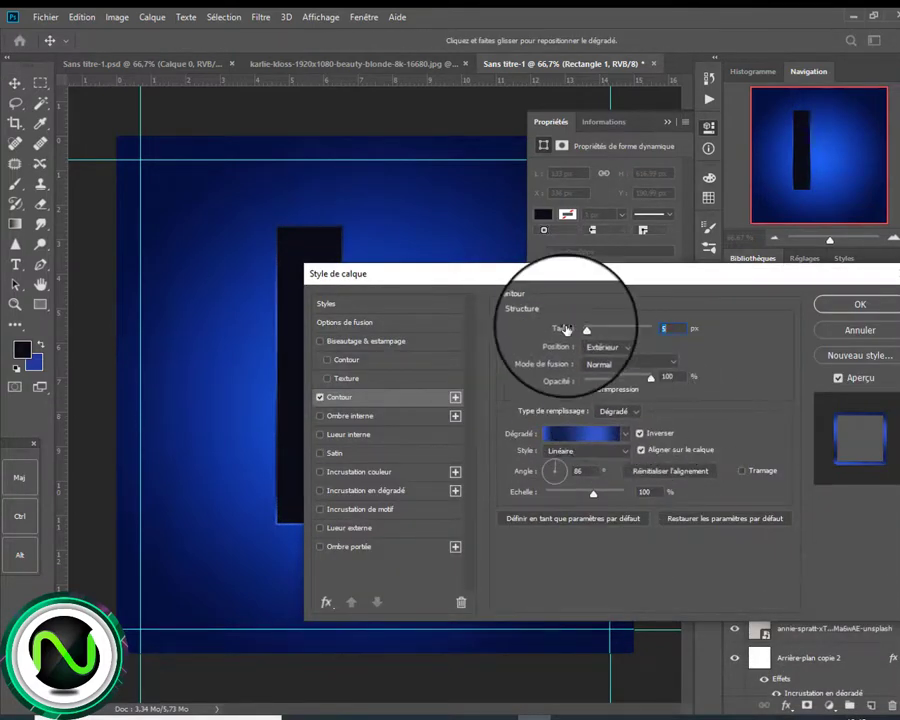
{"action": "left_click", "coordinate": [845, 304]}
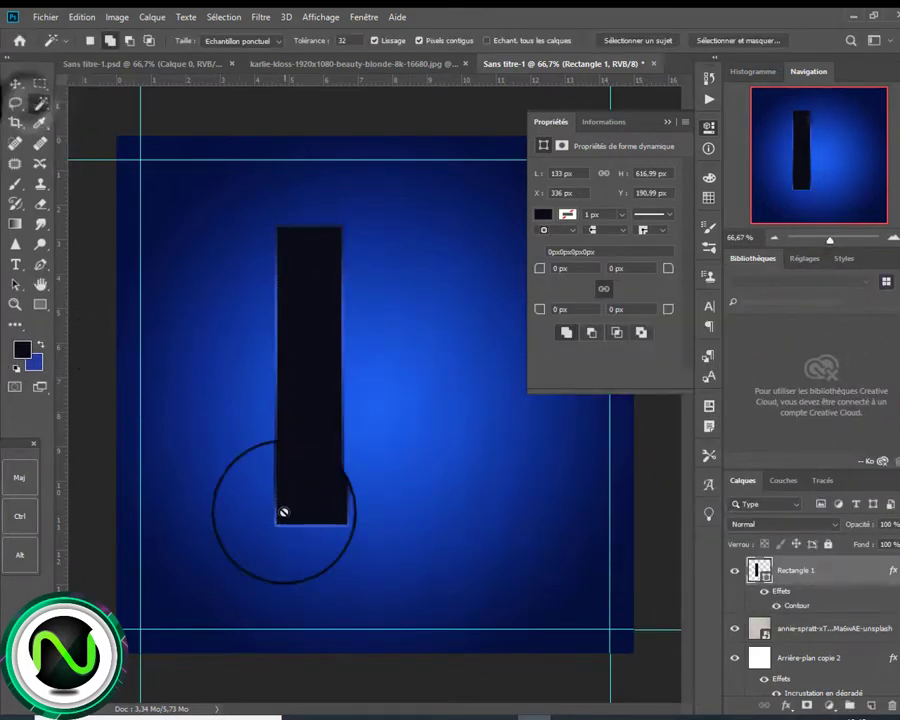
Add a black drop shadow to the rectangle with 100% opacity, 8 px distance, 10% spread and 20 px size.
{"action": "left_click", "coordinate": [788, 706]}
{"action": "left_click", "coordinate": [801, 702]}
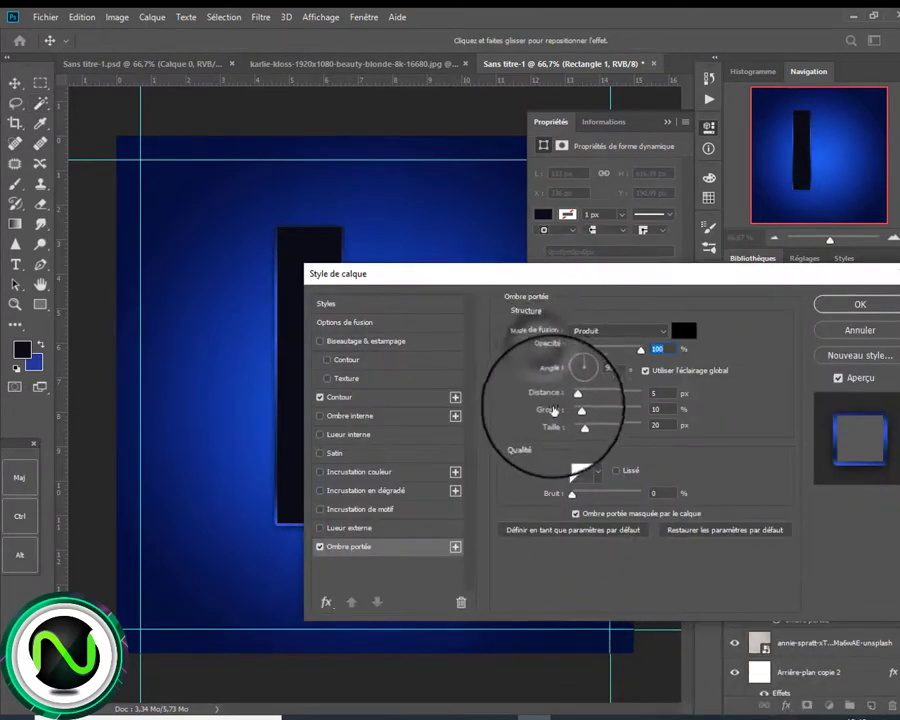
{"action": "left_click_drag", "start_coordinate": [532, 397], "coordinate": [536, 396]}
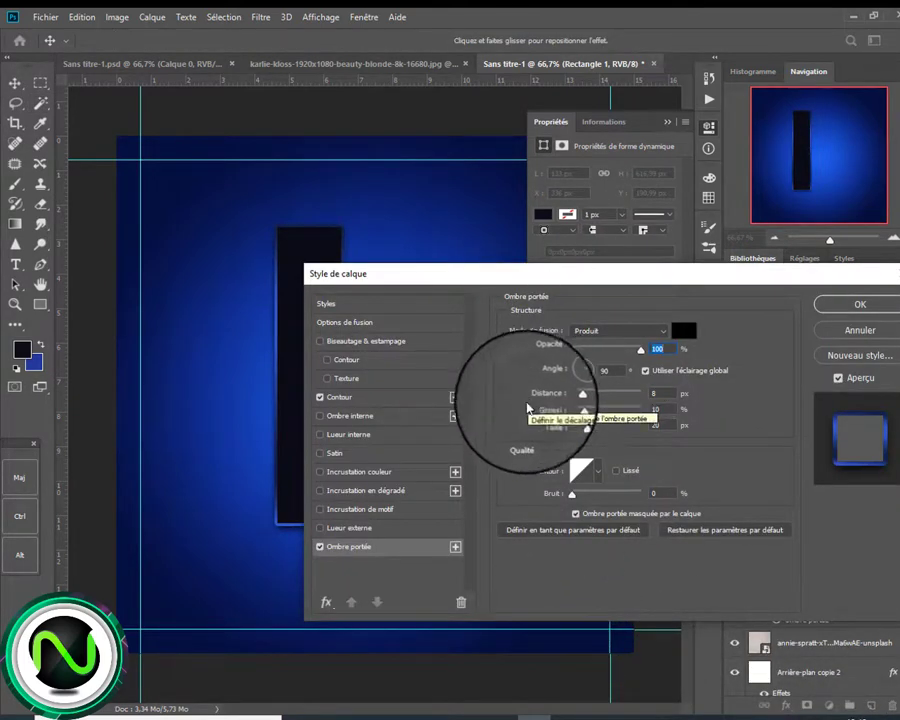
{"action": "left_click", "coordinate": [845, 304]}
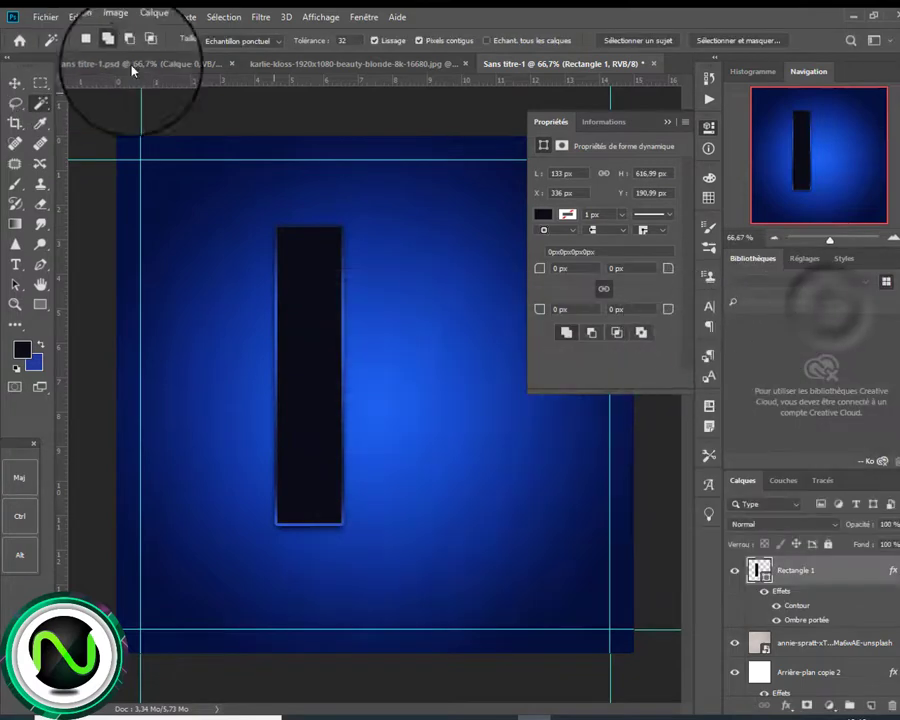
Rasterize the rectangle's layer style and delete its black interior with a Magic Wand selection.
{"action": "right_click", "coordinate": [806, 574]}
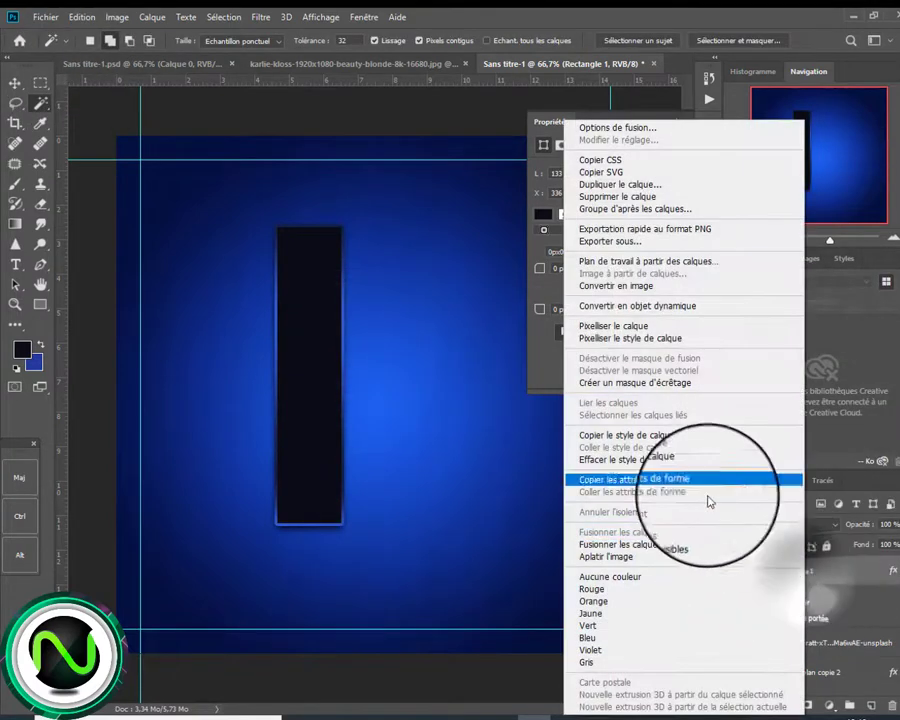
{"action": "left_click", "coordinate": [680, 339]}
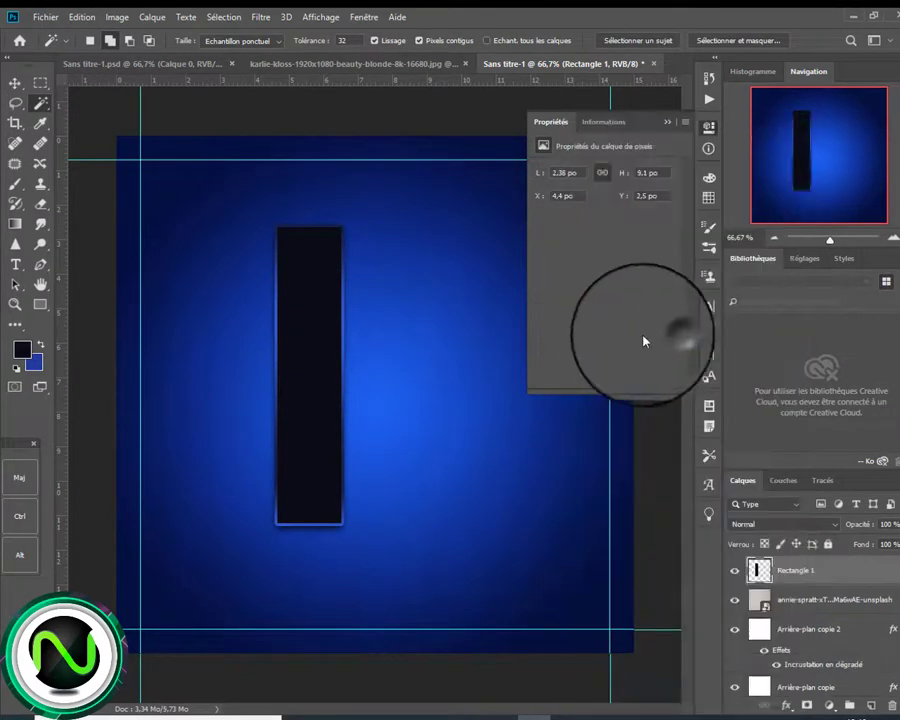
{"action": "left_click", "coordinate": [322, 408]}
{"action": "key", "text": "Delete"}
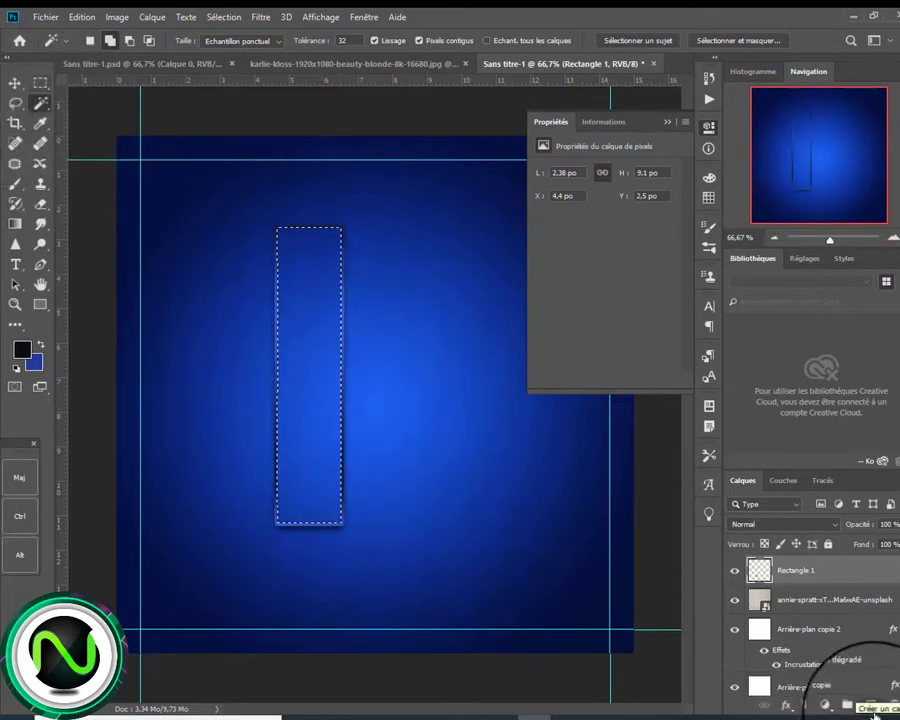
Fill the selected rectangle area with the black foreground colour on a new layer and deselect.
{"action": "left_click", "coordinate": [875, 710]}
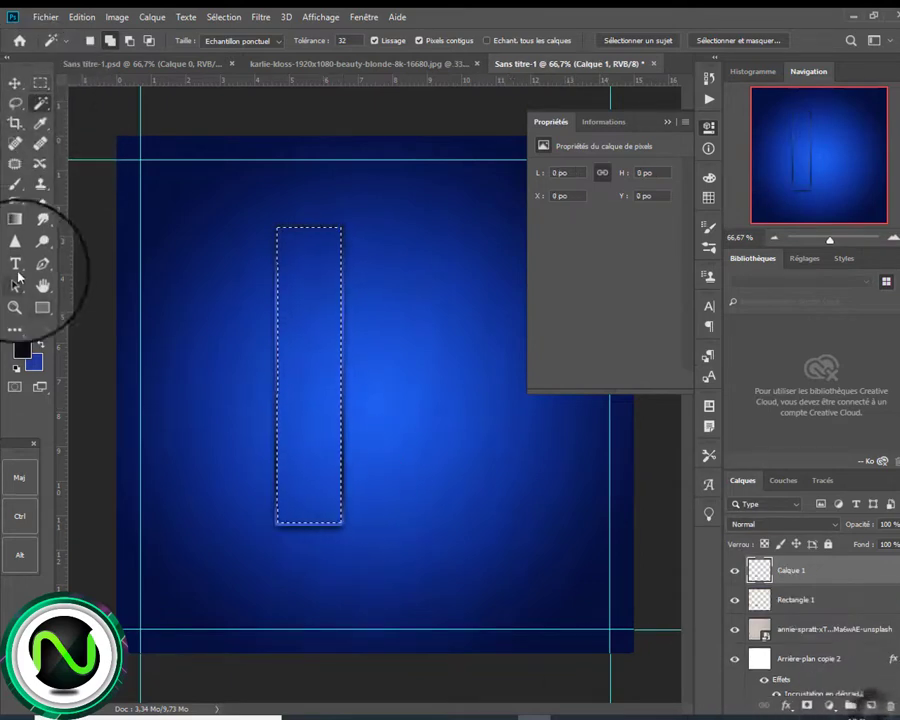
{"action": "left_click", "coordinate": [305, 412]}
{"action": "left_click", "coordinate": [40, 84]}
{"action": "left_click", "coordinate": [155, 279]}
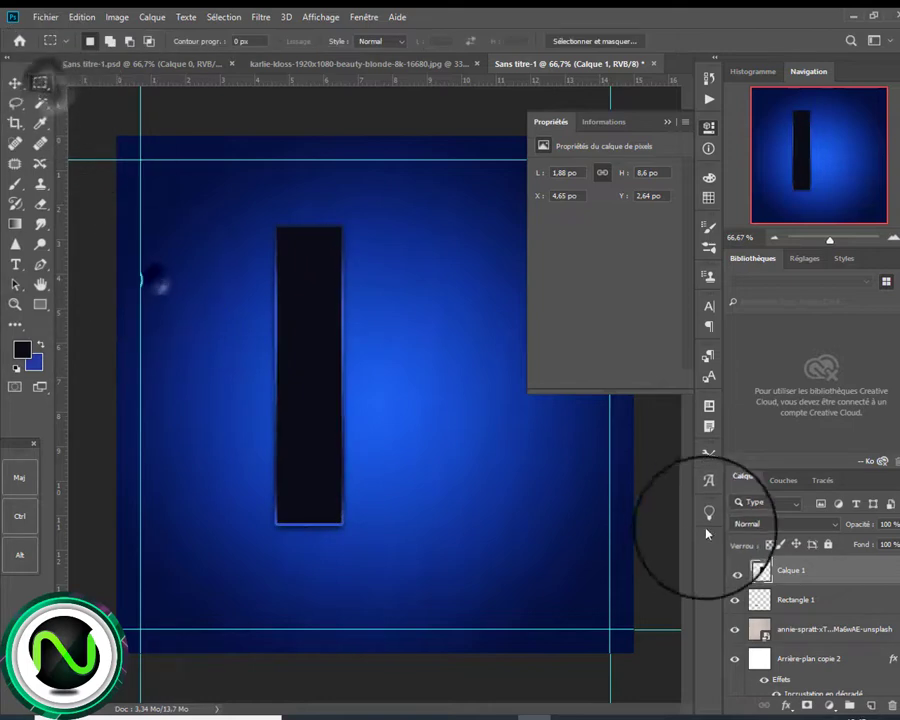
Move the Calque 1 and Rectangle 1 layers together slightly to the left and duplicate both layers.
{"action": "left_click", "coordinate": [27, 479]}
{"action": "left_click", "coordinate": [806, 602]}
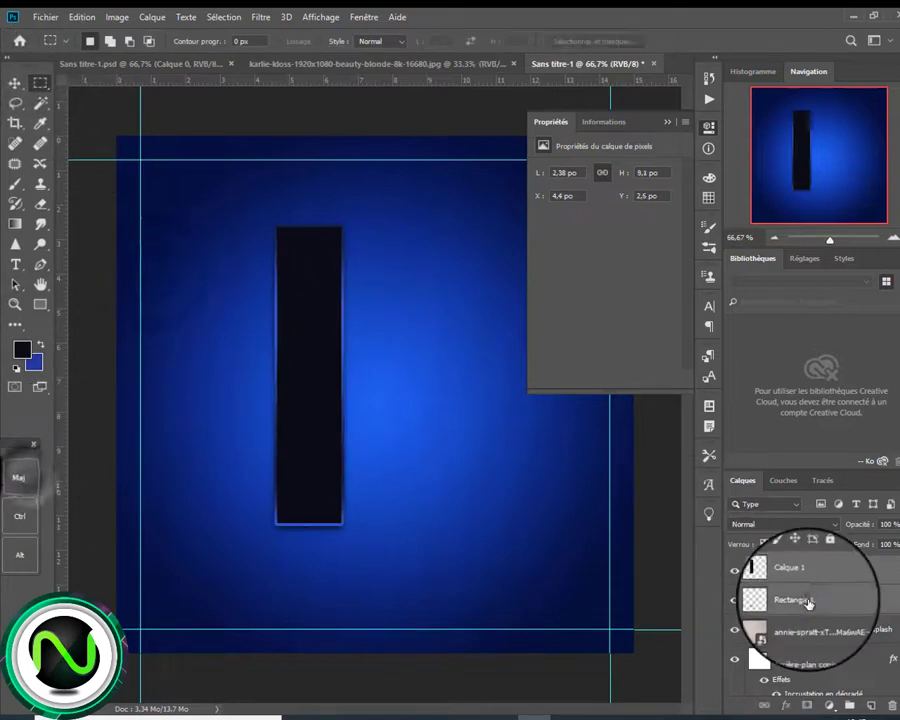
{"action": "left_click", "coordinate": [15, 83]}
{"action": "left_click_drag", "start_coordinate": [295, 372], "coordinate": [268, 392]}
{"action": "left_click_drag", "start_coordinate": [830, 603], "coordinate": [871, 705]}
{"action": "left_click", "coordinate": [18, 478]}
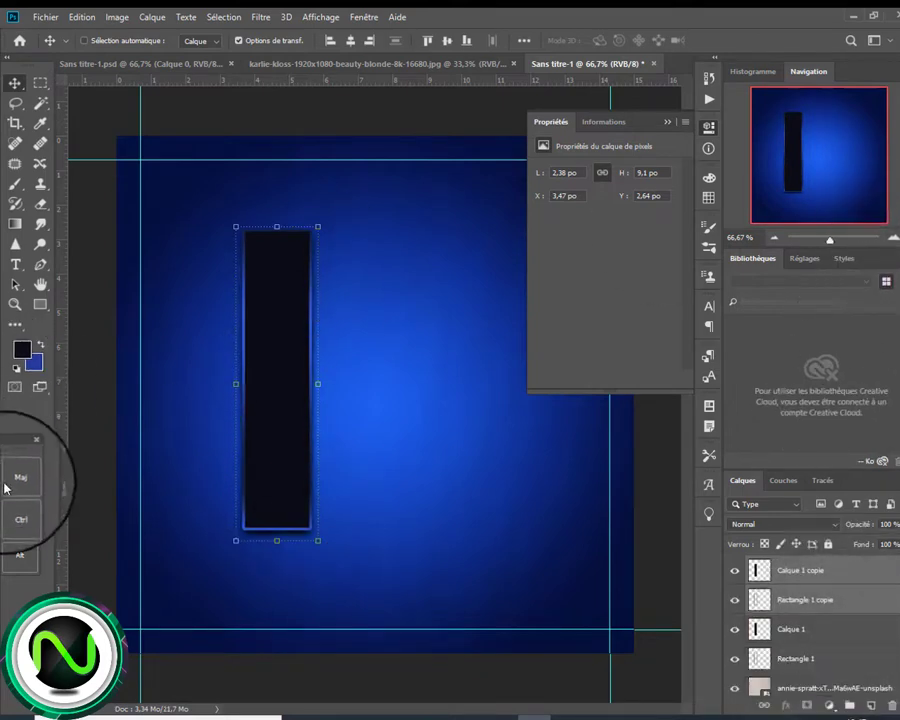
Place the duplicated rectangle beside the original and make two more copies to form a row of four rectangles.
{"action": "left_click_drag", "start_coordinate": [271, 428], "coordinate": [345, 422]}
{"action": "left_click_drag", "start_coordinate": [895, 625], "coordinate": [881, 708]}
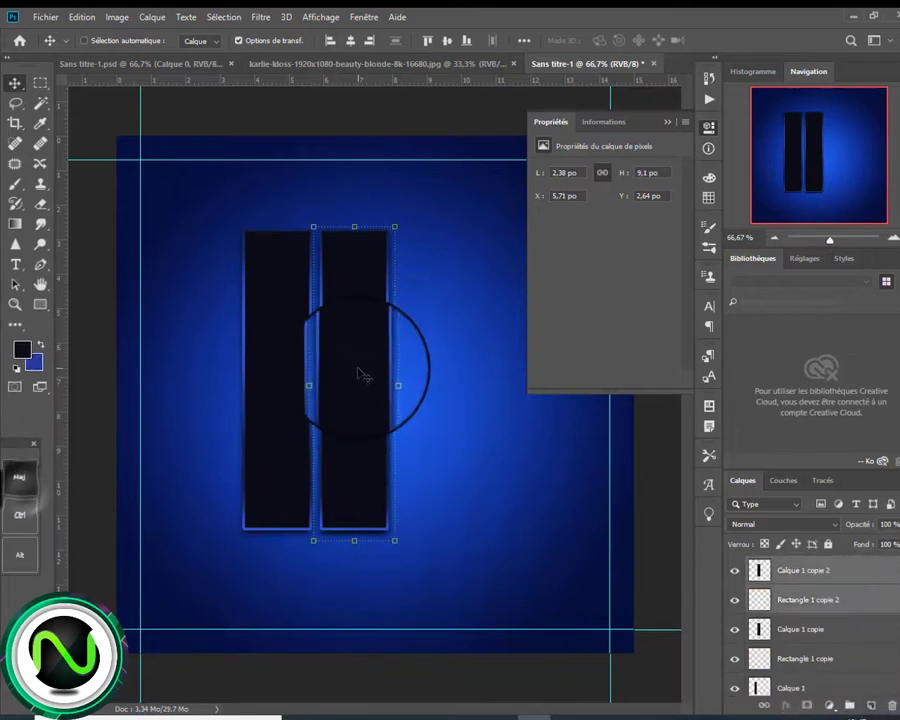
{"action": "left_click_drag", "start_coordinate": [363, 375], "coordinate": [435, 372]}
{"action": "left_click_drag", "start_coordinate": [858, 605], "coordinate": [870, 704]}
{"action": "left_click_drag", "start_coordinate": [438, 432], "coordinate": [518, 446]}
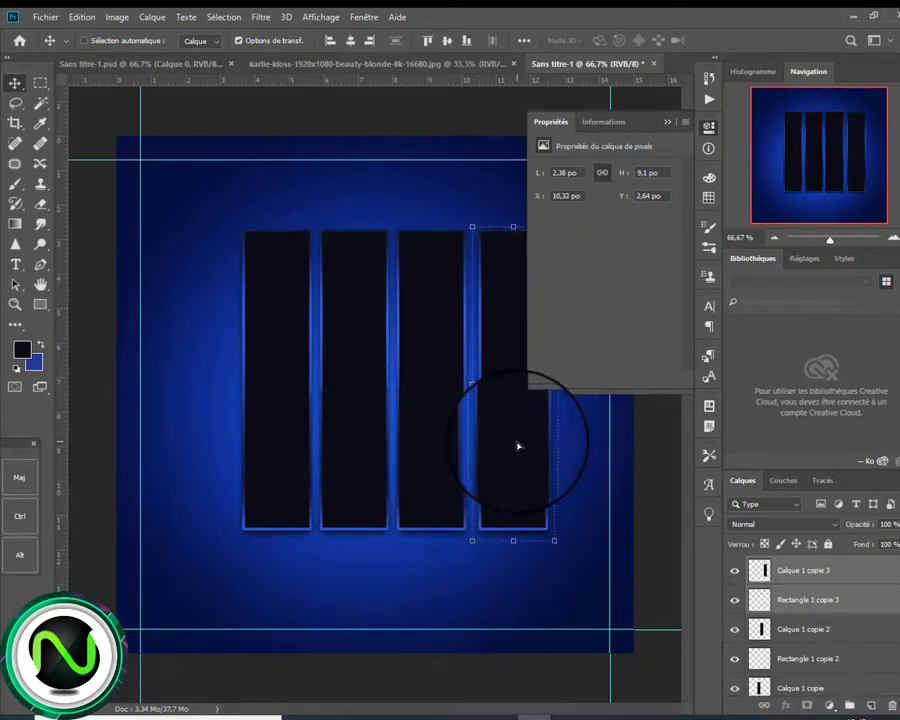
Scale the third rectangle's fill and frame layers together to about 77%, keeping the top edge in place.
{"action": "left_click", "coordinate": [836, 628]}
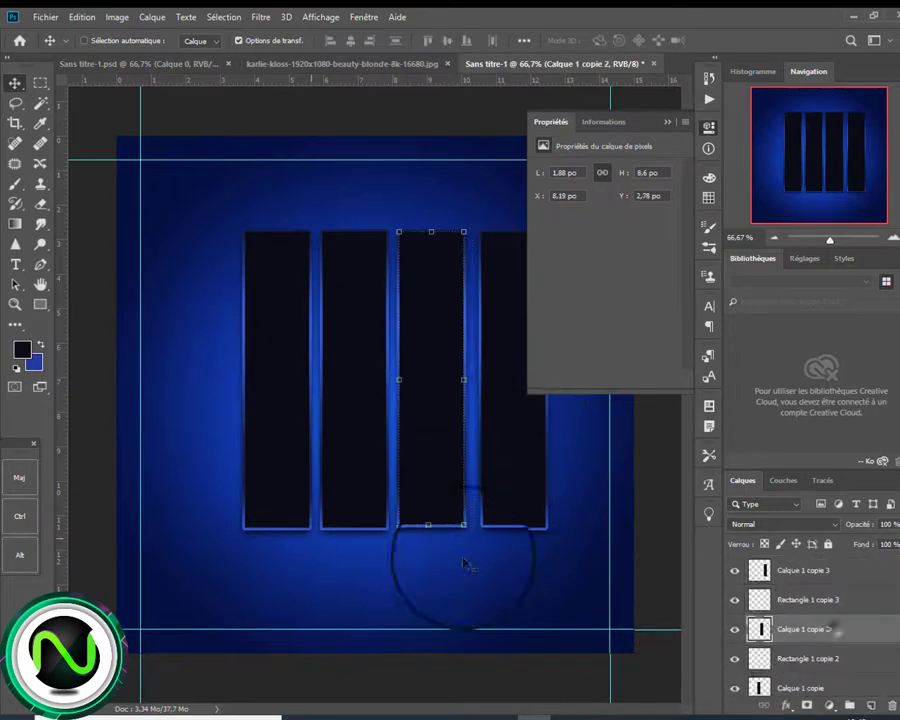
{"action": "left_click", "coordinate": [848, 661], "text": "shift"}
{"action": "left_click", "coordinate": [666, 121]}
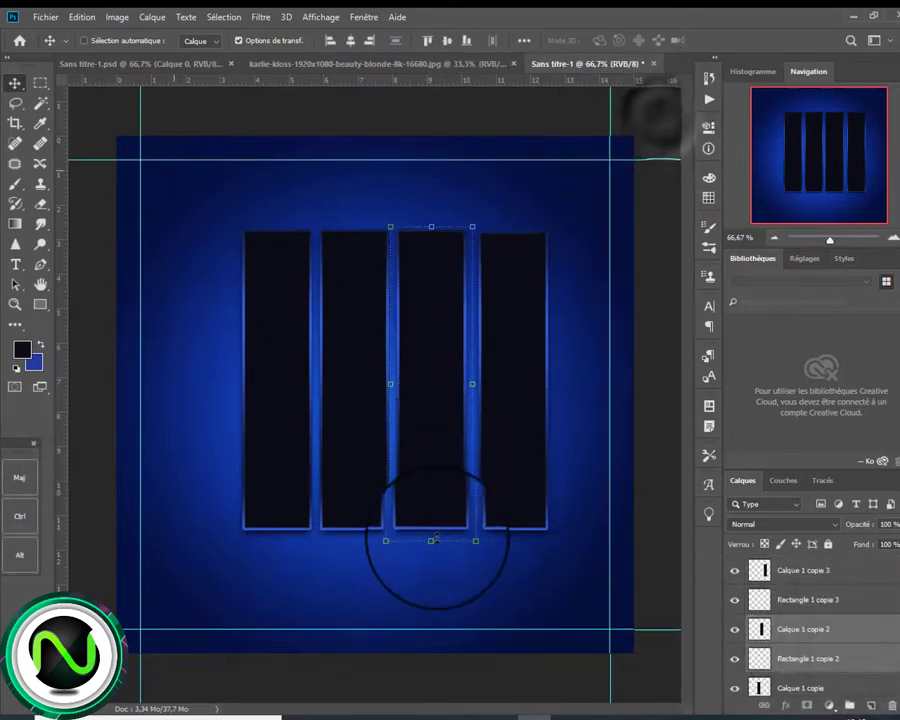
{"action": "left_click", "coordinate": [431, 542]}
{"action": "left_click", "coordinate": [301, 42]}
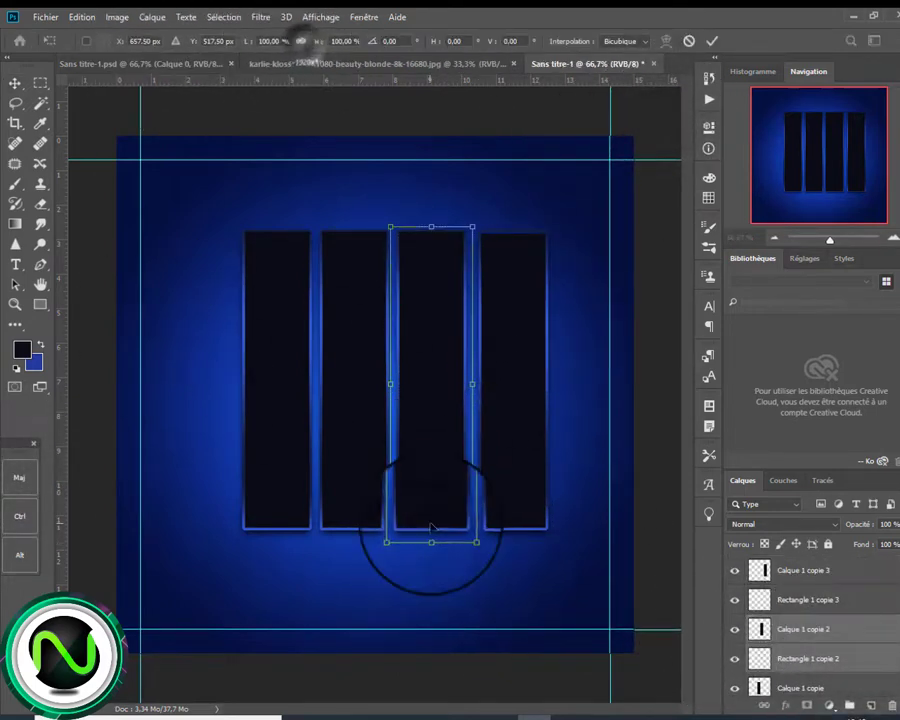
{"action": "left_click_drag", "start_coordinate": [431, 541], "coordinate": [432, 467]}
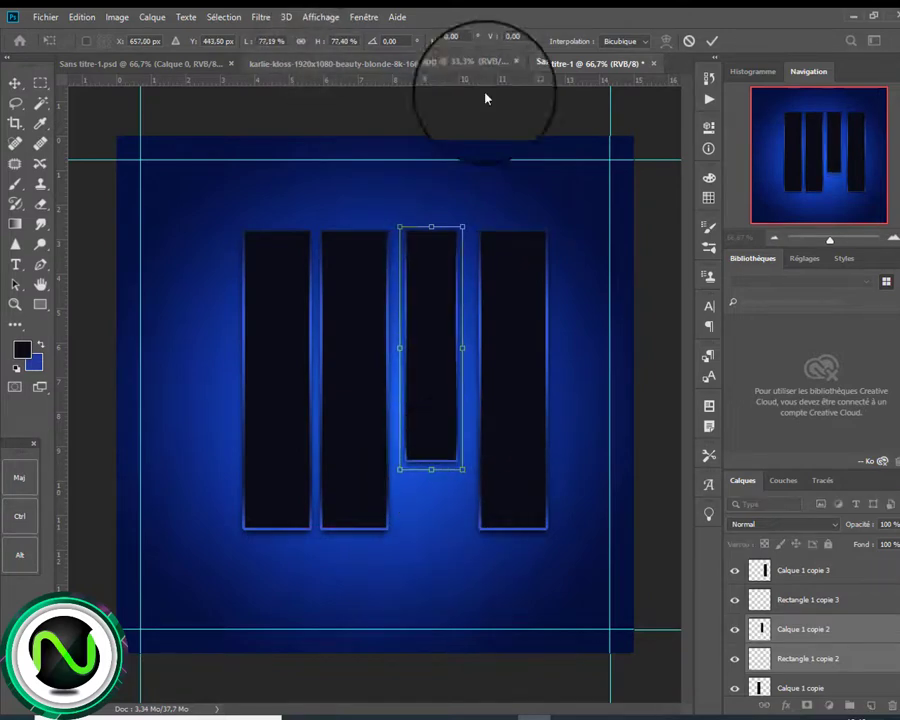
{"action": "scroll", "coordinate": [888, 588], "scroll_direction": "down", "scroll_amount": 1}
{"action": "scroll", "coordinate": [888, 588], "scroll_direction": "down", "scroll_amount": 2}
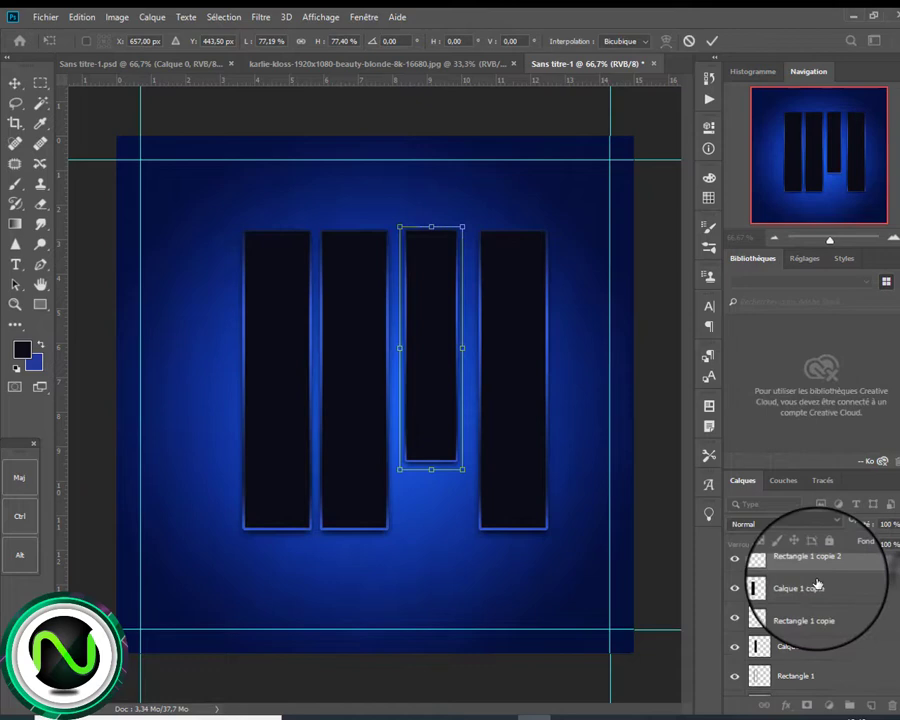
{"action": "left_click", "coordinate": [713, 41]}
Scale the second rectangle's fill and frame layers to about 75% and move them up beside the first rectangle.
{"action": "left_click", "coordinate": [826, 587]}
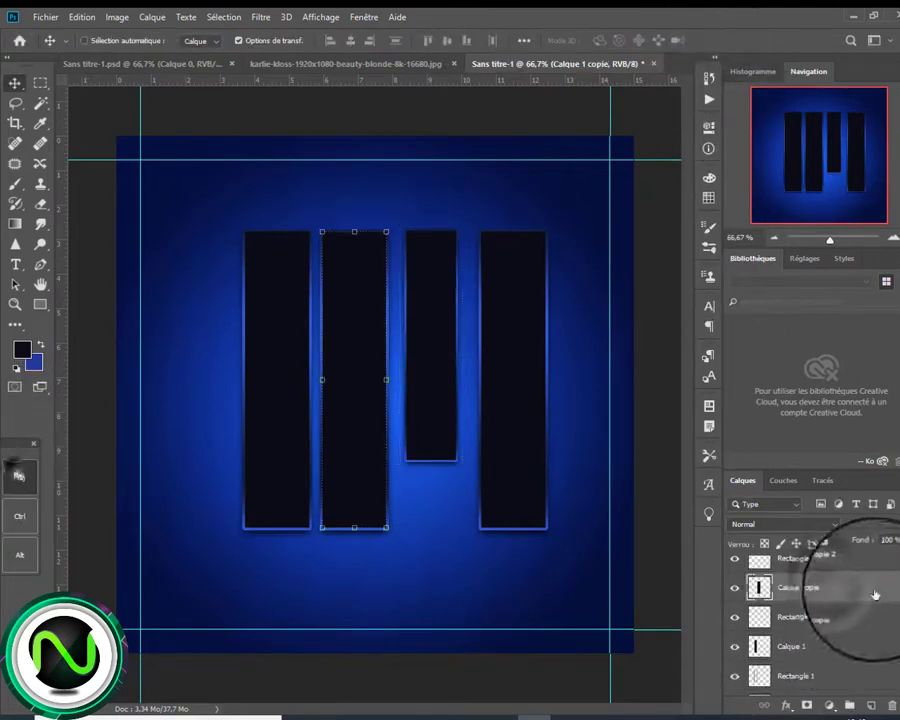
{"action": "left_click", "coordinate": [842, 617], "text": "shift"}
{"action": "key", "text": "ctrl+t"}
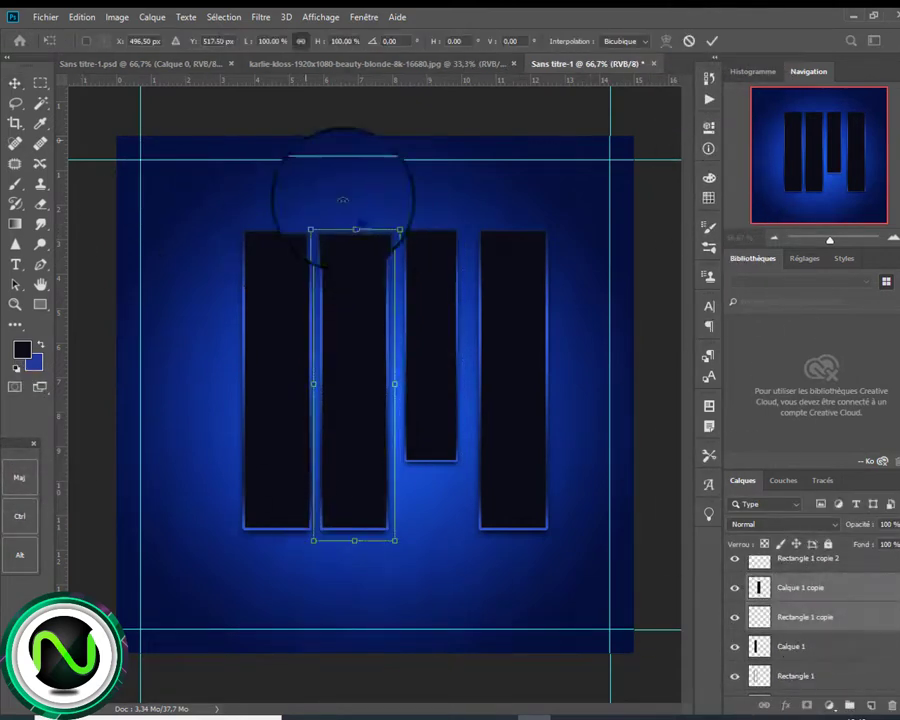
{"action": "left_click_drag", "start_coordinate": [354, 227], "coordinate": [350, 296]}
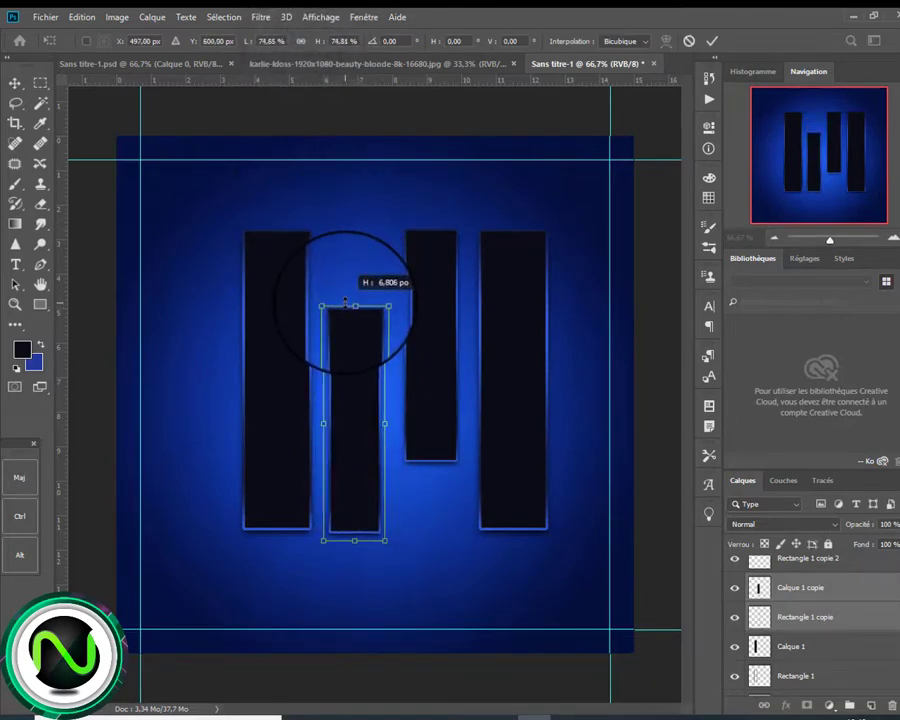
{"action": "left_click_drag", "start_coordinate": [342, 478], "coordinate": [333, 450]}
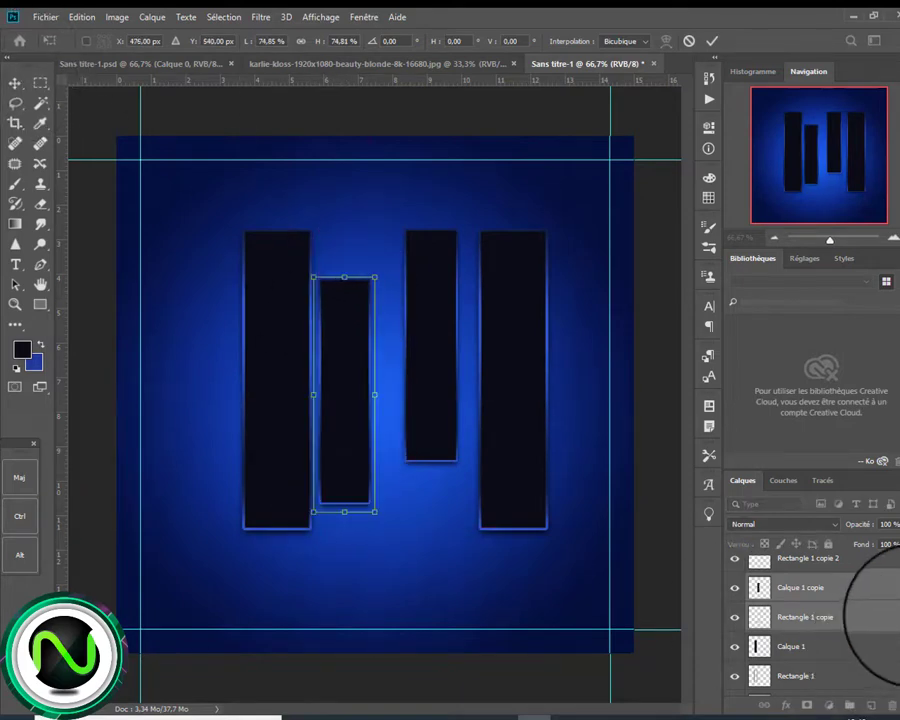
Move the Calque 1 copie 2 and Rectangle 1 copie 2 layers down and left, close beside the second rectangle.
{"action": "left_click_drag", "start_coordinate": [897, 616], "coordinate": [897, 602]}
{"action": "left_click", "coordinate": [828, 618]}
{"action": "left_click", "coordinate": [14, 470]}
{"action": "left_click", "coordinate": [826, 590]}
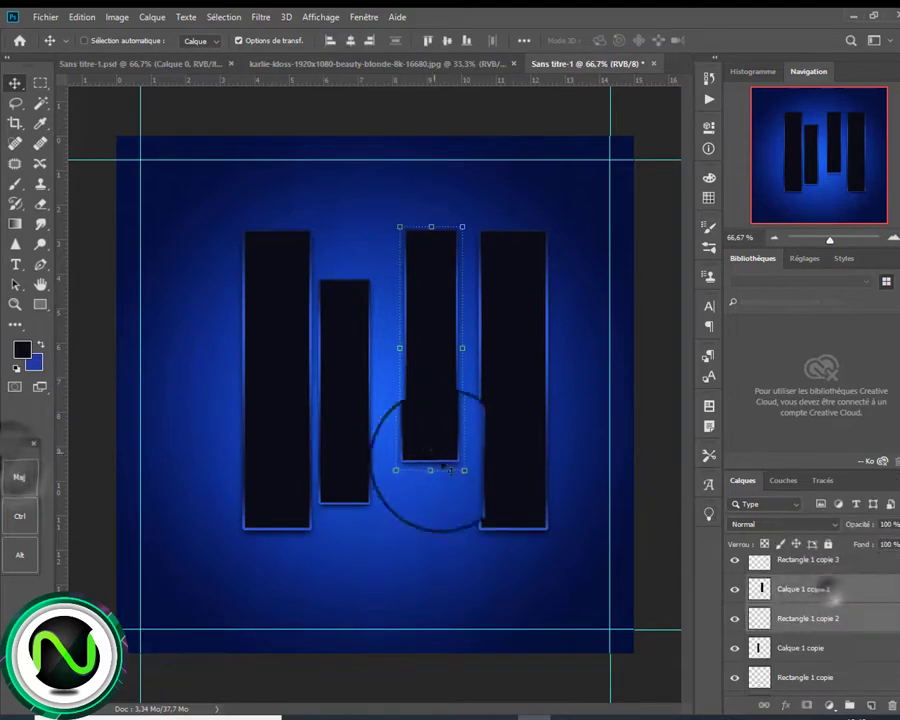
{"action": "left_click_drag", "start_coordinate": [452, 330], "coordinate": [393, 360]}
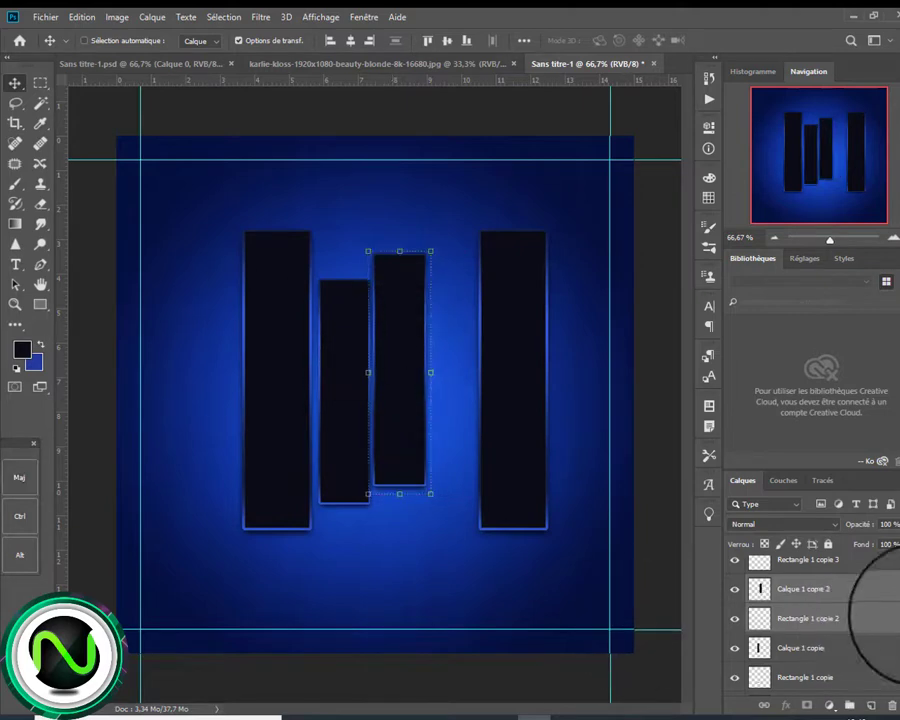
Move the Calque 1 and Rectangle 1 layers slightly right to narrow the gap to the second rectangle.
{"action": "scroll", "coordinate": [890, 610], "scroll_direction": "up", "scroll_amount": 2}
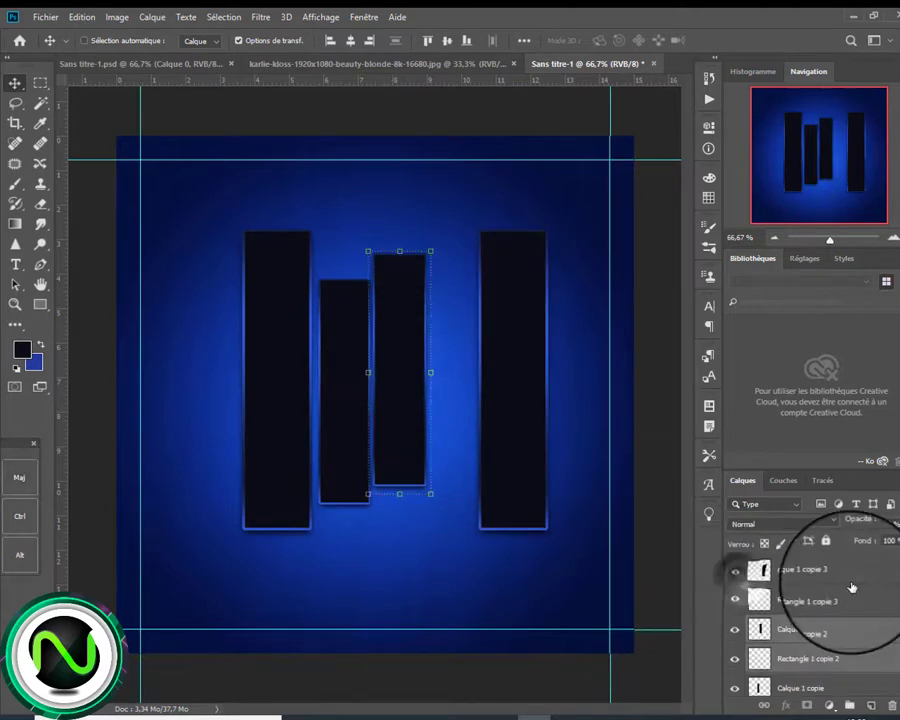
{"action": "scroll", "coordinate": [880, 620], "scroll_direction": "down", "scroll_amount": 2}
{"action": "left_click", "coordinate": [840, 630]}
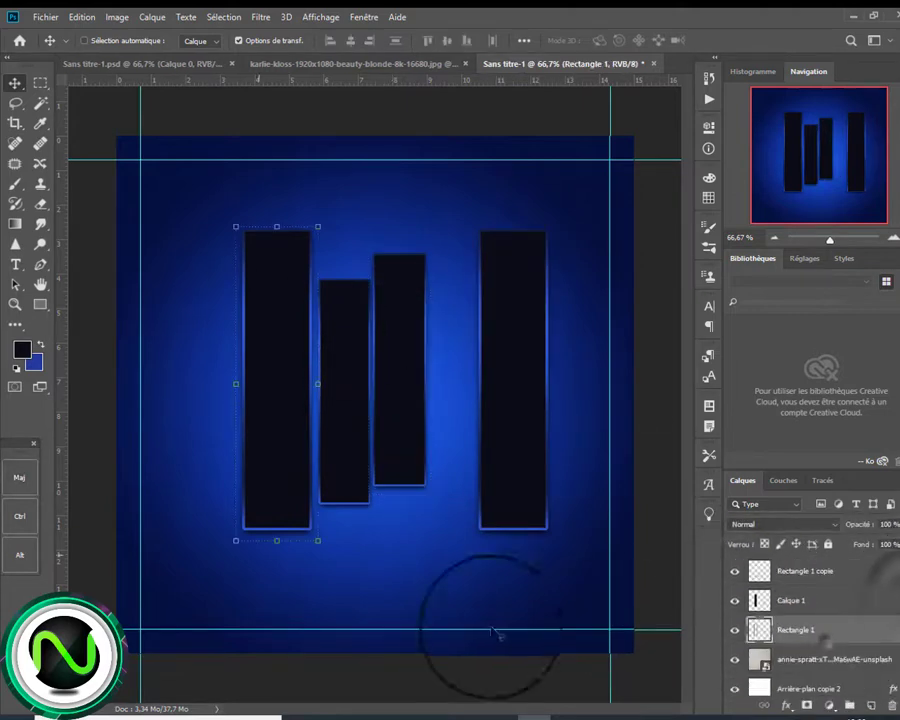
{"action": "left_click", "coordinate": [842, 602], "text": "shift"}
{"action": "left_click", "coordinate": [892, 237]}
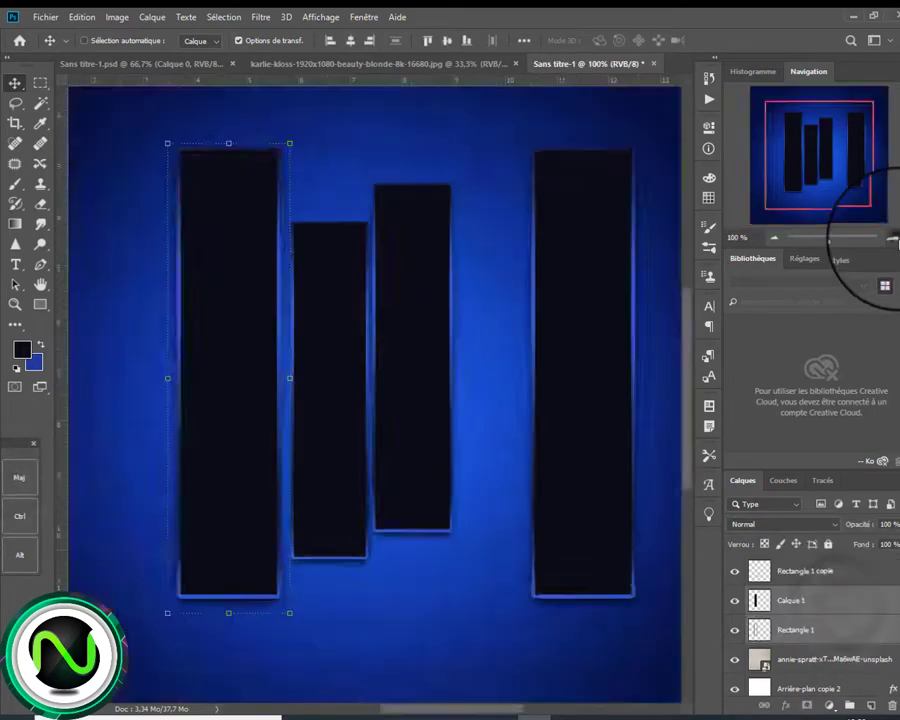
{"action": "left_click", "coordinate": [892, 237]}
{"action": "left_click_drag", "start_coordinate": [819, 158], "coordinate": [798, 160]}
{"action": "left_click_drag", "start_coordinate": [261, 283], "coordinate": [277, 284]}
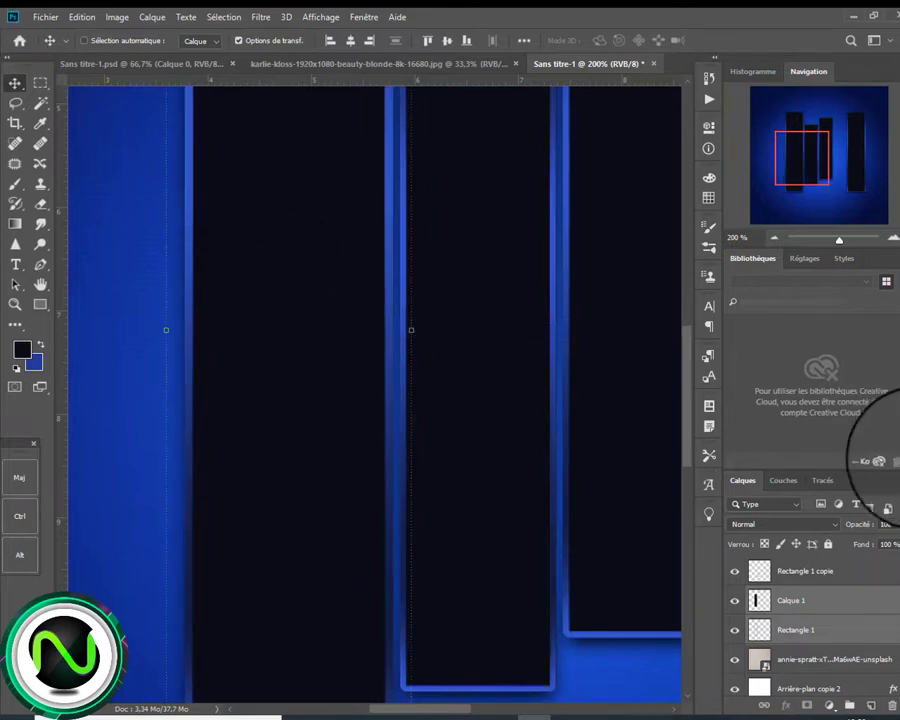
Move the Calque 1 copie 3 and Rectangle 1 copie 3 layers left, close beside the third rectangle.
{"action": "left_click_drag", "start_coordinate": [790, 140], "coordinate": [842, 144]}
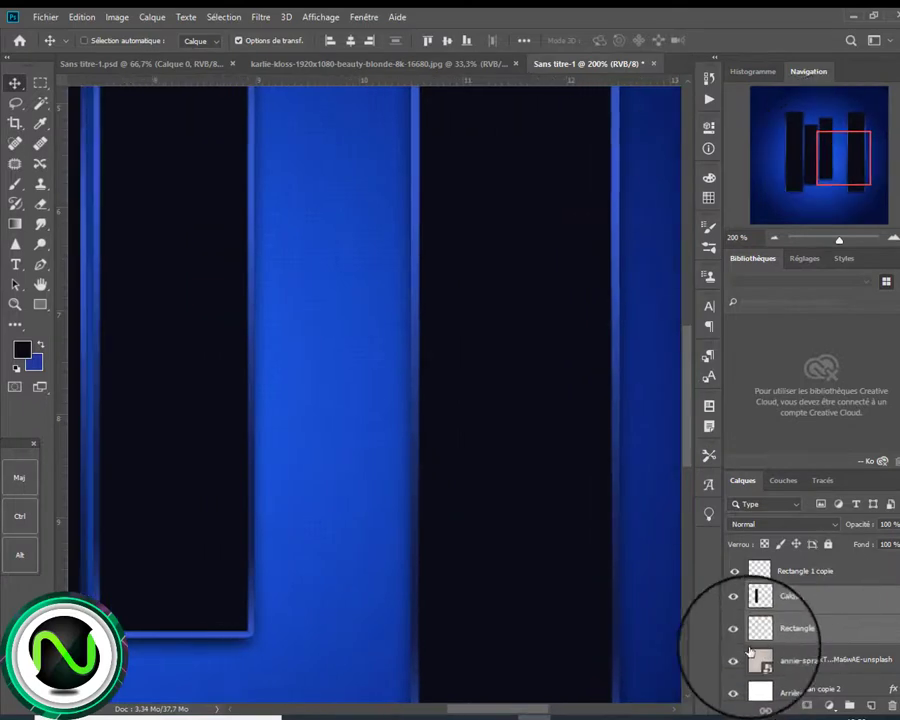
{"action": "scroll", "coordinate": [880, 612], "scroll_direction": "up", "scroll_amount": 5}
{"action": "left_click", "coordinate": [838, 602]}
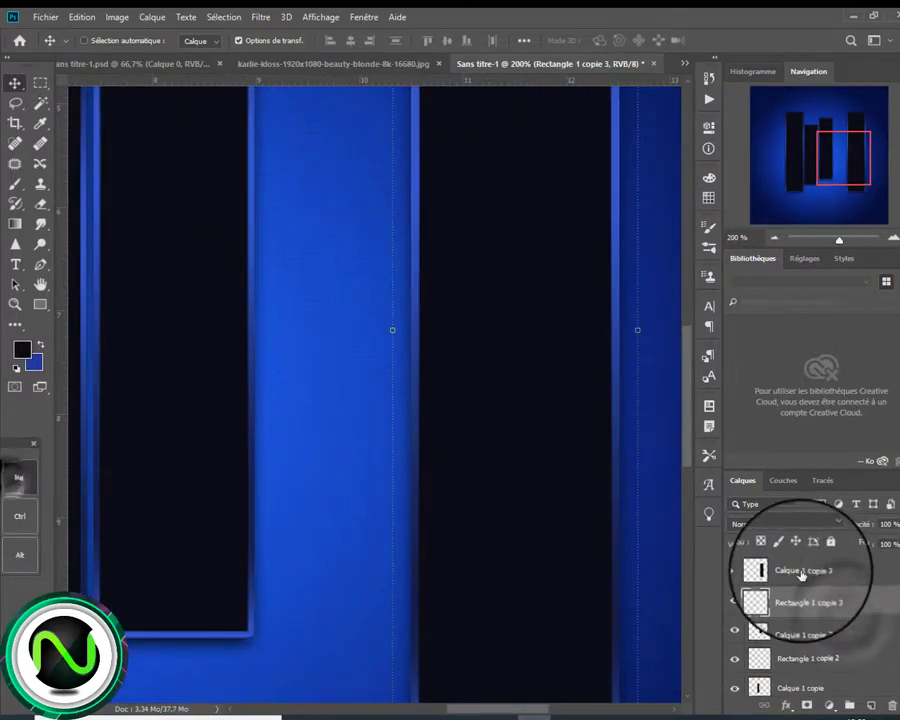
{"action": "left_click", "coordinate": [803, 572], "text": "shift"}
{"action": "left_click_drag", "start_coordinate": [492, 349], "coordinate": [336, 366]}
{"action": "left_click", "coordinate": [773, 238]}
{"action": "left_click", "coordinate": [773, 238]}
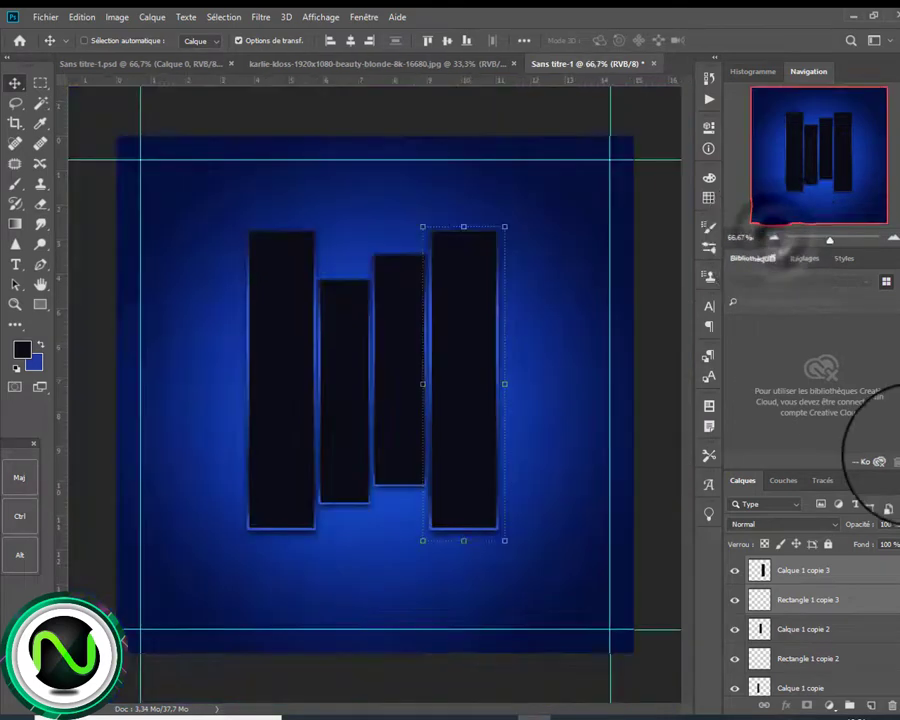
Select all four rectangles' fill and frame layers, scale them to about 115% and centre them horizontally on the canvas.
{"action": "left_click", "coordinate": [891, 583]}
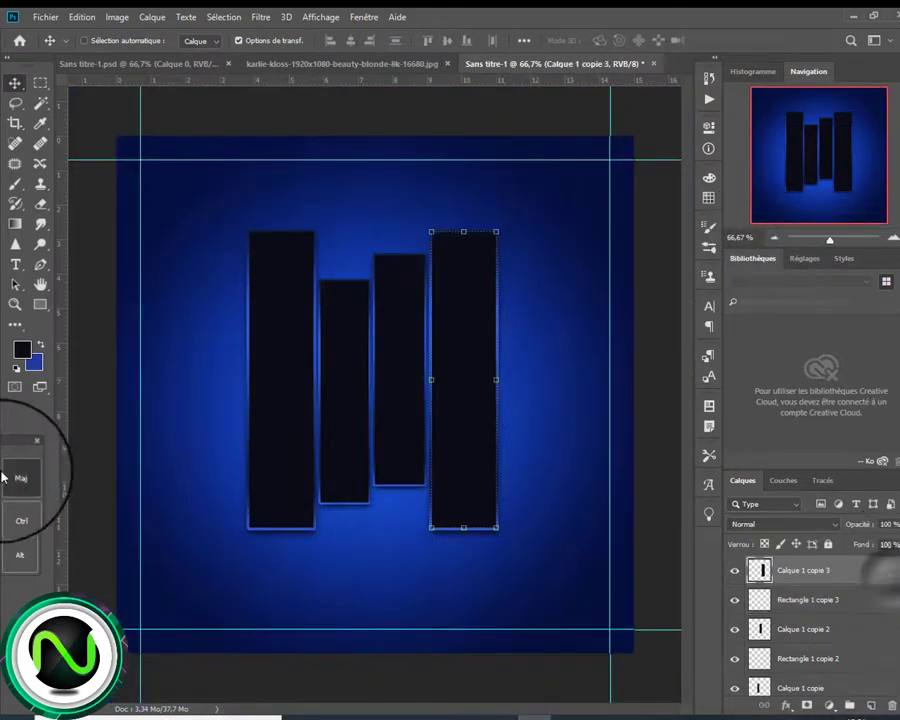
{"action": "scroll", "coordinate": [868, 610], "scroll_direction": "down", "scroll_amount": 3}
{"action": "left_click", "coordinate": [838, 623], "text": "shift"}
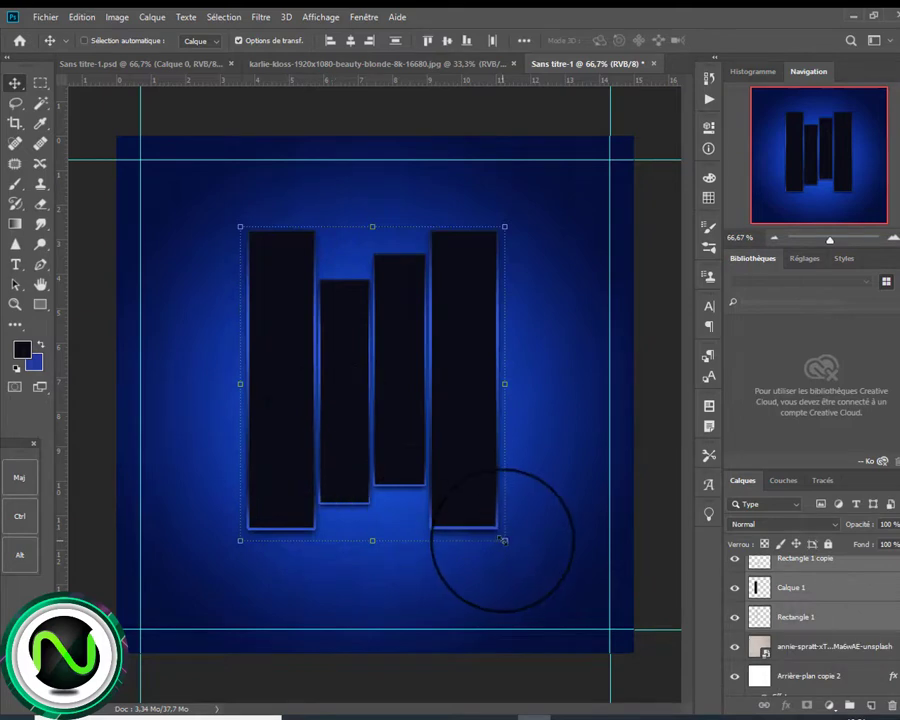
{"action": "left_click_drag", "start_coordinate": [503, 540], "coordinate": [544, 587]}
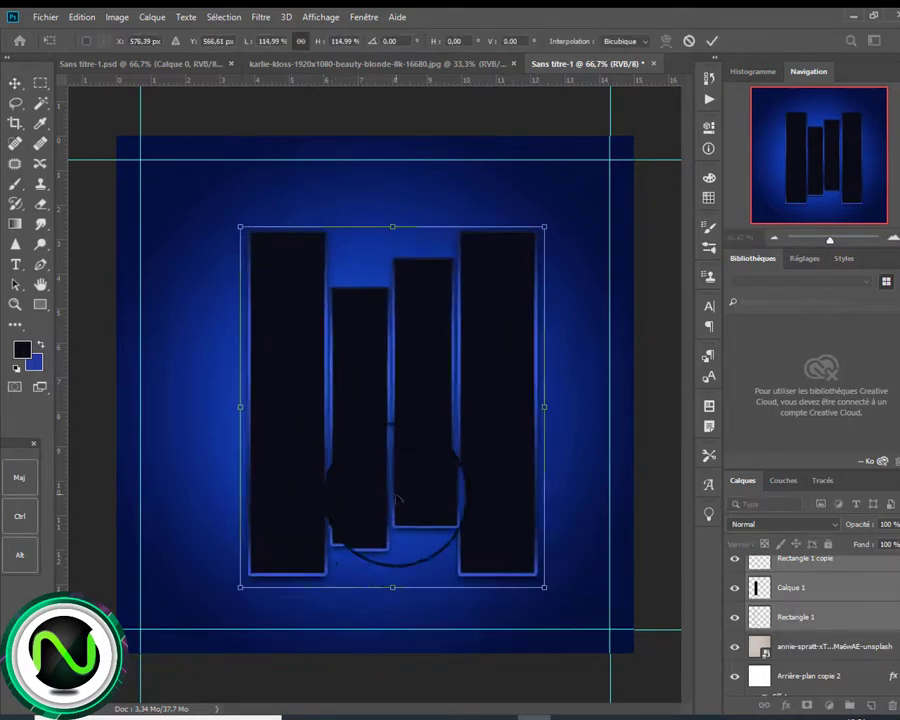
{"action": "left_click_drag", "start_coordinate": [398, 498], "coordinate": [380, 469]}
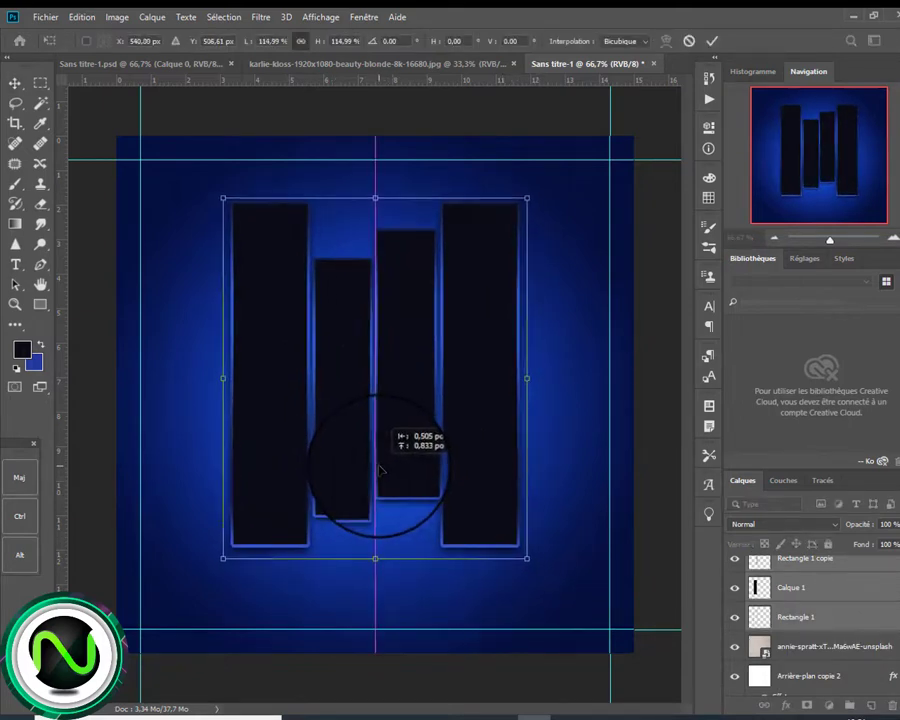
Rotate the group of rectangles about 45° clockwise and reposition it within the guides.
{"action": "left_click_drag", "start_coordinate": [575, 542], "coordinate": [402, 636]}
{"action": "mouse_move", "coordinate": [370, 481]}
{"action": "left_mouse_down"}
{"action": "mouse_move", "coordinate": [392, 506]}
{"action": "mouse_move", "coordinate": [376, 505]}
{"action": "left_mouse_up"}
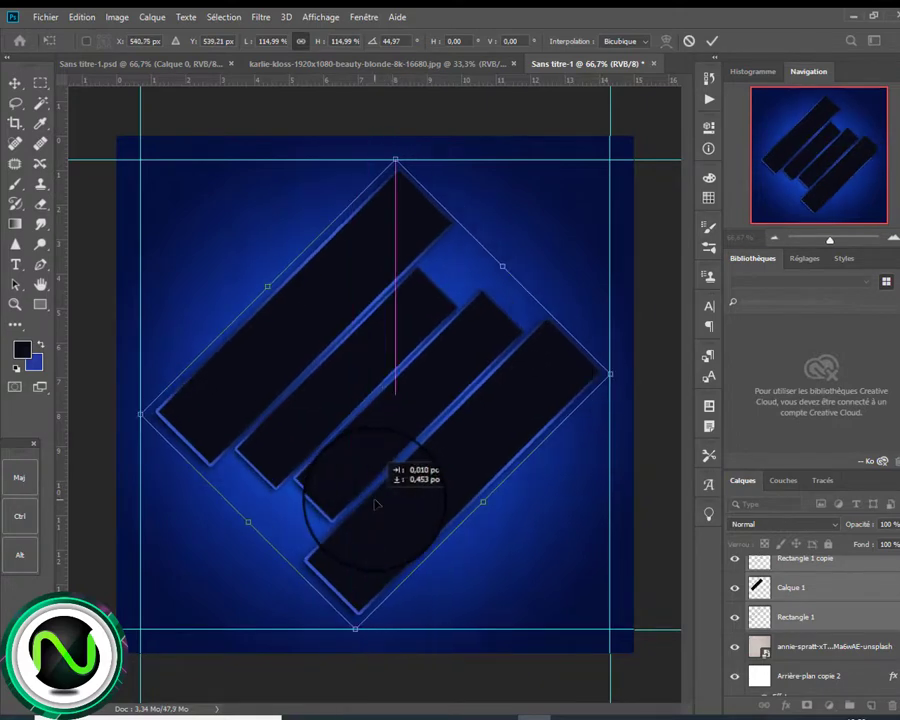
{"action": "key", "text": "Return"}
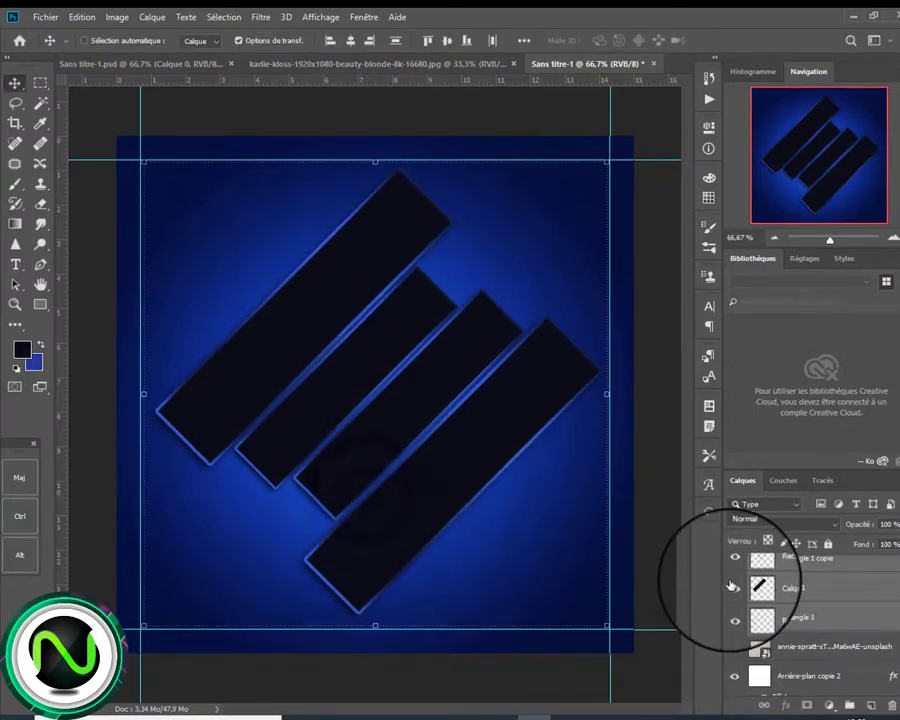
Reorder the layers so the Rectangle 1 copie frames sit above the black Calque 1 copie fills, and select Calque 1 copie 3.
{"action": "left_click", "coordinate": [734, 587]}
{"action": "left_click", "coordinate": [734, 587]}
{"action": "left_click_drag", "start_coordinate": [899, 627], "coordinate": [899, 572]}
{"action": "left_click_drag", "start_coordinate": [808, 601], "coordinate": [812, 572]}
{"action": "left_click_drag", "start_coordinate": [802, 661], "coordinate": [788, 583]}
{"action": "left_click_drag", "start_coordinate": [898, 592], "coordinate": [898, 608]}
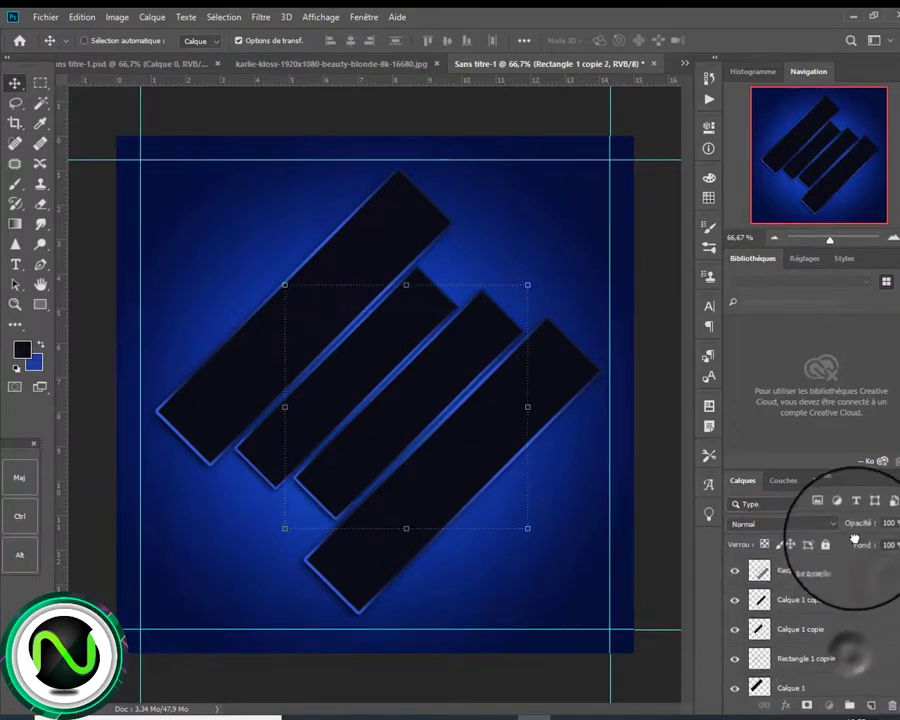
{"action": "left_click_drag", "start_coordinate": [830, 568], "coordinate": [830, 564]}
{"action": "left_click_drag", "start_coordinate": [898, 597], "coordinate": [898, 619]}
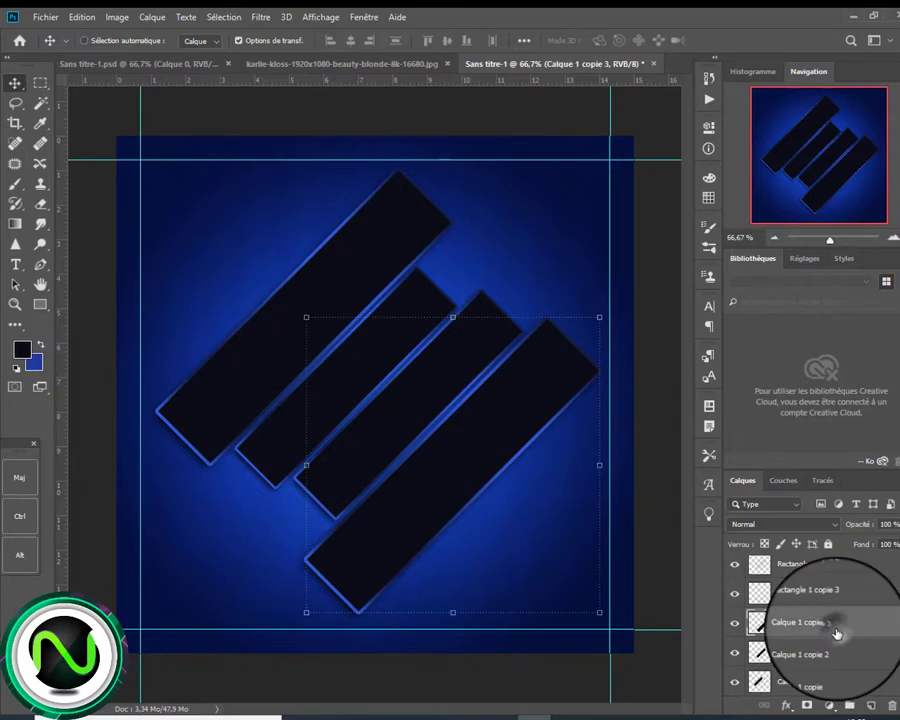
Switch to the portrait photo document and add a Levels adjustment layer with the black input level at 14.
{"action": "left_click", "coordinate": [340, 63]}
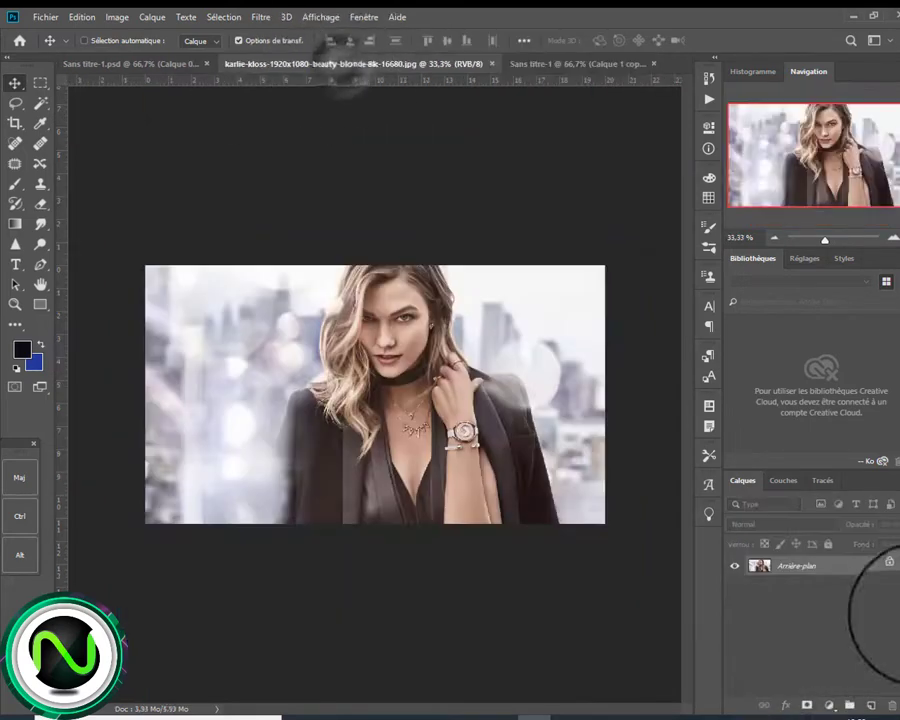
{"action": "left_click", "coordinate": [829, 706]}
{"action": "left_click", "coordinate": [790, 509]}
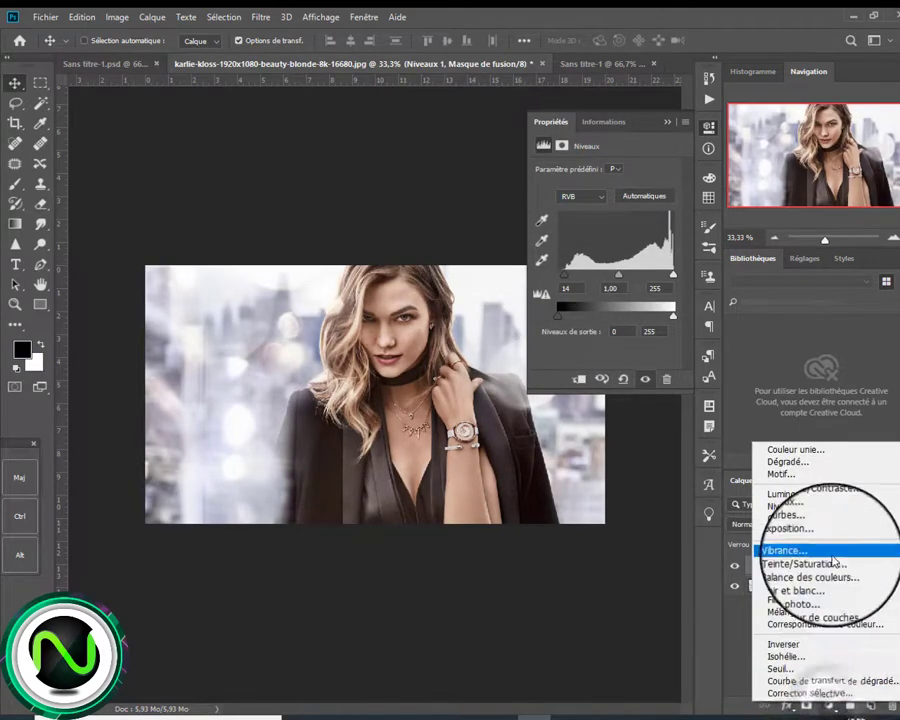
Add a Vibrance adjustment layer with vibrance +42 and saturation +34, and flatten the photo.
{"action": "left_click", "coordinate": [790, 550]}
{"action": "left_click_drag", "start_coordinate": [538, 174], "coordinate": [570, 162]}
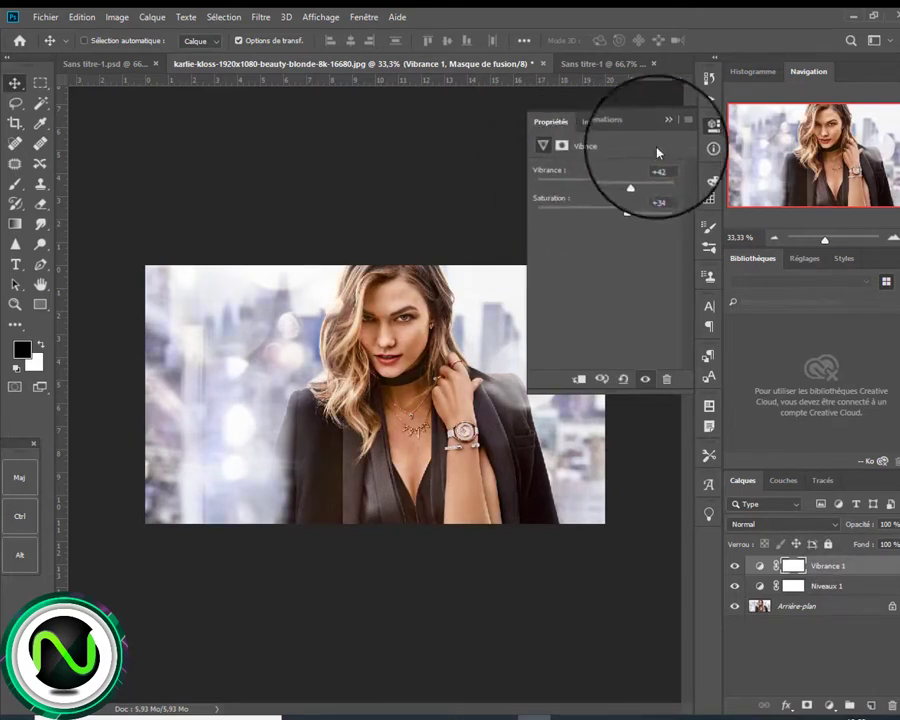
{"action": "left_click", "coordinate": [665, 122]}
{"action": "right_click", "coordinate": [857, 570]}
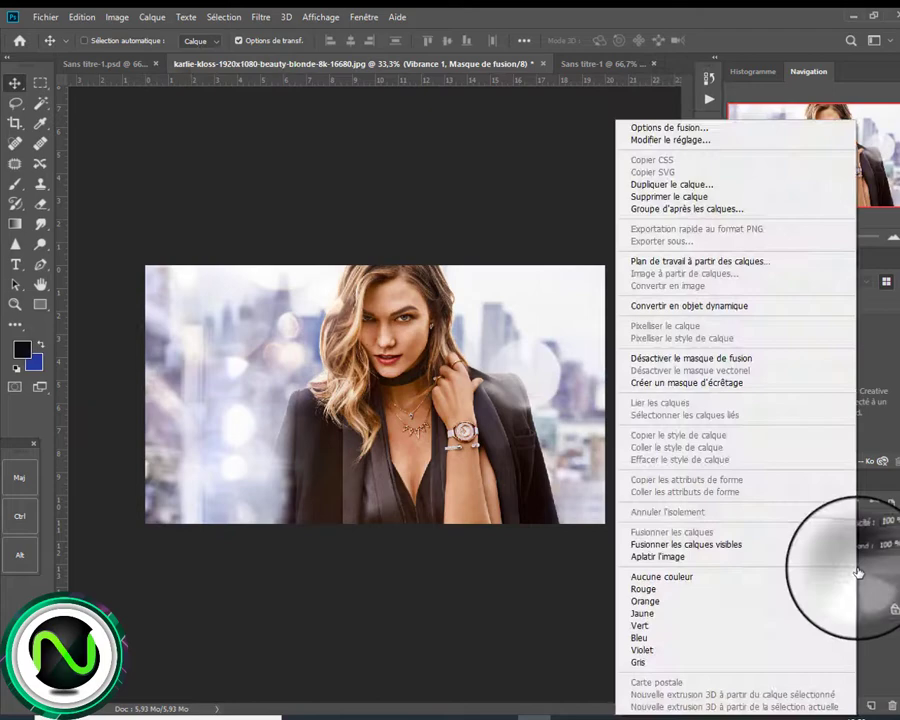
{"action": "left_click", "coordinate": [740, 556]}
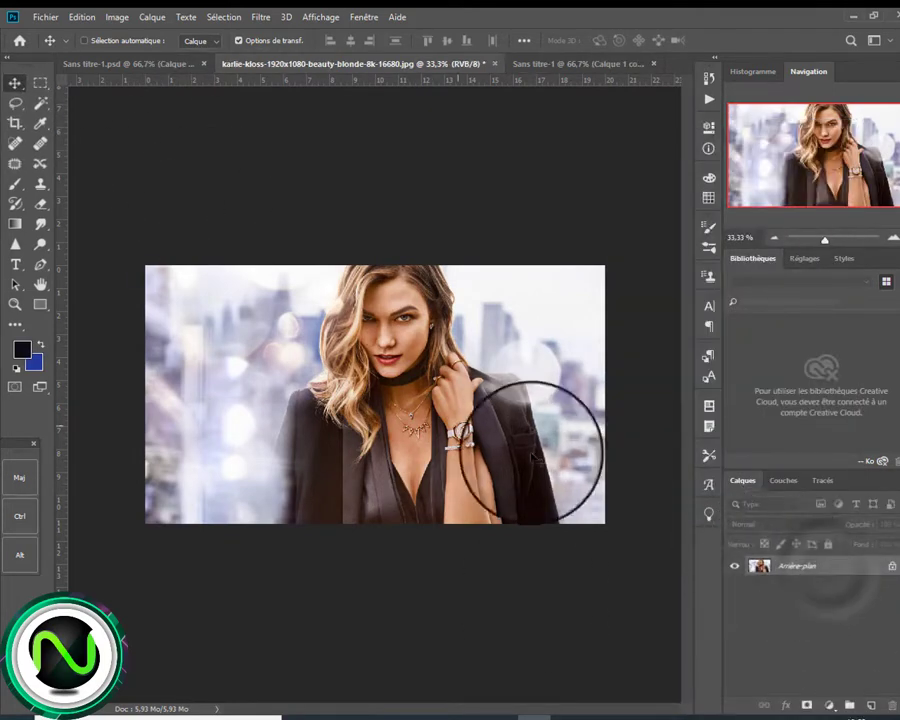
Bring the portrait photo into the Sans titre-1 design and scale it to about 60.5% over the diagonal rectangles.
{"action": "left_click_drag", "start_coordinate": [530, 450], "coordinate": [211, 289]}
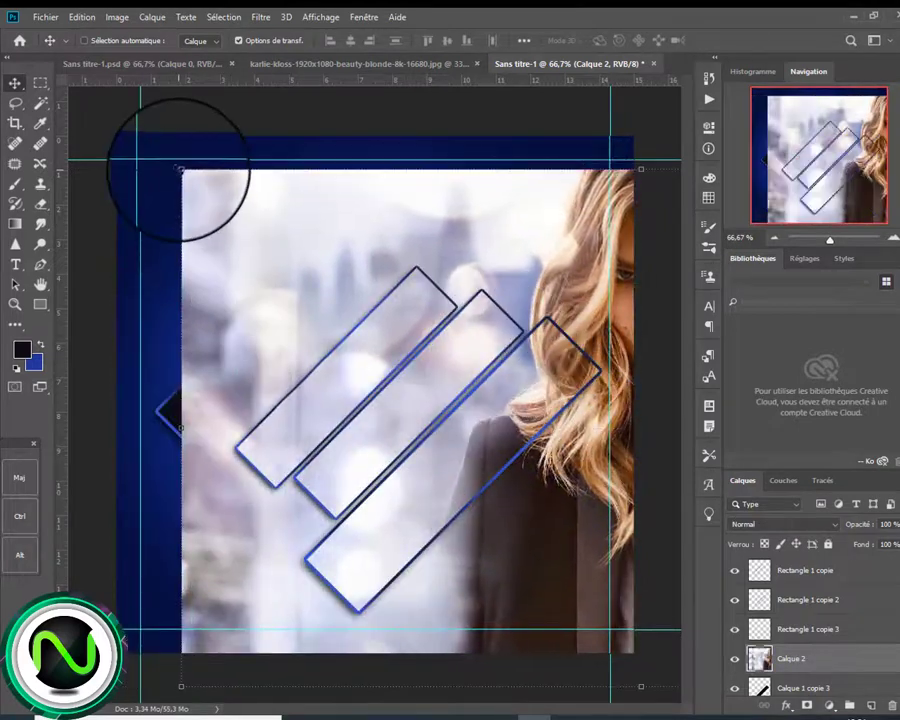
{"action": "left_click_drag", "start_coordinate": [180, 169], "coordinate": [410, 360]}
{"action": "left_click_drag", "start_coordinate": [585, 408], "coordinate": [314, 350]}
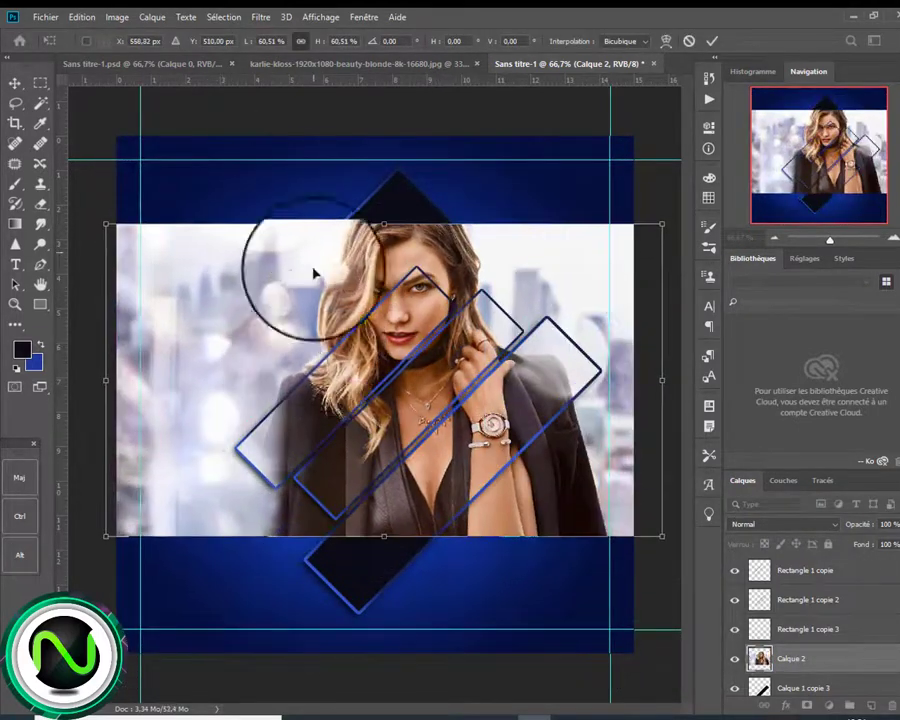
Move the Rectangle 1 frame layer to the top of the layer stack, above the photo.
{"action": "scroll", "coordinate": [880, 630], "scroll_direction": "down", "scroll_amount": 5}
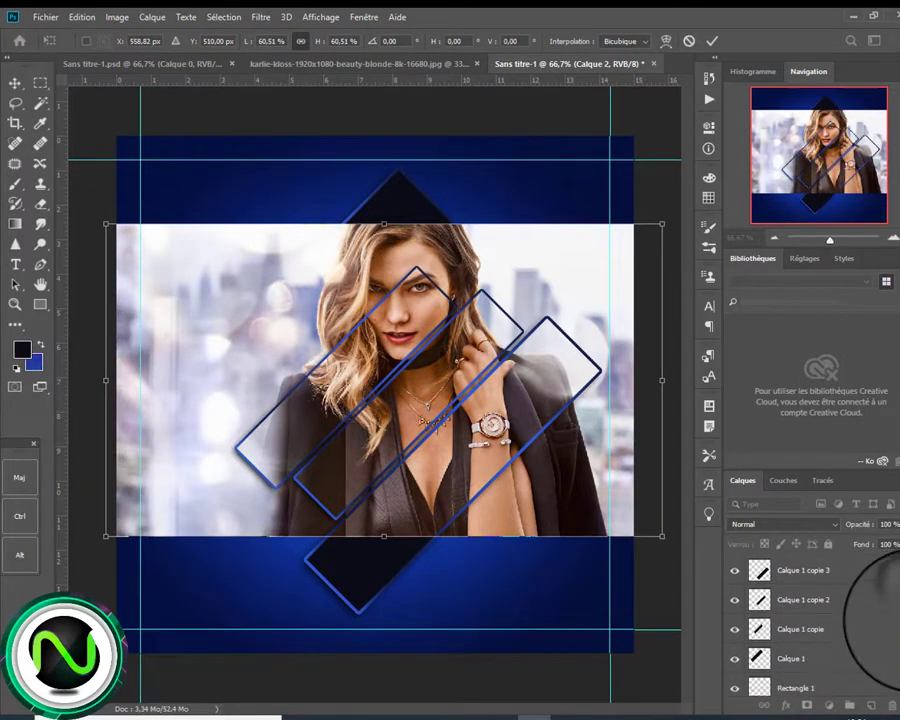
{"action": "left_click", "coordinate": [738, 648]}
{"action": "left_click_drag", "start_coordinate": [779, 650], "coordinate": [830, 568]}
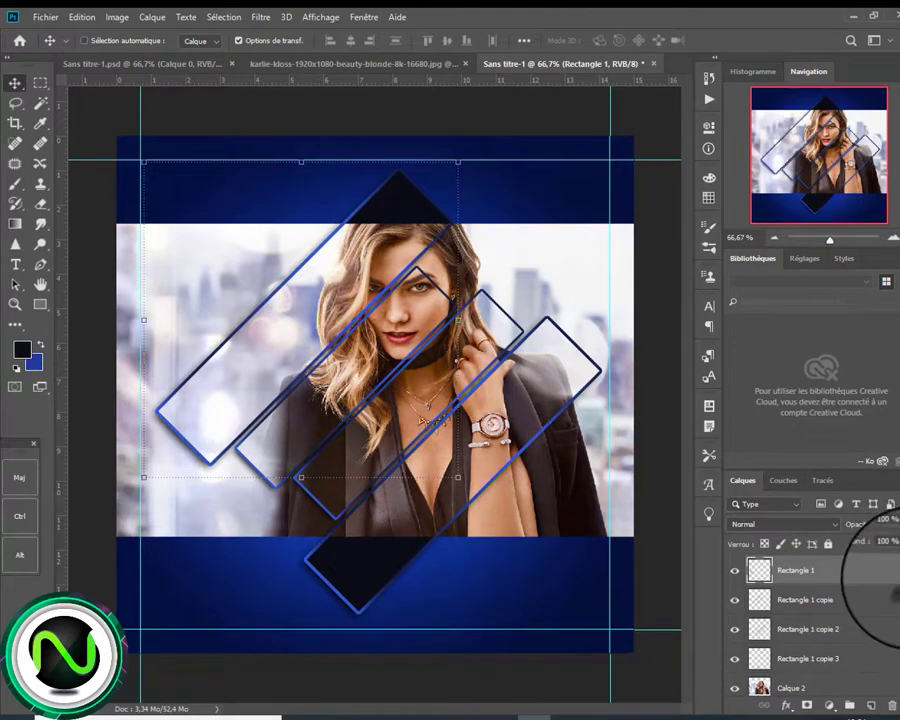
Rotate the Calque 2 photo about 44° counter-clockwise and scale it to about 98% over the four frames.
{"action": "scroll", "coordinate": [880, 610], "scroll_direction": "down", "scroll_amount": 1}
{"action": "left_click", "coordinate": [864, 645]}
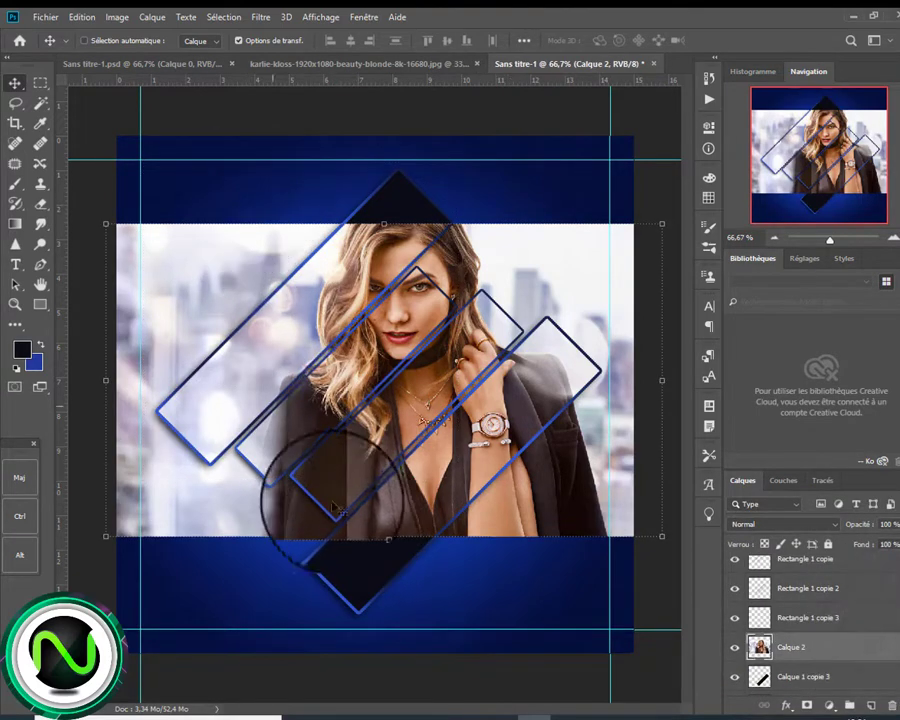
{"action": "key", "text": "ctrl+t"}
{"action": "left_click_drag", "start_coordinate": [235, 215], "coordinate": [185, 300]}
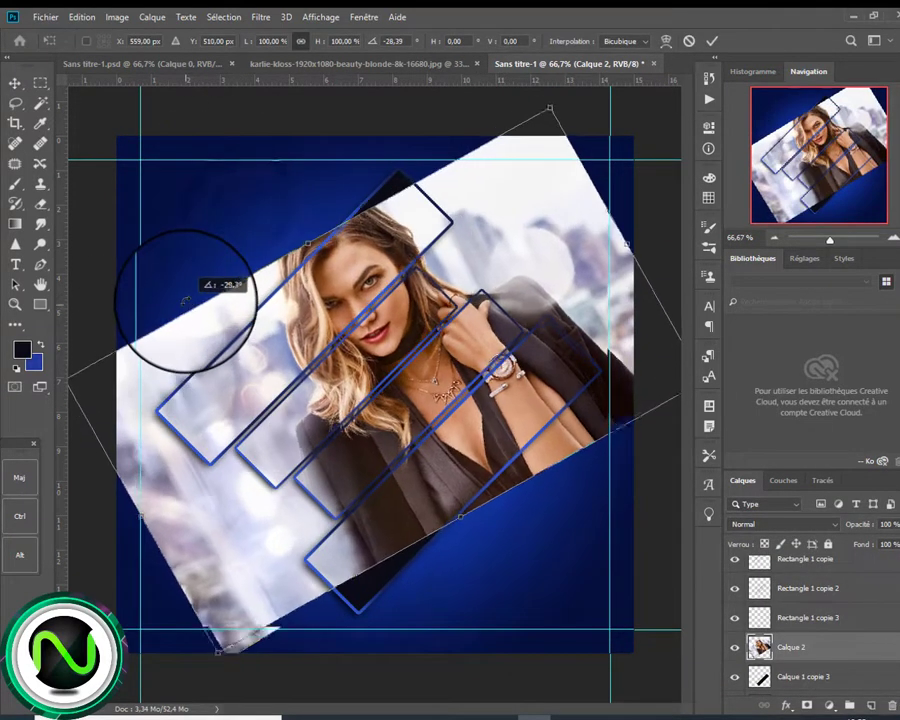
{"action": "left_click_drag", "start_coordinate": [464, 356], "coordinate": [446, 386]}
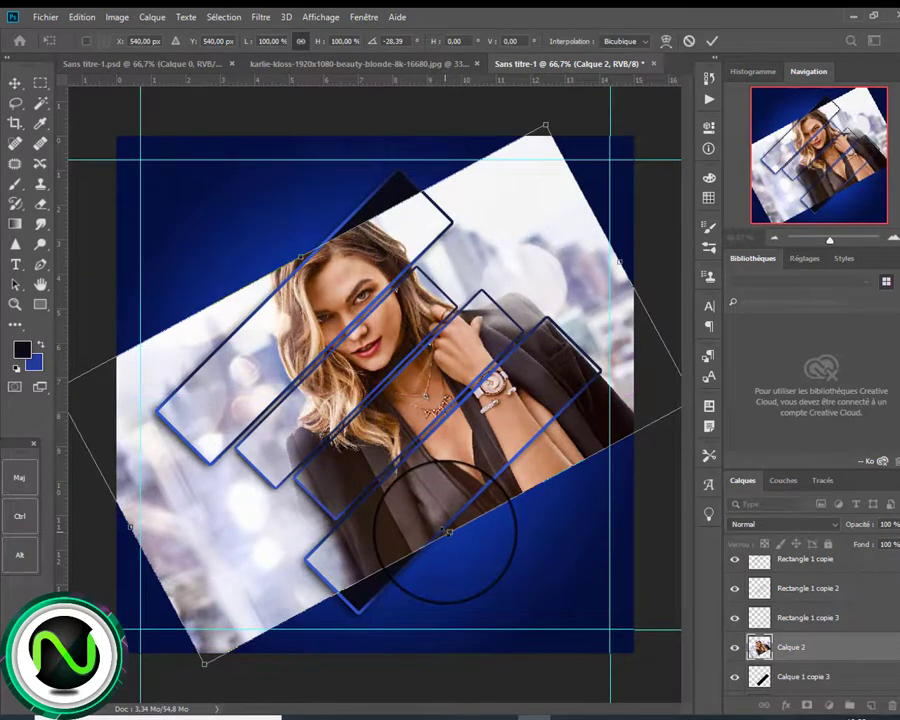
{"action": "left_click_drag", "start_coordinate": [446, 530], "coordinate": [463, 561]}
{"action": "left_click_drag", "start_coordinate": [542, 564], "coordinate": [575, 530]}
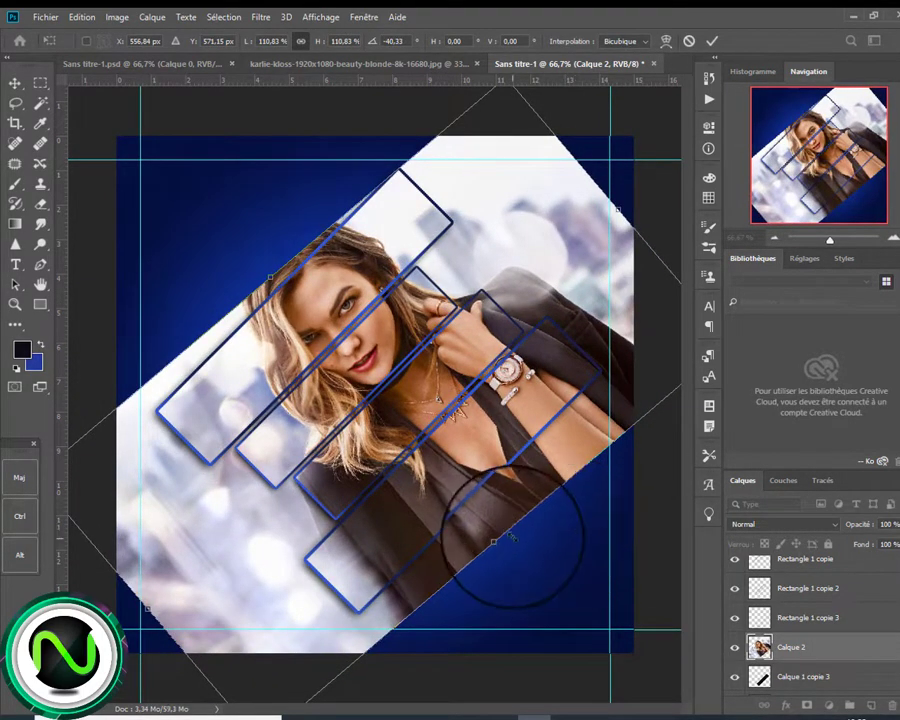
{"action": "left_click_drag", "start_coordinate": [508, 536], "coordinate": [537, 547]}
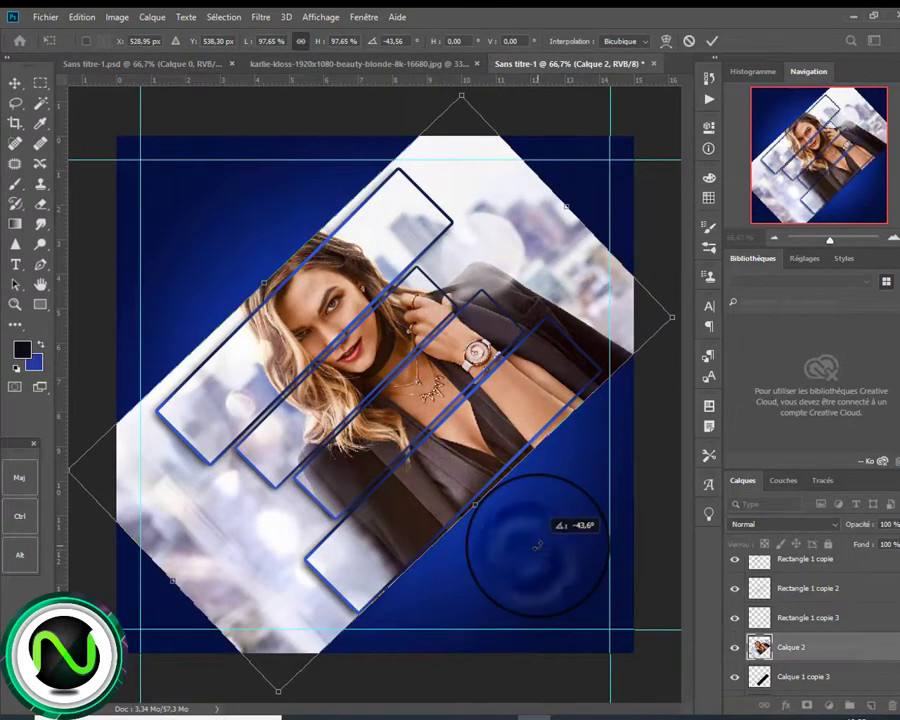
Fine-tune the photo's rotation to about -44.8° and adjust its size and position to cover all four rectangles.
{"action": "left_click_drag", "start_coordinate": [568, 208], "coordinate": [560, 237]}
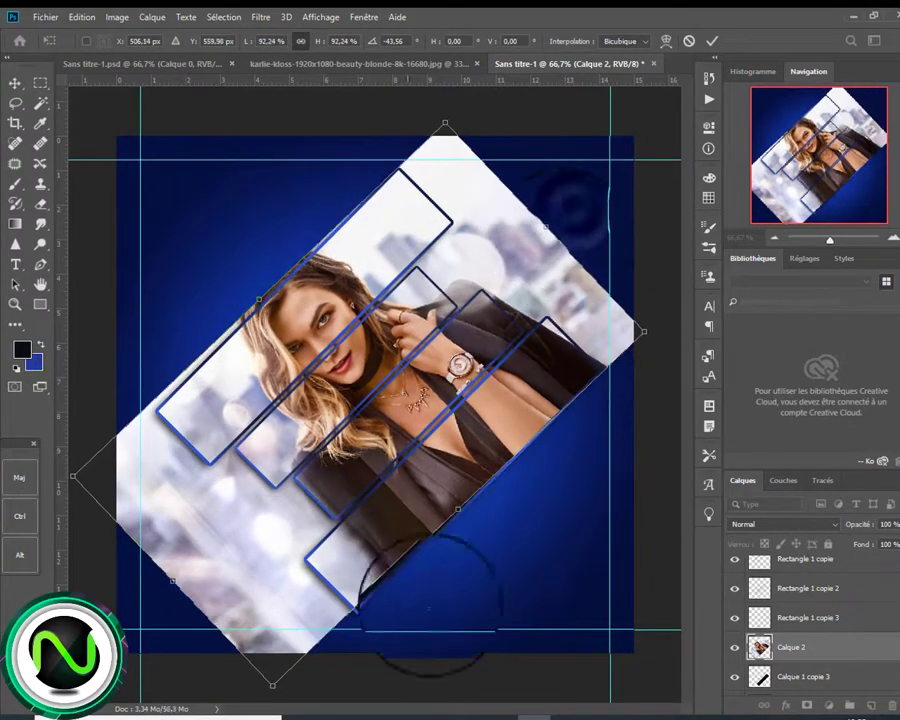
{"action": "left_click_drag", "start_coordinate": [225, 316], "coordinate": [232, 324]}
{"action": "left_click_drag", "start_coordinate": [552, 553], "coordinate": [568, 557]}
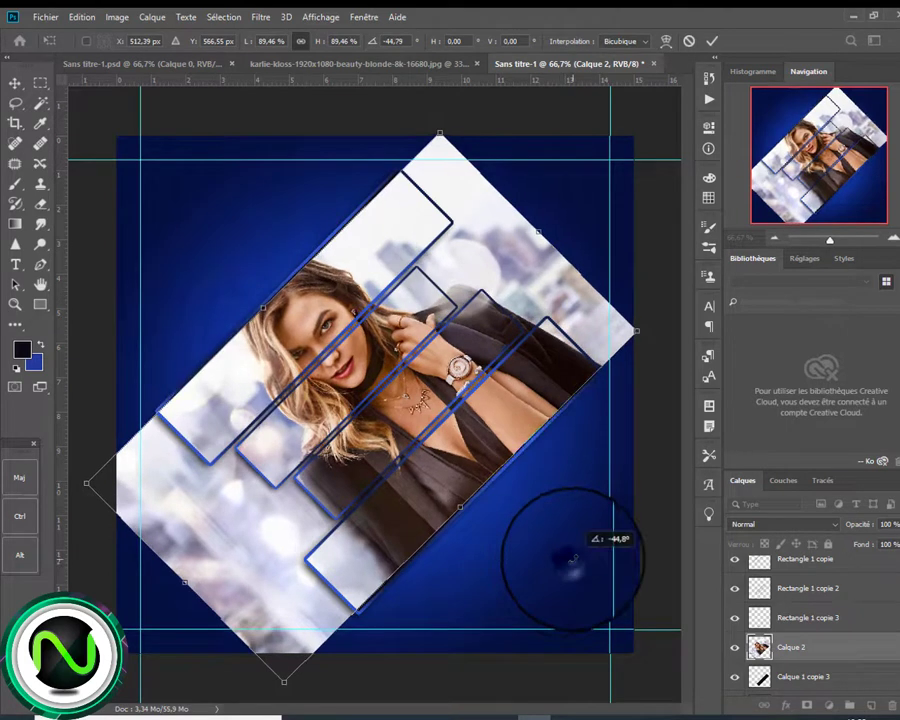
{"action": "left_click_drag", "start_coordinate": [459, 512], "coordinate": [466, 514]}
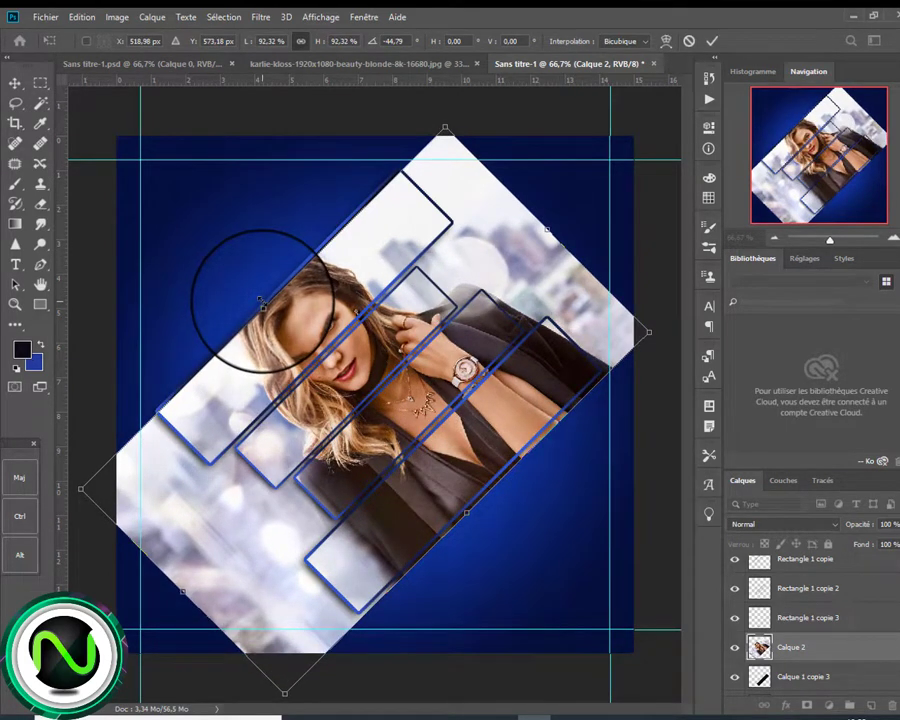
{"action": "left_click_drag", "start_coordinate": [262, 303], "coordinate": [254, 299]}
{"action": "double_click", "coordinate": [358, 410]}
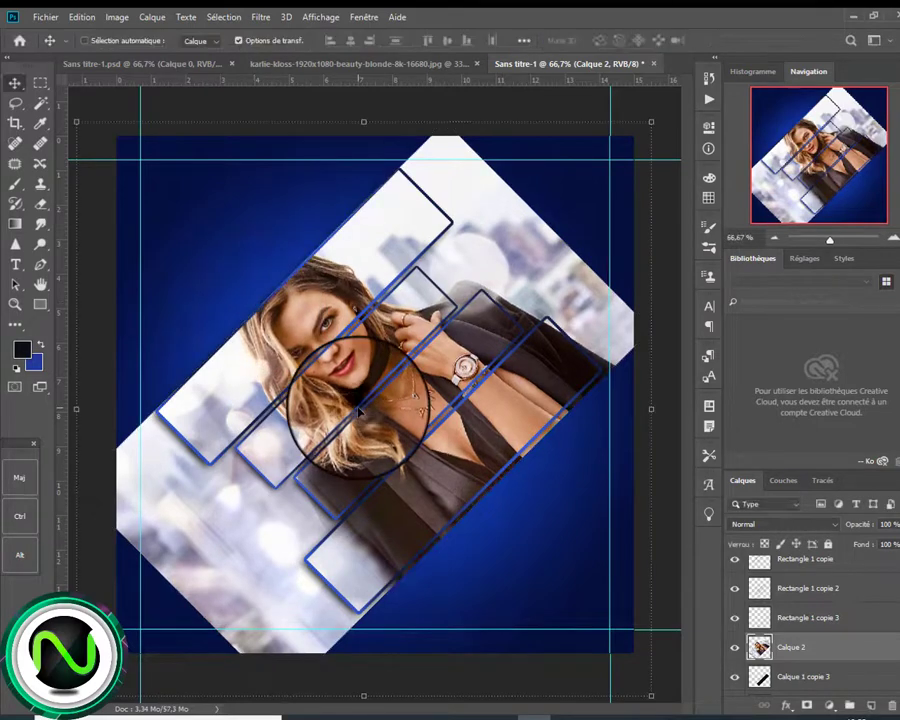
Merge the four black fill layers, from Calque 1 copie 3 down to Calque 1, into a single layer.
{"action": "left_click", "coordinate": [800, 677]}
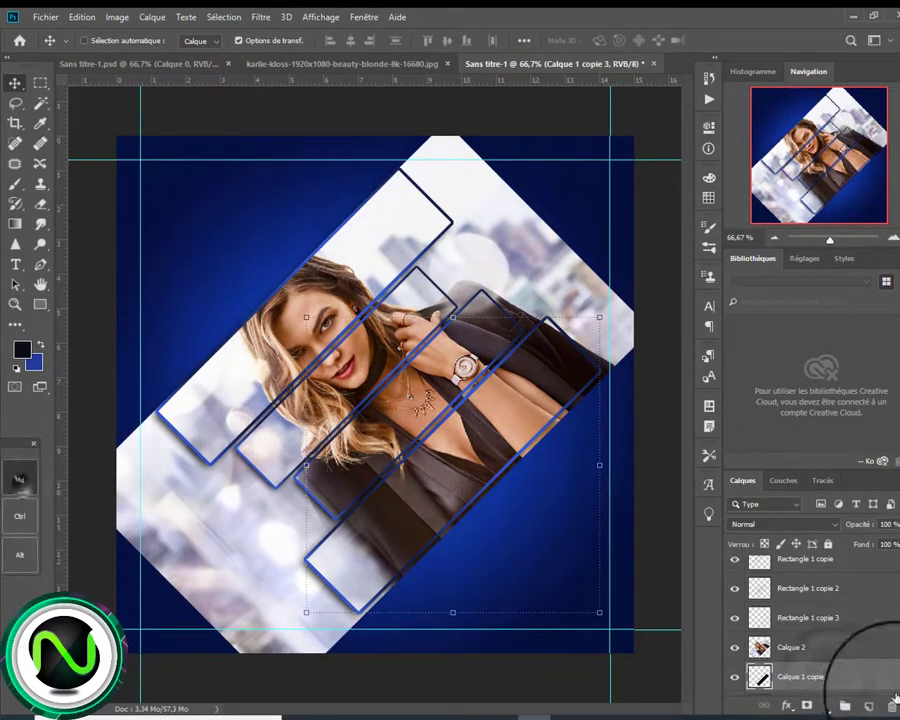
{"action": "left_click_drag", "start_coordinate": [899, 590], "coordinate": [899, 619]}
{"action": "left_click", "coordinate": [889, 648], "text": "shift"}
{"action": "right_click", "coordinate": [888, 648]}
{"action": "left_click", "coordinate": [751, 462]}
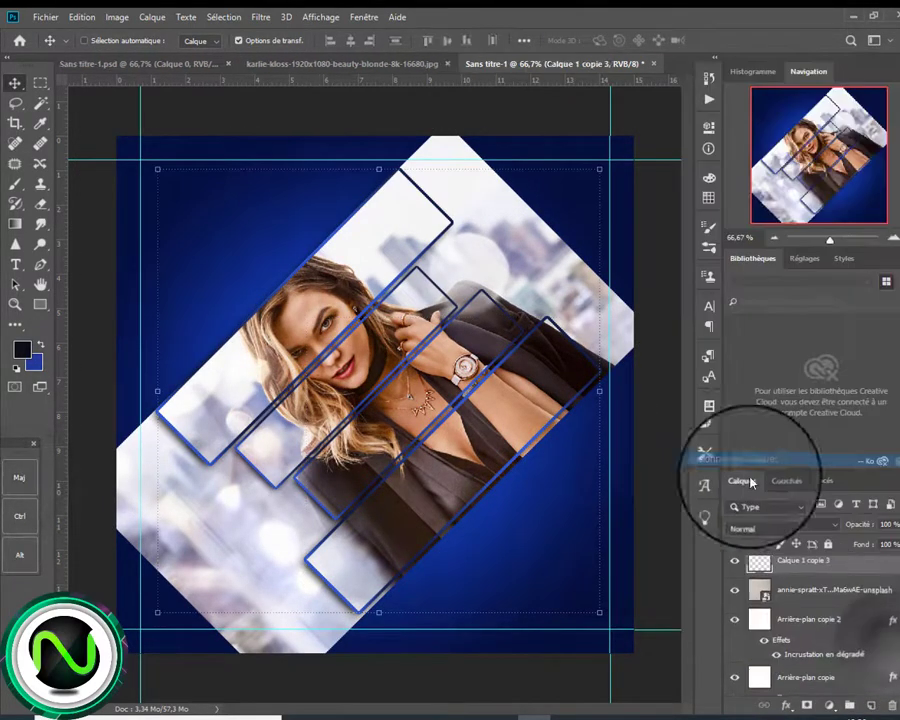
Clip the Calque 2 photo to the merged black rectangles with a clipping mask.
{"action": "scroll", "coordinate": [820, 590], "scroll_direction": "up", "scroll_amount": 2}
{"action": "right_click", "coordinate": [822, 585]}
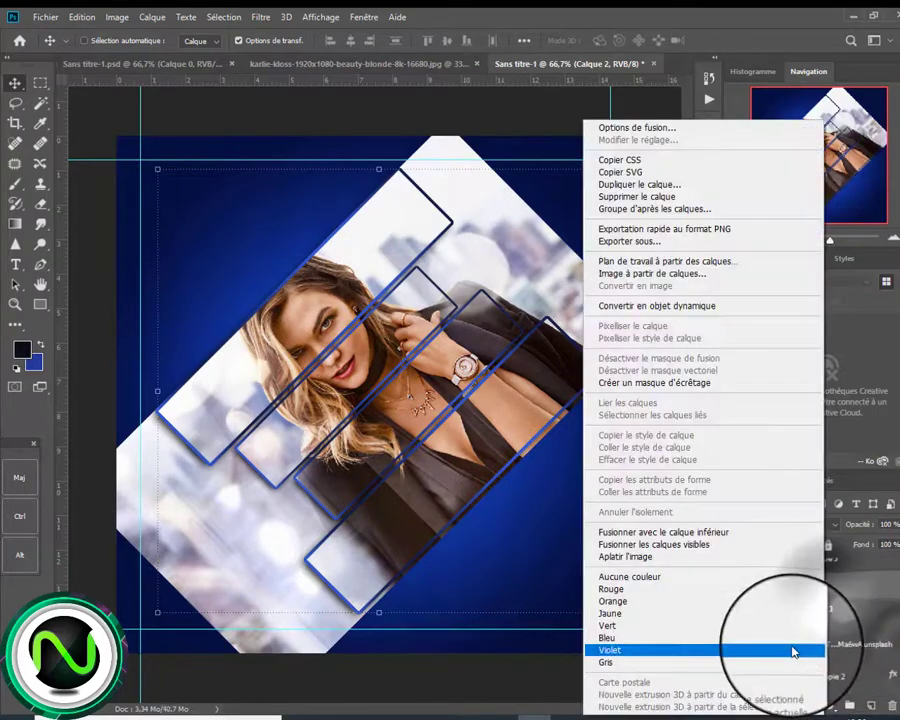
{"action": "left_click", "coordinate": [630, 382]}
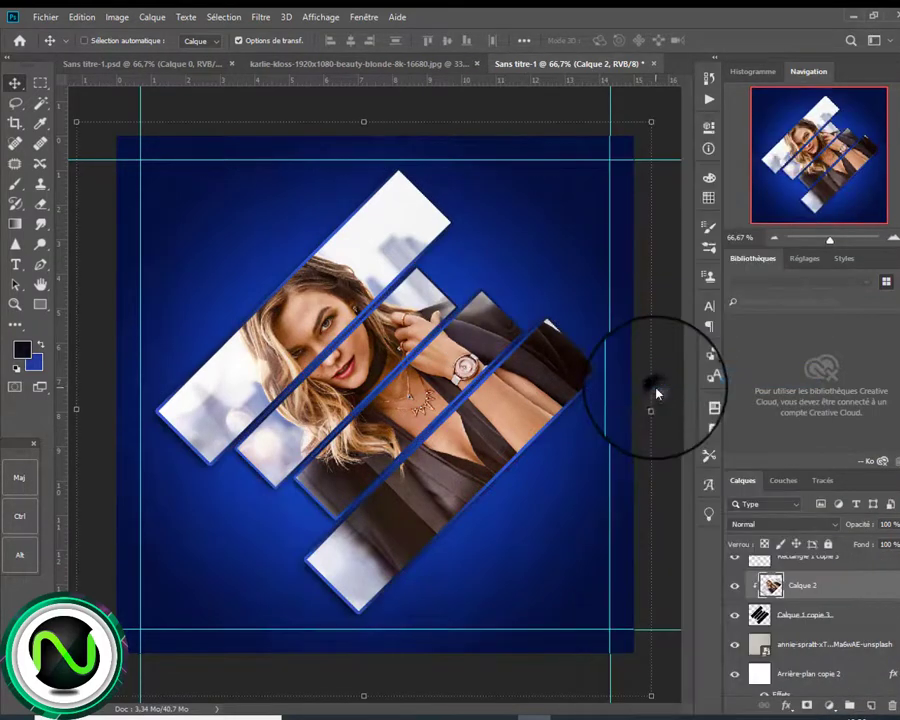
Select all frame, photo and fill layers, rotate them about 11.5° clockwise and scale them to about 94%.
{"action": "left_click", "coordinate": [827, 629]}
{"action": "scroll", "coordinate": [856, 600], "scroll_direction": "up", "scroll_amount": 3}
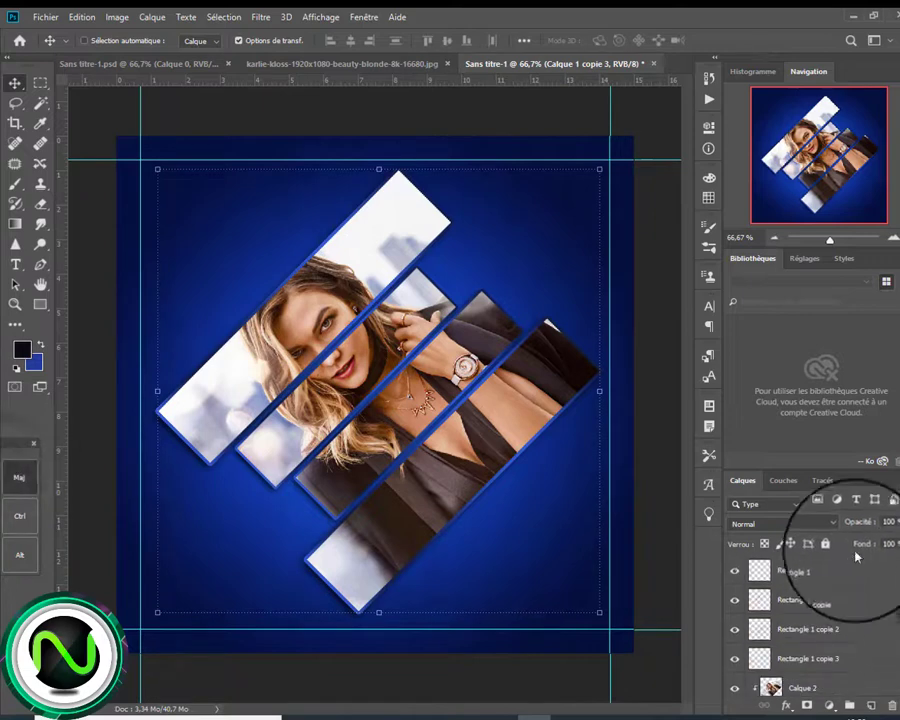
{"action": "left_click", "coordinate": [852, 568], "text": "shift"}
{"action": "key", "text": "ctrl+t"}
{"action": "left_click_drag", "start_coordinate": [663, 643], "coordinate": [632, 707]}
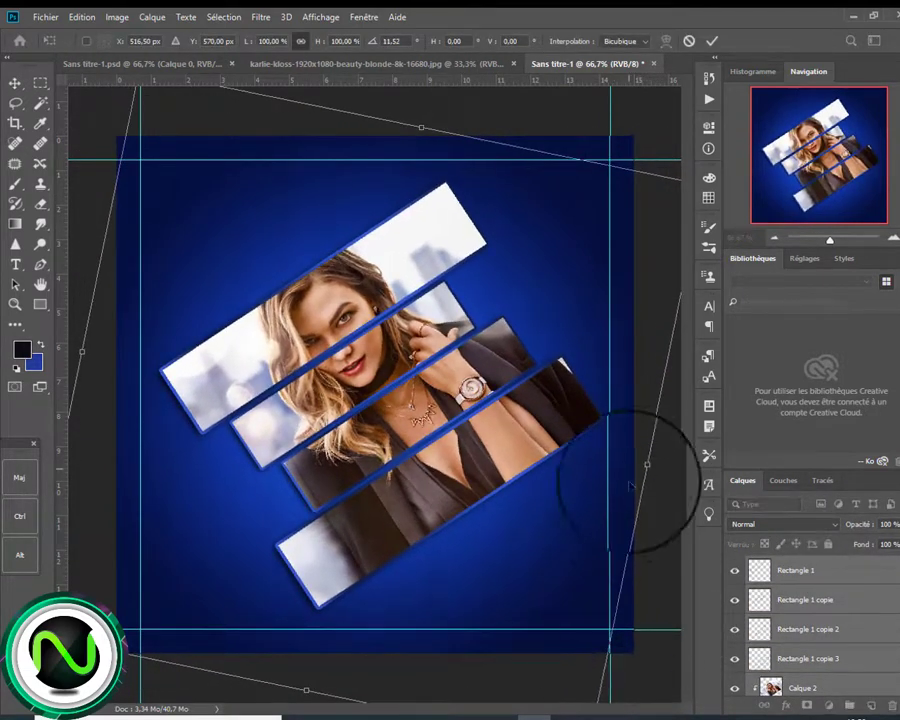
{"action": "left_click_drag", "start_coordinate": [645, 478], "coordinate": [605, 463]}
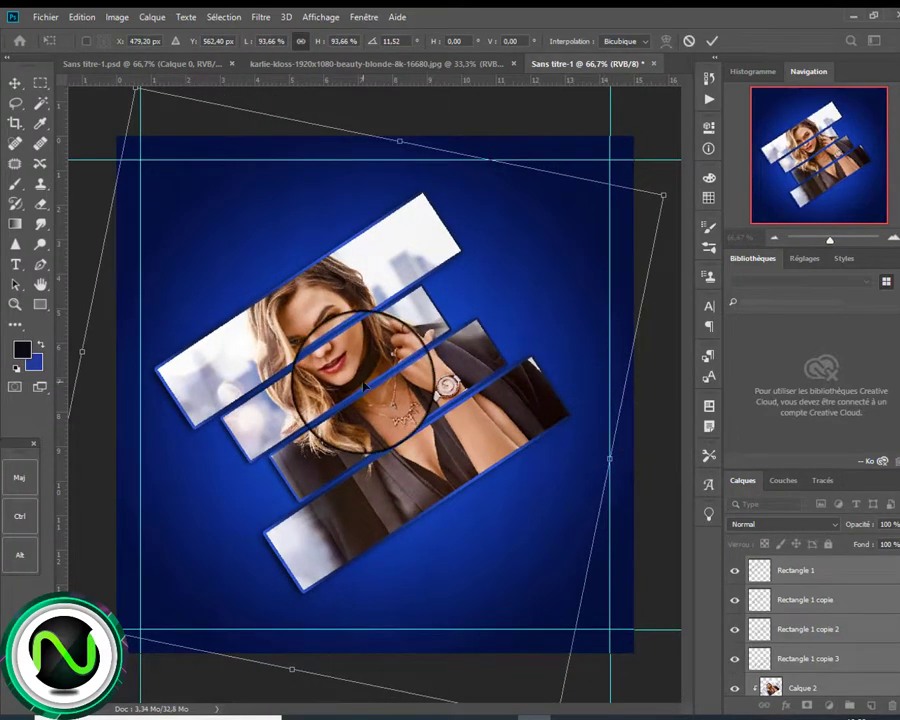
{"action": "left_click_drag", "start_coordinate": [366, 380], "coordinate": [384, 389]}
{"action": "key", "text": "Return"}
Scale the framed portrait down a little further and reposition it within the guides.
{"action": "left_click_drag", "start_coordinate": [643, 657], "coordinate": [604, 636]}
{"action": "left_click_drag", "start_coordinate": [367, 435], "coordinate": [412, 453]}
{"action": "key", "text": "Return"}
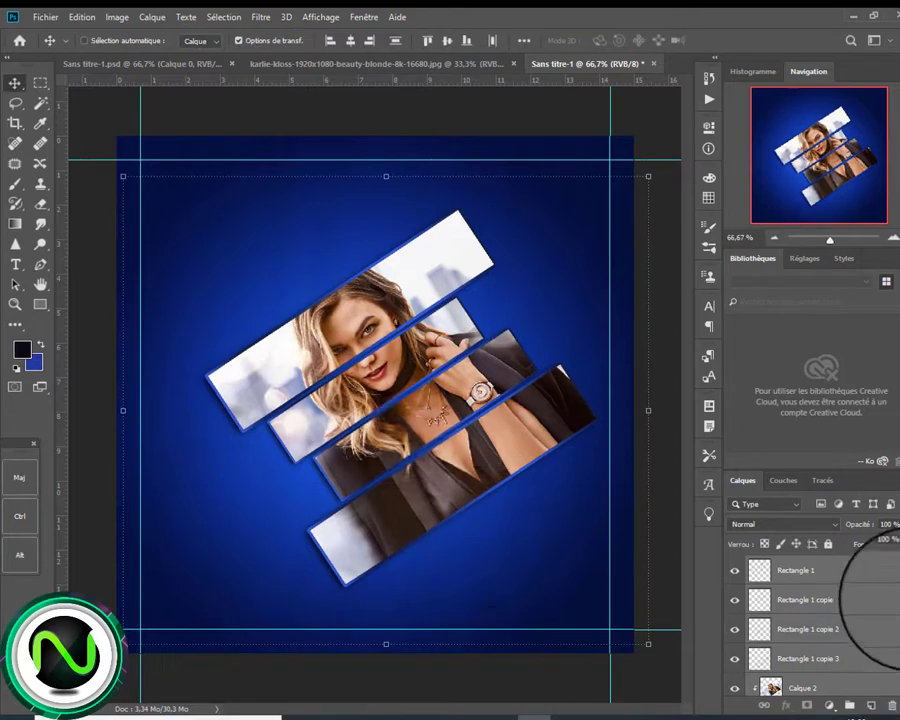
Group the framed portrait layers, and put the texture and gradient background layers into a second group.
{"action": "key", "text": "ctrl+g"}
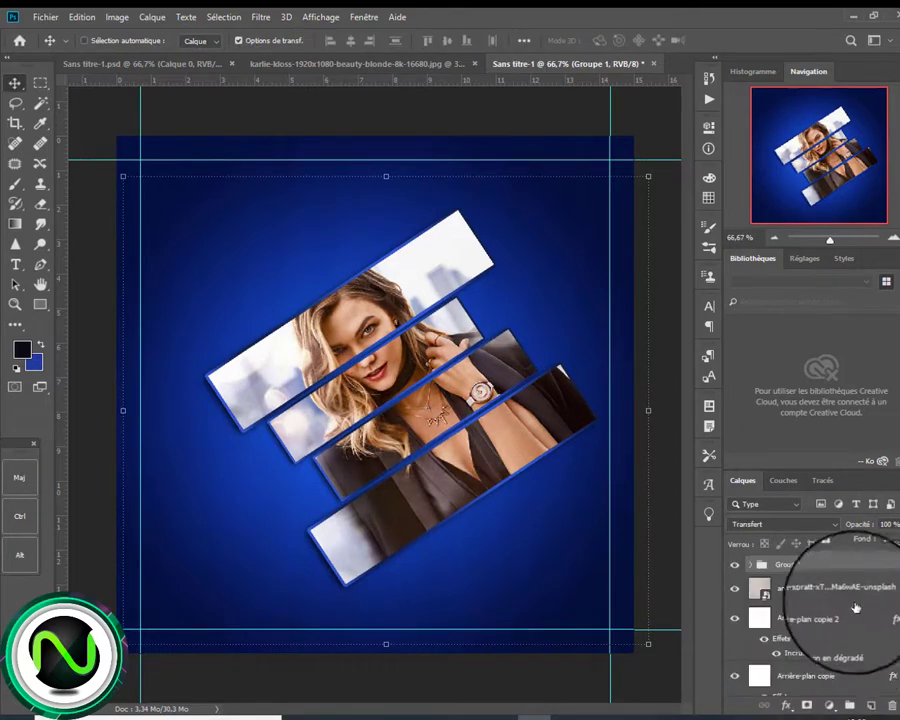
{"action": "left_click", "coordinate": [849, 598]}
{"action": "left_click", "coordinate": [832, 672], "text": "shift"}
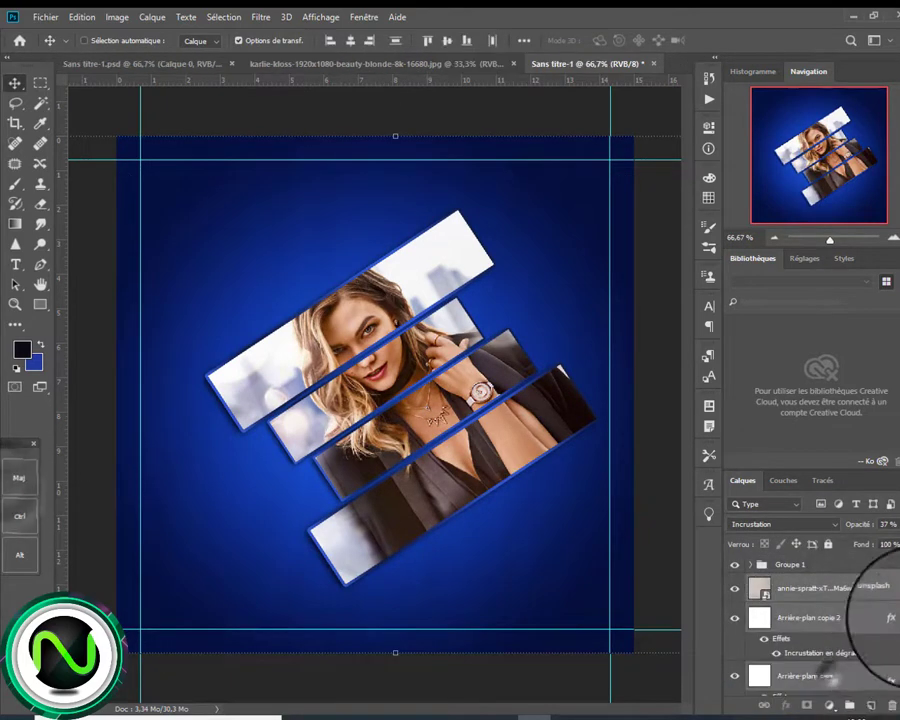
{"action": "scroll", "coordinate": [882, 650], "scroll_direction": "down", "scroll_amount": 2}
{"action": "key", "text": "ctrl+g"}
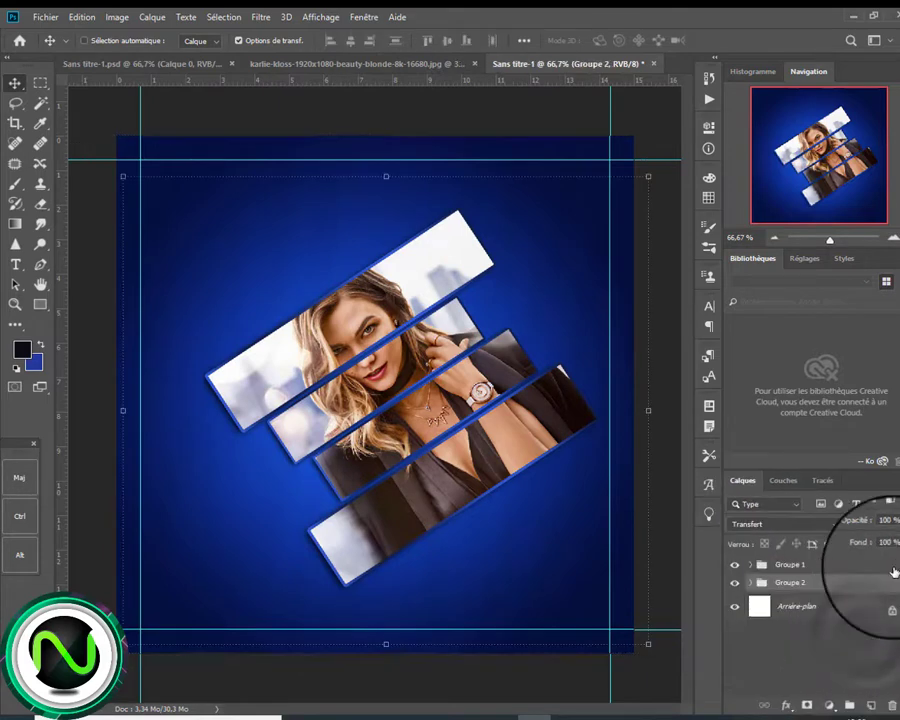
Draw an ellipse of about 74 × 79 px above Groupe 1, near the design's upper-right corner.
{"action": "left_click", "coordinate": [893, 565]}
{"action": "left_click", "coordinate": [40, 304]}
{"action": "left_click", "coordinate": [98, 336]}
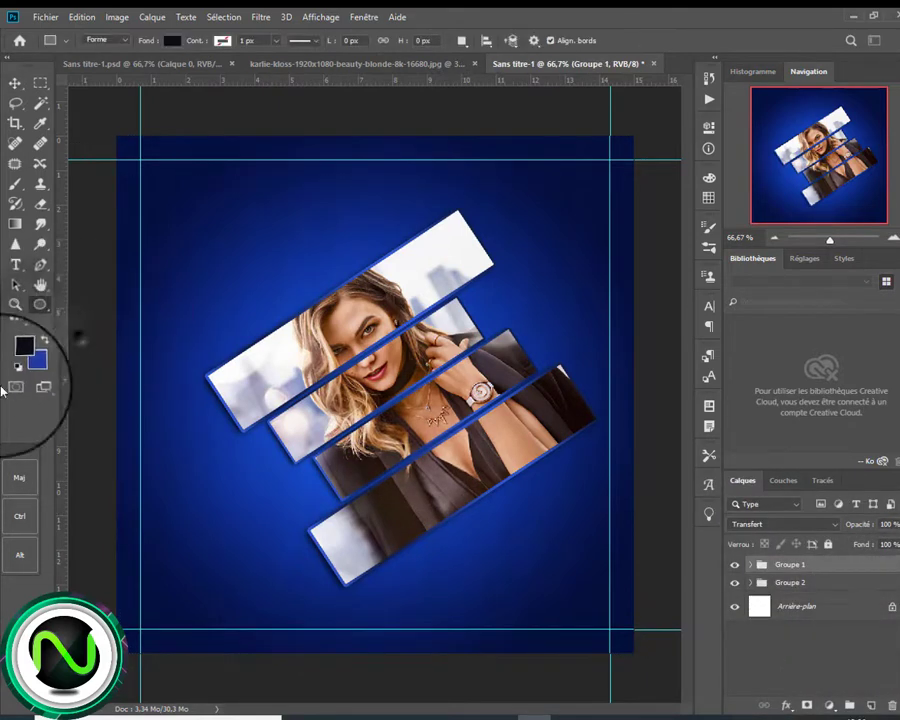
{"action": "left_click", "coordinate": [893, 238]}
{"action": "left_click", "coordinate": [878, 141]}
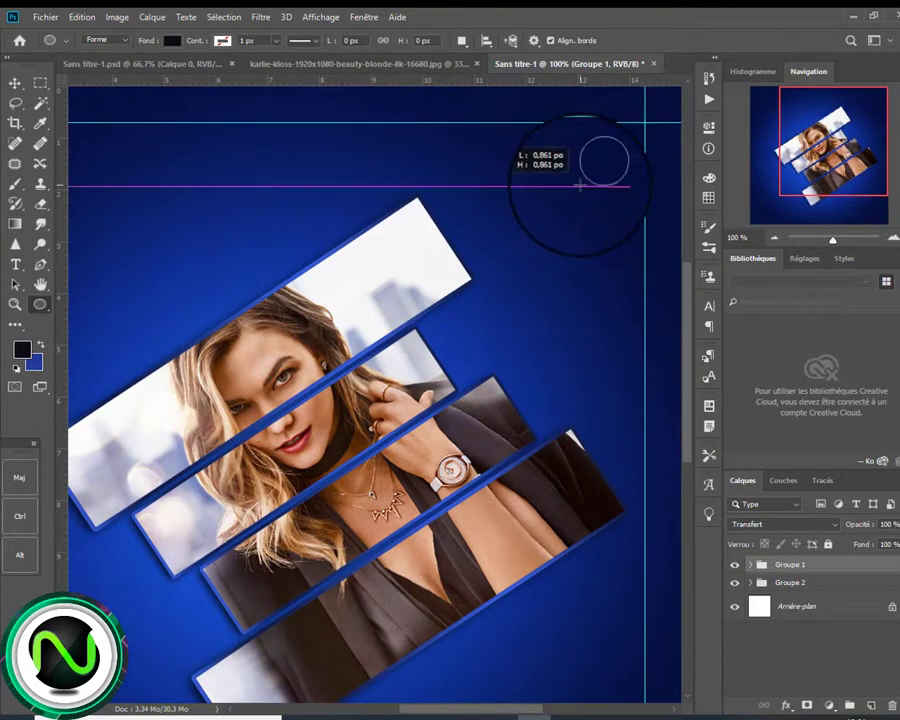
{"action": "left_click_drag", "start_coordinate": [571, 197], "coordinate": [572, 197]}
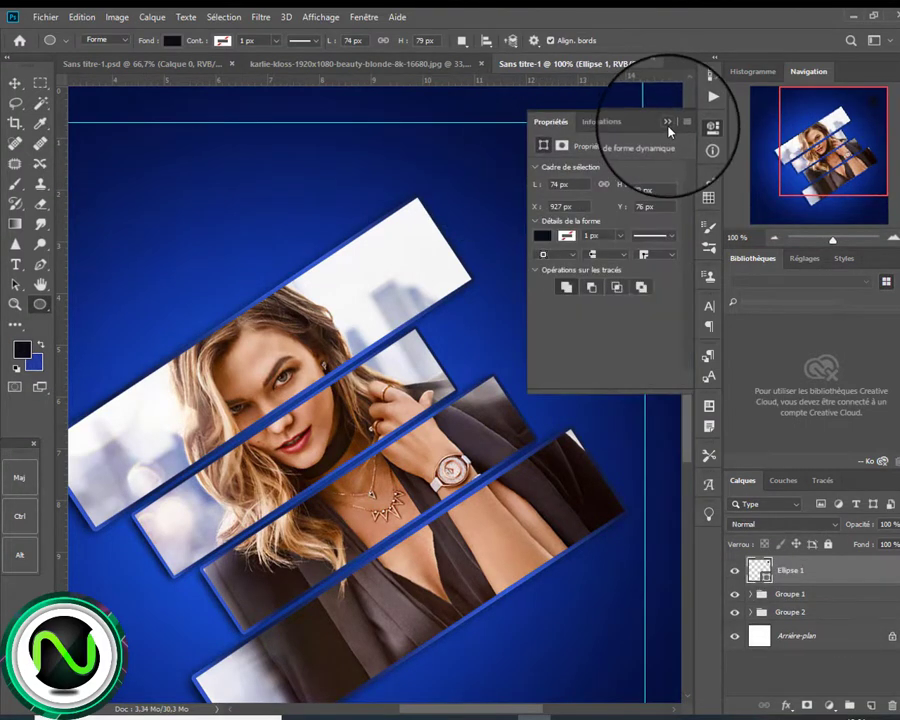
{"action": "left_click", "coordinate": [668, 122]}
Enlarge the ellipse to about 102 × 108 px and shift it slightly away from the right guide.
{"action": "left_click", "coordinate": [14, 84]}
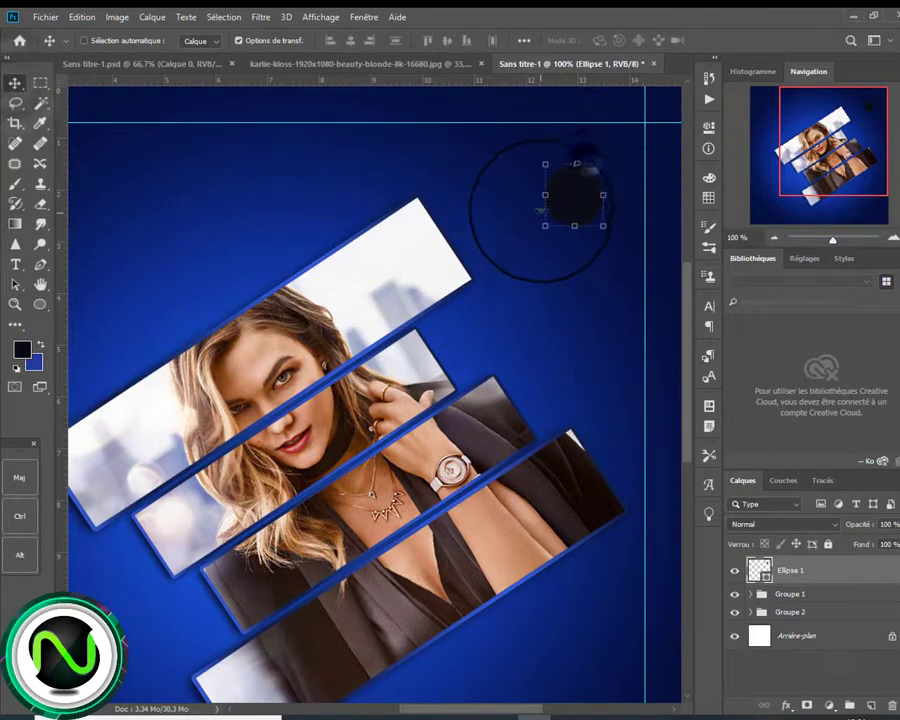
{"action": "left_click_drag", "start_coordinate": [540, 211], "coordinate": [530, 240]}
{"action": "left_click", "coordinate": [302, 43]}
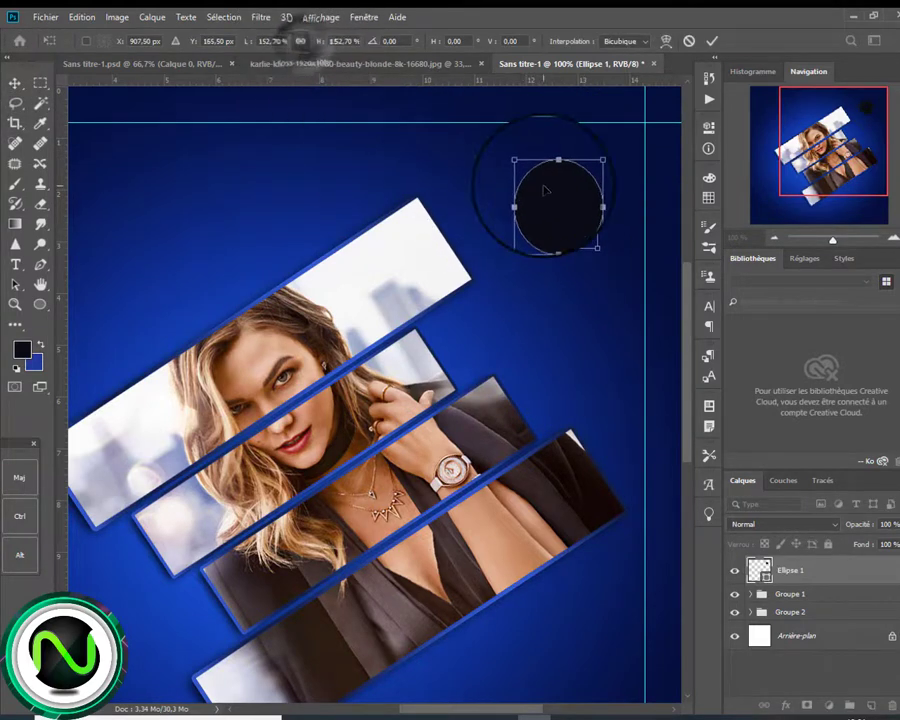
{"action": "left_click_drag", "start_coordinate": [544, 190], "coordinate": [535, 195]}
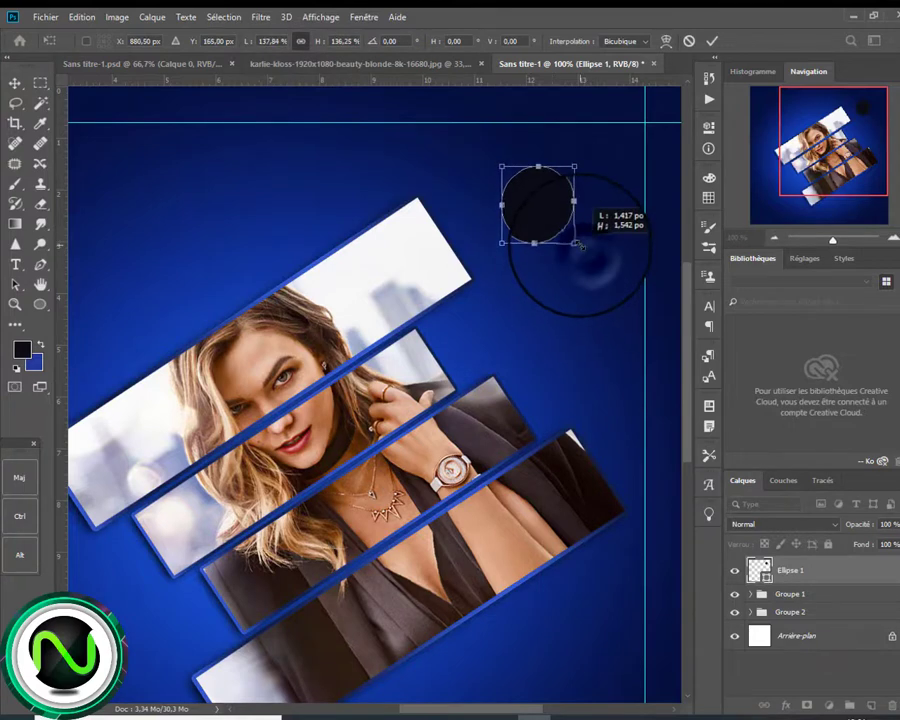
{"action": "key", "text": "Return"}
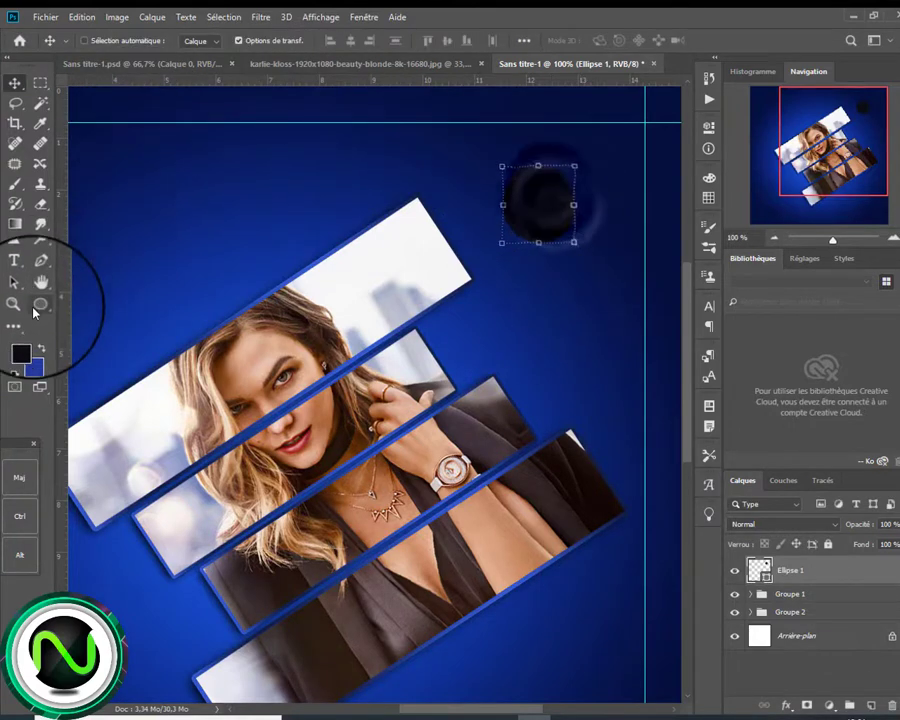
Set the ellipse's fill to the light blue 7b9aff.
{"action": "left_click", "coordinate": [40, 304]}
{"action": "left_click", "coordinate": [172, 40]}
{"action": "left_click", "coordinate": [147, 117]}
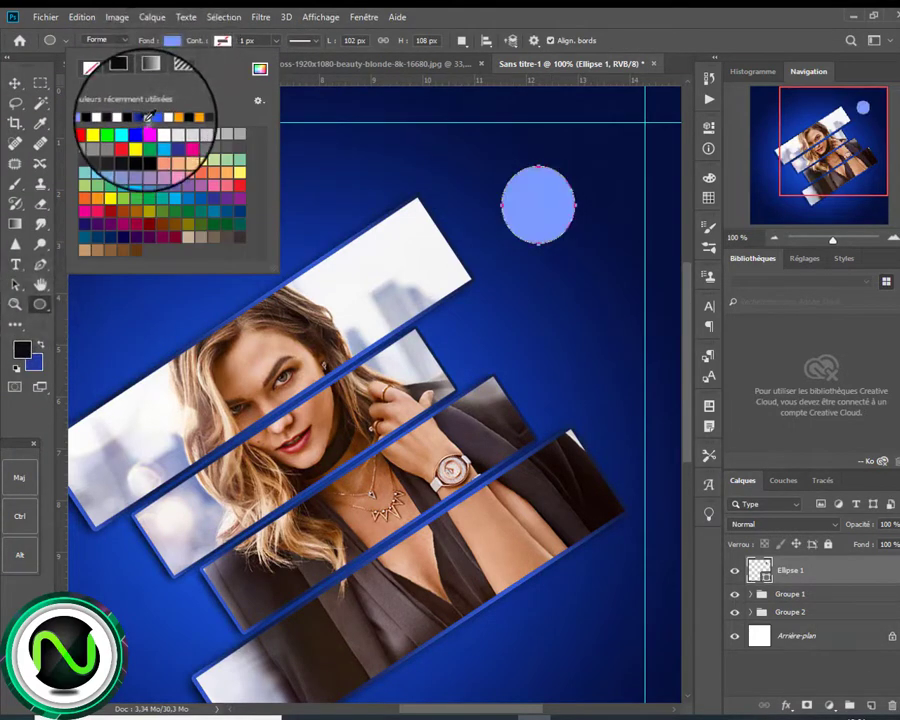
{"action": "left_click", "coordinate": [259, 69]}
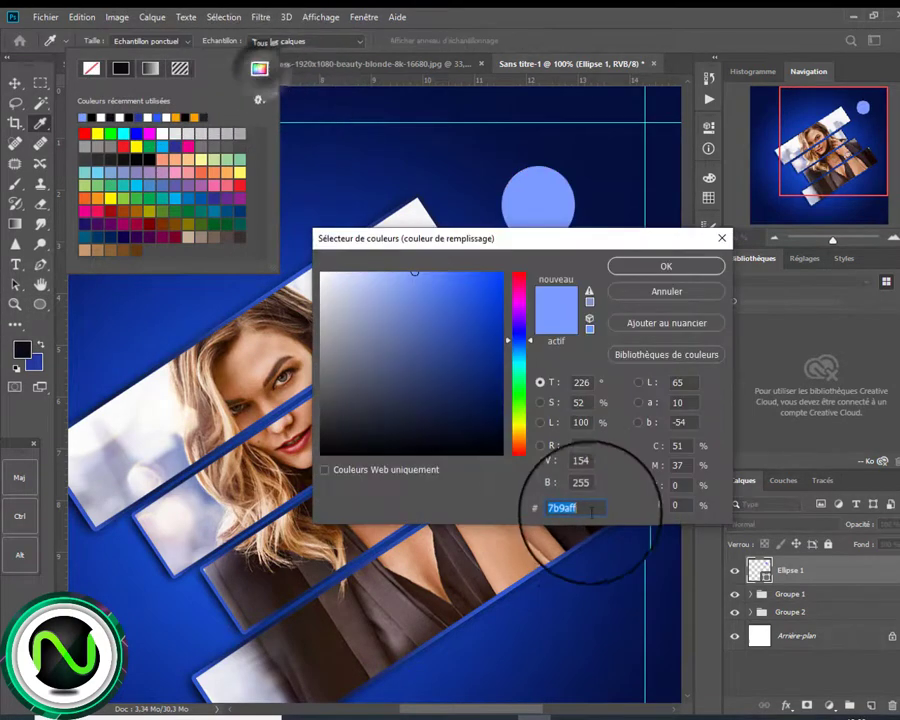
{"action": "left_click", "coordinate": [666, 266]}
Duplicate the Ellipse 1 layer and scale the copy to about 82% width and 85% height.
{"action": "left_click_drag", "start_coordinate": [830, 570], "coordinate": [870, 705]}
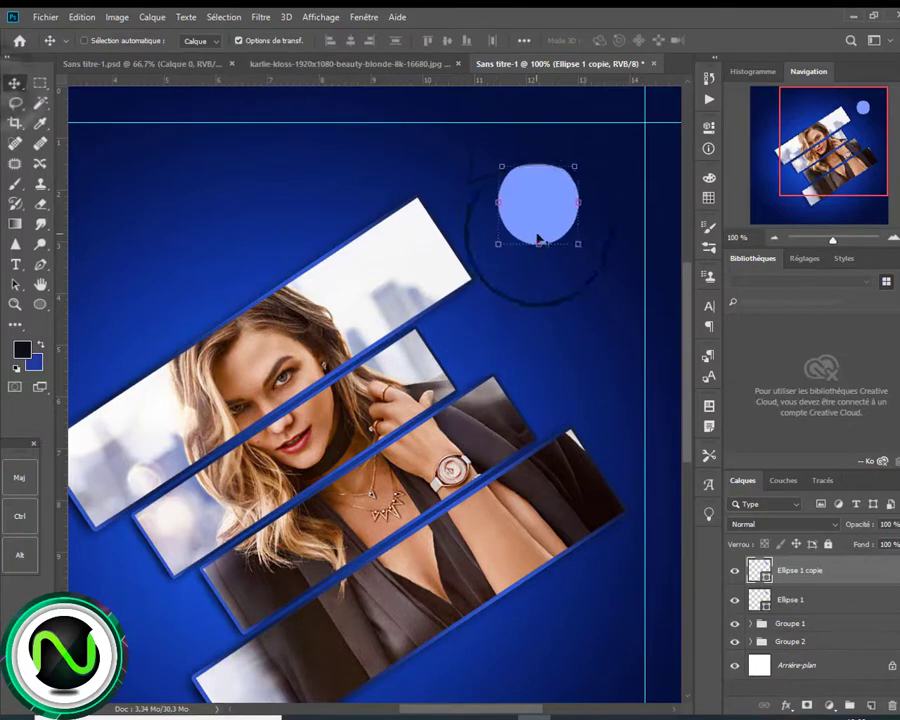
{"action": "key", "text": "ctrl+t"}
{"action": "left_click_drag", "start_coordinate": [501, 243], "coordinate": [511, 238]}
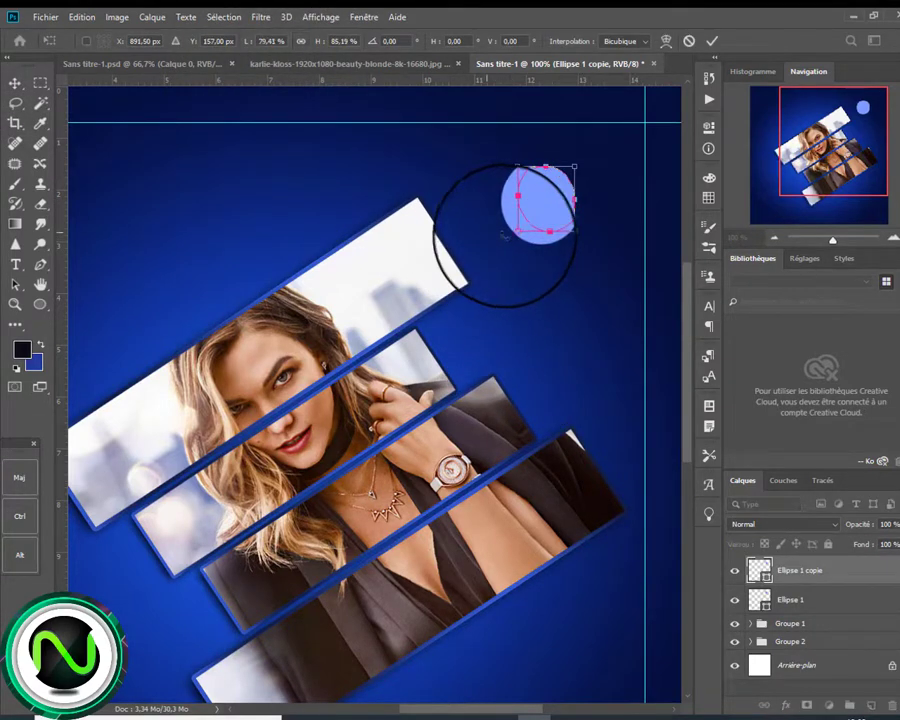
{"action": "left_click", "coordinate": [301, 41]}
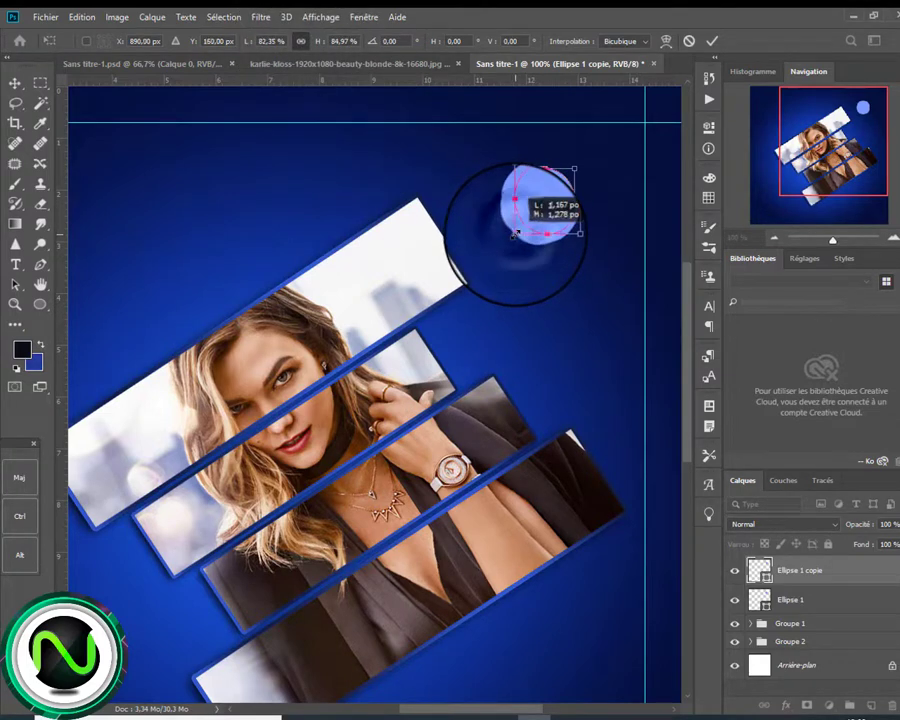
{"action": "double_click", "coordinate": [534, 218]}
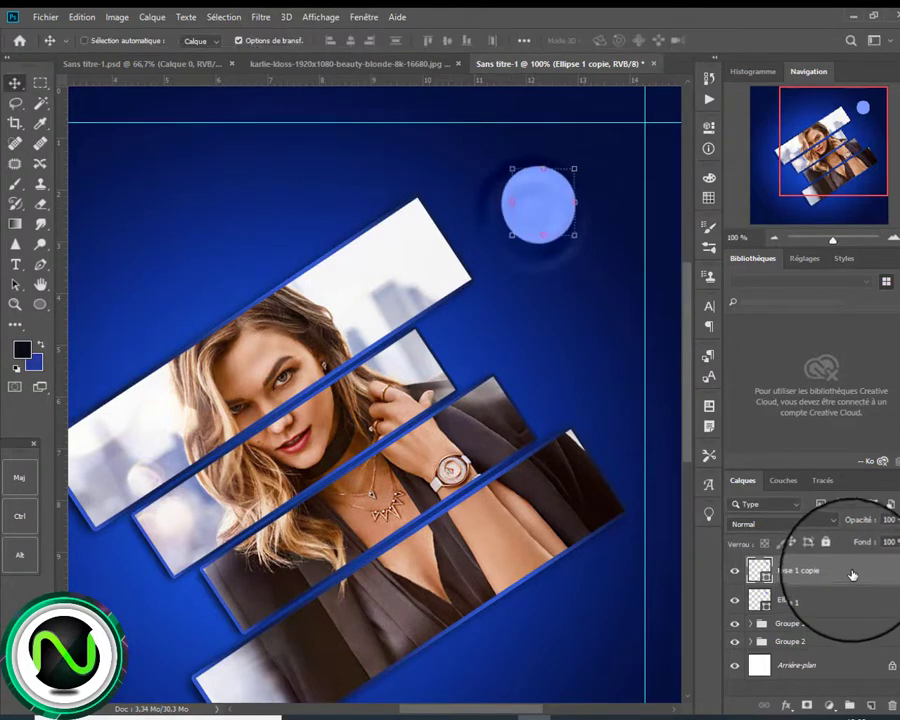
Give the ellipse copy a 6 px outside gradient stroke and a 6c584d colour overlay sampled from the portrait.
{"action": "left_click", "coordinate": [793, 705]}
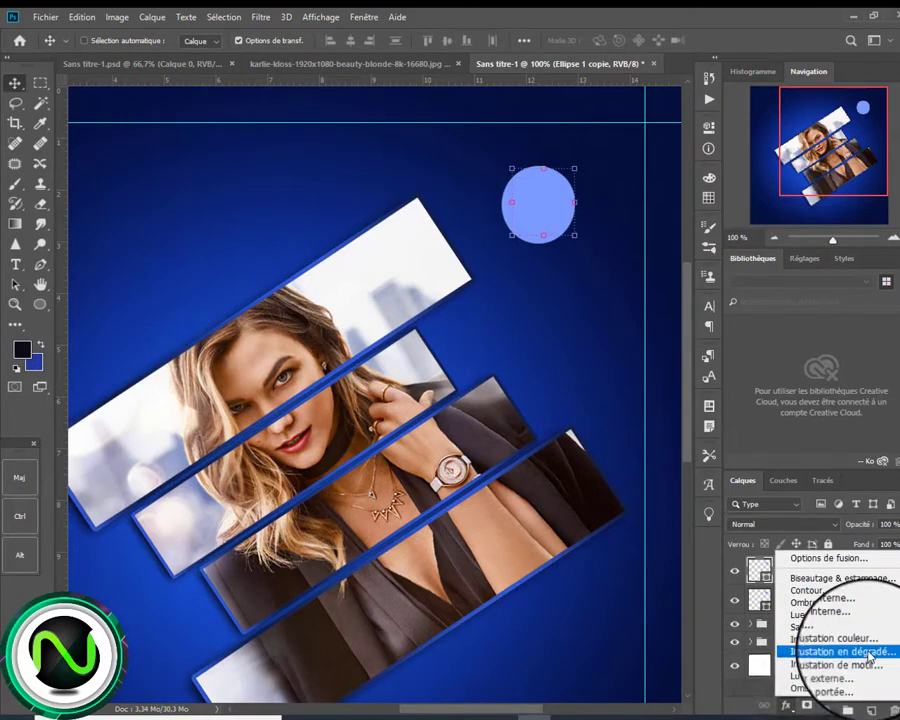
{"action": "left_click", "coordinate": [872, 591]}
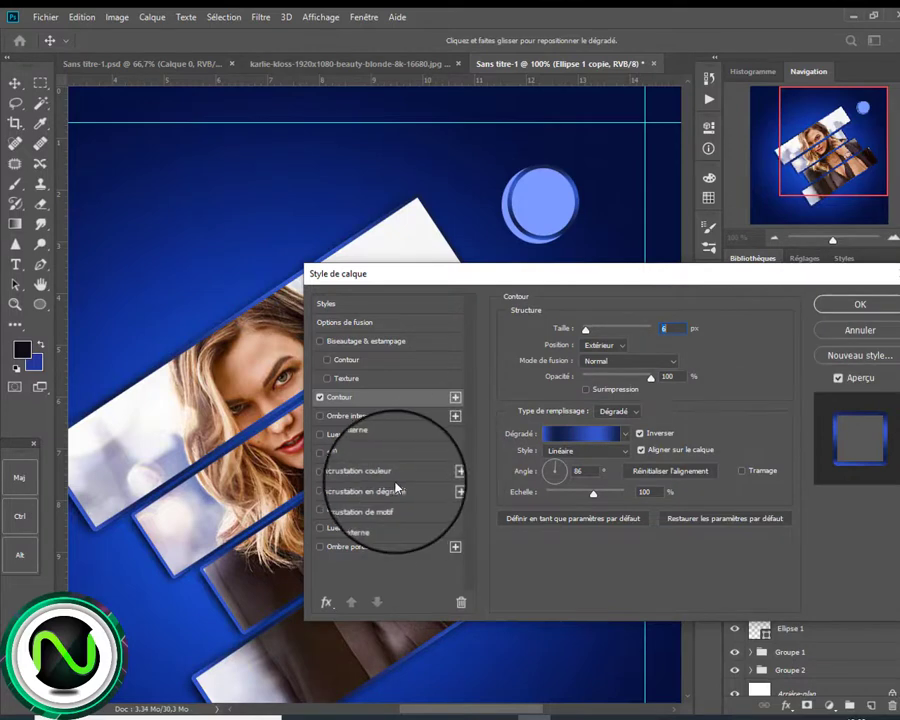
{"action": "left_click", "coordinate": [358, 470]}
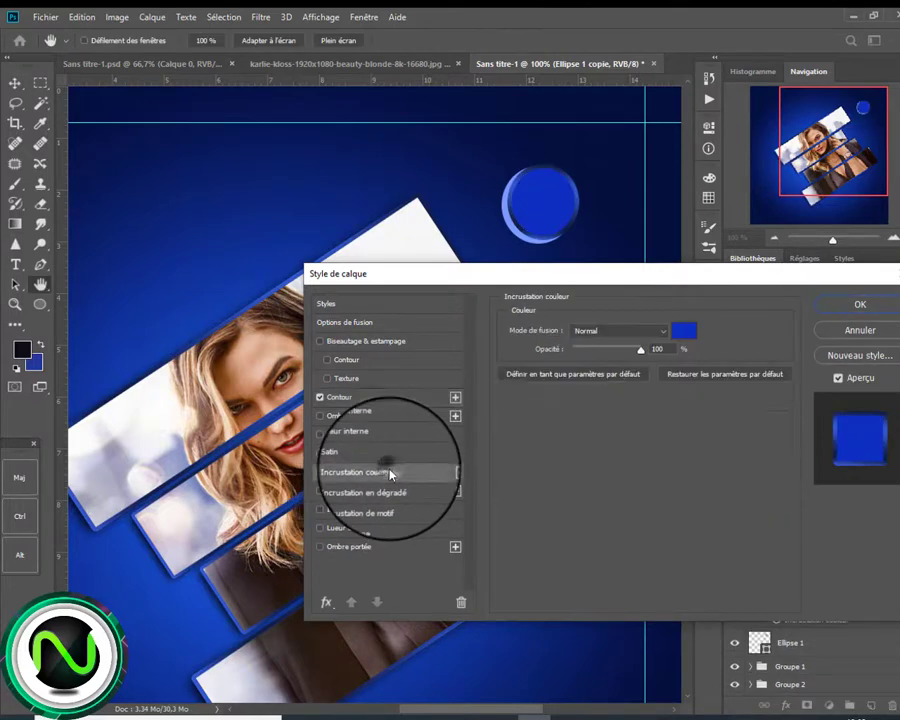
{"action": "left_click", "coordinate": [682, 328]}
{"action": "left_click_drag", "start_coordinate": [462, 368], "coordinate": [287, 224]}
{"action": "left_click_drag", "start_coordinate": [430, 240], "coordinate": [498, 295]}
{"action": "left_click", "coordinate": [373, 659]}
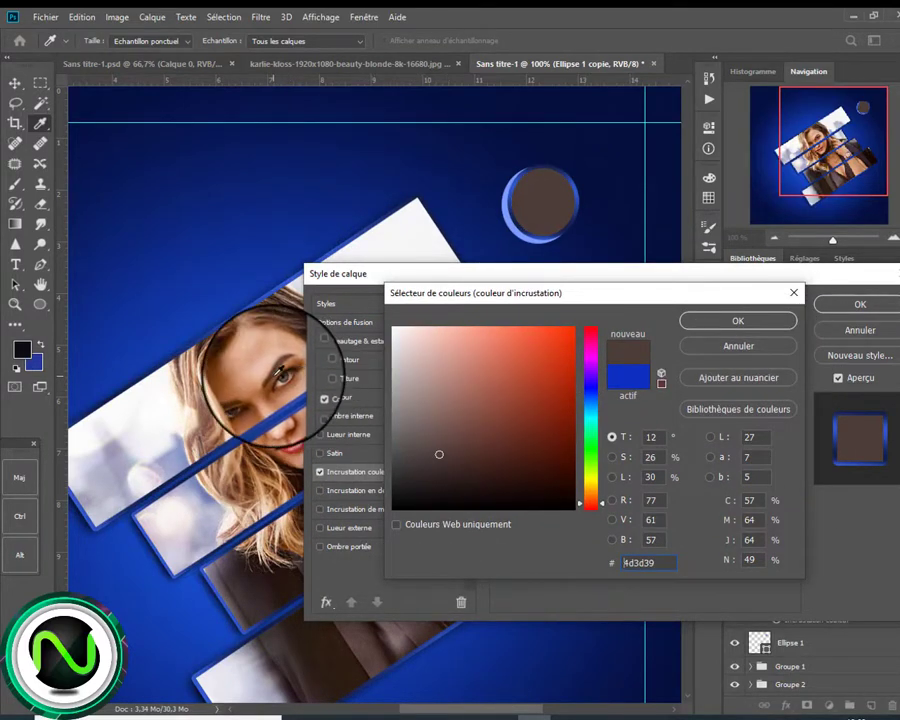
{"action": "left_click", "coordinate": [280, 384]}
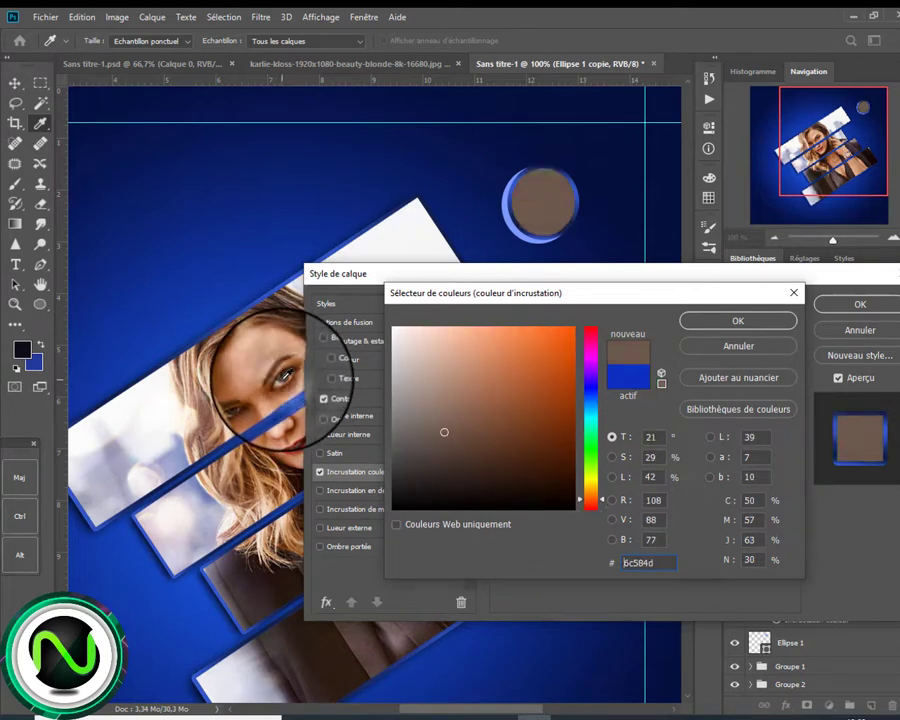
{"action": "left_click", "coordinate": [715, 321]}
{"action": "left_click", "coordinate": [866, 307]}
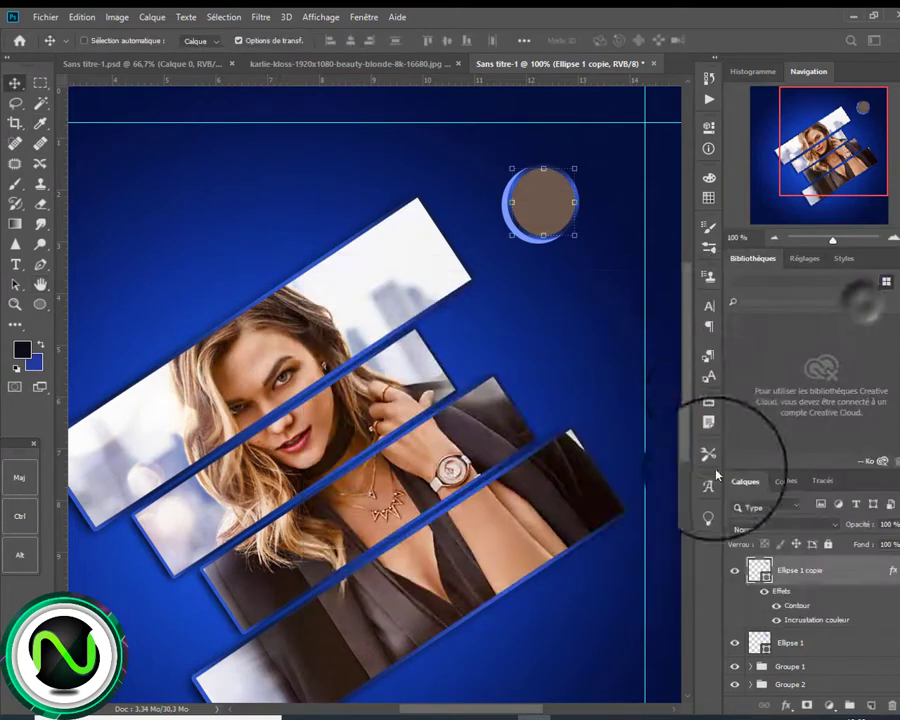
Try the Incrustation blend mode on the ellipse copy, then return it to Normal.
{"action": "left_click", "coordinate": [765, 524]}
{"action": "left_click", "coordinate": [768, 528]}
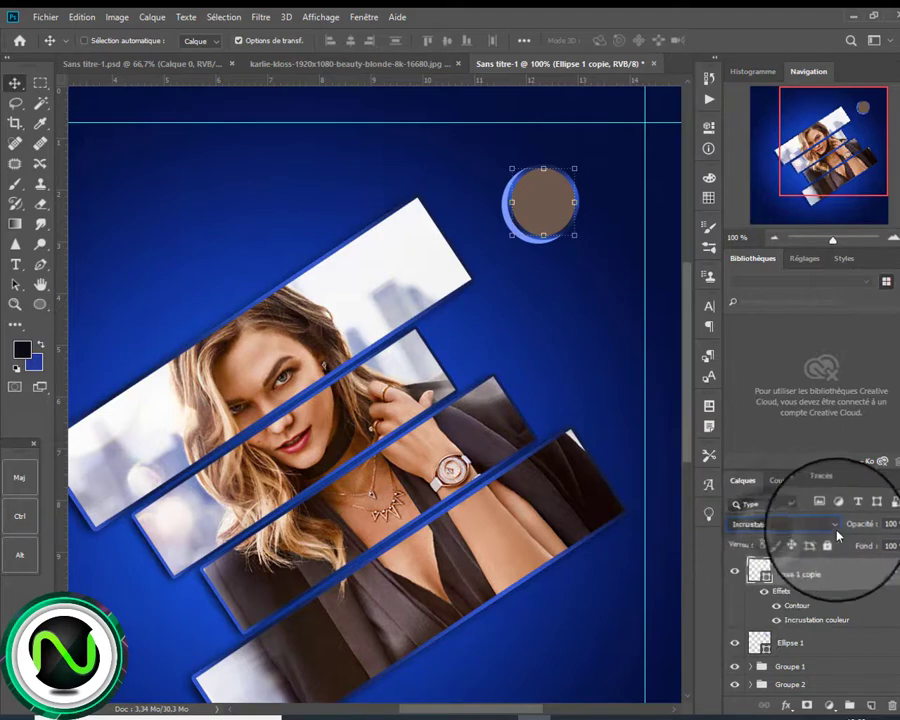
{"action": "left_click", "coordinate": [834, 529]}
{"action": "left_click", "coordinate": [784, 372]}
Lower the ellipse copy's layer opacity to 95%.
{"action": "left_click_drag", "start_coordinate": [868, 526], "coordinate": [853, 529]}
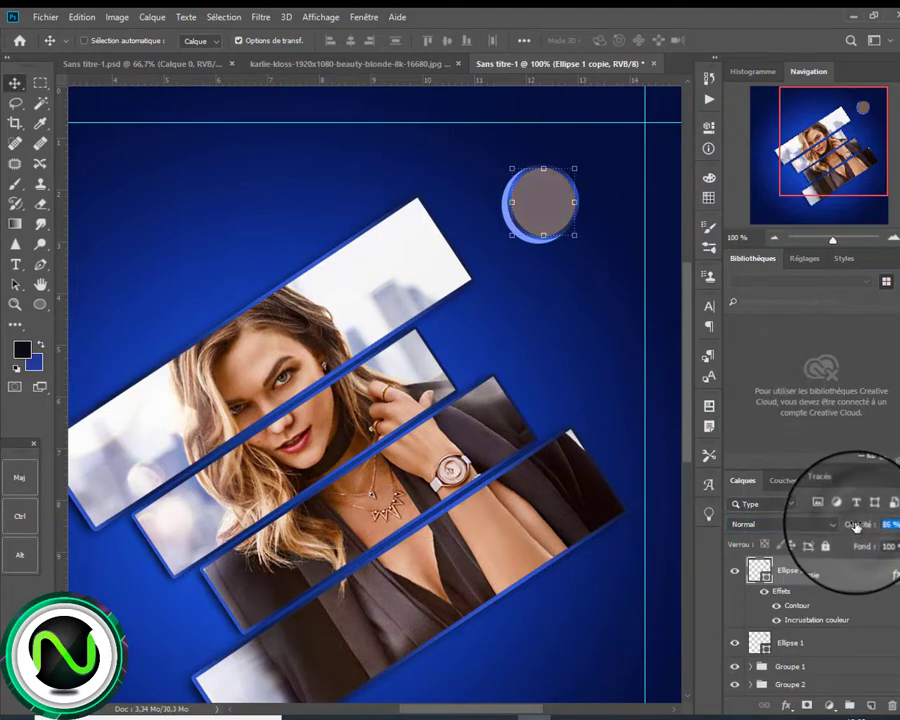
{"action": "left_click", "coordinate": [773, 238]}
{"action": "scroll", "coordinate": [878, 650], "scroll_direction": "down", "scroll_amount": 1}
{"action": "left_click", "coordinate": [870, 680]}
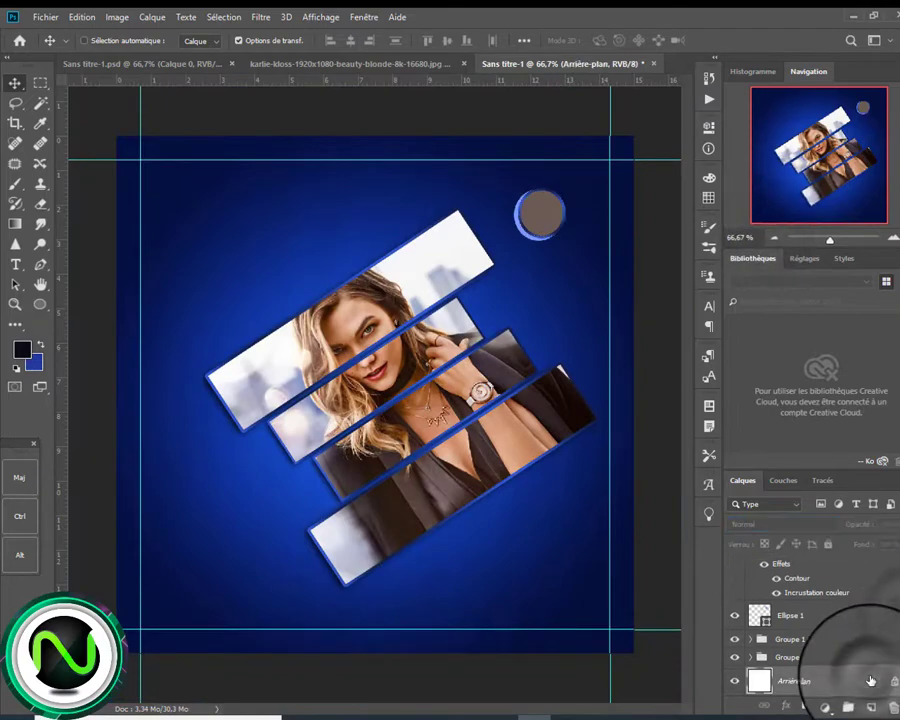
Transform Ellipse 1 to about 110% width and 93% height and rotate it slightly, forming a wider crescent behind the brown circle.
{"action": "left_click", "coordinate": [891, 239]}
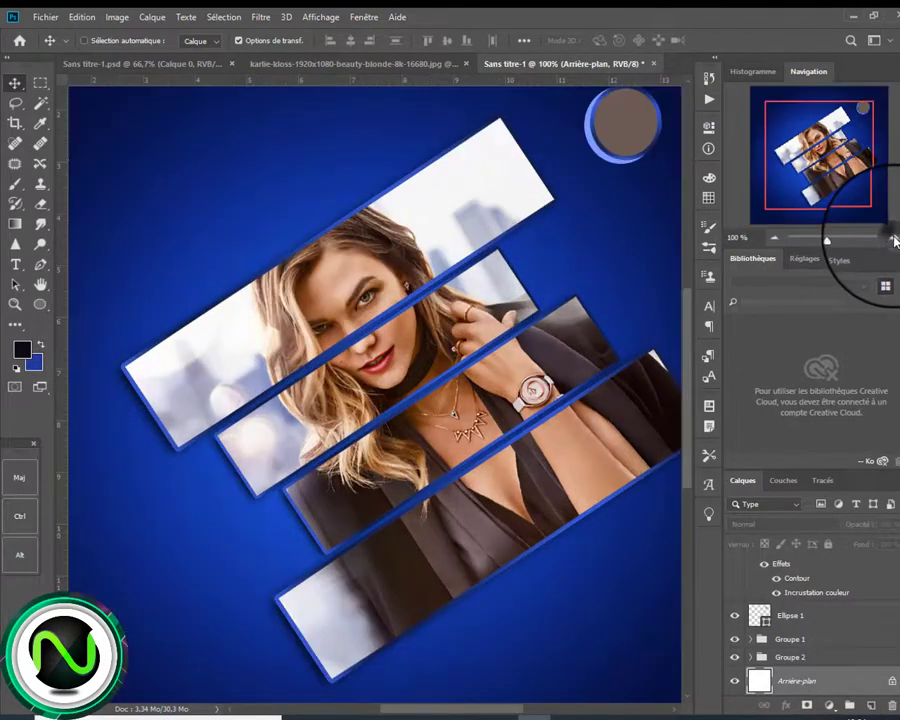
{"action": "left_click", "coordinate": [891, 239]}
{"action": "left_click_drag", "start_coordinate": [817, 160], "coordinate": [851, 113]}
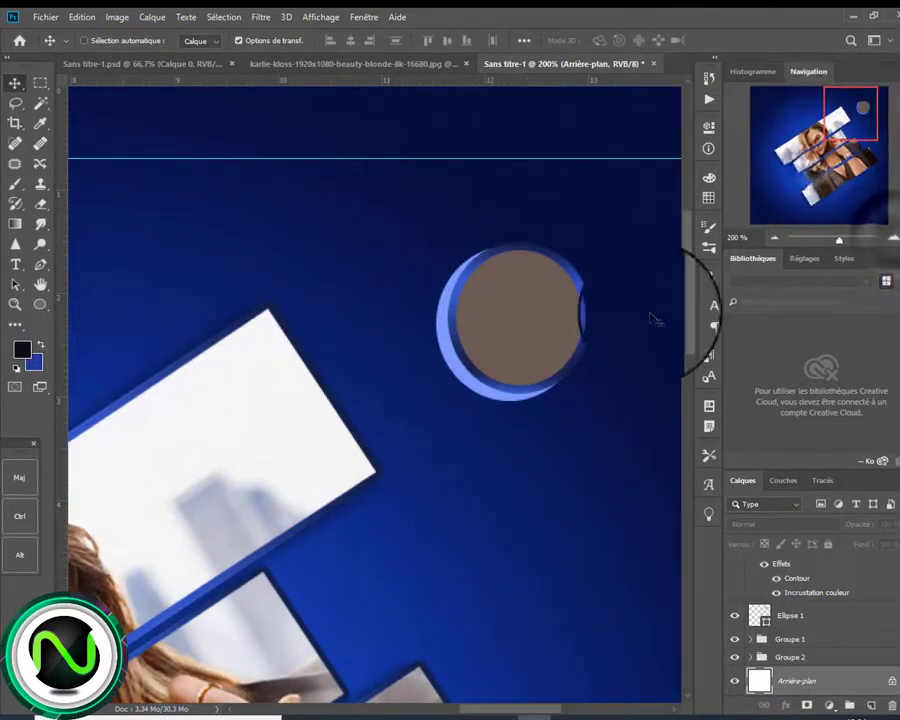
{"action": "left_click", "coordinate": [870, 620]}
{"action": "mouse_move", "coordinate": [429, 396]}
{"action": "left_mouse_down"}
{"action": "mouse_move", "coordinate": [418, 384]}
{"action": "mouse_move", "coordinate": [421, 398]}
{"action": "left_mouse_up"}
{"action": "left_click_drag", "start_coordinate": [502, 396], "coordinate": [502, 392]}
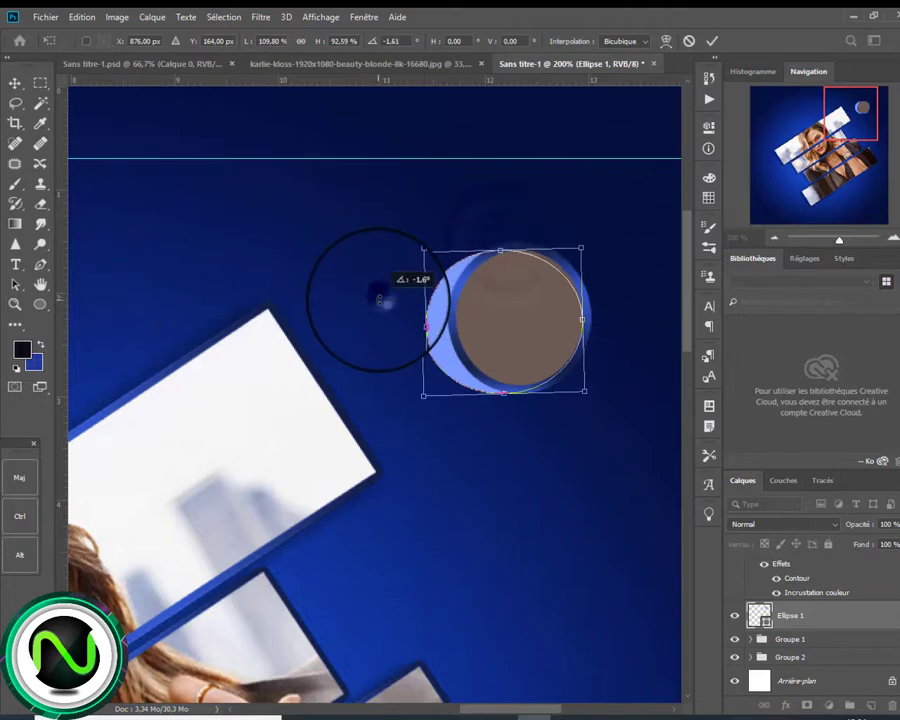
{"action": "left_click_drag", "start_coordinate": [380, 300], "coordinate": [370, 332]}
{"action": "double_click", "coordinate": [464, 342]}
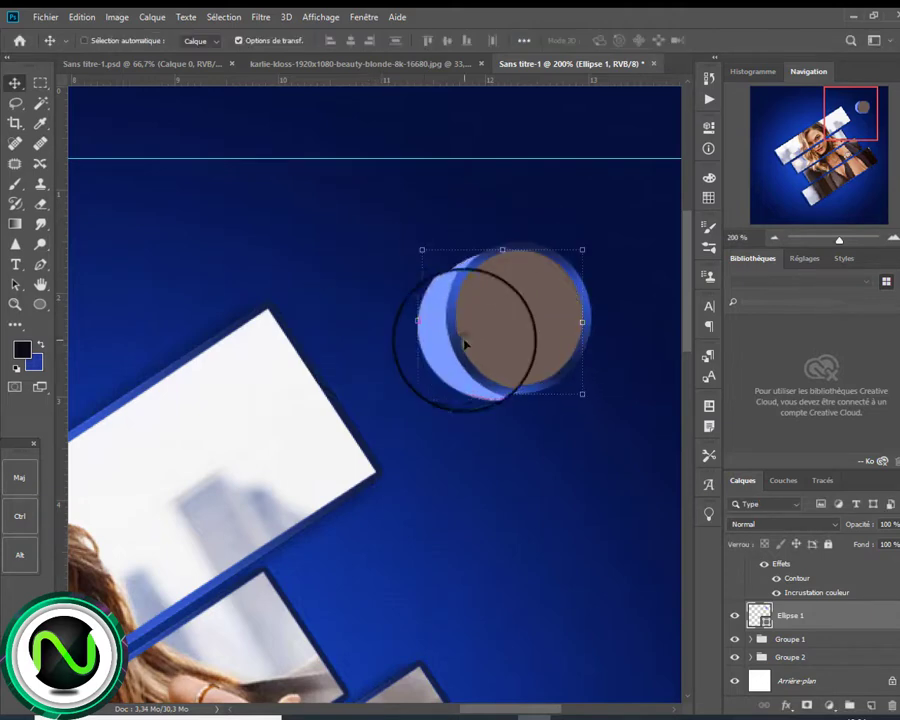
Move Groupe 1 with the framed portrait strips slightly to the left on the canvas.
{"action": "left_click", "coordinate": [773, 238]}
{"action": "left_click", "coordinate": [828, 683]}
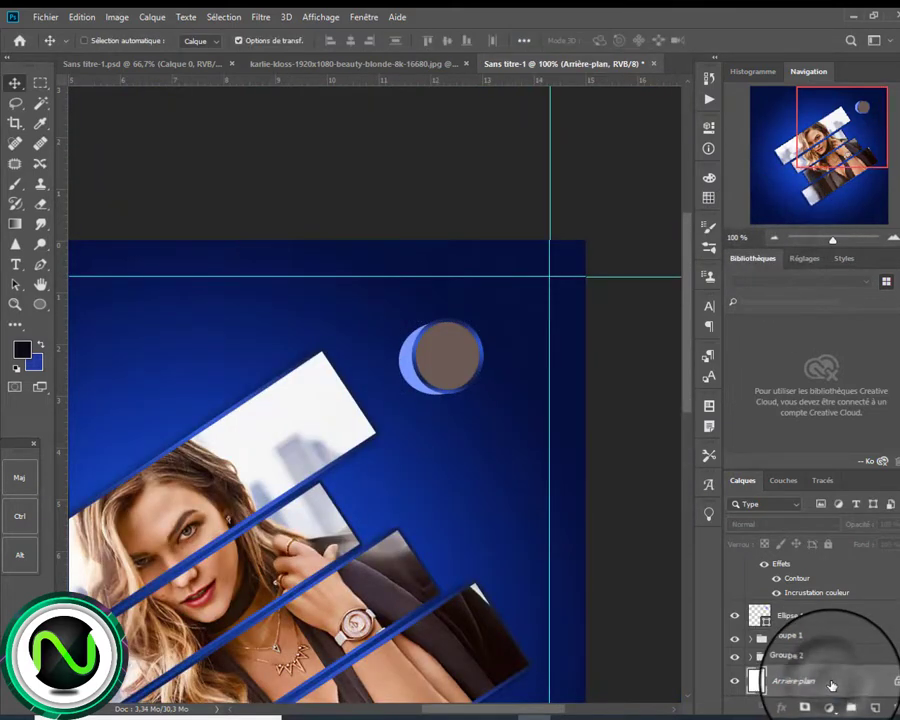
{"action": "left_click", "coordinate": [884, 586]}
{"action": "left_click", "coordinate": [852, 642]}
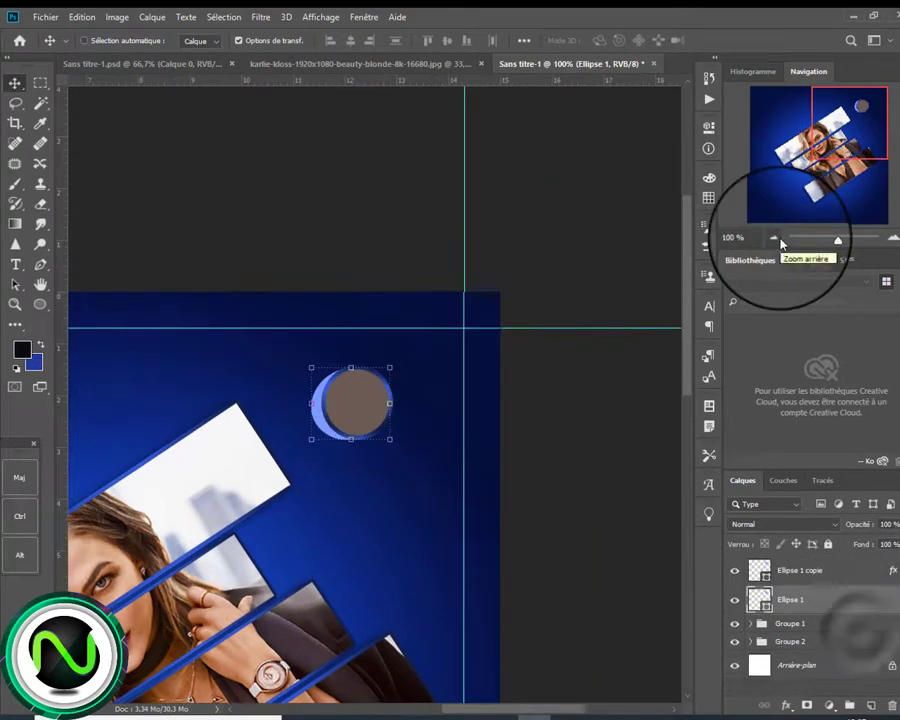
{"action": "left_click", "coordinate": [775, 239]}
{"action": "left_click", "coordinate": [852, 667]}
{"action": "left_click_drag", "start_coordinate": [318, 268], "coordinate": [425, 392]}
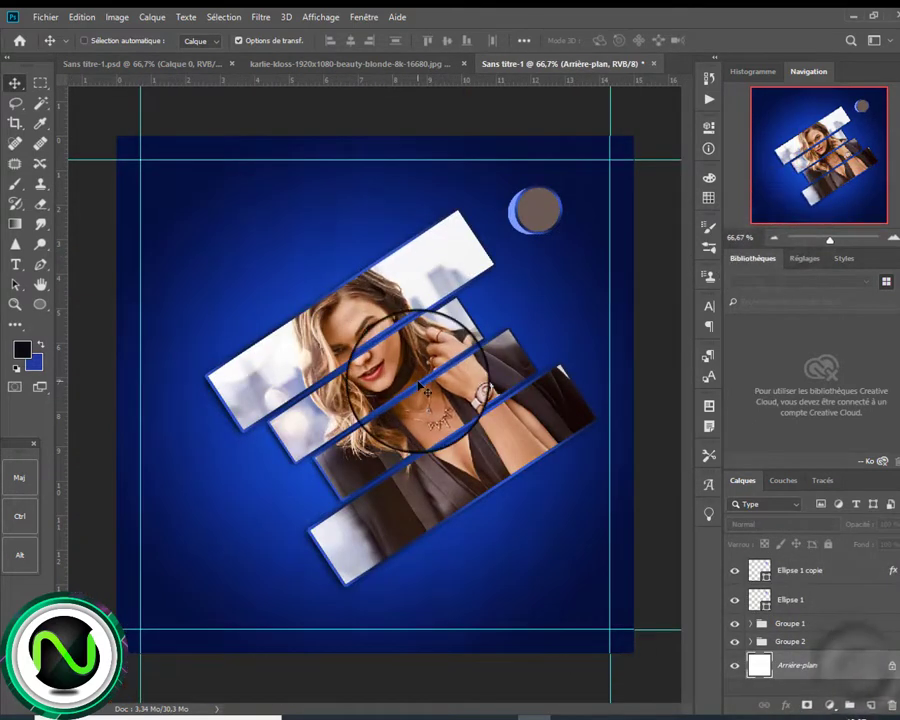
{"action": "left_click", "coordinate": [734, 625]}
{"action": "left_click", "coordinate": [734, 625]}
{"action": "left_click", "coordinate": [790, 625]}
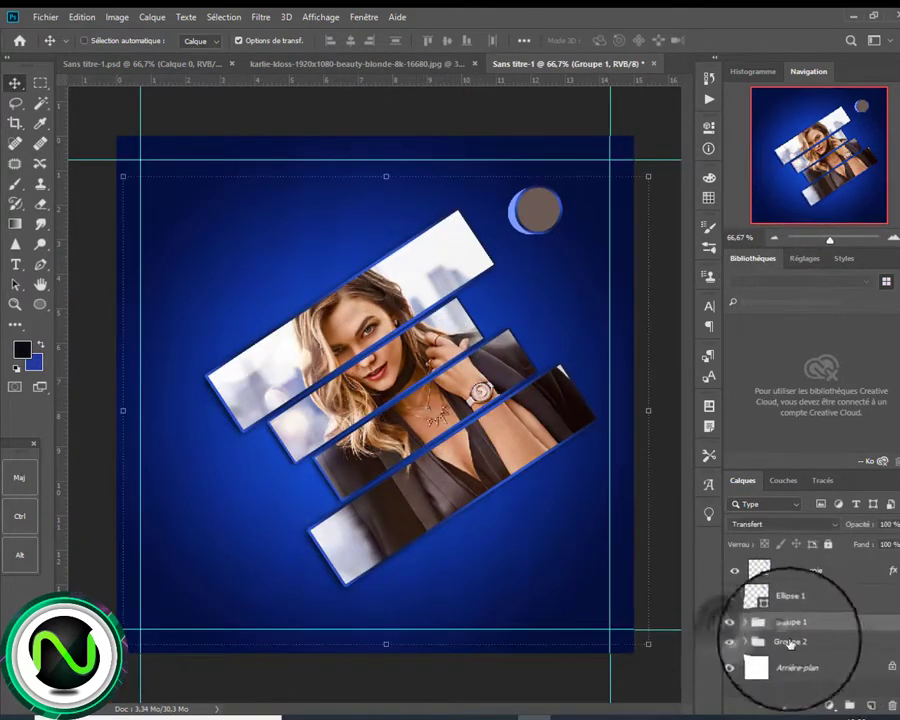
{"action": "left_click_drag", "start_coordinate": [432, 396], "coordinate": [408, 391]}
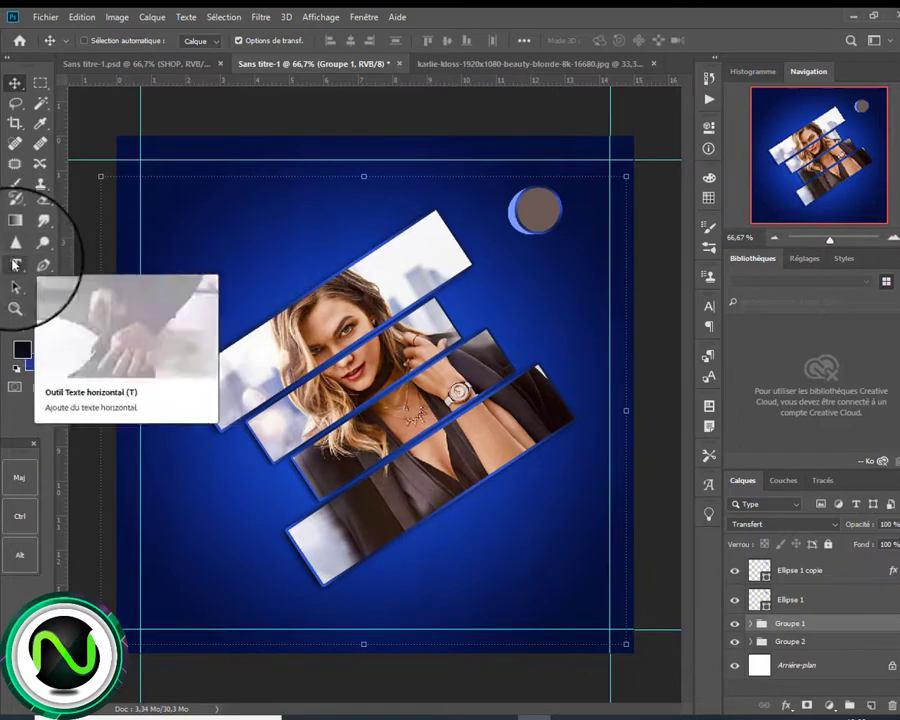
Add the white text SHOP on the upper part of the brown circle, above the Ellipse 1 copie layer.
{"action": "left_click", "coordinate": [15, 265]}
{"action": "left_click", "coordinate": [780, 570]}
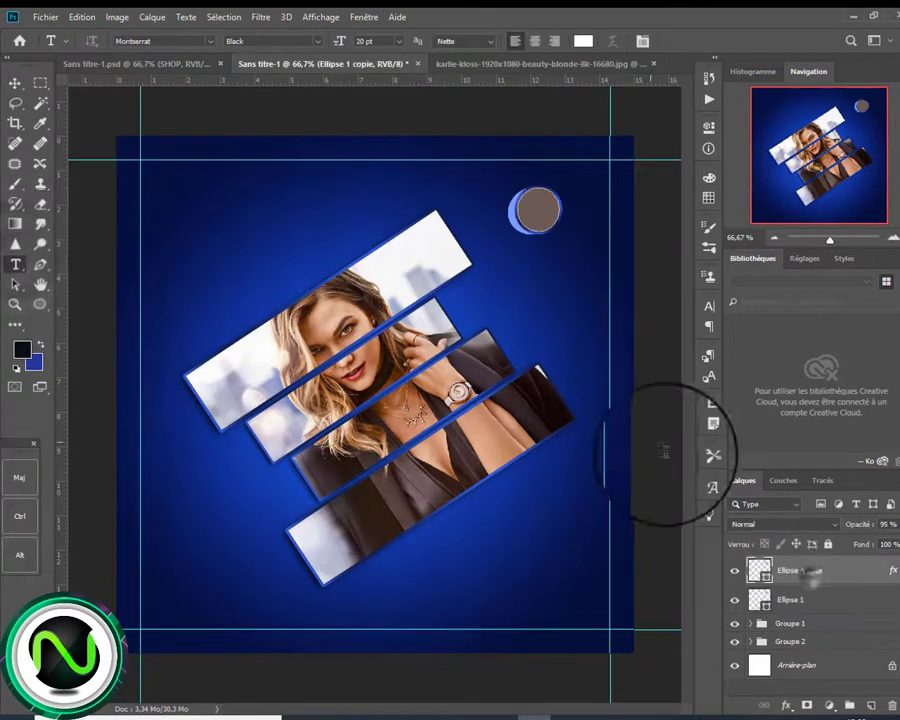
{"action": "left_click", "coordinate": [514, 311]}
{"action": "type", "text": "SHOP"}
Format the SHOP text in Montserrat Black at 18 pt and commit it.
{"action": "left_click", "coordinate": [709, 306]}
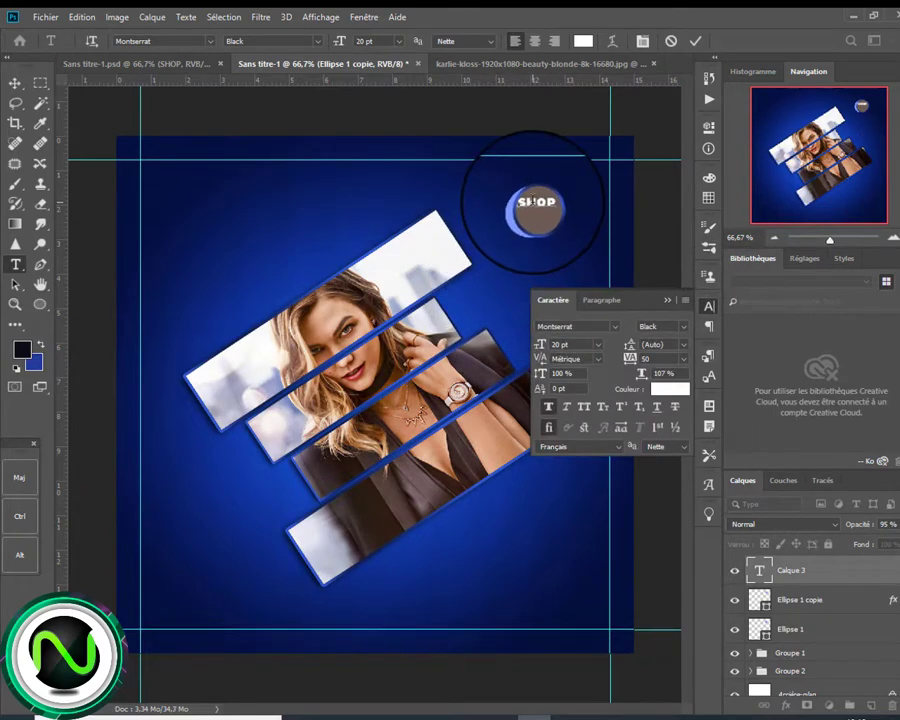
{"action": "left_click", "coordinate": [570, 344]}
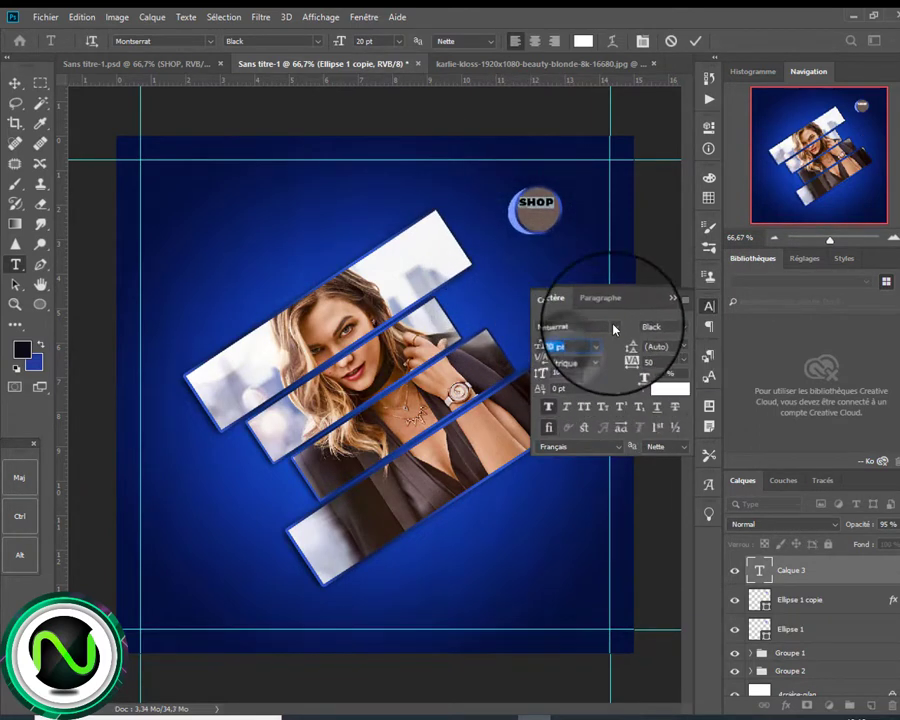
{"action": "left_click", "coordinate": [614, 328]}
{"action": "left_click", "coordinate": [581, 373]}
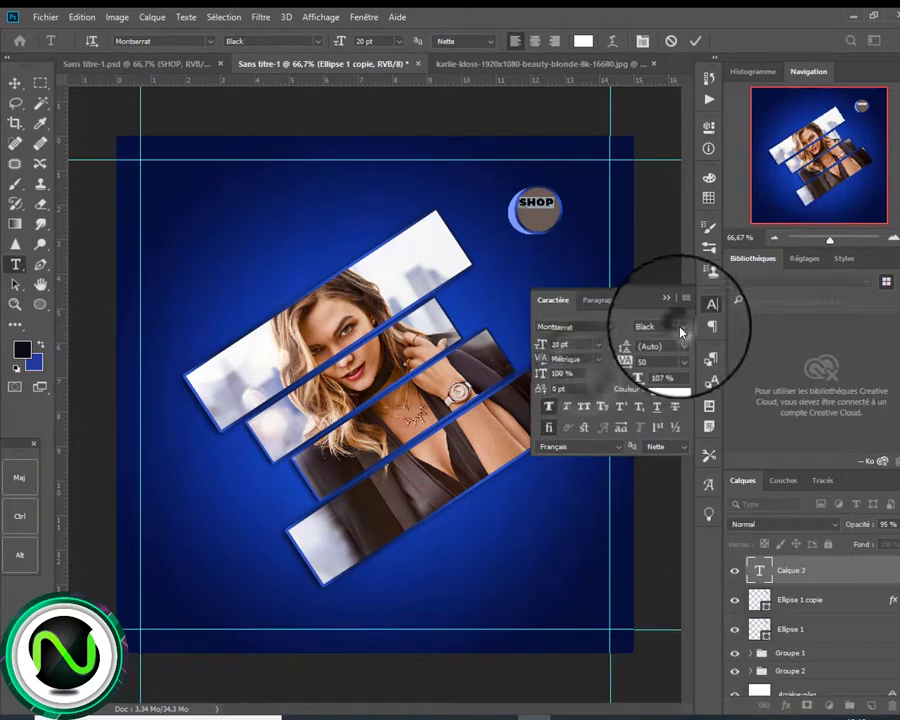
{"action": "left_click", "coordinate": [685, 330]}
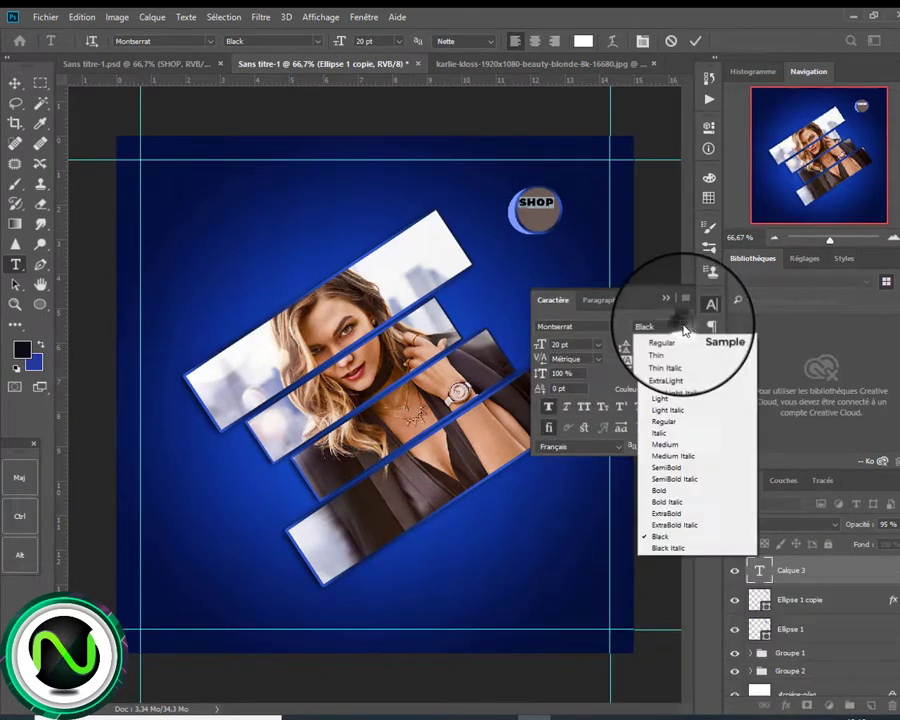
{"action": "left_click", "coordinate": [676, 536]}
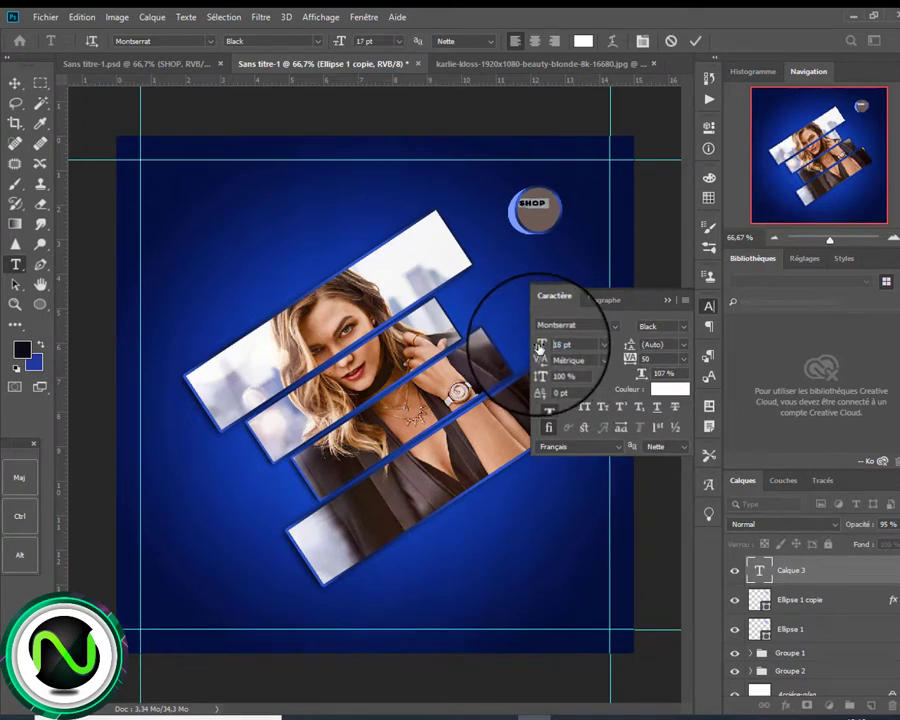
{"action": "left_click", "coordinate": [597, 345]}
{"action": "left_click", "coordinate": [563, 462]}
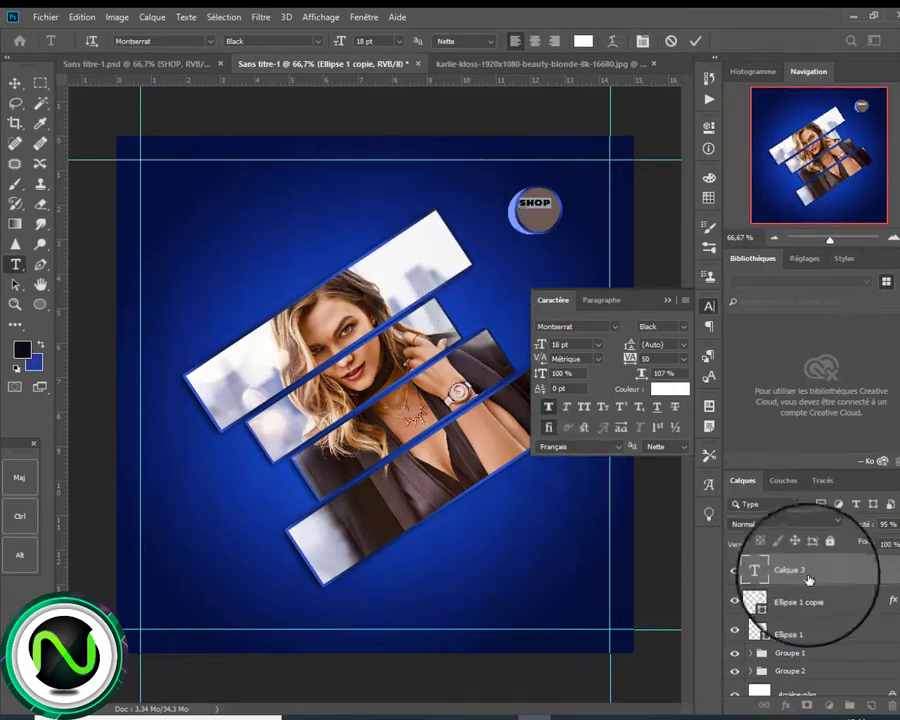
{"action": "left_click", "coordinate": [669, 301]}
{"action": "key", "text": "ctrl+Return"}
Add the text NOW in light blue below SHOP on the brown circle and set its size to 18 pt.
{"action": "left_click", "coordinate": [539, 284]}
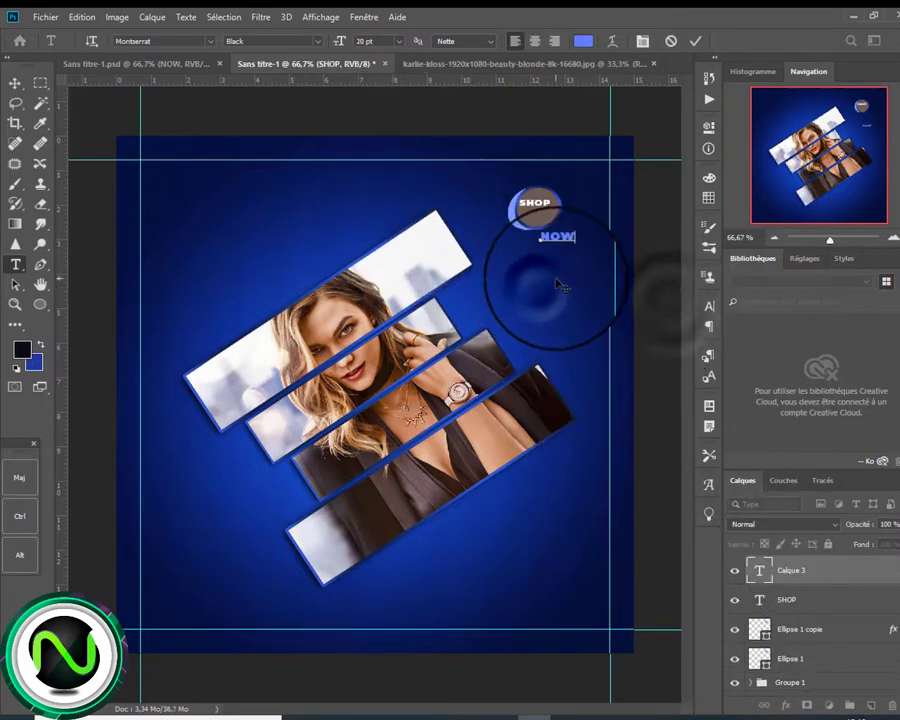
{"action": "left_click_drag", "start_coordinate": [560, 285], "coordinate": [540, 267]}
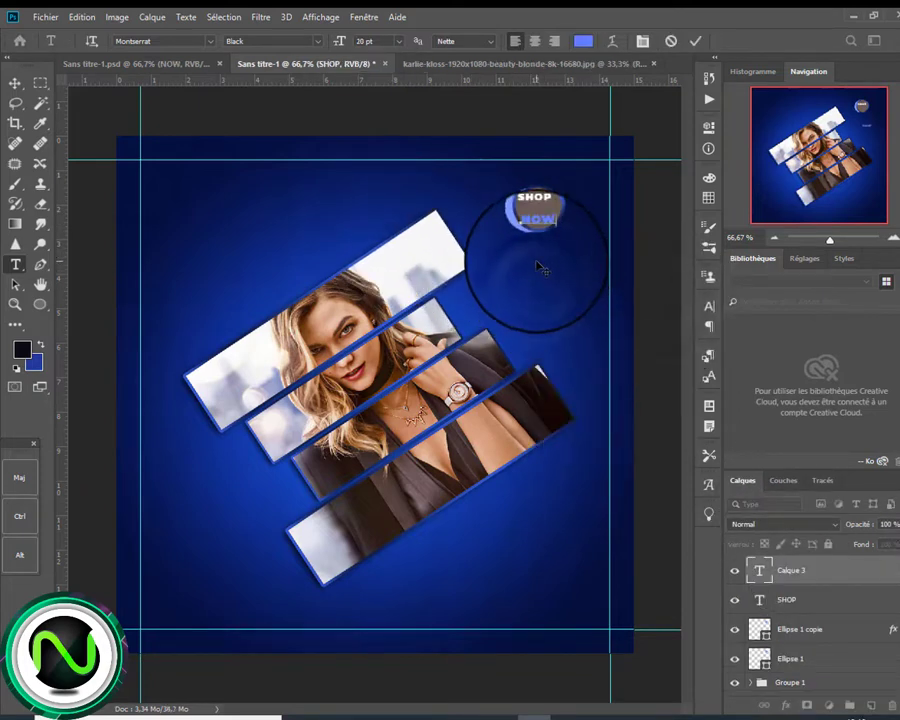
{"action": "left_click", "coordinate": [708, 307]}
{"action": "left_click", "coordinate": [587, 349]}
{"action": "left_click", "coordinate": [598, 345]}
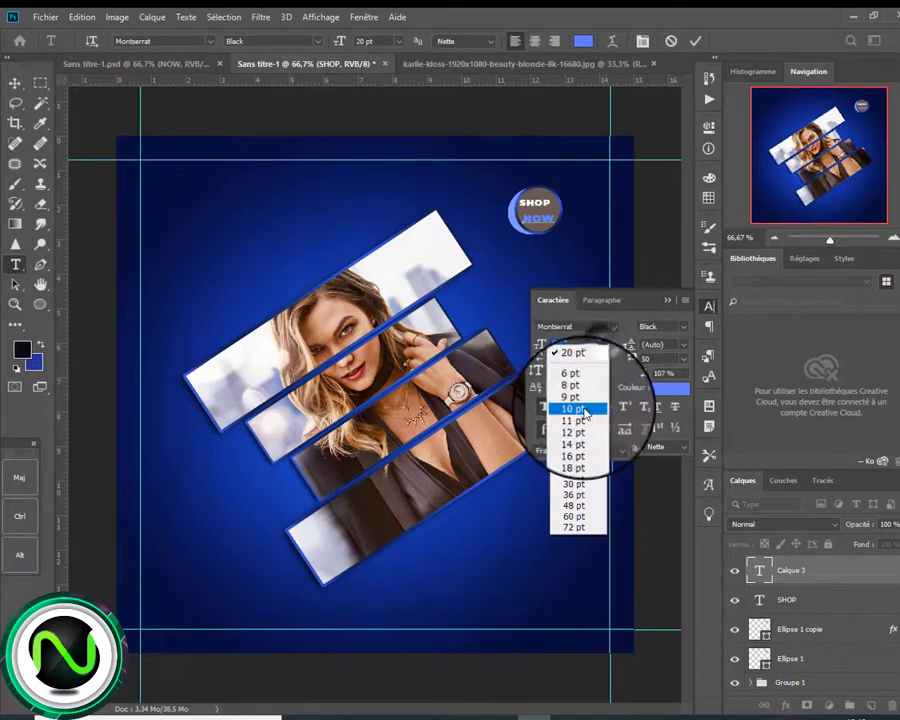
{"action": "left_click", "coordinate": [572, 459]}
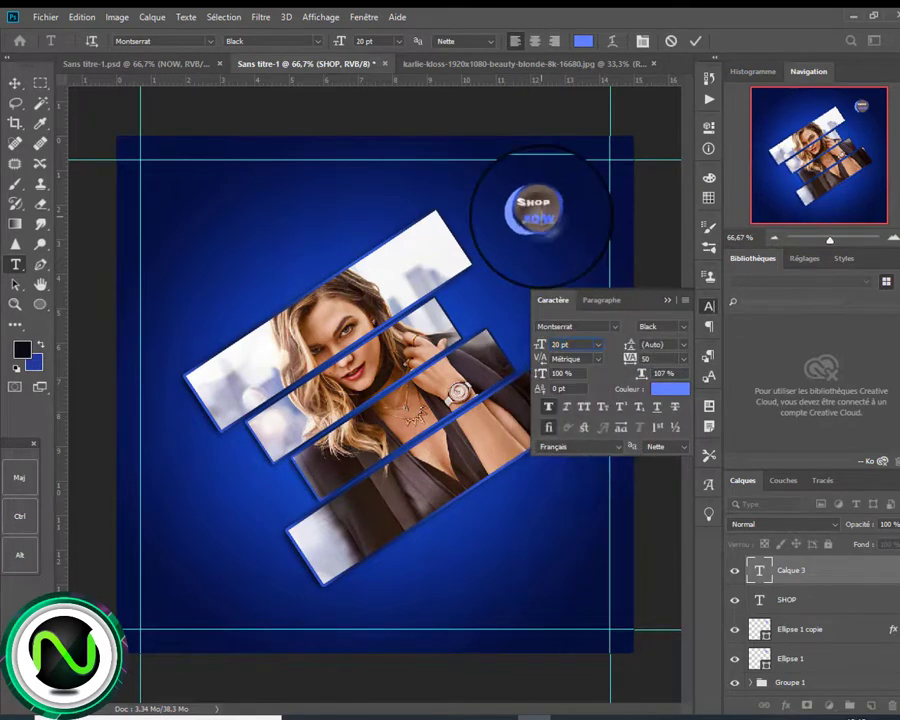
{"action": "left_click", "coordinate": [576, 463]}
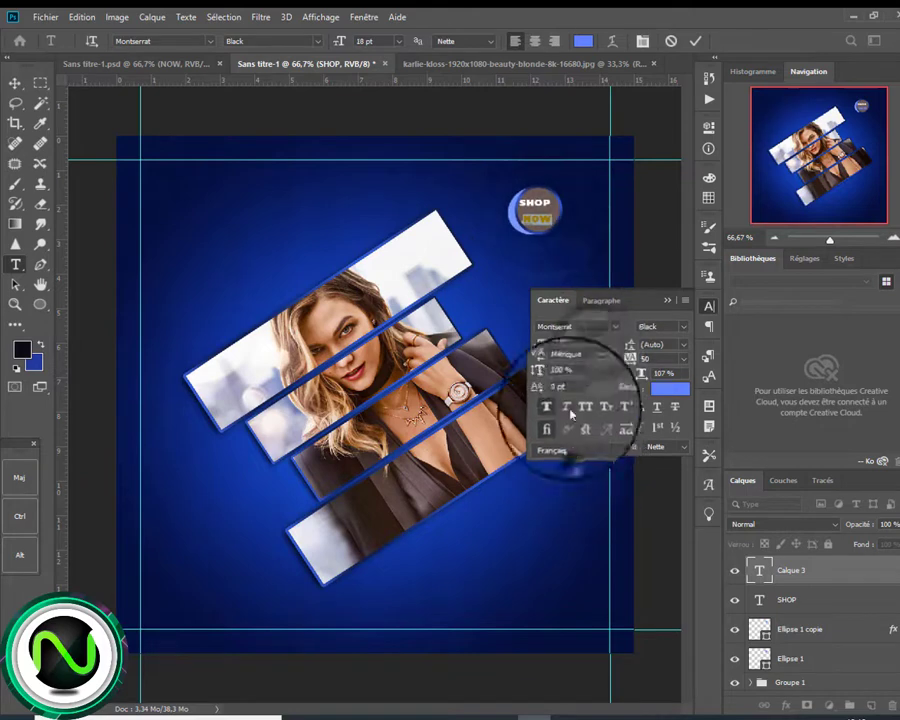
Apply the Montserrat font in the Black style to the NOW text.
{"action": "left_click", "coordinate": [614, 326]}
{"action": "left_click", "coordinate": [574, 373]}
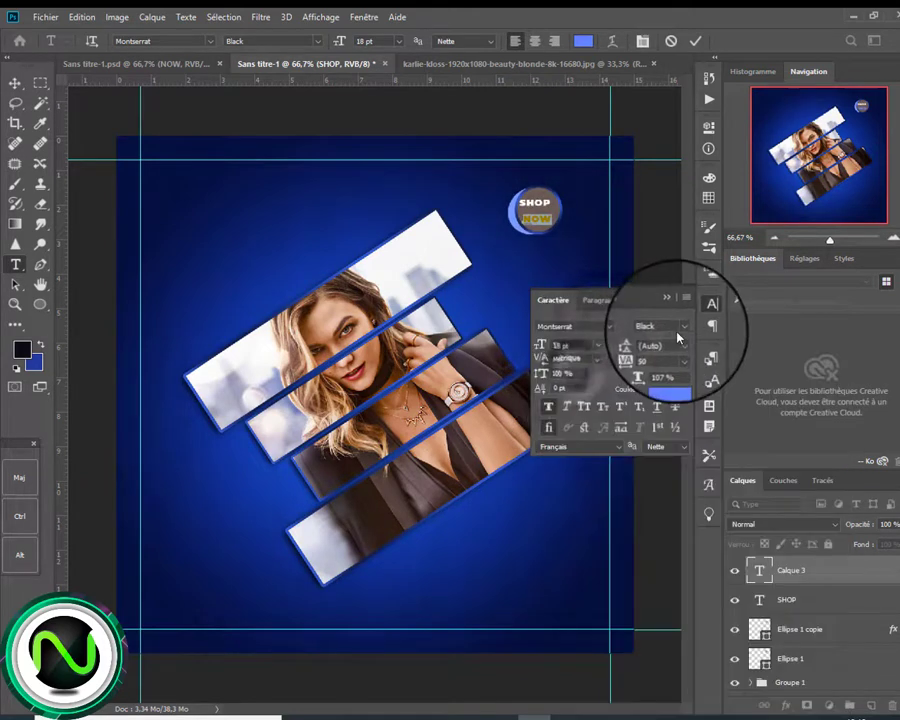
{"action": "left_click", "coordinate": [680, 329]}
{"action": "left_click", "coordinate": [662, 539]}
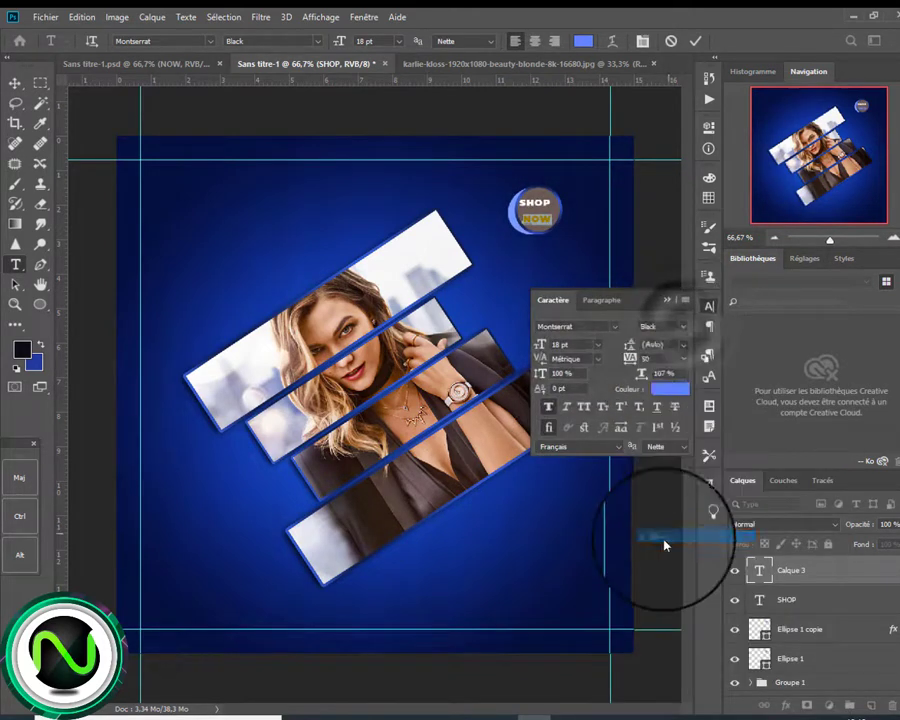
{"action": "left_click", "coordinate": [667, 301]}
Scale the SHOP and NOW texts together to 112.50% and rotate them -25.40° within the brown circle.
{"action": "left_click", "coordinate": [855, 600]}
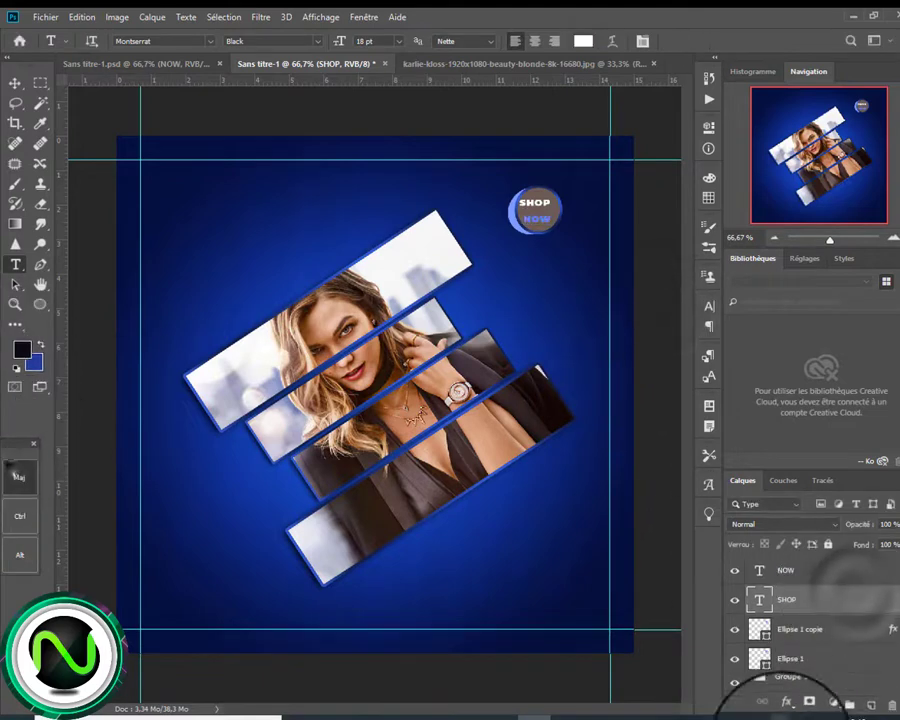
{"action": "left_click", "coordinate": [800, 570], "text": "shift"}
{"action": "left_click", "coordinate": [14, 82]}
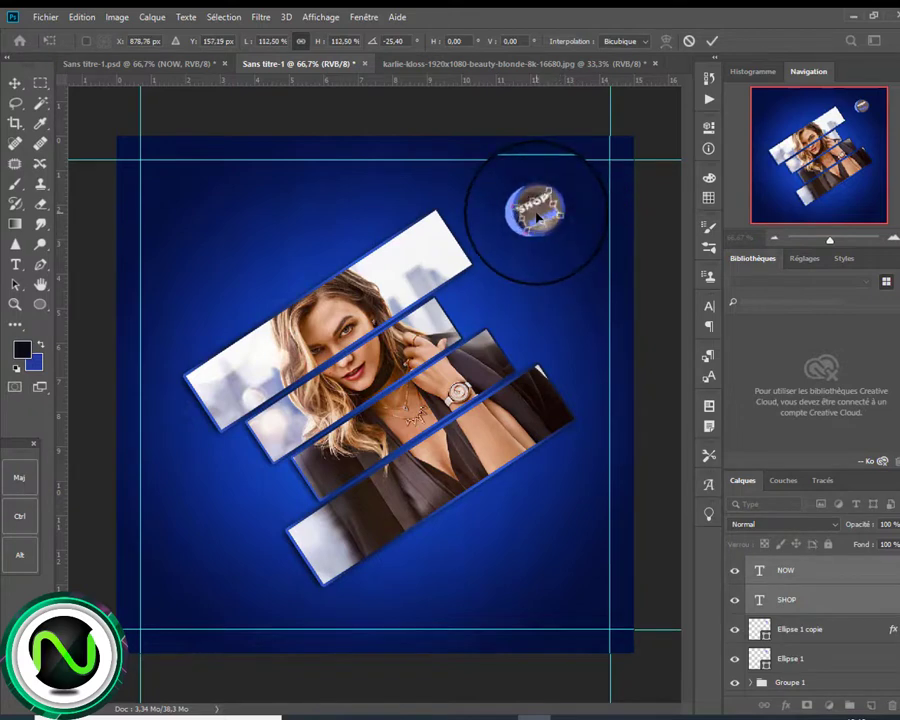
{"action": "key", "text": "Return"}
Nudge the SHOP text slightly to refine its placement above NOW inside the badge.
{"action": "left_click", "coordinate": [752, 576]}
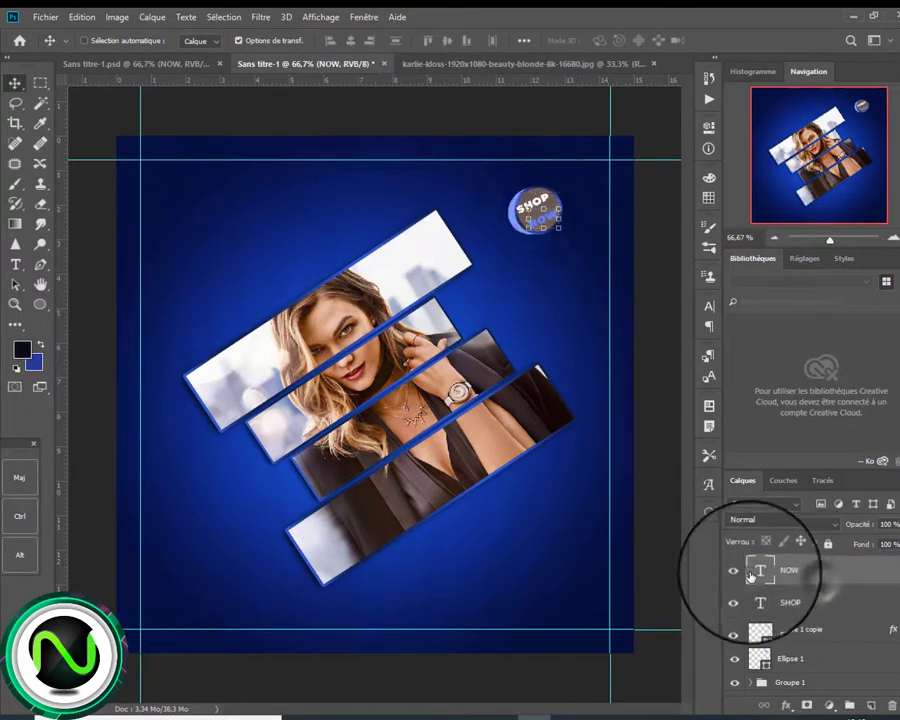
{"action": "left_click", "coordinate": [760, 600]}
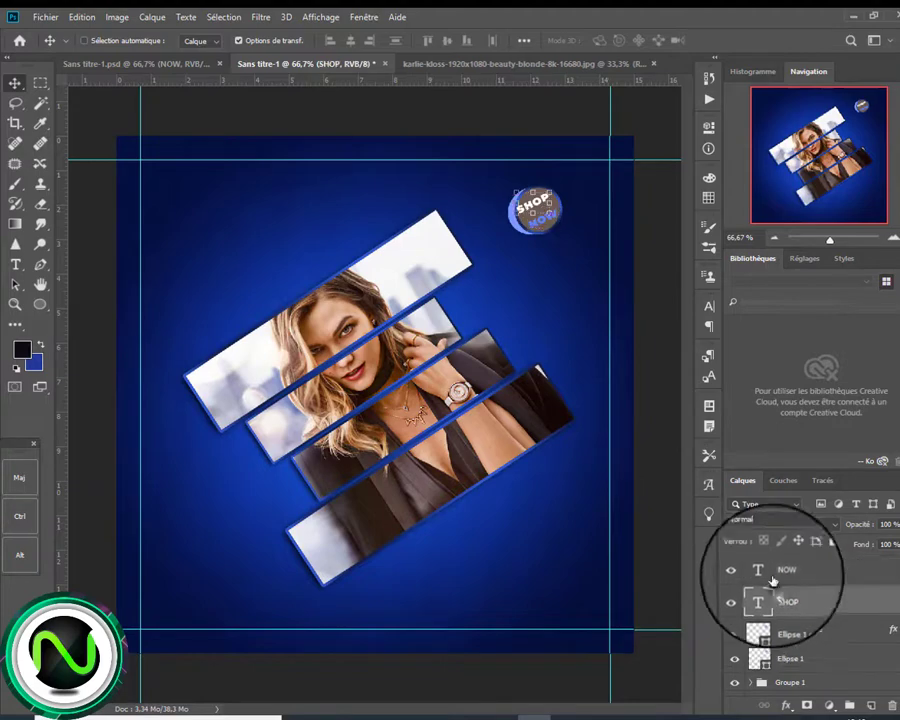
{"action": "left_click", "coordinate": [891, 239]}
{"action": "left_click", "coordinate": [891, 239]}
{"action": "left_click_drag", "start_coordinate": [840, 160], "coordinate": [848, 110]}
{"action": "left_click_drag", "start_coordinate": [532, 316], "coordinate": [538, 308]}
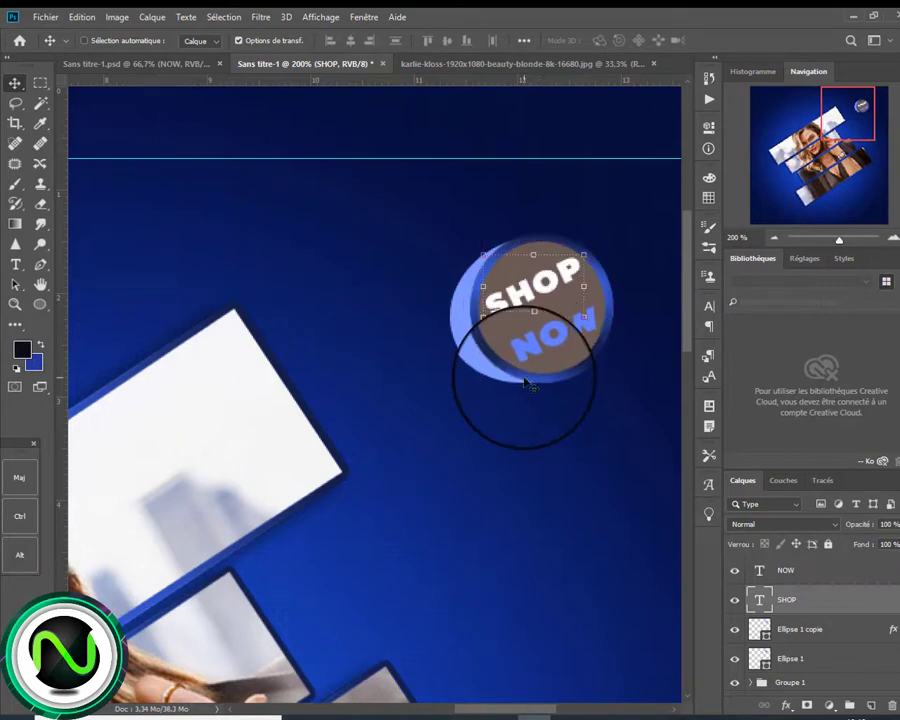
Recolor the NOW text to orange #ff8e41, starting from a colour sampled in the portrait's hair.
{"action": "left_click", "coordinate": [775, 570]}
{"action": "left_click", "coordinate": [712, 307]}
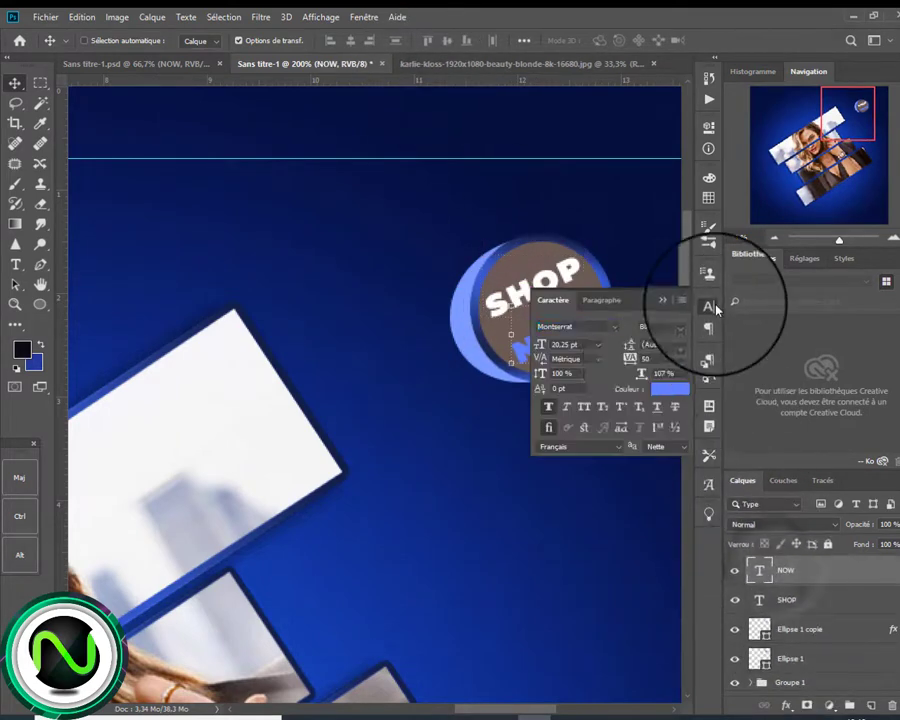
{"action": "left_click_drag", "start_coordinate": [840, 114], "coordinate": [838, 123]}
{"action": "left_click", "coordinate": [668, 390]}
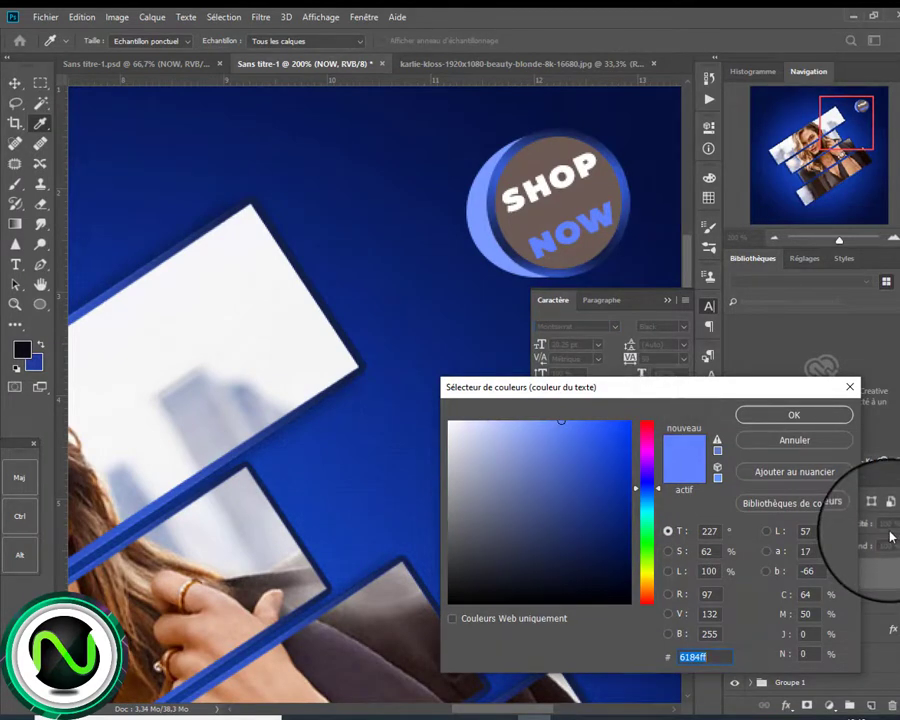
{"action": "left_click", "coordinate": [85, 575]}
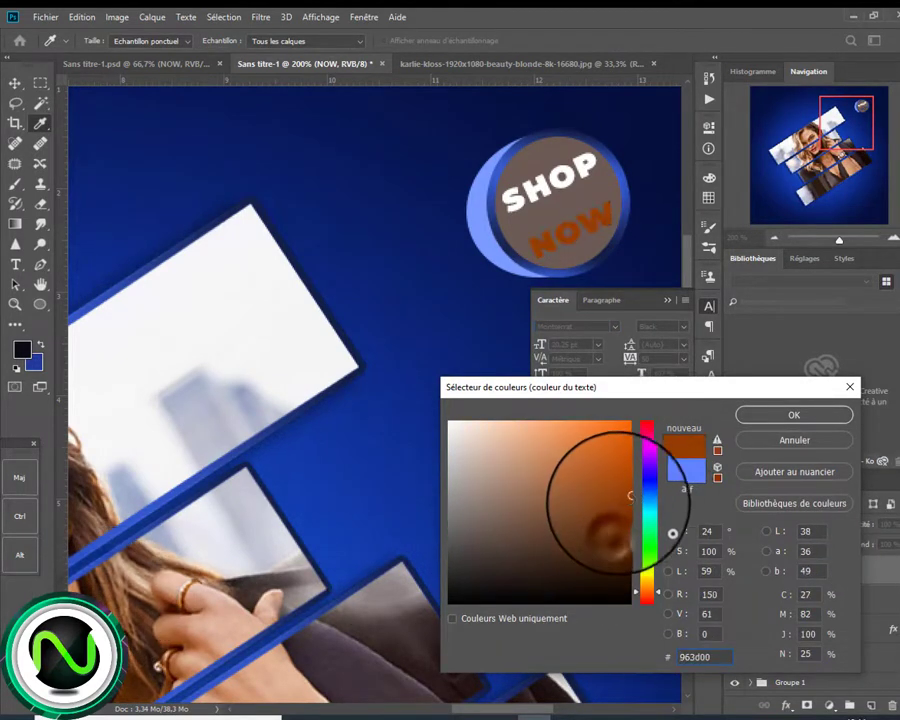
{"action": "mouse_move", "coordinate": [630, 495]}
{"action": "left_mouse_down"}
{"action": "mouse_move", "coordinate": [641, 461]}
{"action": "mouse_move", "coordinate": [633, 425]}
{"action": "mouse_move", "coordinate": [599, 418]}
{"action": "mouse_move", "coordinate": [574, 430]}
{"action": "left_mouse_up"}
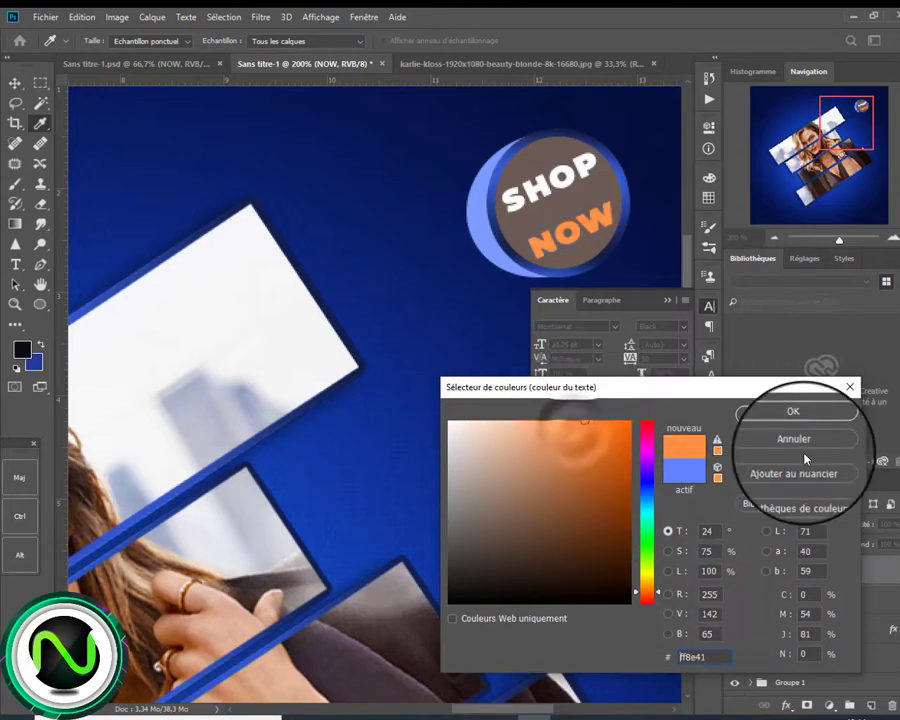
{"action": "left_click", "coordinate": [794, 414]}
{"action": "left_click", "coordinate": [667, 300]}
Select all badge layers from Ellipse 1 to NOW, enlarge them together and shift the badge slightly toward the canvas's right edge.
{"action": "left_click", "coordinate": [774, 237]}
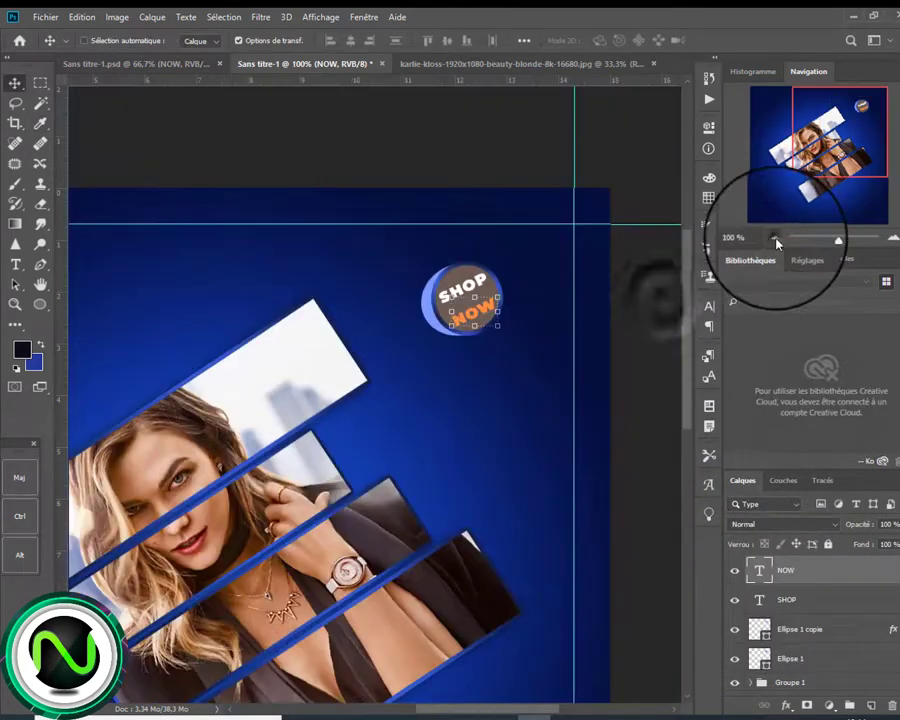
{"action": "left_click", "coordinate": [813, 659]}
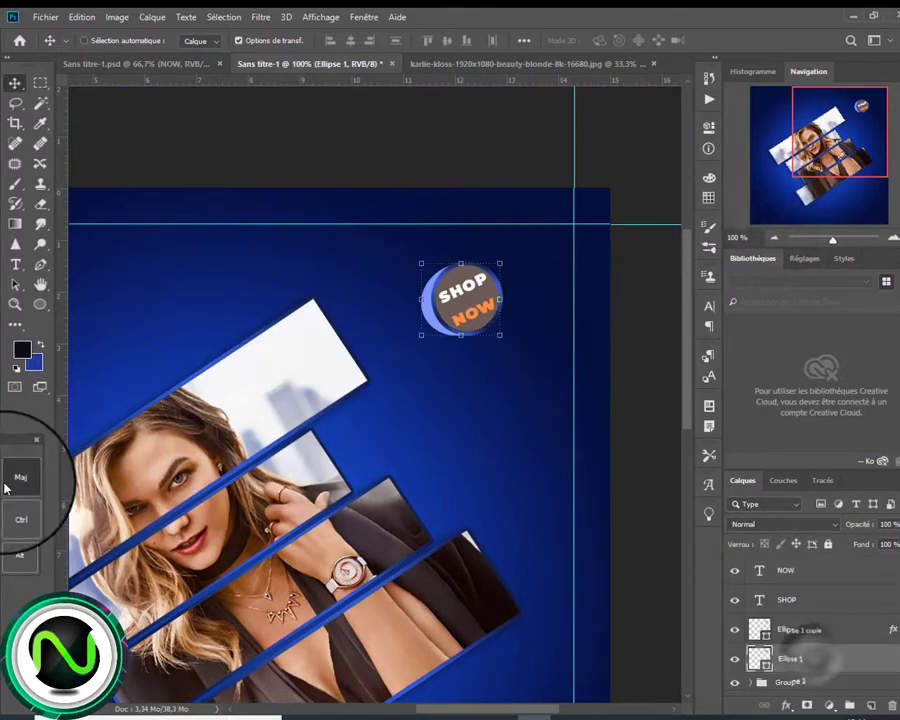
{"action": "left_click", "coordinate": [775, 572], "text": "shift"}
{"action": "left_click_drag", "start_coordinate": [432, 303], "coordinate": [440, 363]}
{"action": "left_click_drag", "start_coordinate": [490, 334], "coordinate": [467, 325]}
{"action": "key", "text": "Return"}
Add a drop shadow to the NOW text with 100% opacity, 90° angle, 0 px distance, 2% spread and 7 px size.
{"action": "left_click", "coordinate": [822, 569]}
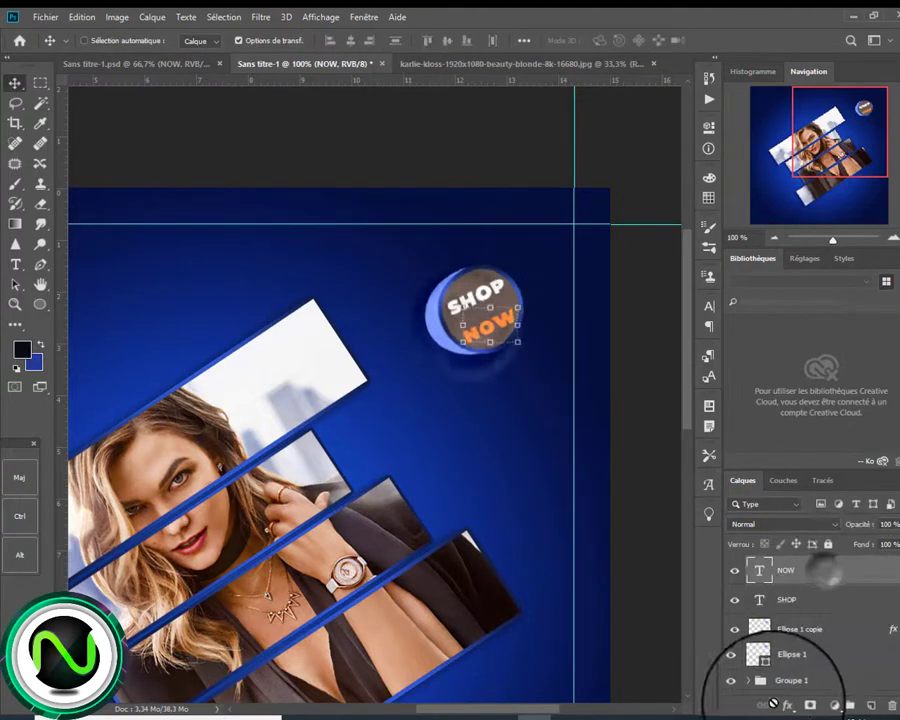
{"action": "left_click", "coordinate": [785, 704]}
{"action": "left_click", "coordinate": [800, 688]}
{"action": "left_click_drag", "start_coordinate": [620, 267], "coordinate": [626, 394]}
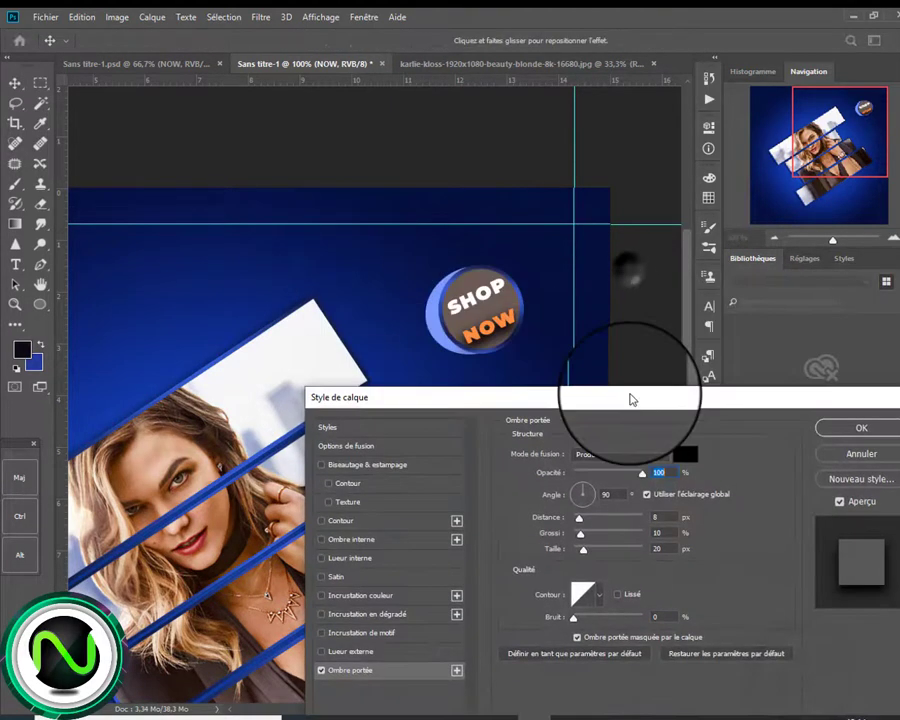
{"action": "mouse_move", "coordinate": [544, 532]}
{"action": "left_mouse_down"}
{"action": "mouse_move", "coordinate": [536, 531]}
{"action": "mouse_move", "coordinate": [551, 547]}
{"action": "left_mouse_up"}
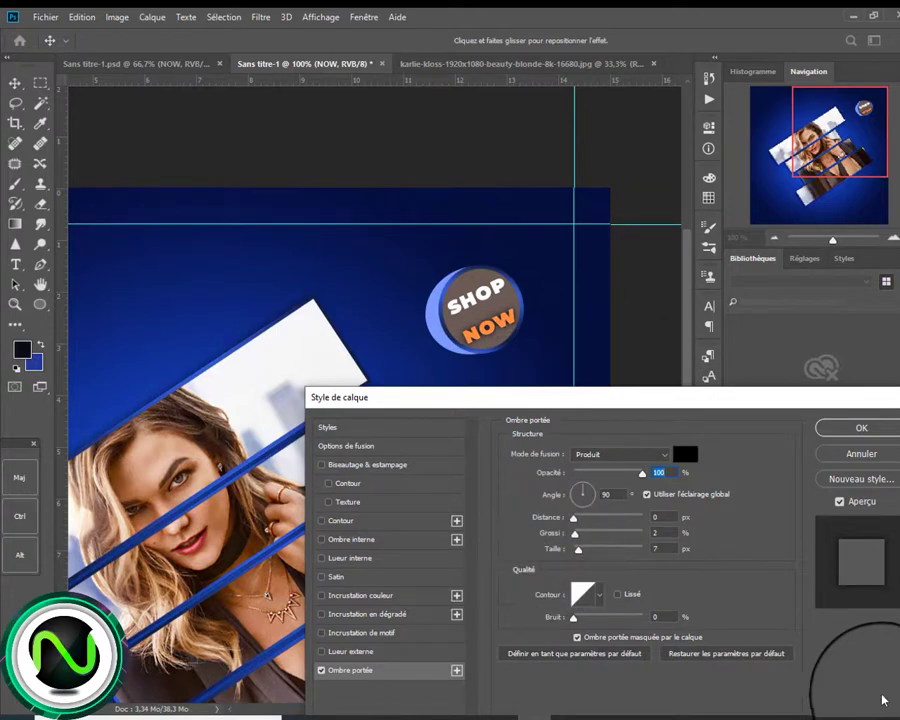
{"action": "left_click", "coordinate": [860, 427]}
Copy the layer style of the NOW text and paste it onto the SHOP text.
{"action": "right_click", "coordinate": [860, 572]}
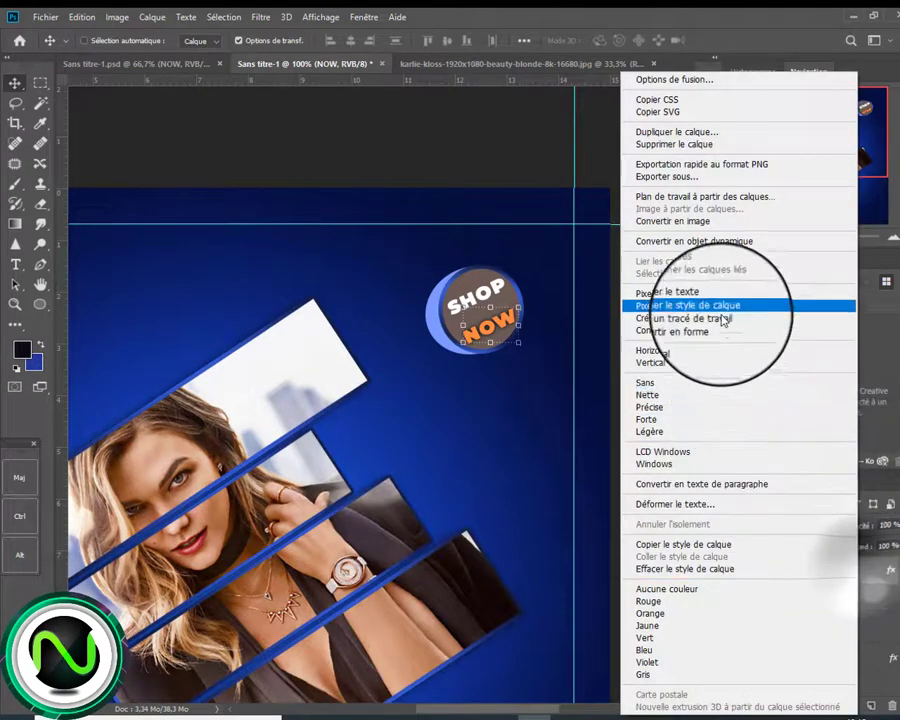
{"action": "left_click", "coordinate": [683, 543]}
{"action": "right_click", "coordinate": [757, 628]}
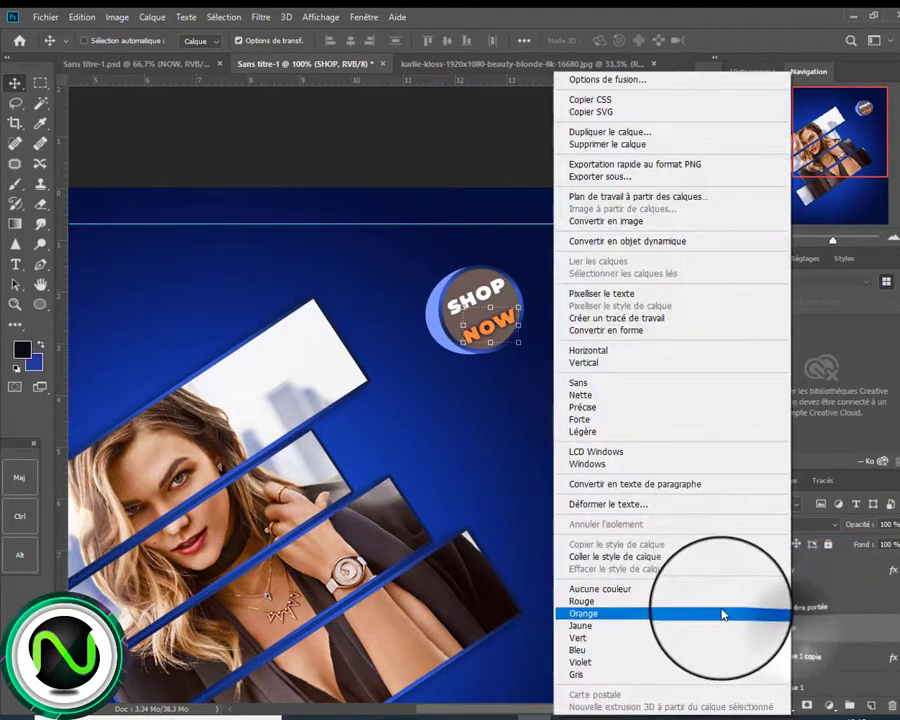
{"action": "left_click", "coordinate": [705, 556]}
Group the NOW, SHOP, Ellipse 1 copie and Ellipse 1 layers into one layer group.
{"action": "left_click", "coordinate": [800, 565]}
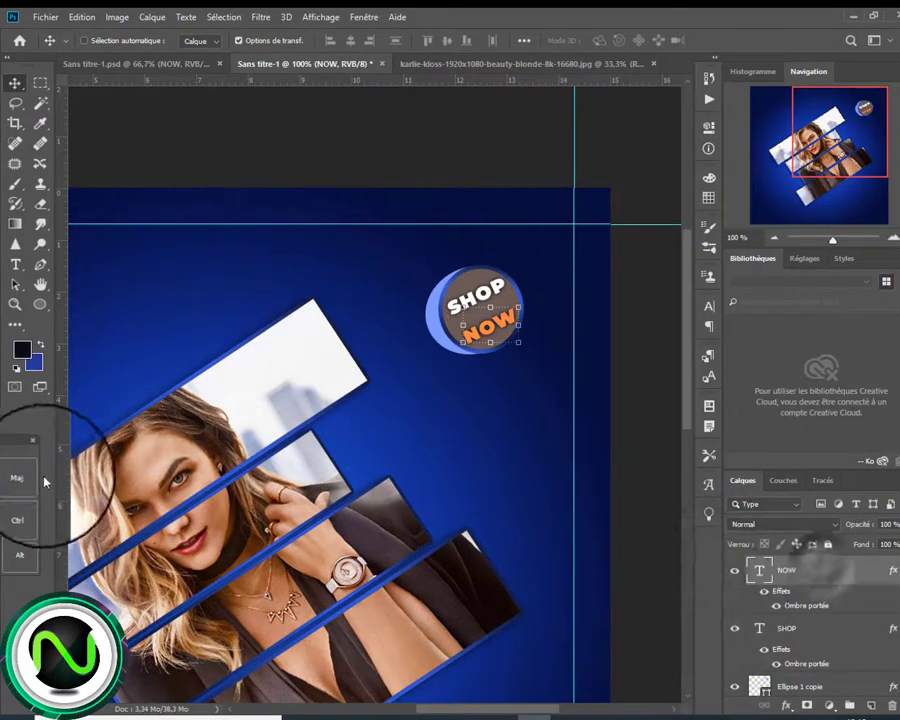
{"action": "scroll", "coordinate": [860, 630], "scroll_direction": "down", "scroll_amount": 2}
{"action": "left_click", "coordinate": [852, 636], "text": "shift"}
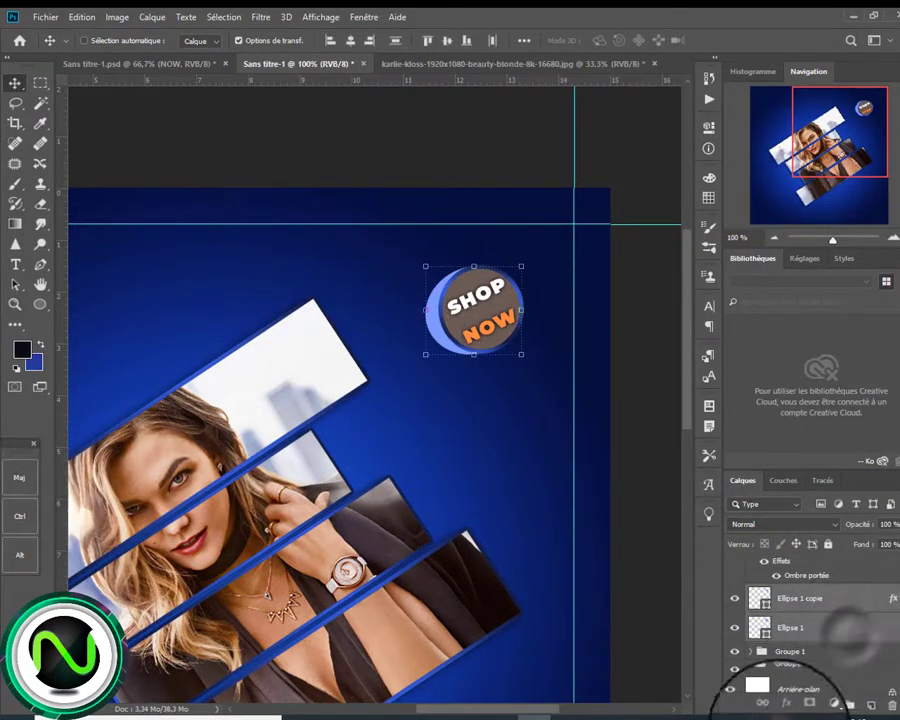
{"action": "left_click_drag", "start_coordinate": [852, 636], "coordinate": [853, 705]}
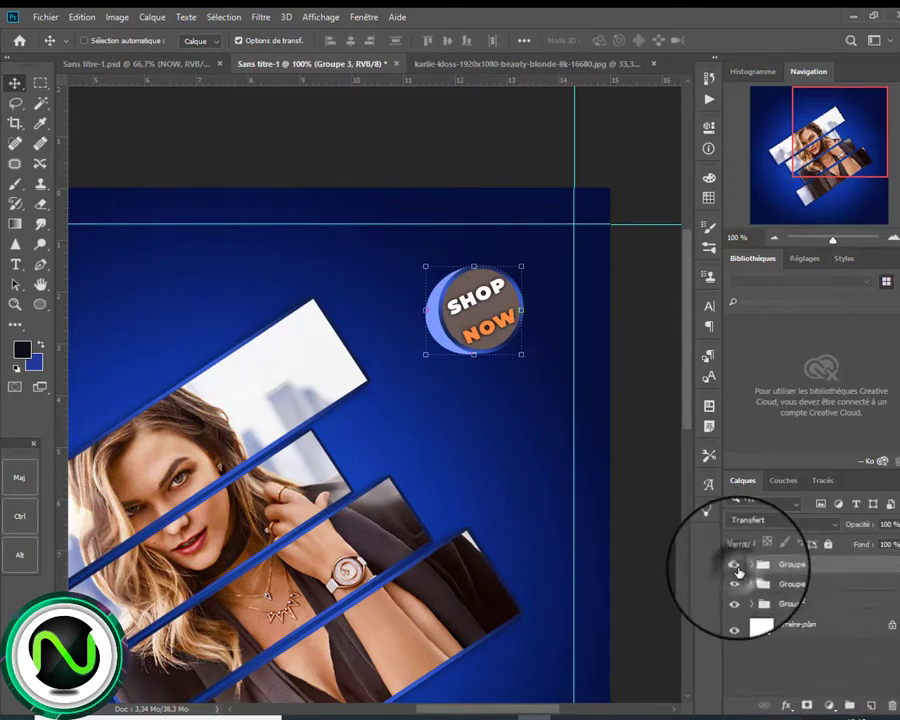
Add the white 60 pt text 2021 below the portrait strips, near the canvas's lower right, and place its layer above Groupe 3.
{"action": "left_click", "coordinate": [772, 238]}
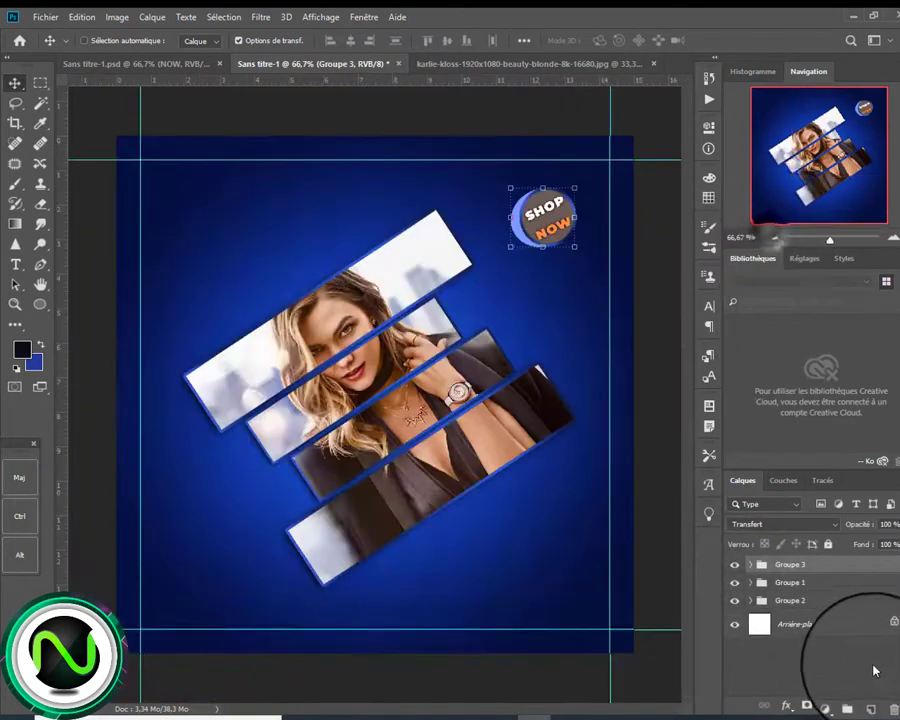
{"action": "left_click", "coordinate": [865, 624]}
{"action": "left_click", "coordinate": [15, 264]}
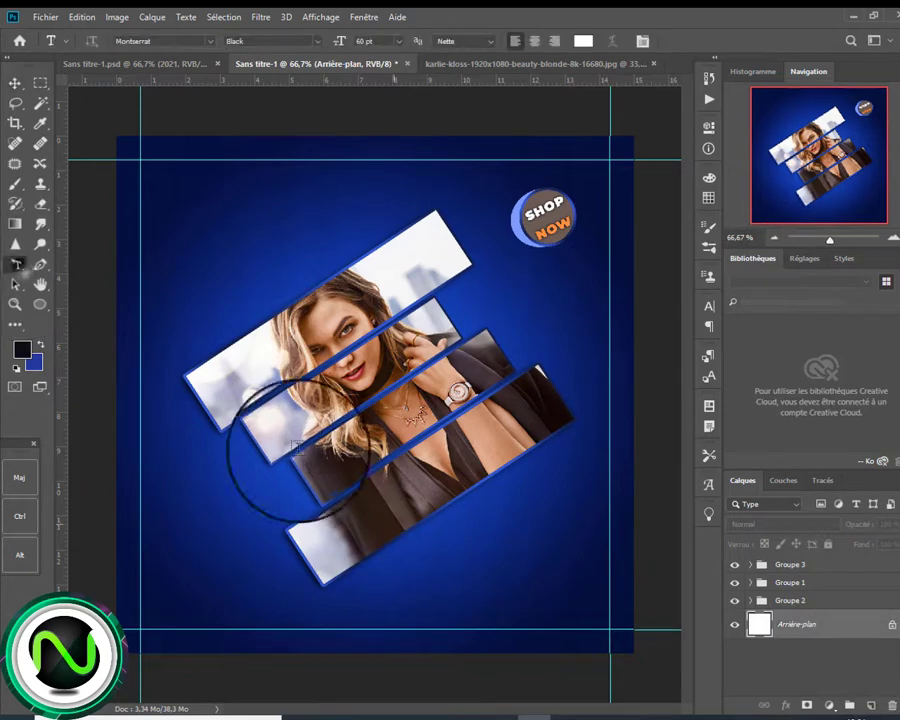
{"action": "left_click", "coordinate": [538, 516]}
{"action": "left_click_drag", "start_coordinate": [806, 624], "coordinate": [768, 556]}
Scale the 2021 text to 118.82% and reposition it inside the right guide.
{"action": "left_click", "coordinate": [15, 83]}
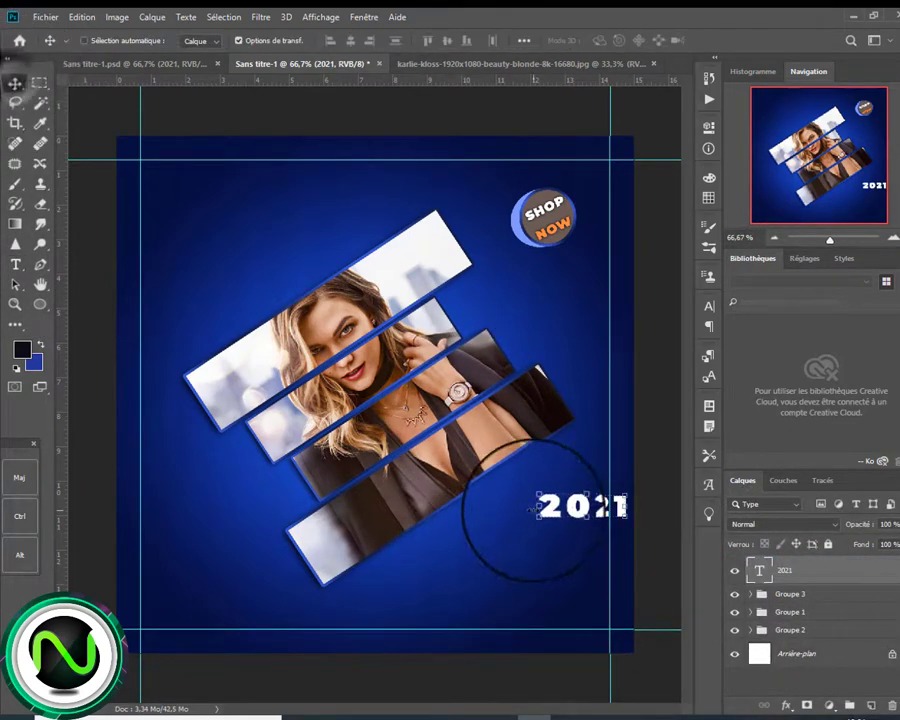
{"action": "left_click_drag", "start_coordinate": [536, 516], "coordinate": [521, 536]}
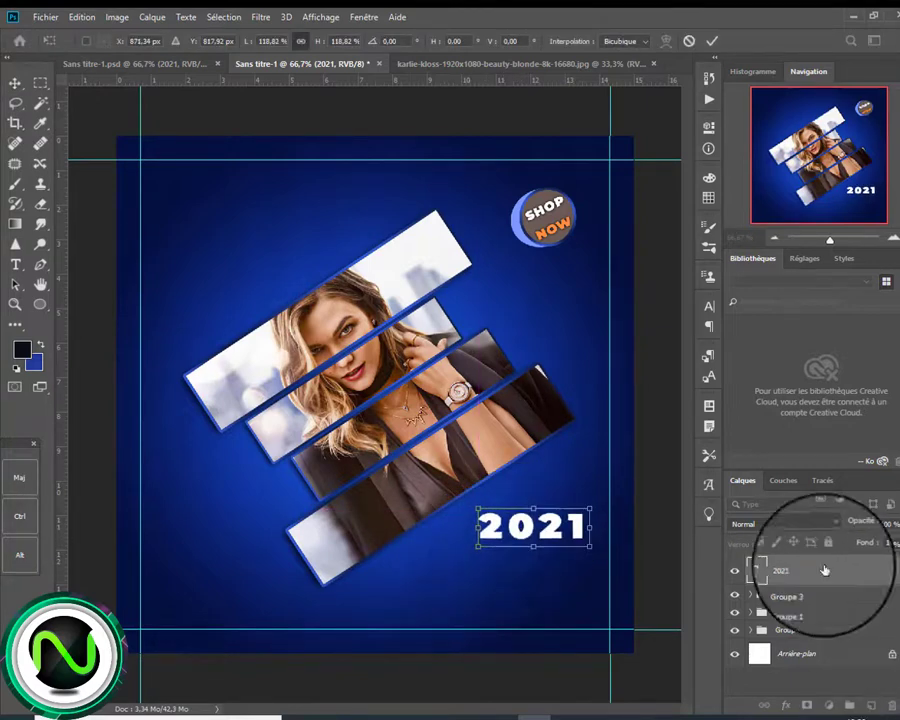
{"action": "left_click", "coordinate": [712, 41]}
Add a drop shadow to the 2021 text with 100% opacity, 2 px distance, 10% spread and 8 px size.
{"action": "left_click", "coordinate": [827, 705]}
{"action": "left_click", "coordinate": [798, 686]}
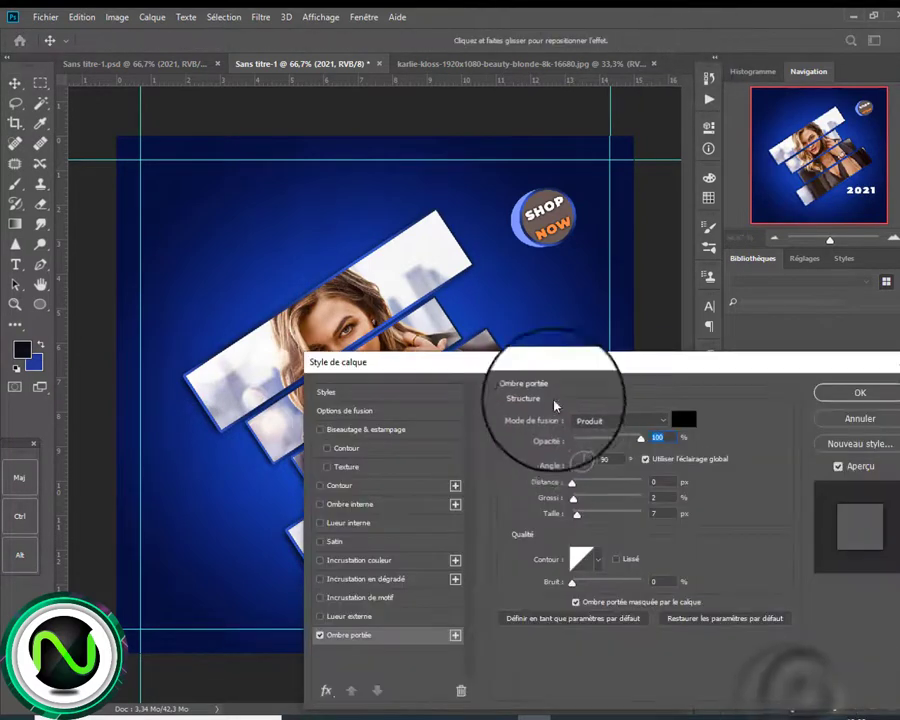
{"action": "left_click_drag", "start_coordinate": [548, 362], "coordinate": [312, 88]}
{"action": "left_click", "coordinate": [313, 226]}
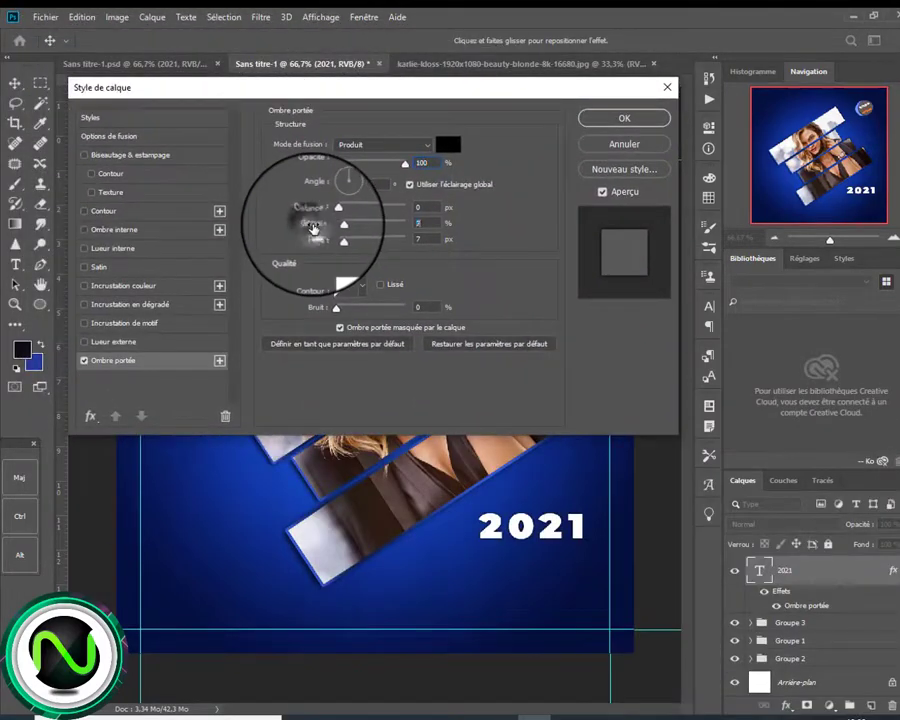
{"action": "mouse_move", "coordinate": [313, 227]}
{"action": "left_mouse_down"}
{"action": "mouse_move", "coordinate": [316, 237]}
{"action": "mouse_move", "coordinate": [303, 208]}
{"action": "mouse_move", "coordinate": [316, 240]}
{"action": "mouse_move", "coordinate": [309, 244]}
{"action": "left_mouse_up"}
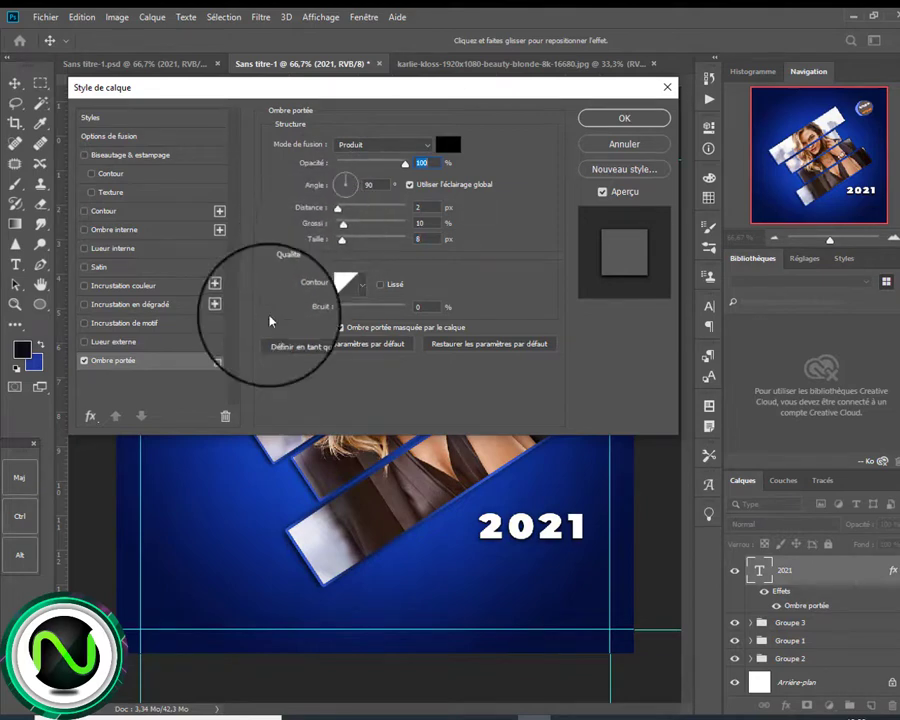
{"action": "left_click", "coordinate": [621, 116]}
Change the font of the 2021 text to DCC - Ash Regular.
{"action": "left_click", "coordinate": [711, 303]}
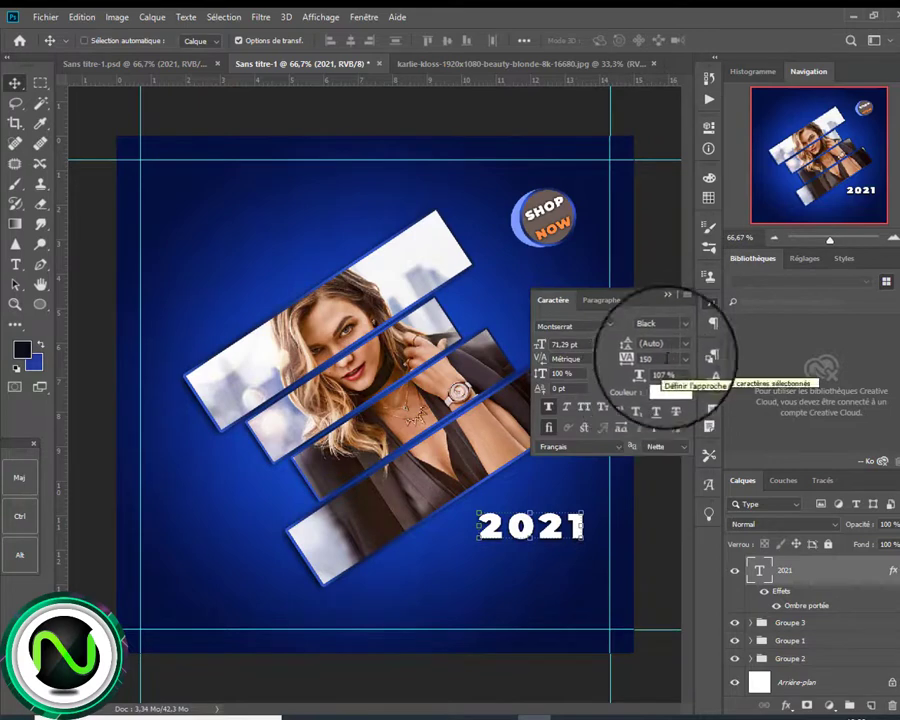
{"action": "left_click", "coordinate": [685, 329]}
{"action": "left_click", "coordinate": [685, 329]}
{"action": "left_click", "coordinate": [612, 334]}
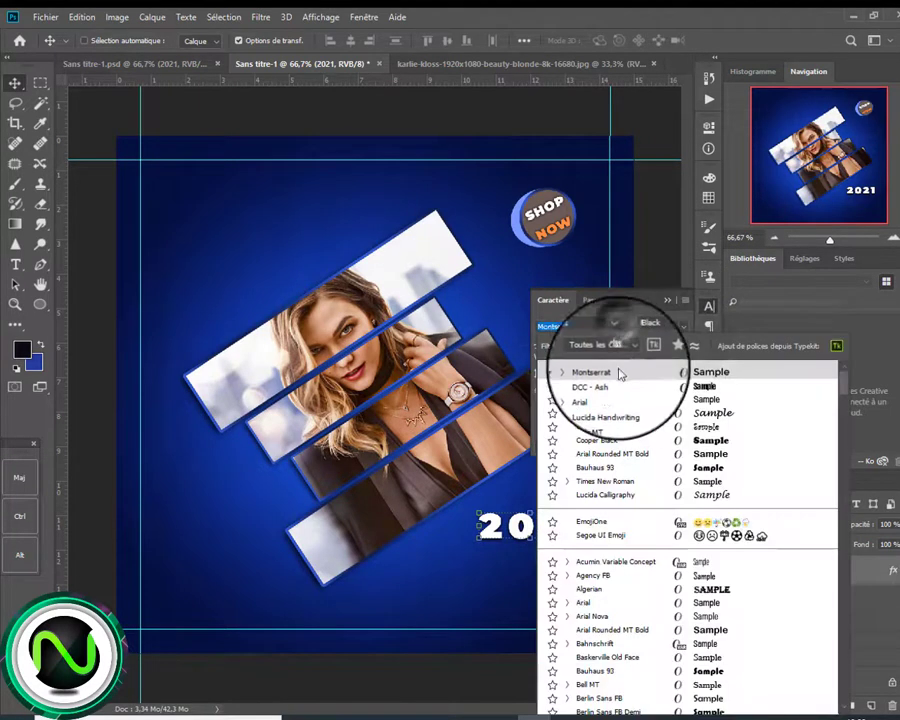
{"action": "left_click", "coordinate": [607, 396]}
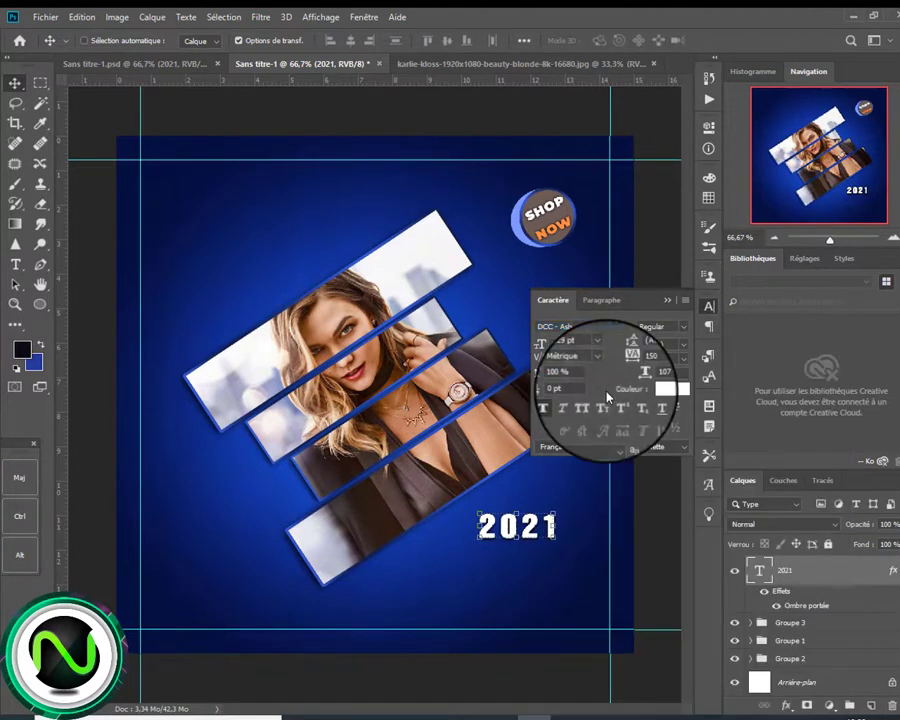
Set the 2021 text's horizontal scale to 105%, its tracking to 90 and its size to 95.29 pt.
{"action": "left_click_drag", "start_coordinate": [648, 377], "coordinate": [638, 381]}
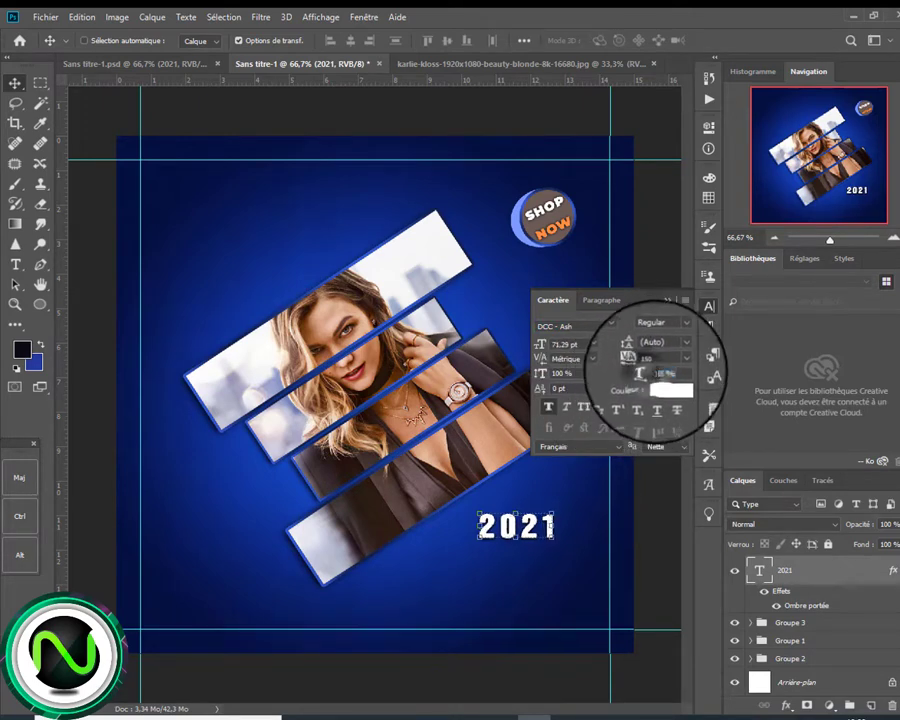
{"action": "key", "text": "Return"}
{"action": "type", "text": "90"}
{"action": "key", "text": "Return"}
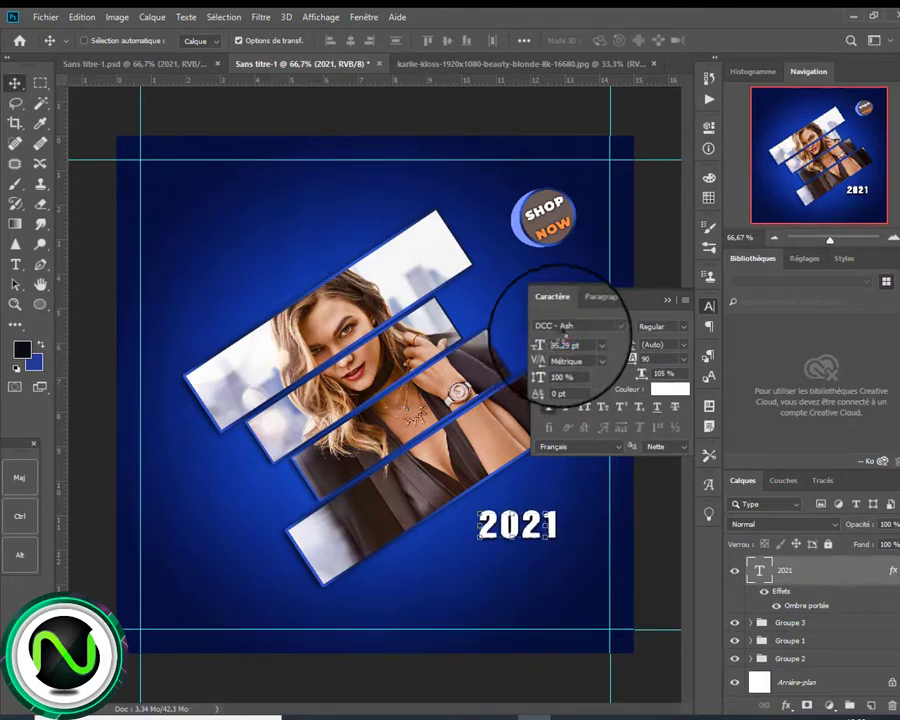
{"action": "key", "text": "Return"}
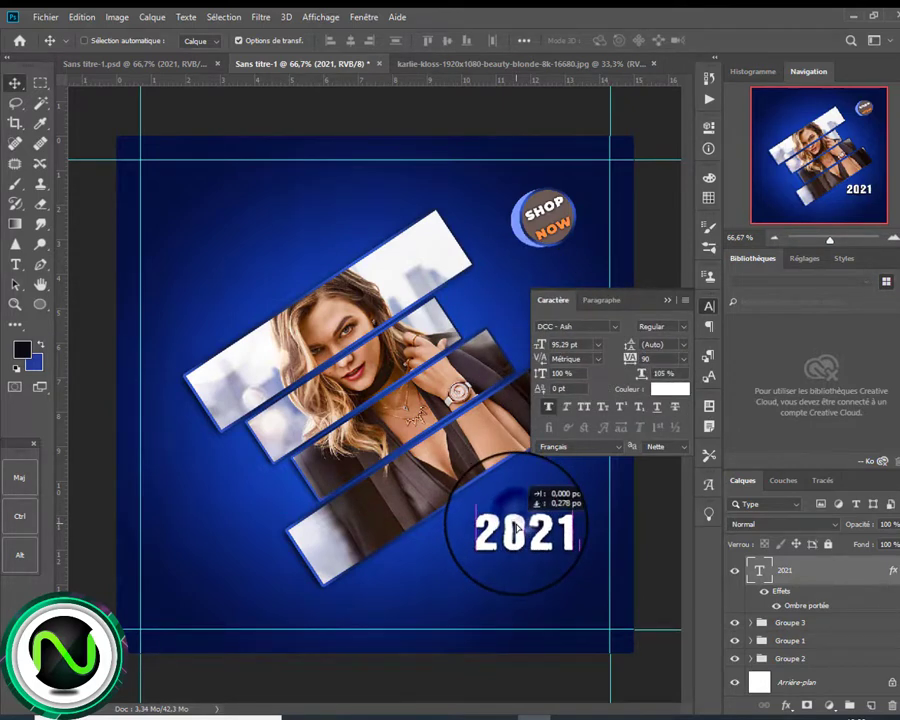
Reposition the enlarged 2021 text slightly lower and further right beneath the portrait strips.
{"action": "left_click_drag", "start_coordinate": [517, 527], "coordinate": [526, 530]}
{"action": "double_click", "coordinate": [533, 535]}
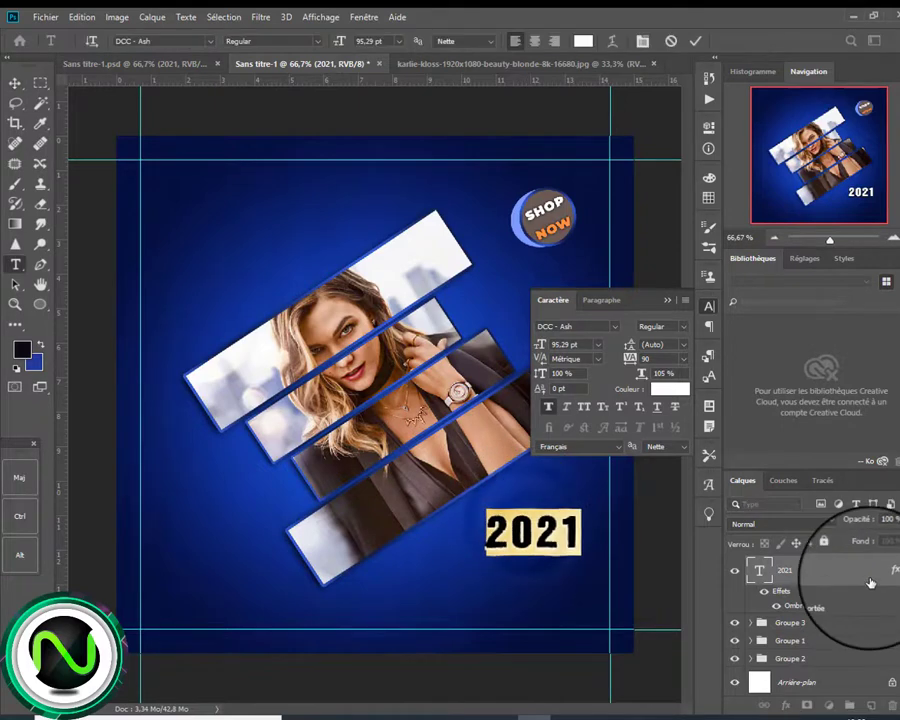
{"action": "left_click", "coordinate": [872, 581]}
{"action": "left_click", "coordinate": [666, 300]}
Add the text FASHION in light blue Montserrat Bold, 30 pt, just below the 2021 text.
{"action": "left_click", "coordinate": [13, 266]}
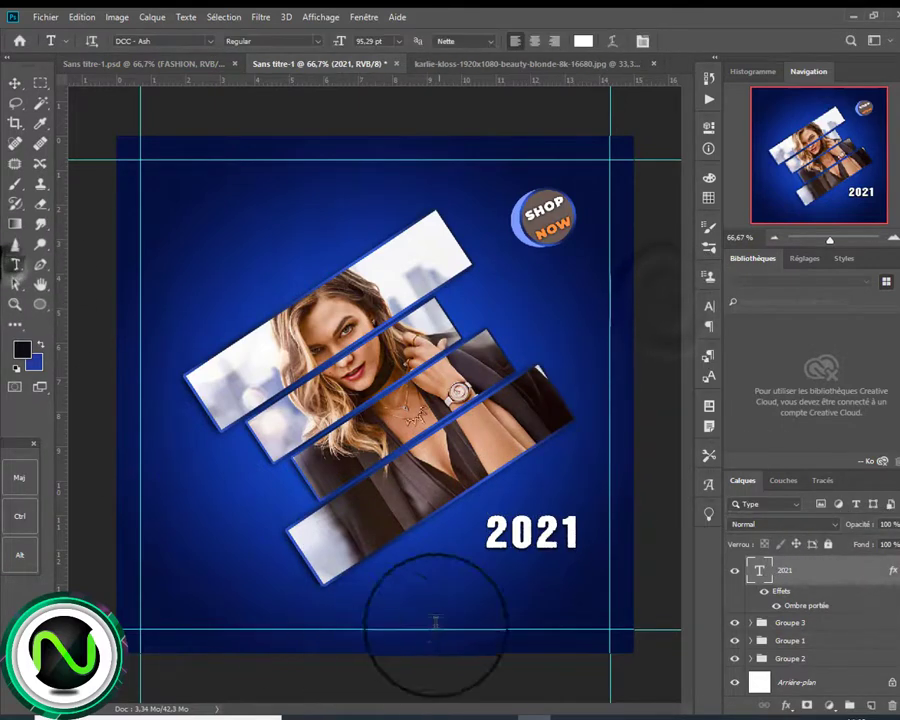
{"action": "right_click", "coordinate": [480, 585]}
{"action": "left_click", "coordinate": [479, 588]}
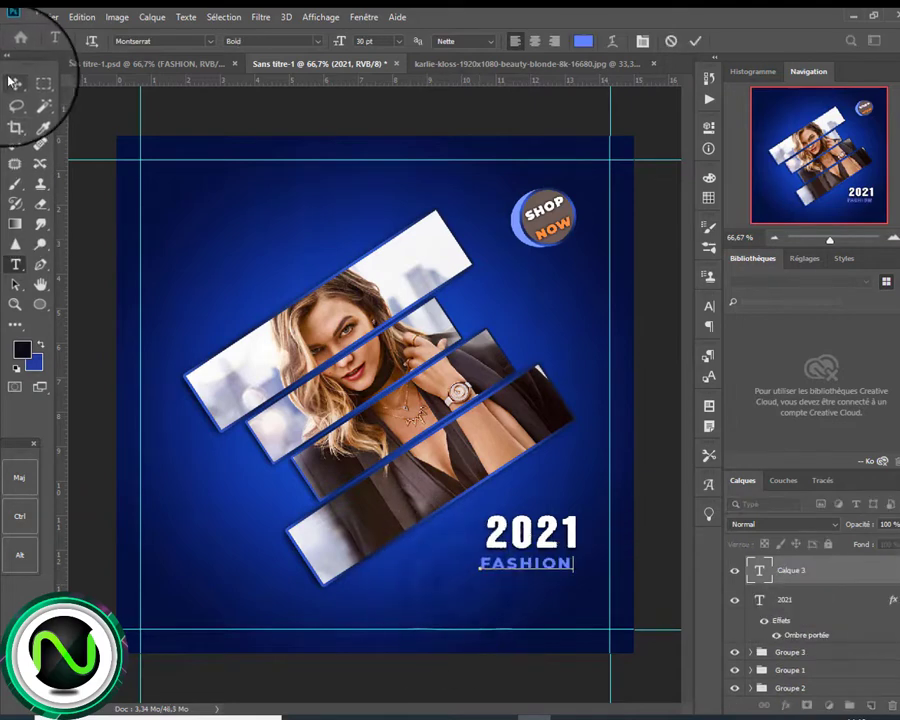
{"action": "left_click", "coordinate": [15, 83]}
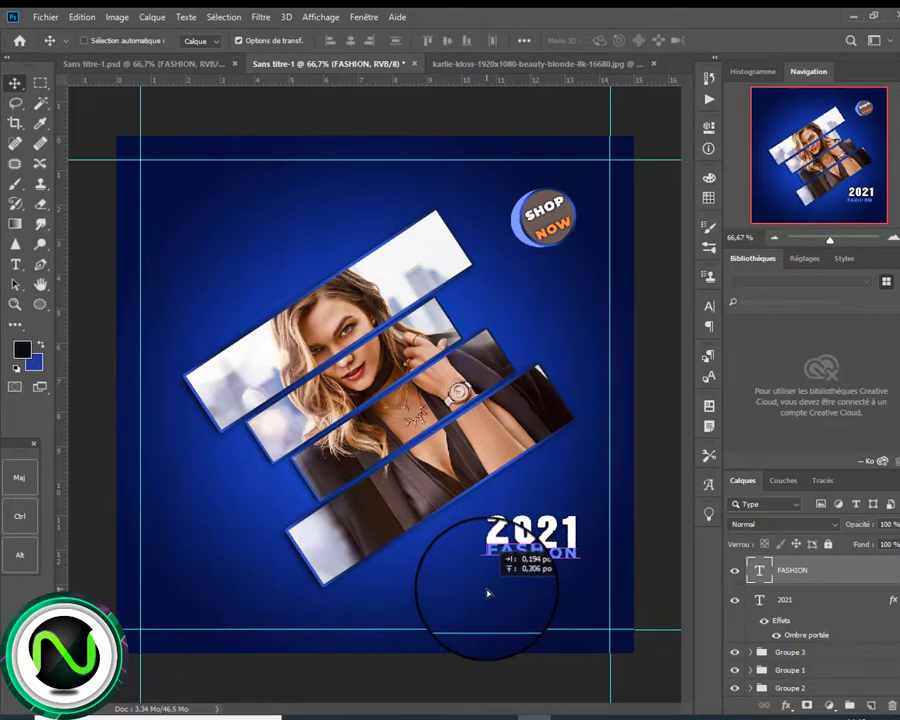
Scale the FASHION text to 31.1 pt so it spans about the width of 2021 directly above it.
{"action": "key", "text": "ctrl+t"}
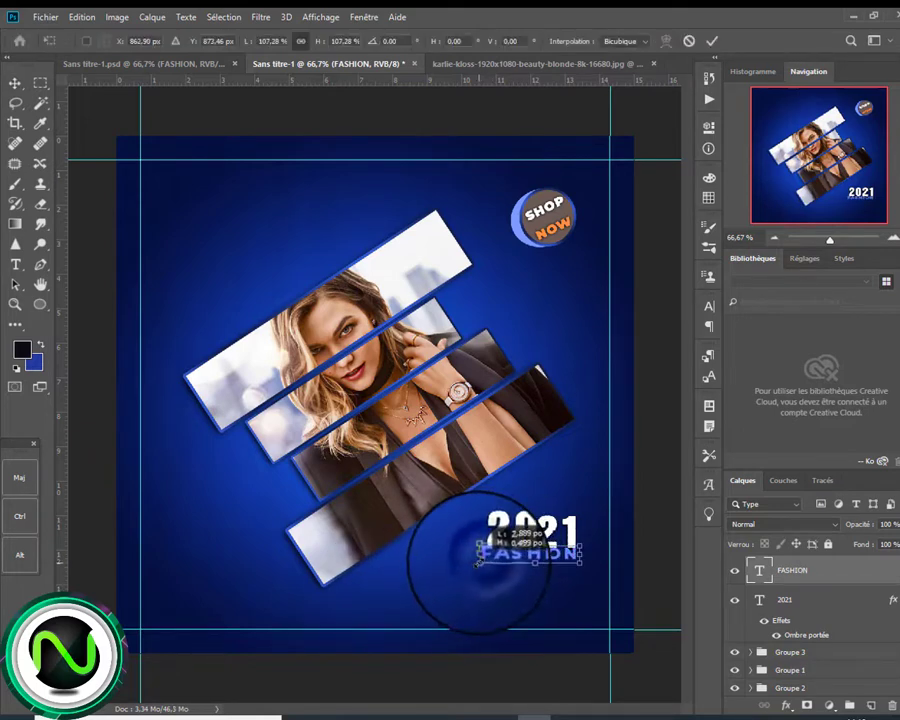
{"action": "left_click_drag", "start_coordinate": [481, 563], "coordinate": [478, 563]}
{"action": "key", "text": "Return"}
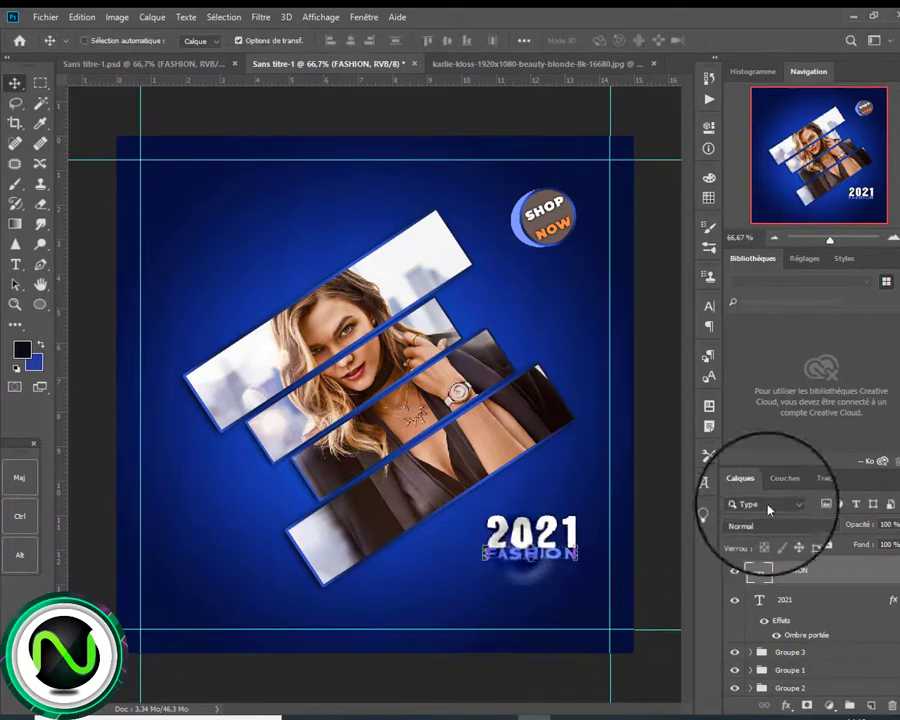
Examine the FASHION text's font, weight and colour settings.
{"action": "left_click", "coordinate": [709, 376]}
{"action": "left_click", "coordinate": [709, 301]}
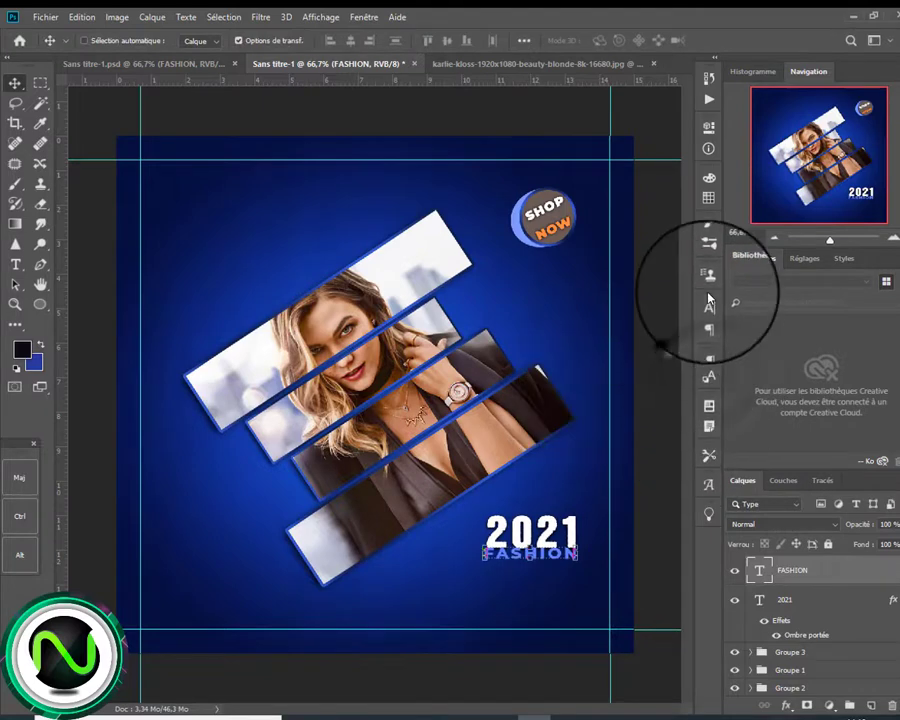
{"action": "left_click", "coordinate": [549, 346]}
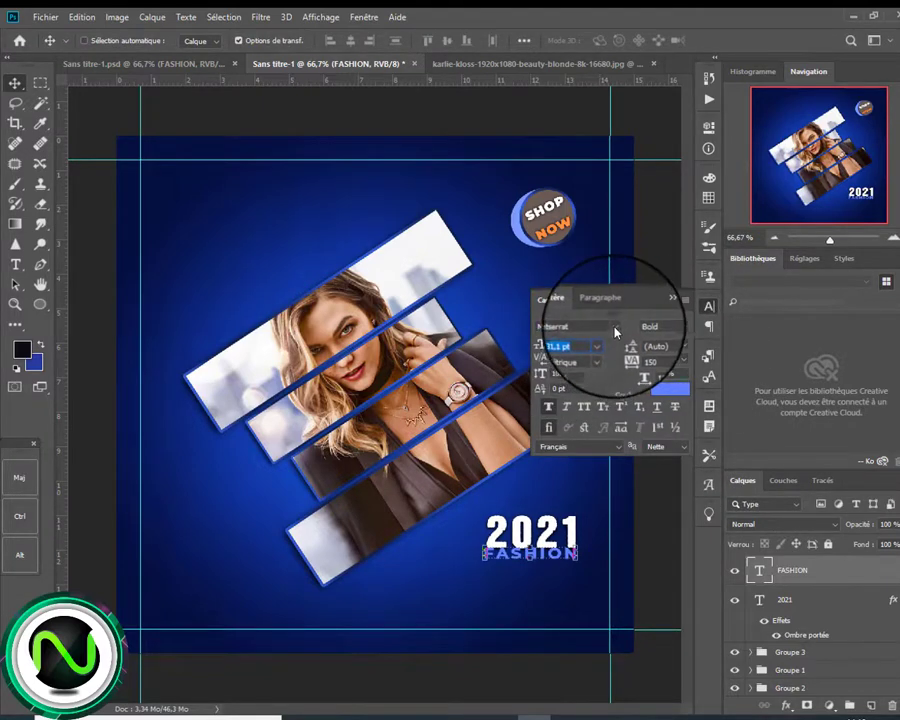
{"action": "left_click", "coordinate": [613, 326]}
{"action": "left_click", "coordinate": [593, 387]}
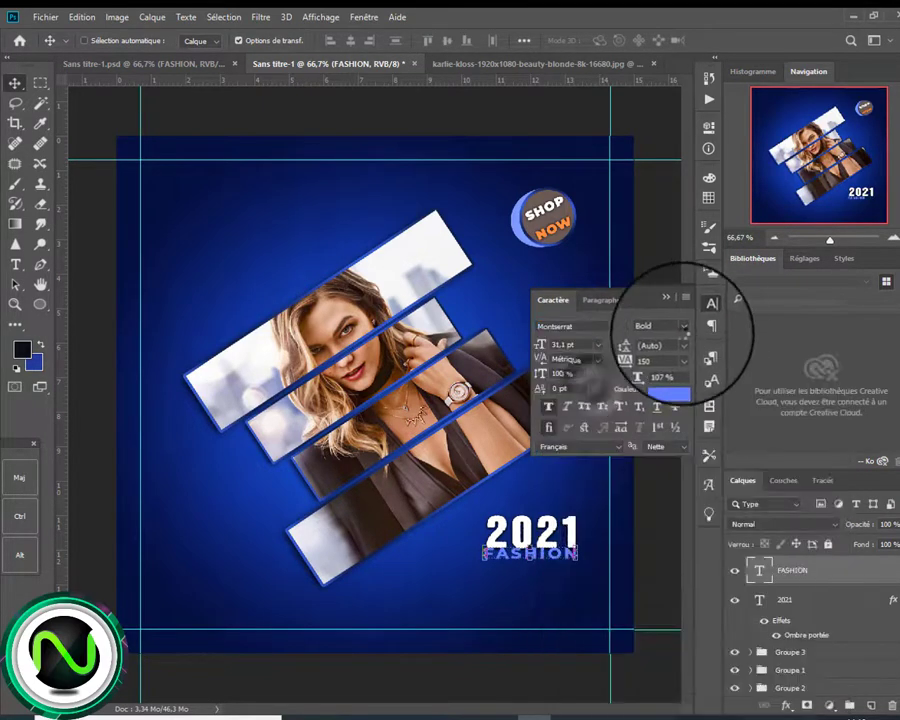
{"action": "left_click", "coordinate": [668, 326]}
{"action": "left_click", "coordinate": [679, 491]}
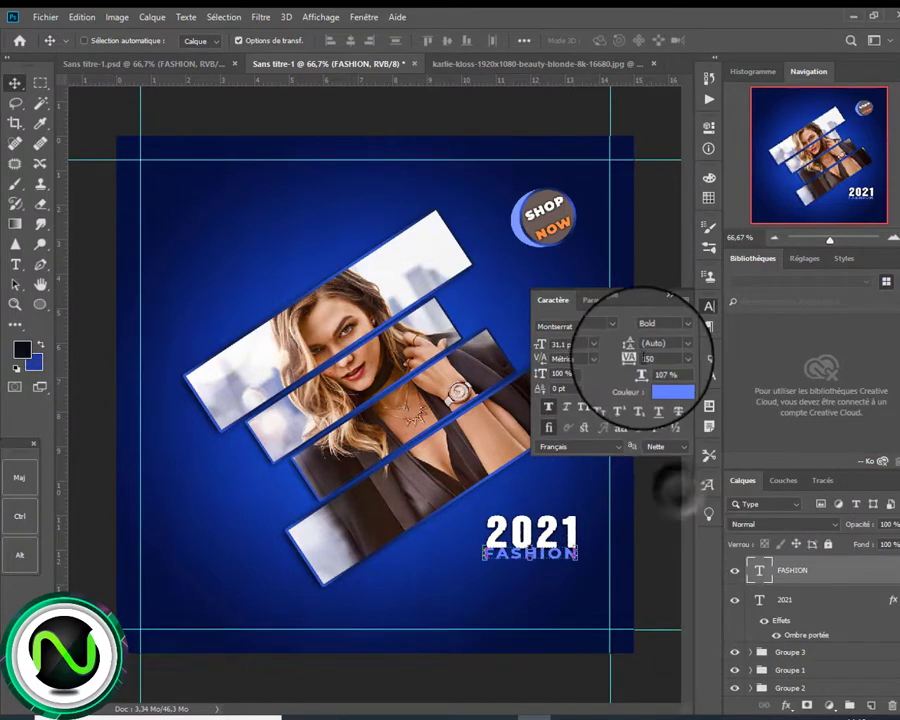
{"action": "left_click", "coordinate": [660, 389]}
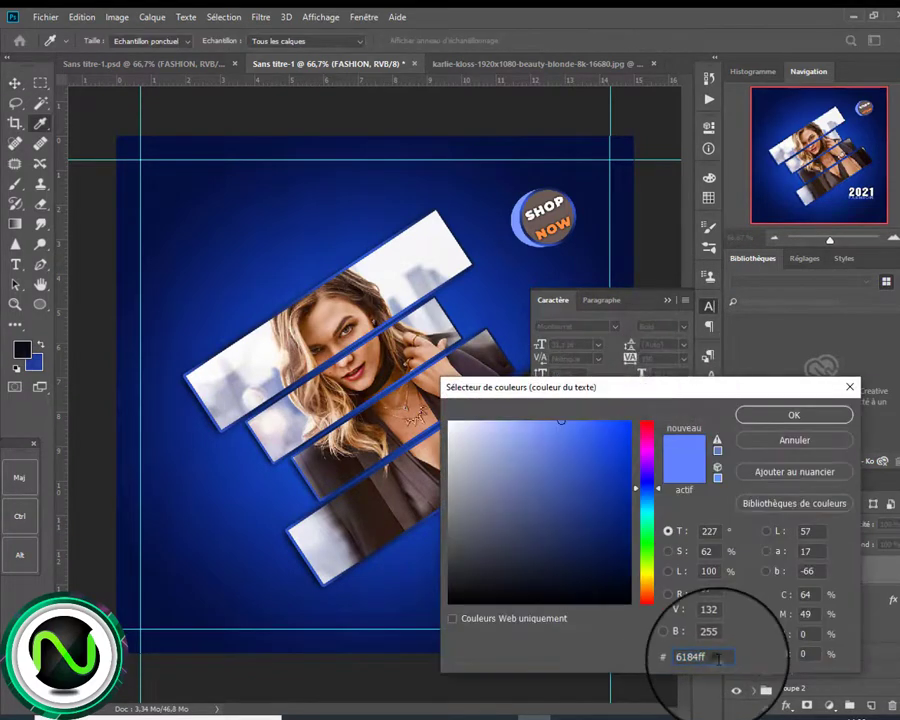
{"action": "key", "text": "Return"}
{"action": "left_click", "coordinate": [667, 298]}
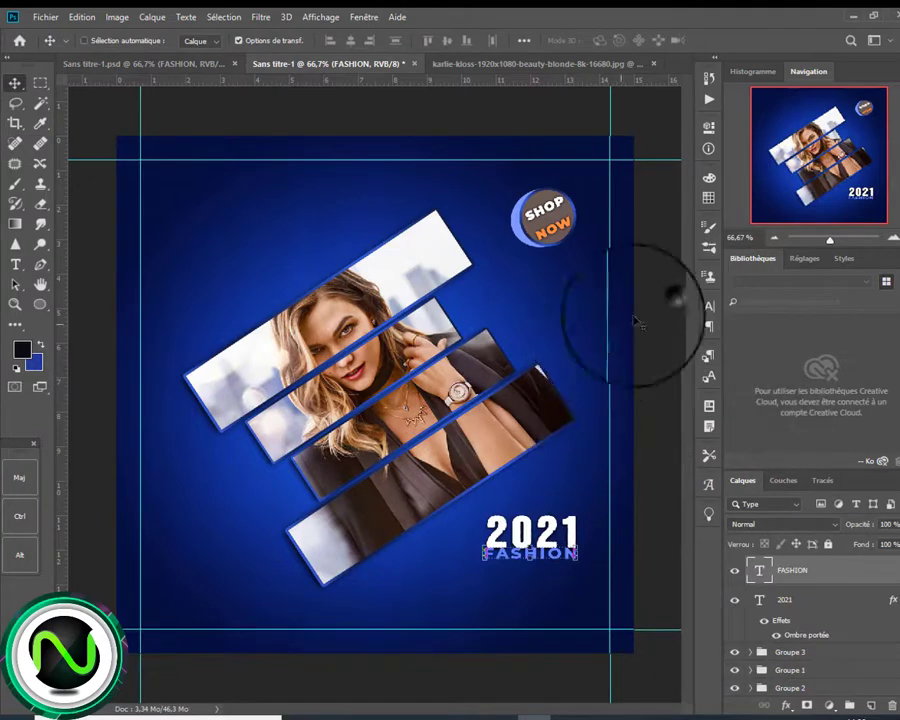
Scale the FASHION text to 94.97% and leave a small gap between it and the 2021 text above.
{"action": "scroll", "coordinate": [830, 686], "scroll_direction": "down", "scroll_amount": 1}
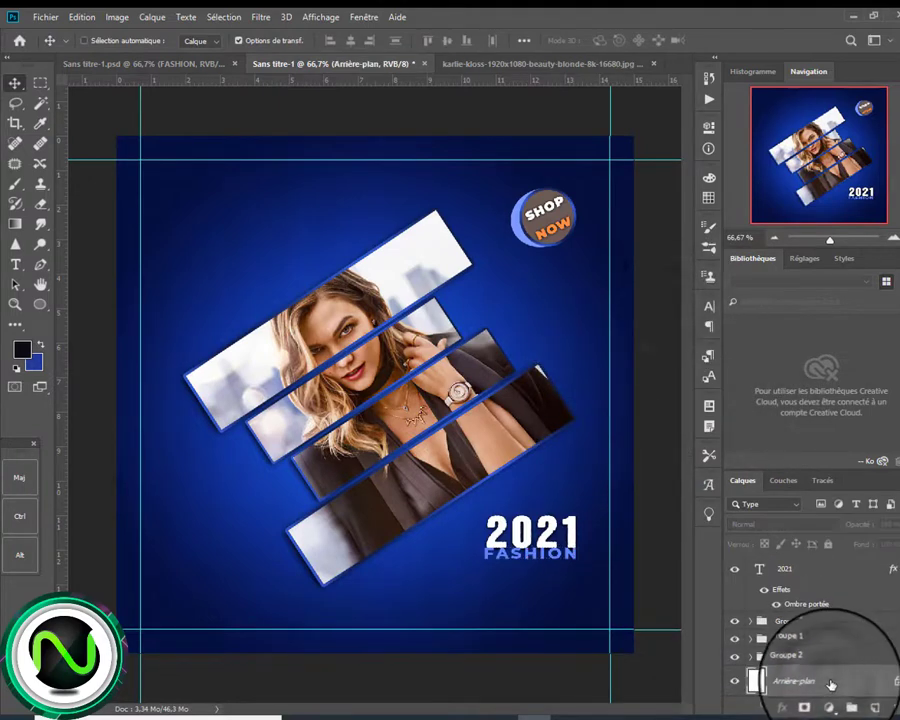
{"action": "scroll", "coordinate": [893, 610], "scroll_direction": "up", "scroll_amount": 1}
{"action": "left_click", "coordinate": [836, 575]}
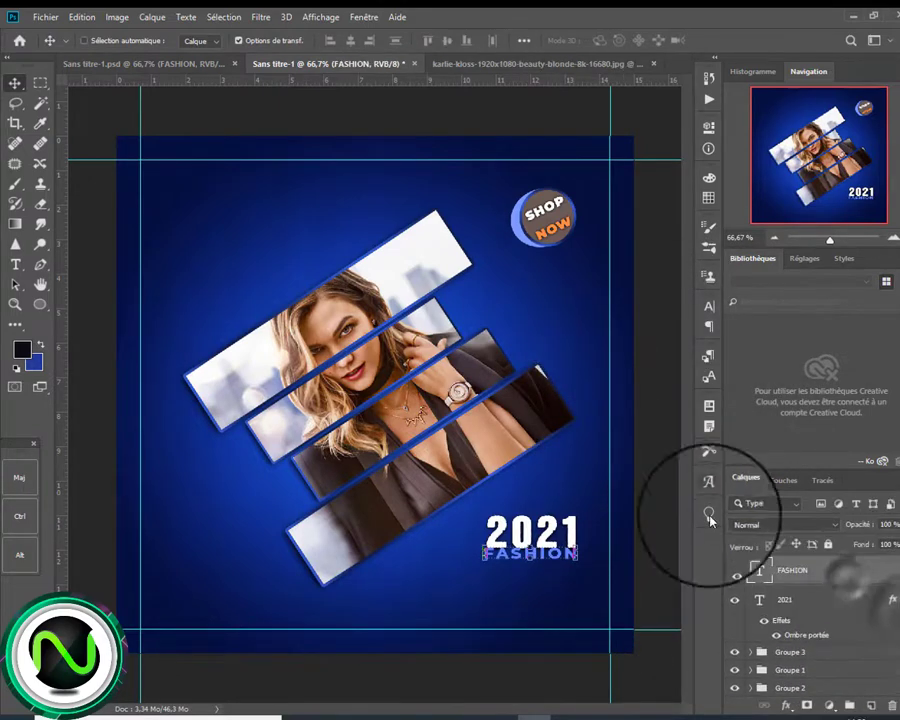
{"action": "left_click", "coordinate": [893, 238]}
{"action": "left_click_drag", "start_coordinate": [812, 152], "coordinate": [840, 198]}
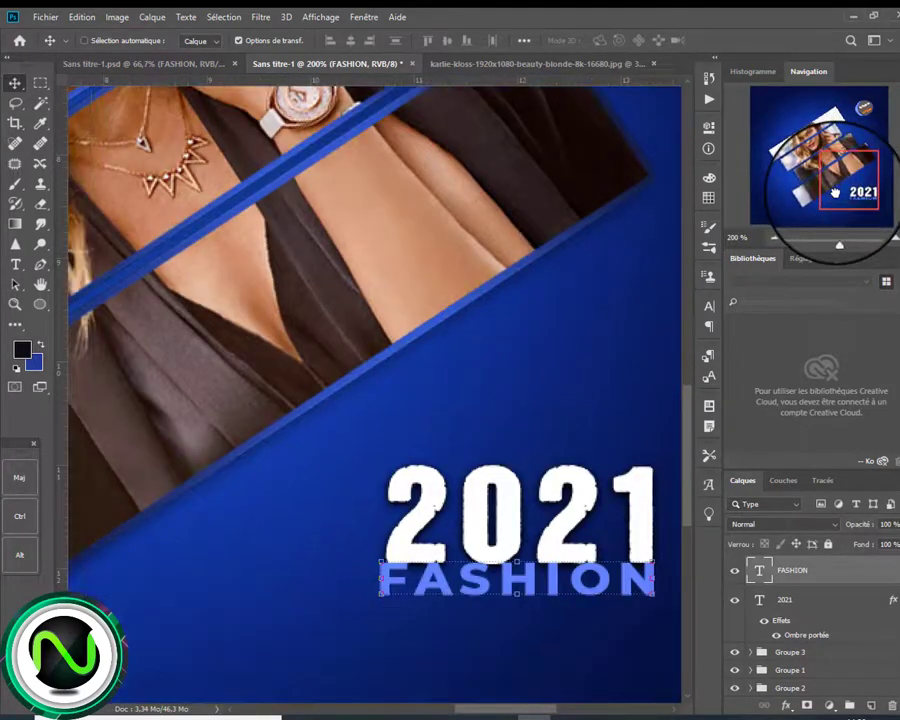
{"action": "left_click_drag", "start_coordinate": [452, 582], "coordinate": [450, 589]}
{"action": "left_click_drag", "start_coordinate": [374, 602], "coordinate": [386, 600]}
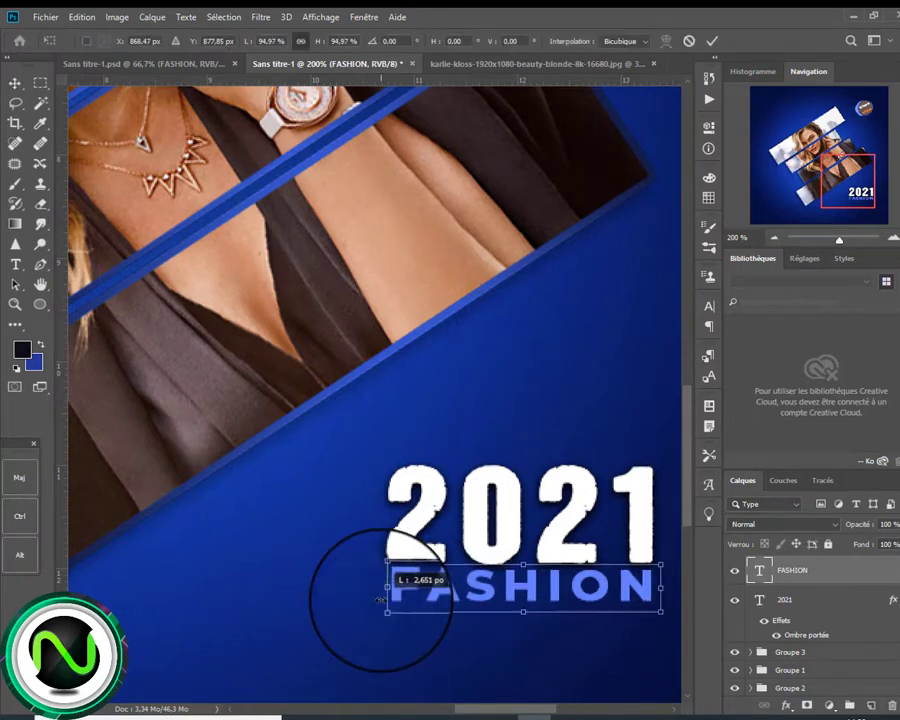
{"action": "left_click_drag", "start_coordinate": [502, 606], "coordinate": [505, 610]}
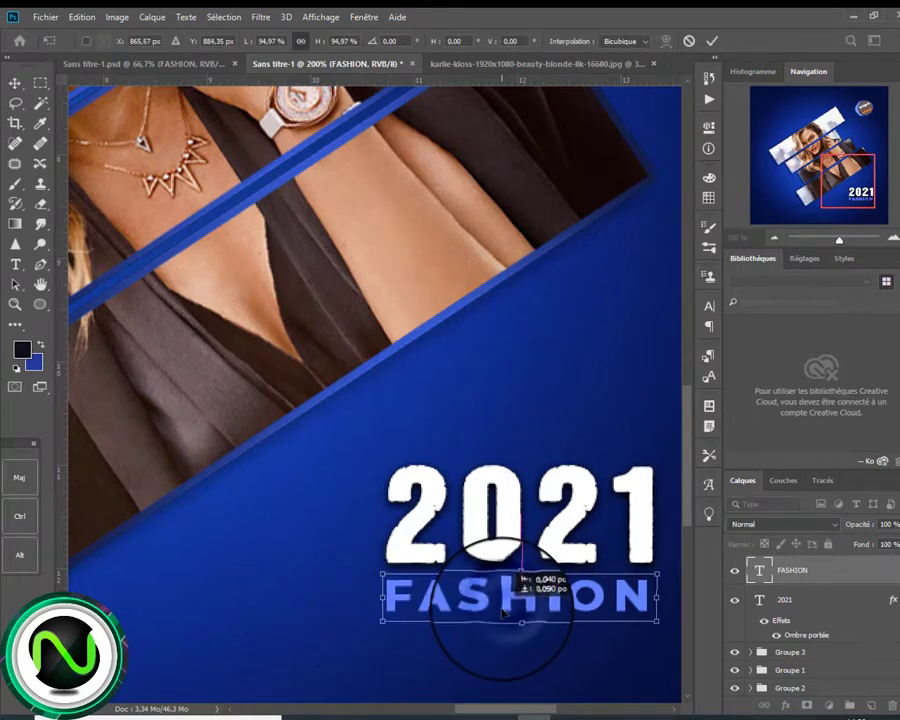
{"action": "key", "text": "Return"}
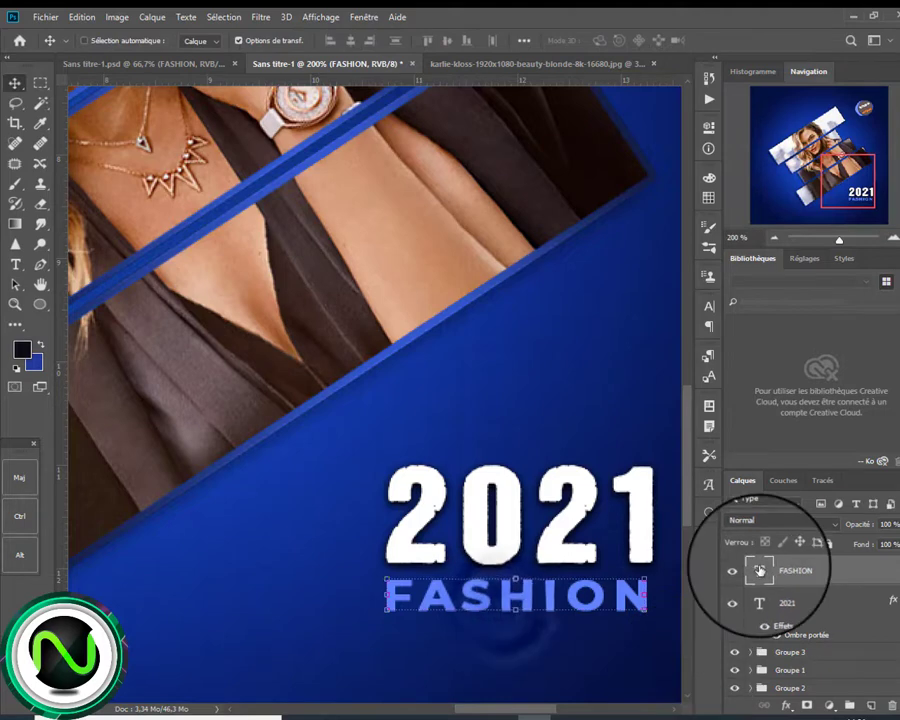
Add a drop shadow to the FASHION text with 100% opacity, 2 px distance, 10% spread and 8 px size.
{"action": "left_click", "coordinate": [787, 705]}
{"action": "left_click", "coordinate": [797, 707]}
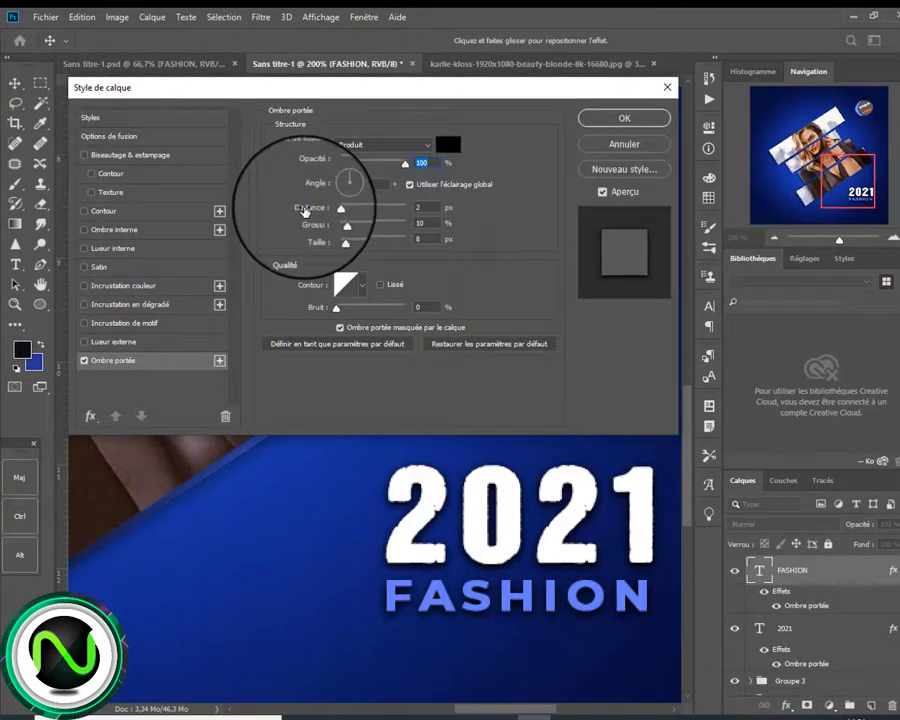
{"action": "left_click", "coordinate": [612, 118]}
Shift the FASHION text slightly right to line its end up with the right edge of 2021.
{"action": "key", "text": "ctrl+minus"}
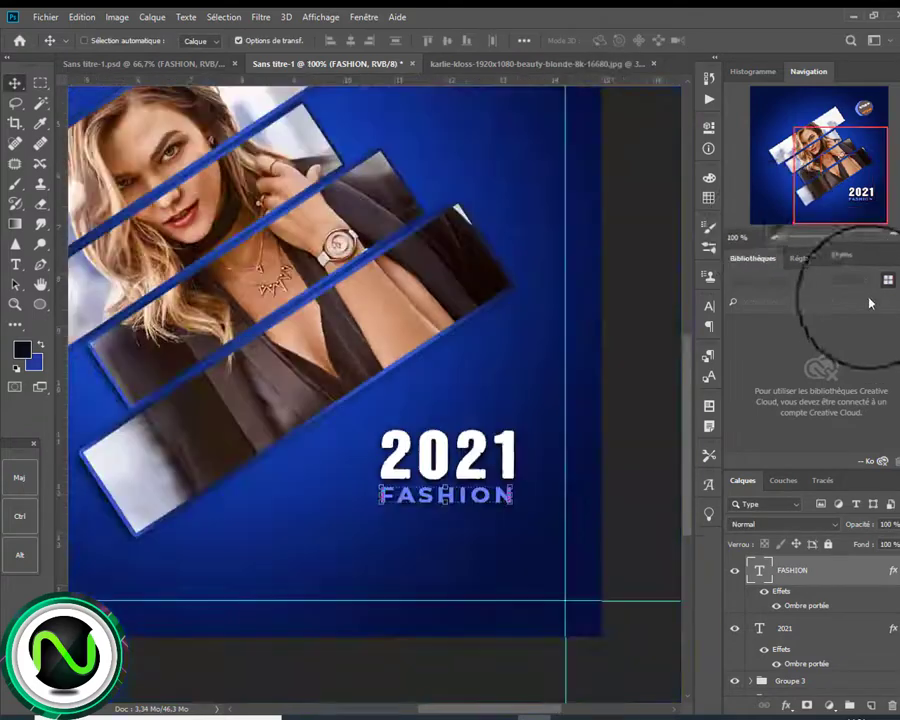
{"action": "left_click_drag", "start_coordinate": [826, 191], "coordinate": [806, 178]}
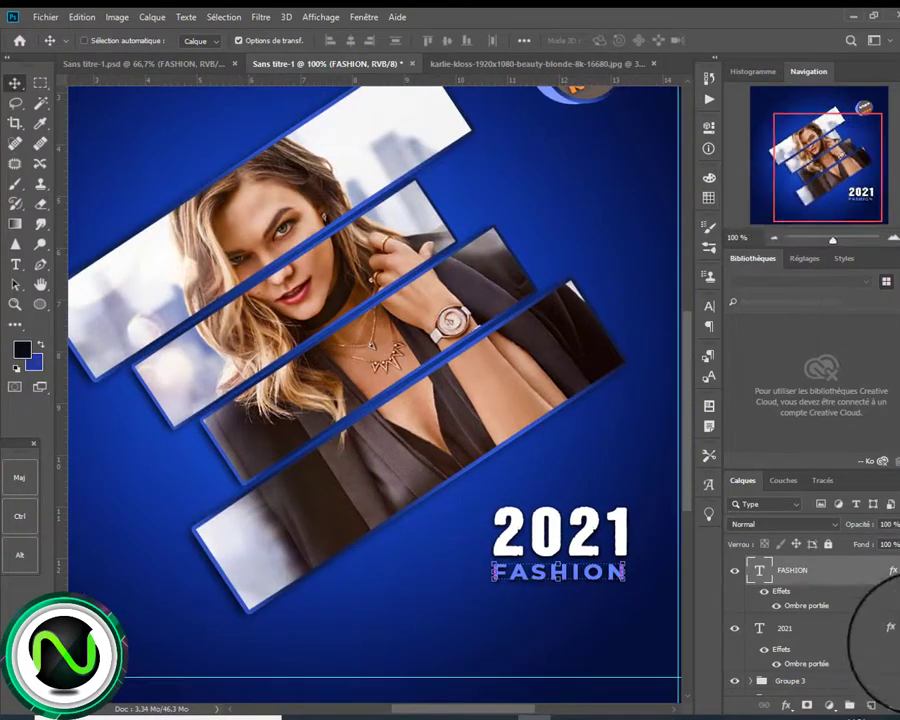
{"action": "scroll", "coordinate": [890, 650], "scroll_direction": "down", "scroll_amount": 3}
{"action": "left_click", "coordinate": [876, 681]}
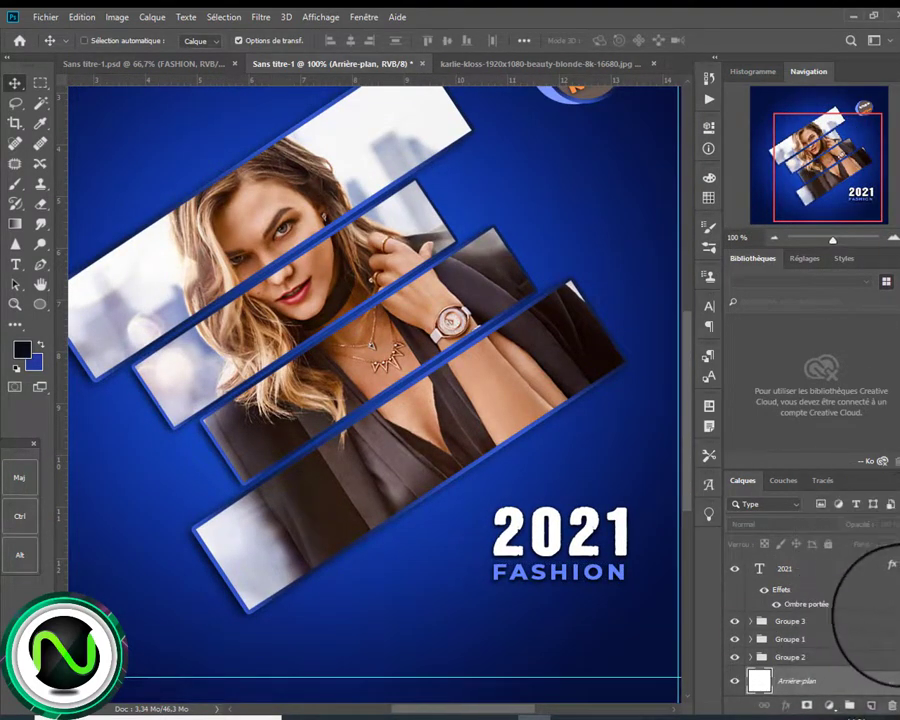
{"action": "left_click", "coordinate": [617, 570], "text": "ctrl"}
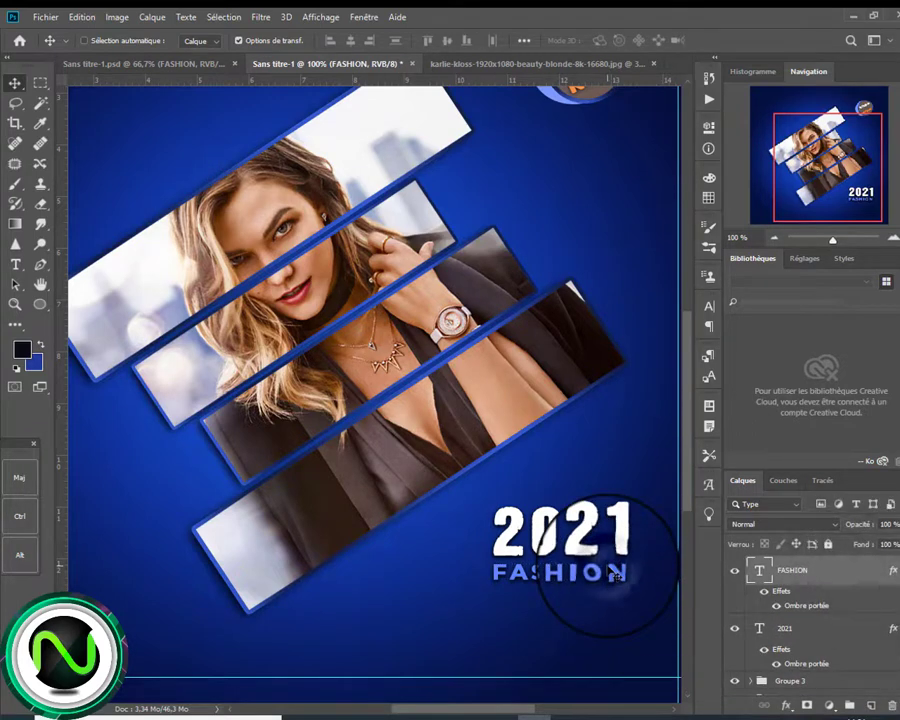
{"action": "left_click_drag", "start_coordinate": [607, 564], "coordinate": [618, 568]}
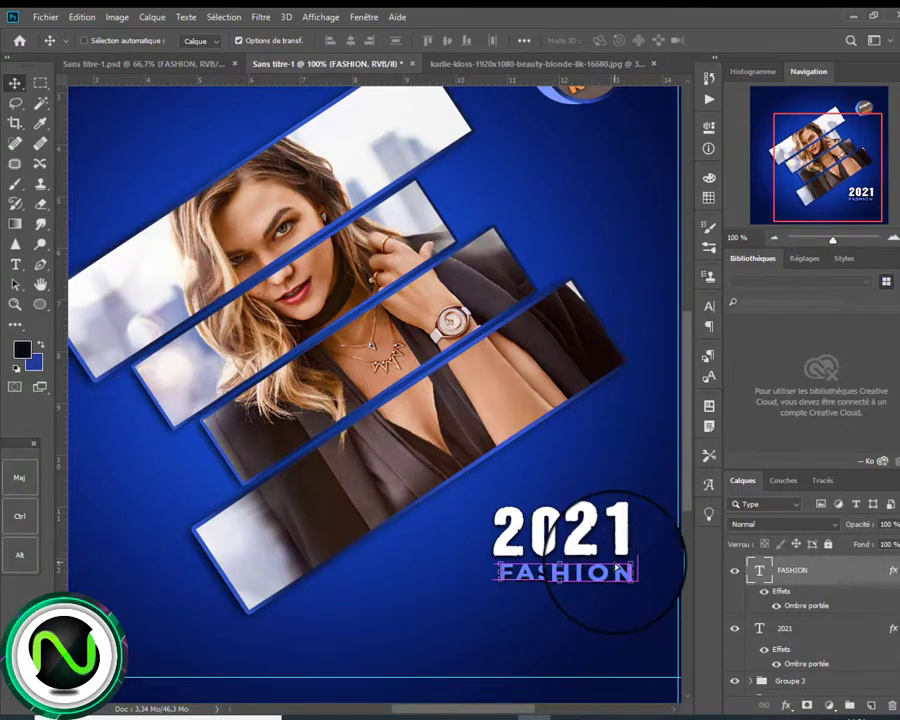
Draw a black 186 × 28 px rectangle with 14 px rounded corners below FASHION and place its layer on top.
{"action": "scroll", "coordinate": [880, 628], "scroll_direction": "down", "scroll_amount": 2}
{"action": "left_click", "coordinate": [820, 681]}
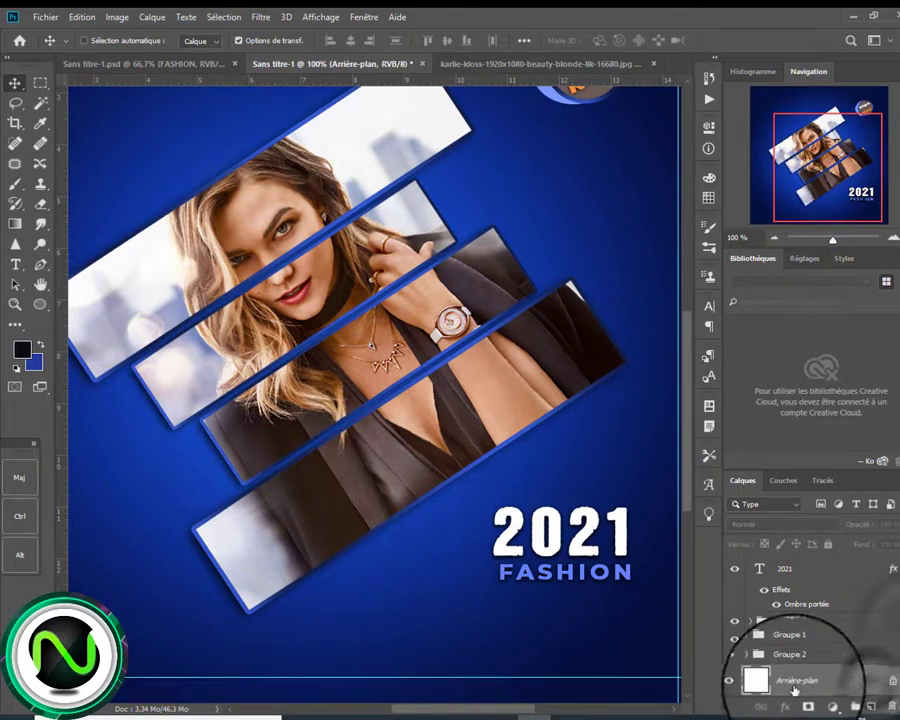
{"action": "left_click", "coordinate": [40, 304]}
{"action": "left_click_drag", "start_coordinate": [635, 586], "coordinate": [500, 606]}
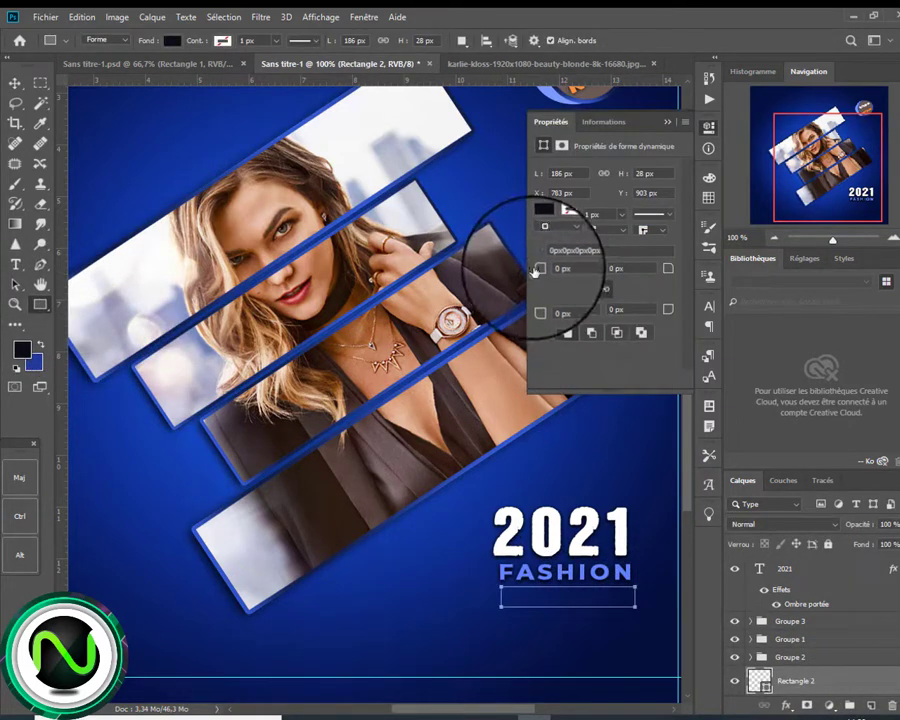
{"action": "left_click_drag", "start_coordinate": [541, 269], "coordinate": [559, 251]}
{"action": "left_click_drag", "start_coordinate": [795, 681], "coordinate": [758, 564]}
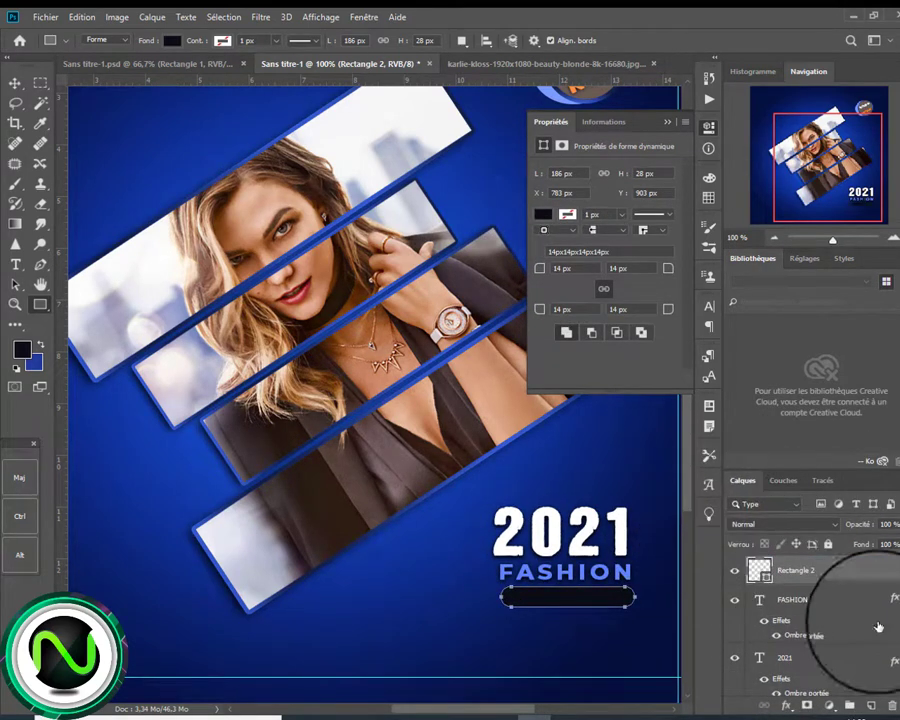
Copy the layer style of the Ellipse 1 copie badge circle and paste it onto the Rectangle 2 pill shape.
{"action": "left_click", "coordinate": [14, 84]}
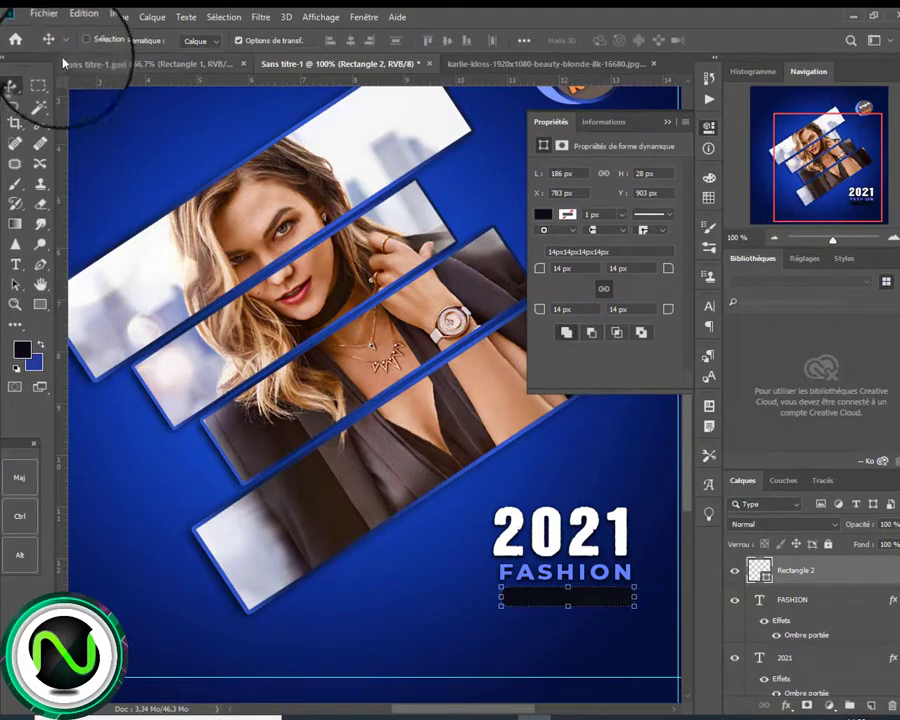
{"action": "left_click", "coordinate": [590, 92]}
{"action": "scroll", "coordinate": [860, 640], "scroll_direction": "down", "scroll_amount": 1}
{"action": "left_click", "coordinate": [843, 624]}
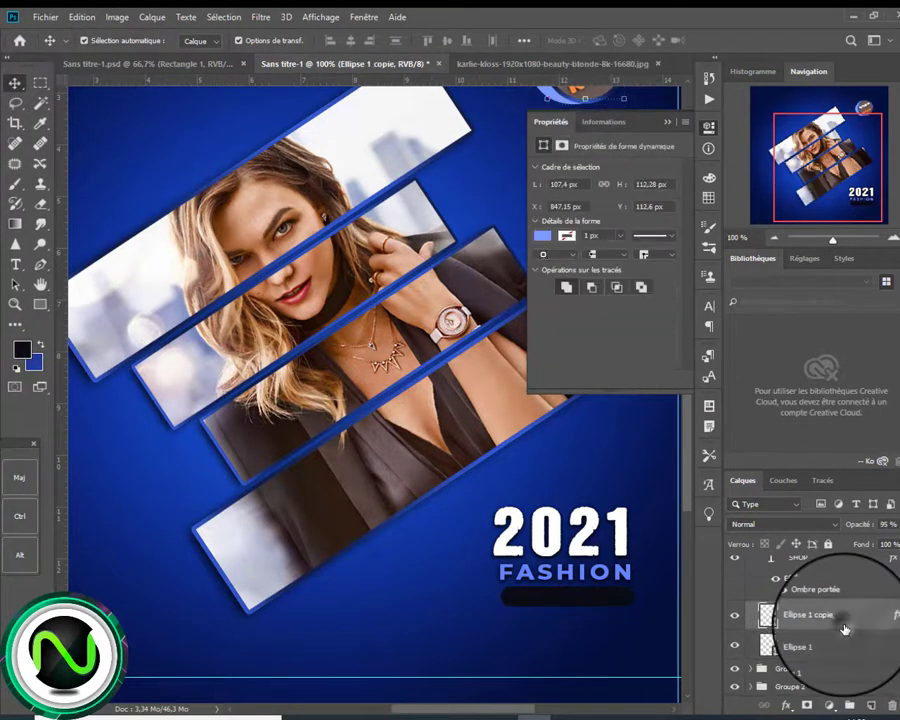
{"action": "right_click", "coordinate": [843, 620]}
{"action": "left_click", "coordinate": [720, 341]}
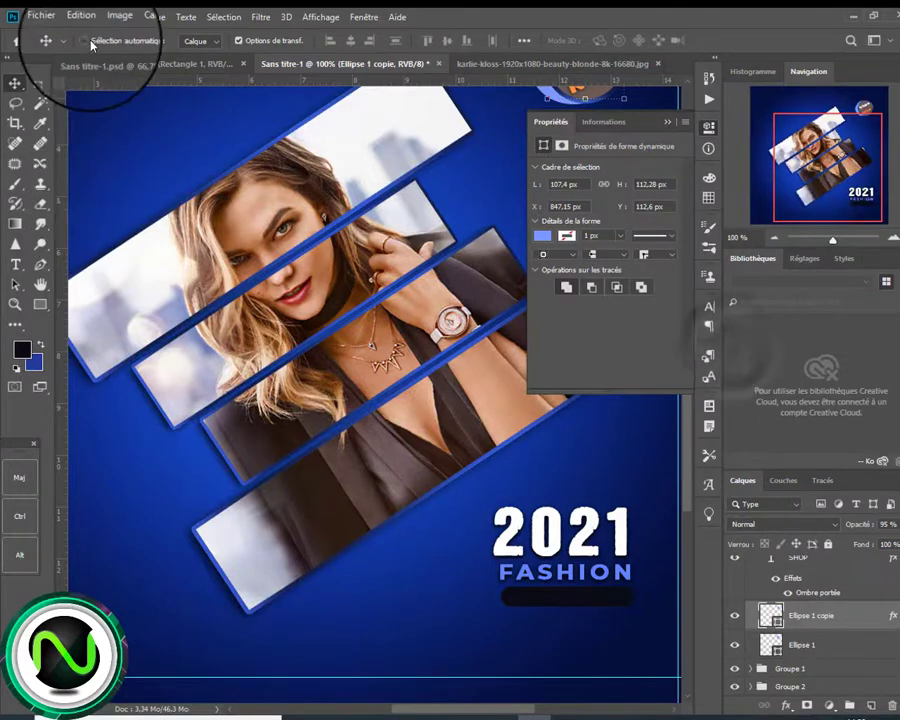
{"action": "scroll", "coordinate": [860, 630], "scroll_direction": "up", "scroll_amount": 3}
{"action": "right_click", "coordinate": [875, 578]}
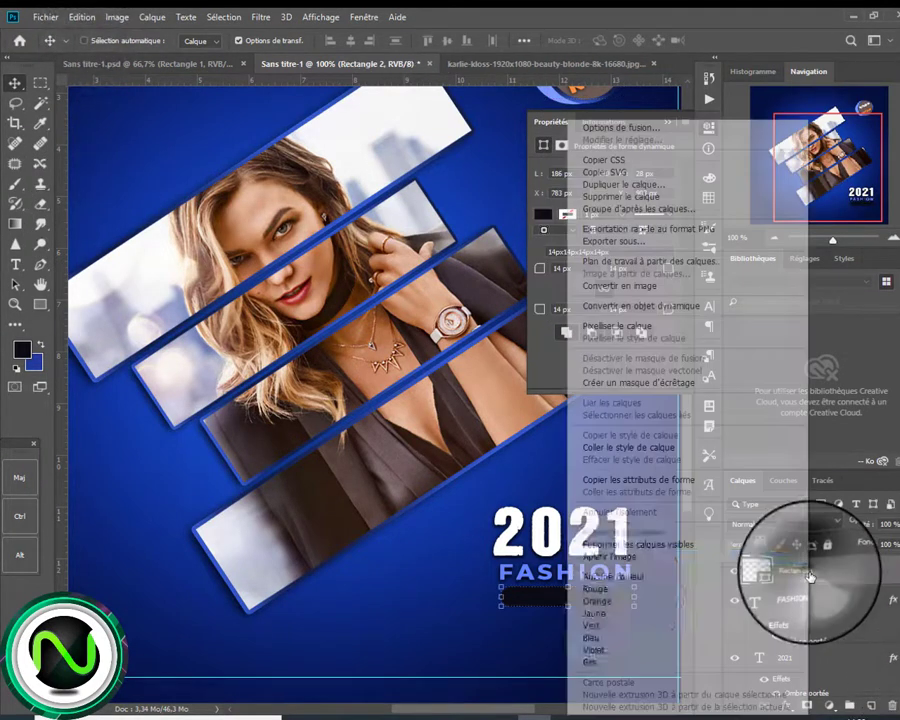
{"action": "left_click", "coordinate": [600, 440]}
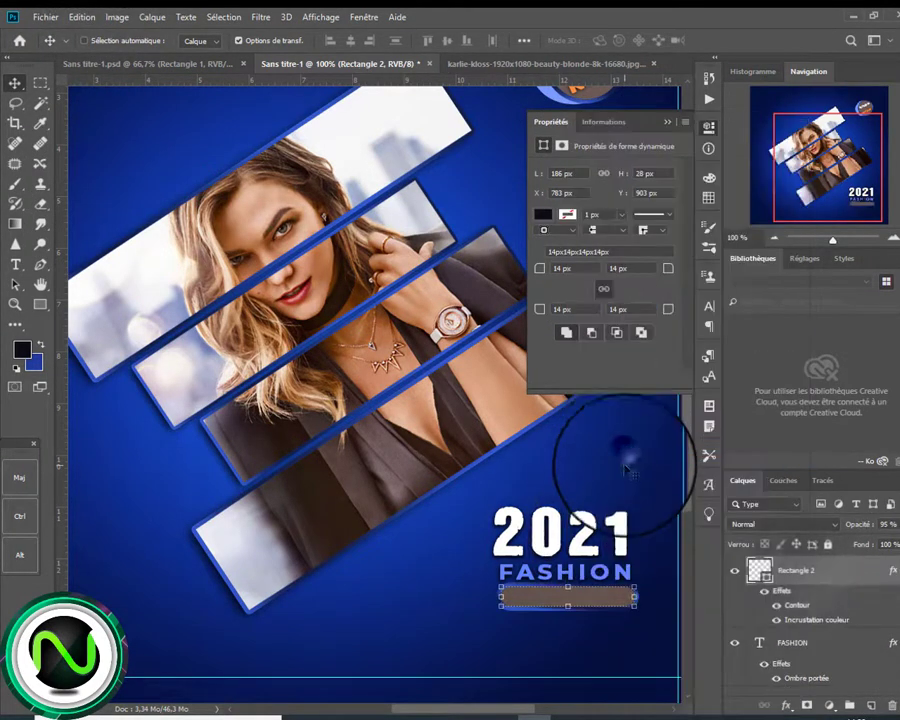
Set the pill shape's outside gradient stroke size to 3 px.
{"action": "left_click", "coordinate": [787, 704]}
{"action": "left_click", "coordinate": [810, 594]}
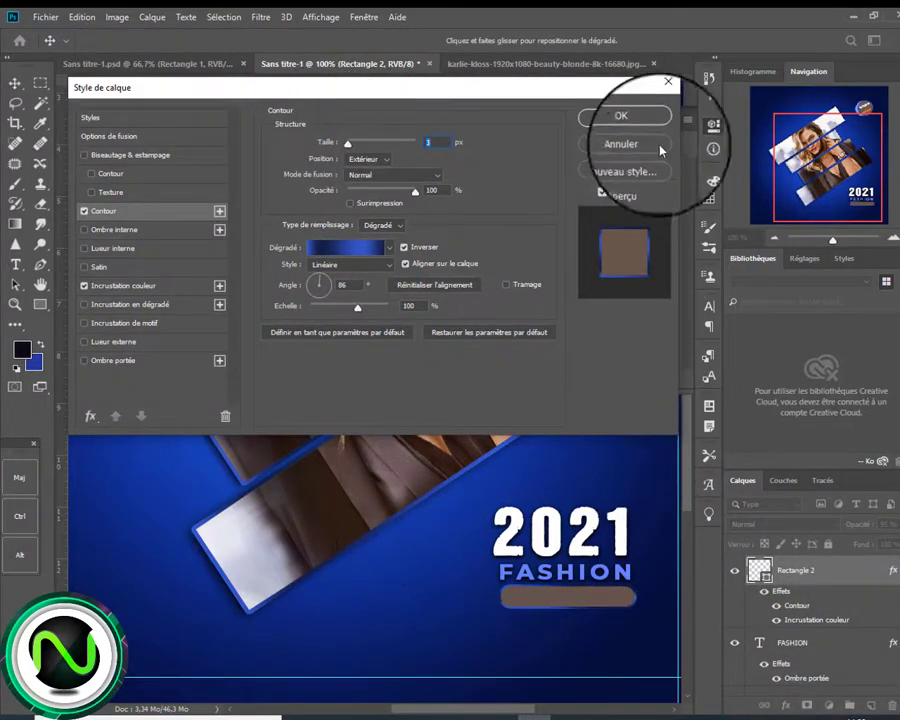
{"action": "left_click", "coordinate": [624, 118]}
{"action": "left_click", "coordinate": [15, 266]}
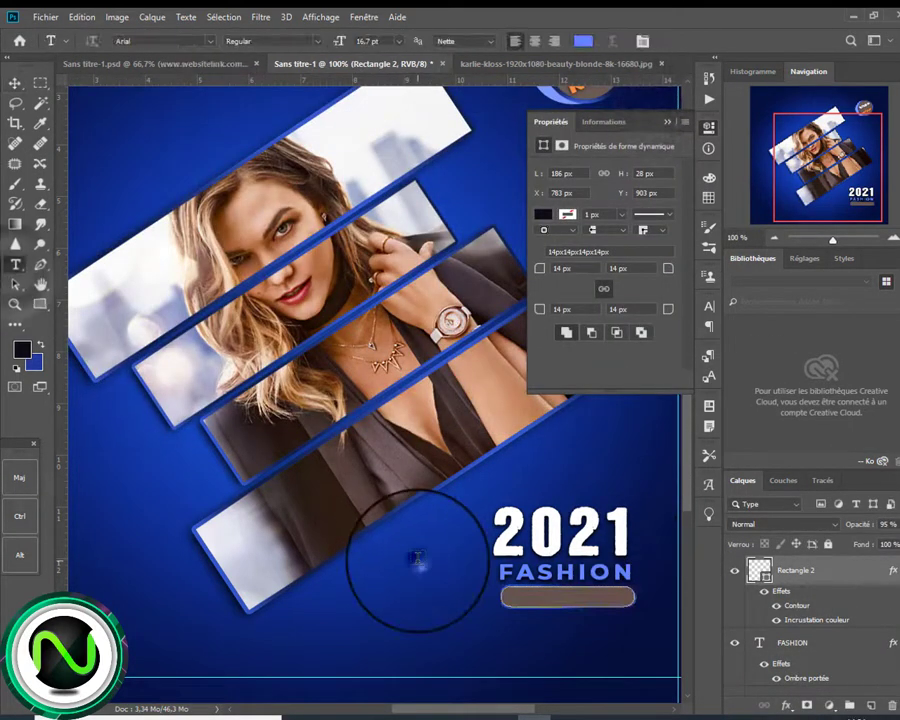
{"action": "left_click", "coordinate": [417, 558]}
{"action": "type", "text": "www.websitelink.com"}
{"action": "left_click", "coordinate": [15, 83]}
{"action": "left_click_drag", "start_coordinate": [430, 592], "coordinate": [484, 633]}
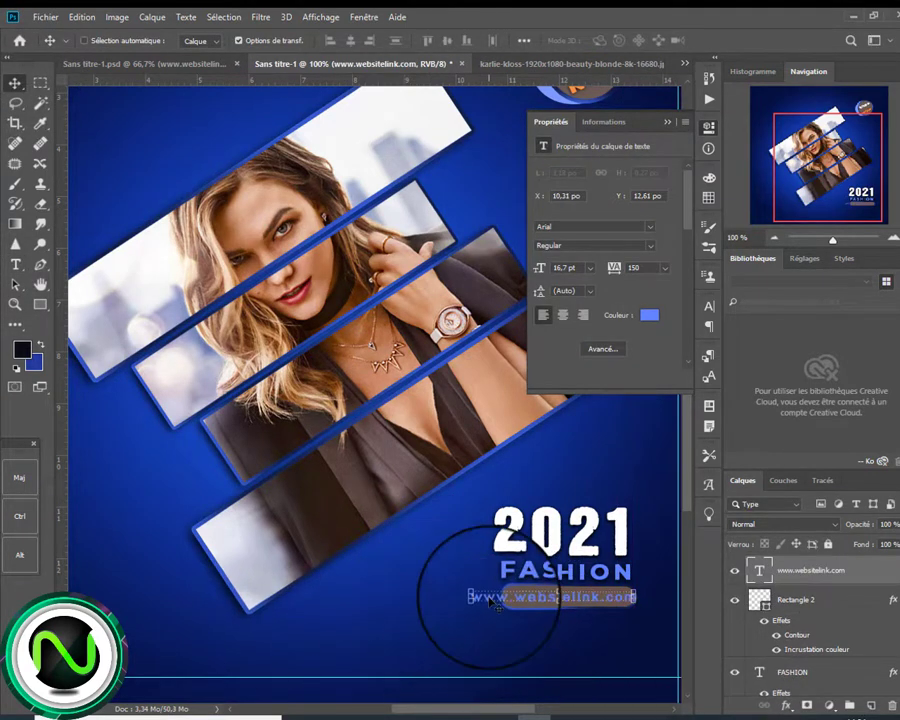
Set the website text to Montserrat Thin with a tracking of 0.
{"action": "left_click", "coordinate": [709, 305]}
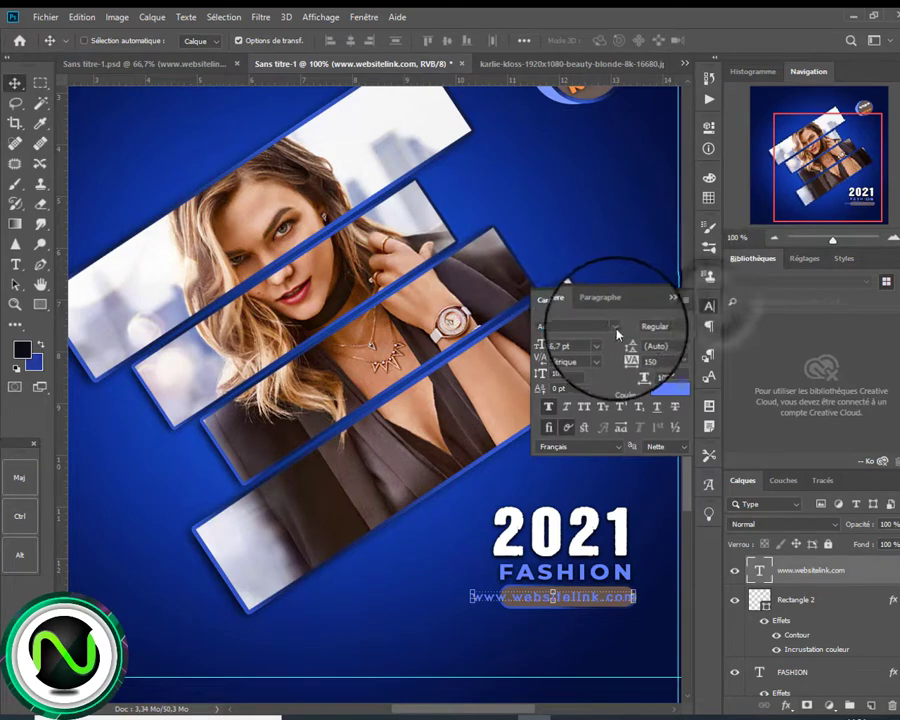
{"action": "left_click", "coordinate": [617, 327]}
{"action": "left_click", "coordinate": [605, 317]}
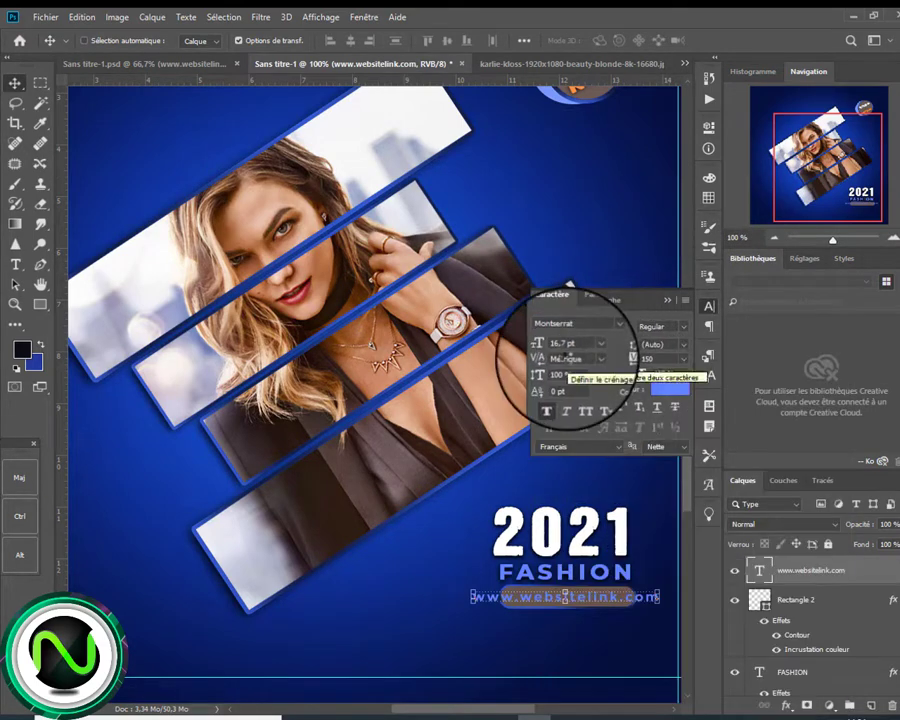
{"action": "double_click", "coordinate": [760, 571]}
{"action": "left_click", "coordinate": [614, 327]}
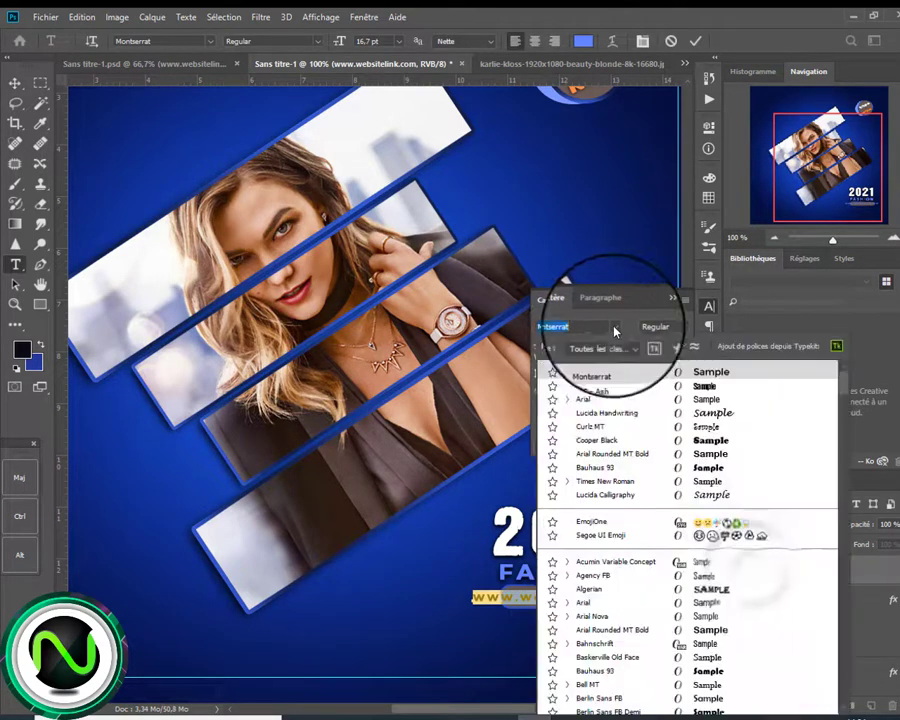
{"action": "left_click", "coordinate": [596, 369]}
{"action": "left_click", "coordinate": [660, 324]}
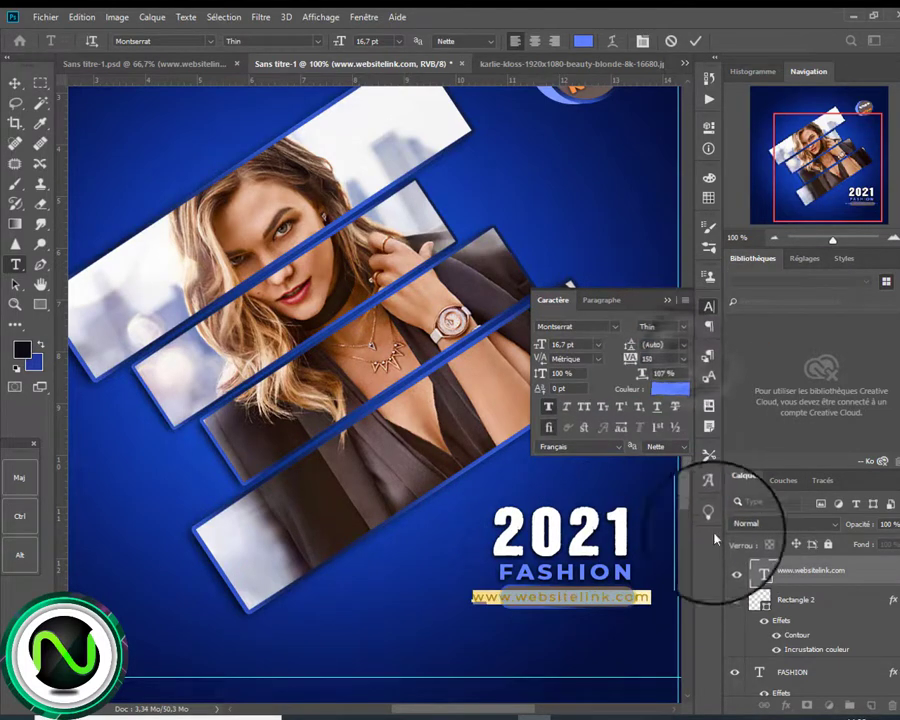
{"action": "left_click", "coordinate": [680, 445]}
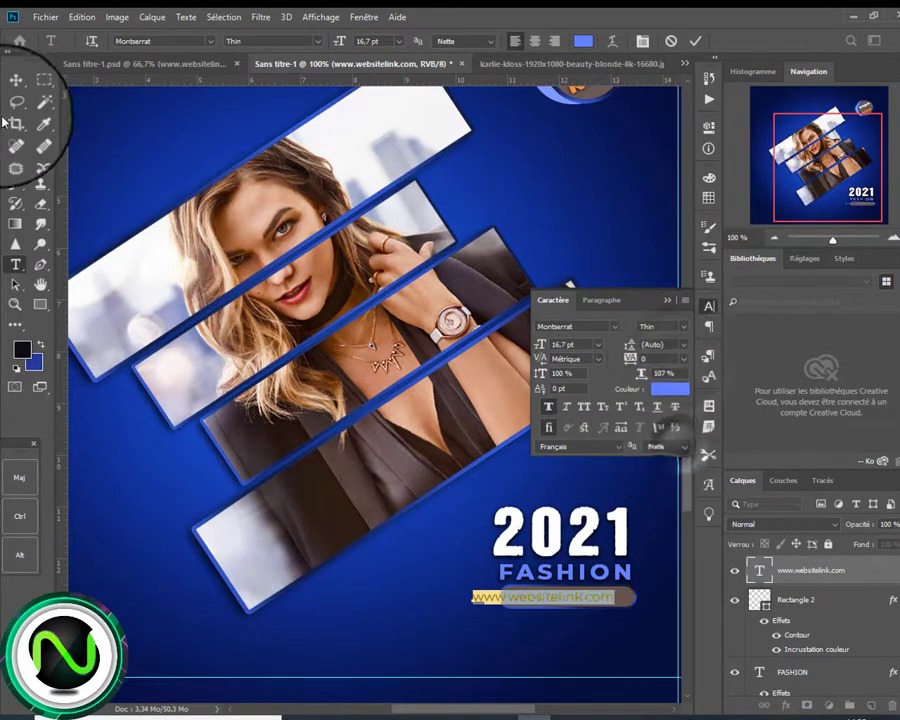
Scale the website text to 86.95% and place it inside the pill.
{"action": "left_click", "coordinate": [510, 628]}
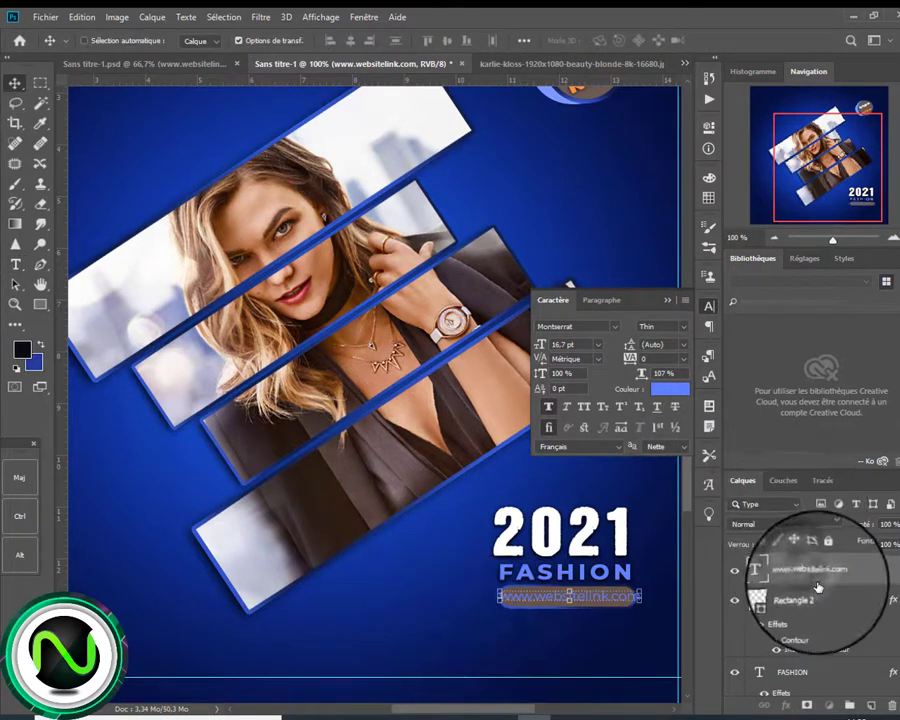
{"action": "left_click", "coordinate": [818, 578]}
{"action": "left_click_drag", "start_coordinate": [643, 600], "coordinate": [600, 600]}
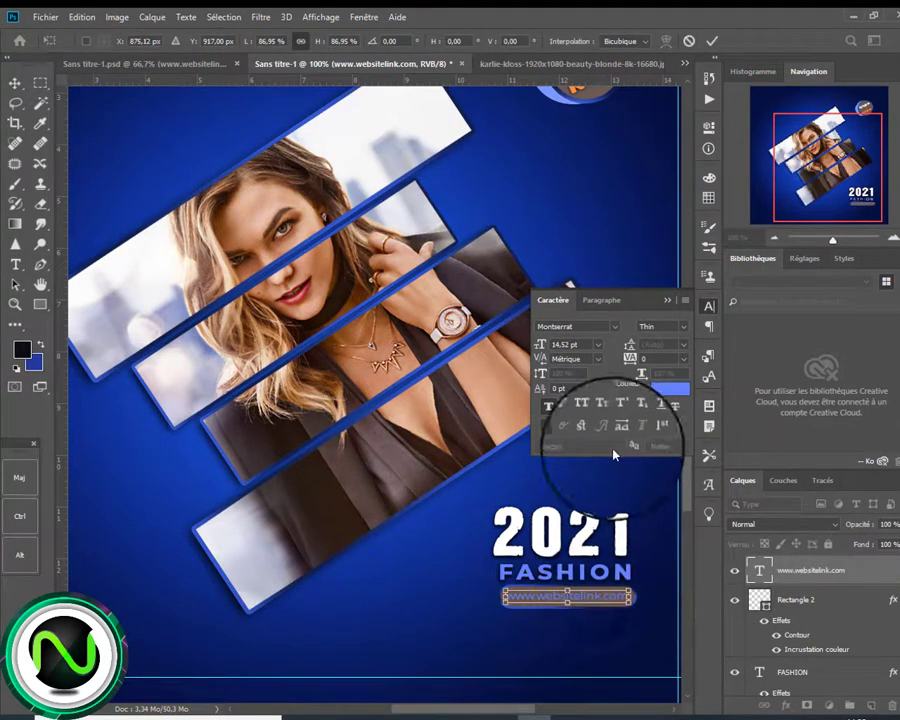
{"action": "left_click", "coordinate": [683, 326]}
{"action": "key", "text": "Return"}
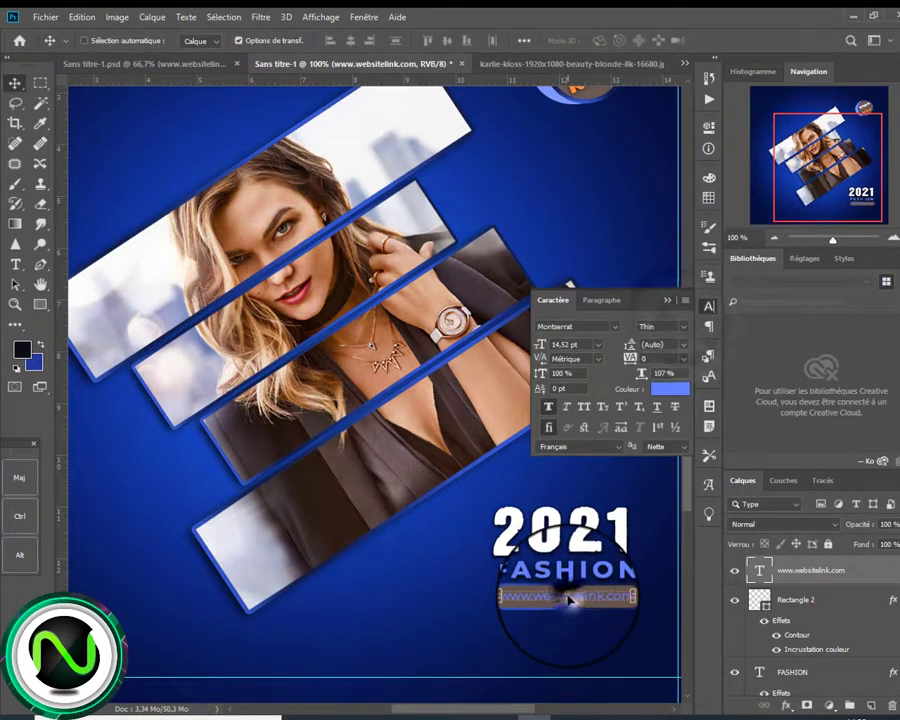
Change the website text's weight to Regular and scale it down slightly to fit the pill.
{"action": "left_click", "coordinate": [684, 336]}
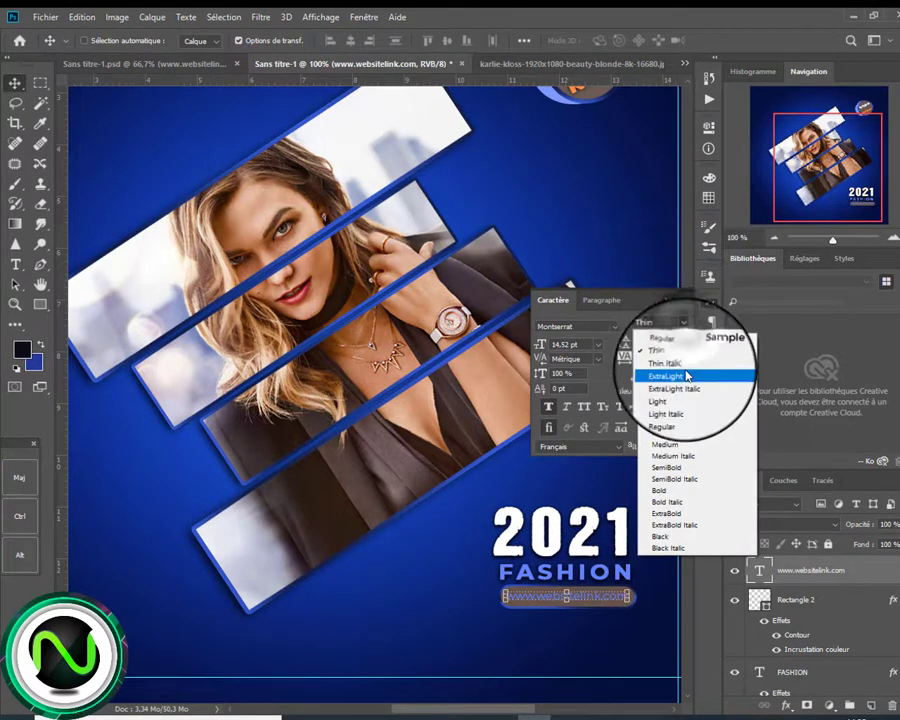
{"action": "left_click", "coordinate": [672, 419]}
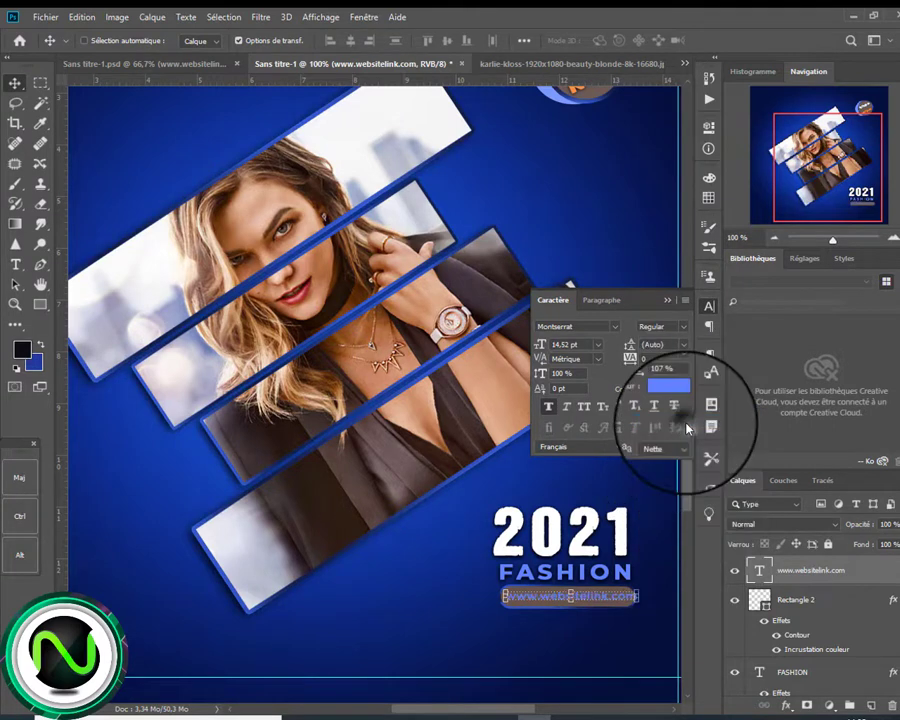
{"action": "left_click_drag", "start_coordinate": [634, 605], "coordinate": [629, 611]}
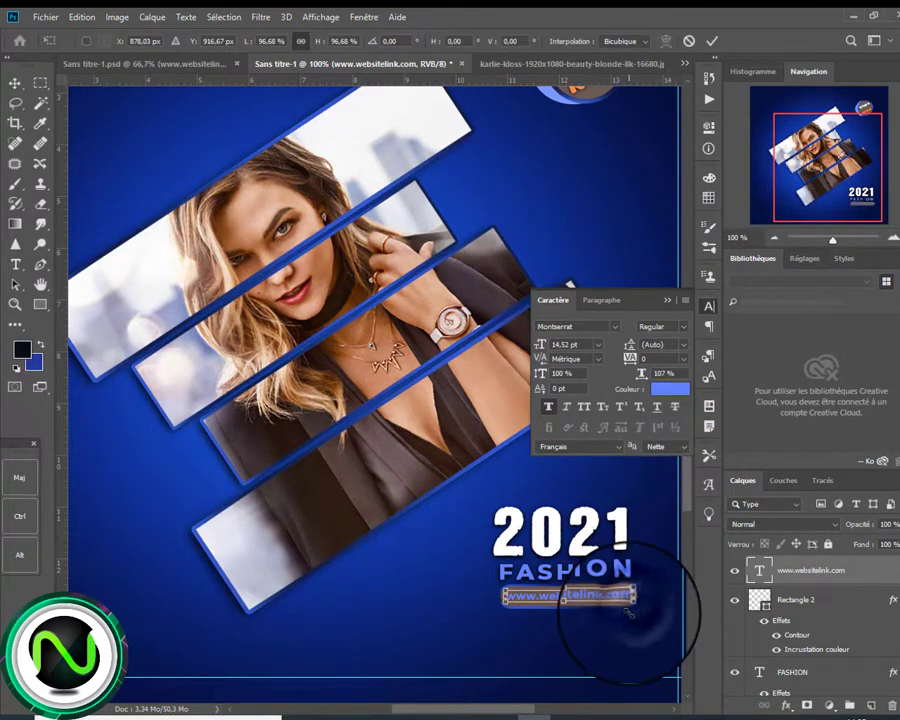
{"action": "key", "text": "Return"}
{"action": "key", "text": "Return"}
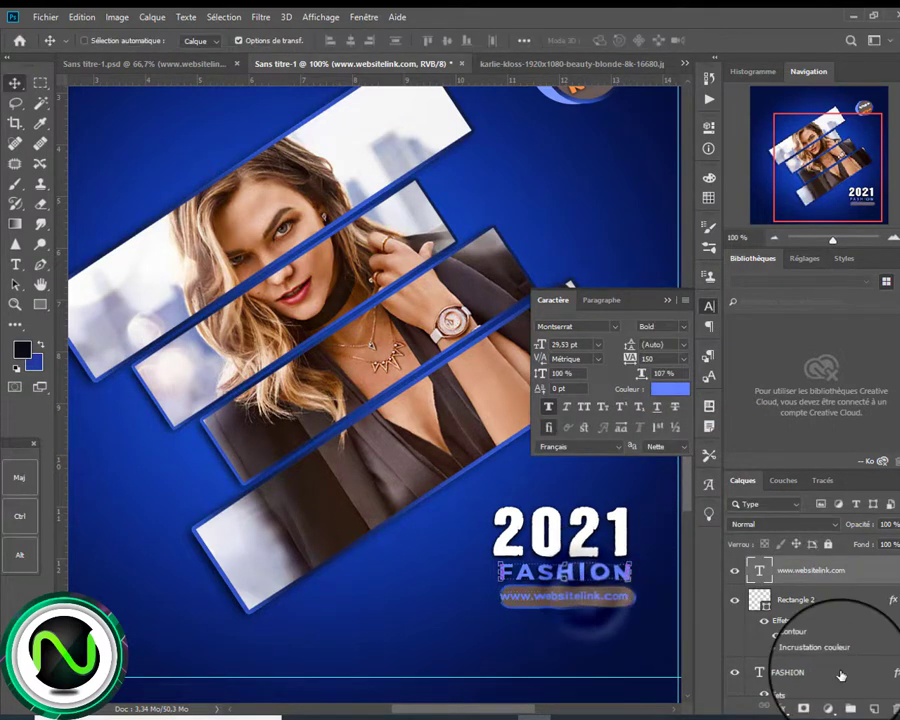
Scale the website text to 93.93% and centre it within the pill.
{"action": "left_click", "coordinate": [840, 670]}
{"action": "scroll", "coordinate": [895, 620], "scroll_direction": "up", "scroll_amount": 1}
{"action": "left_click", "coordinate": [885, 575]}
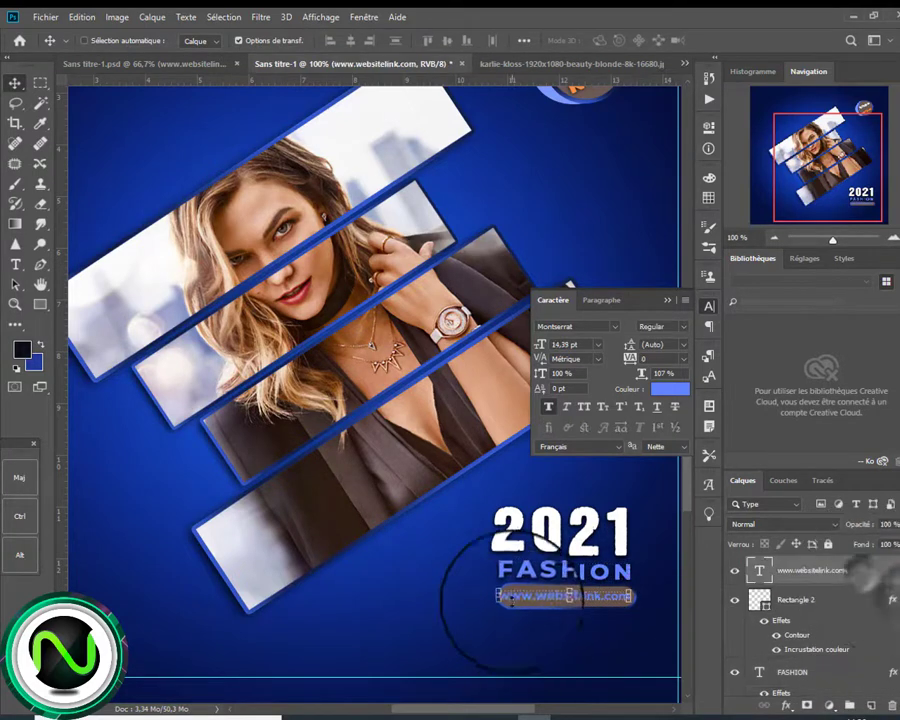
{"action": "left_click_drag", "start_coordinate": [502, 595], "coordinate": [508, 620]}
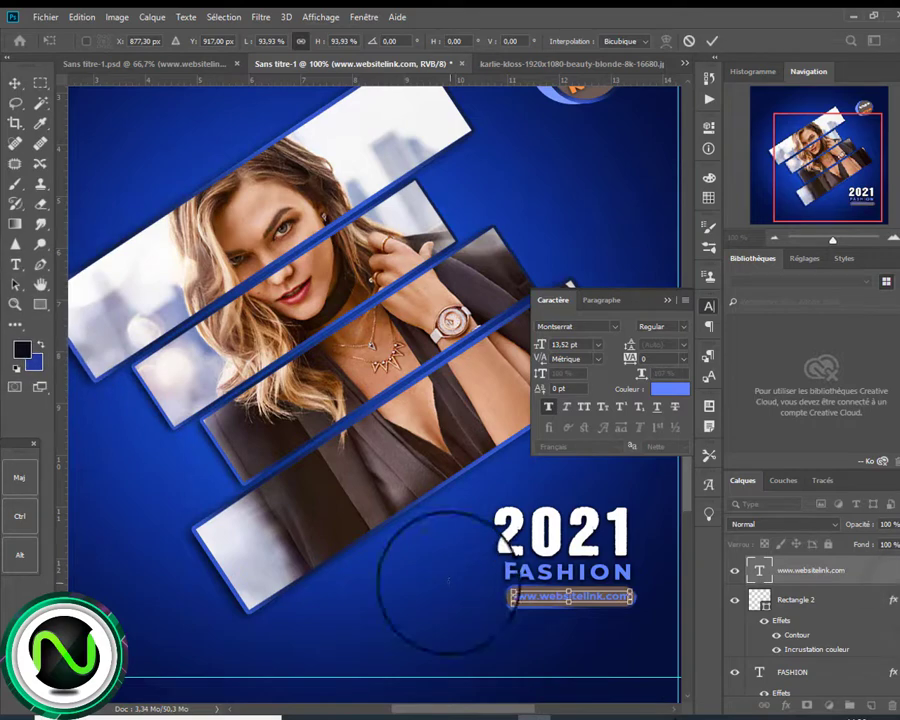
{"action": "key", "text": "Return"}
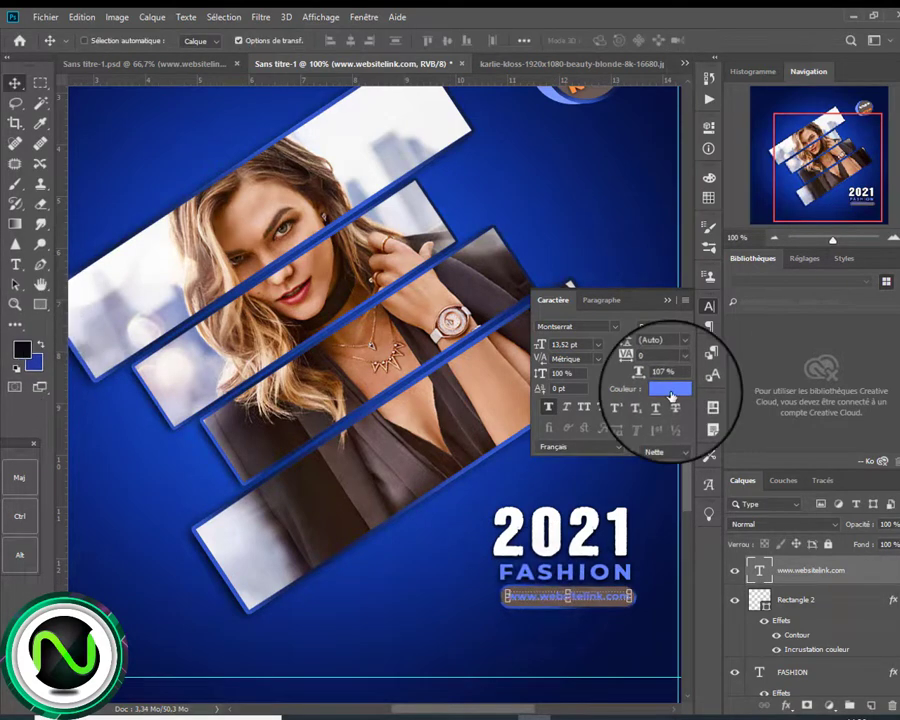
Recolour the website text with the orange sampled from the badge's NOW text.
{"action": "left_click", "coordinate": [668, 391]}
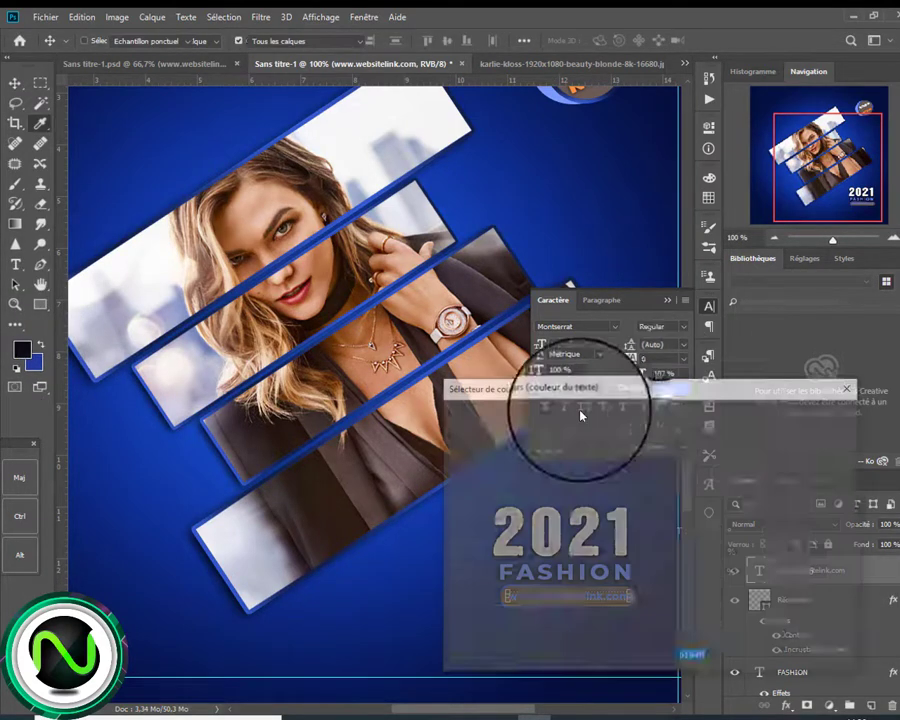
{"action": "left_click", "coordinate": [576, 88]}
{"action": "left_click", "coordinate": [790, 414]}
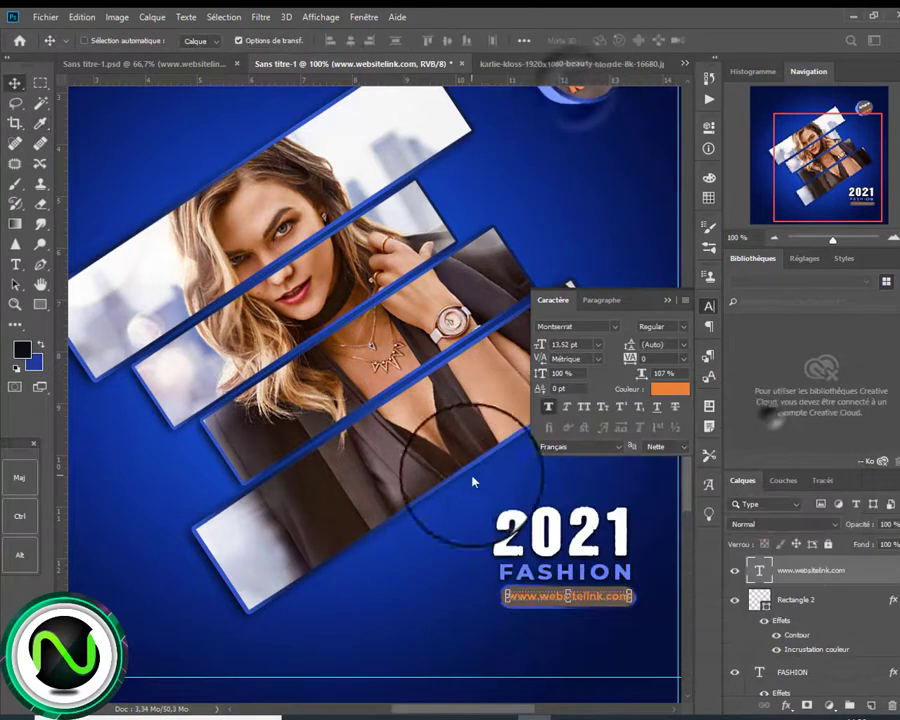
Recolour the FASHION text to orange ff8e41, sampled from the badge's NOW text.
{"action": "left_click", "coordinate": [830, 676]}
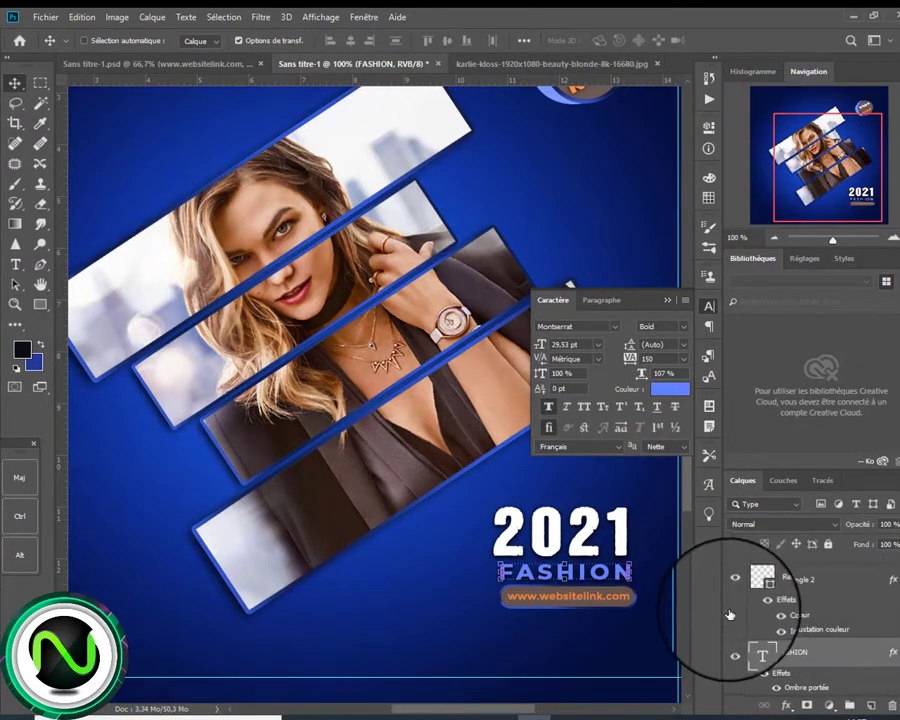
{"action": "left_click", "coordinate": [672, 388]}
{"action": "left_click", "coordinate": [585, 80]}
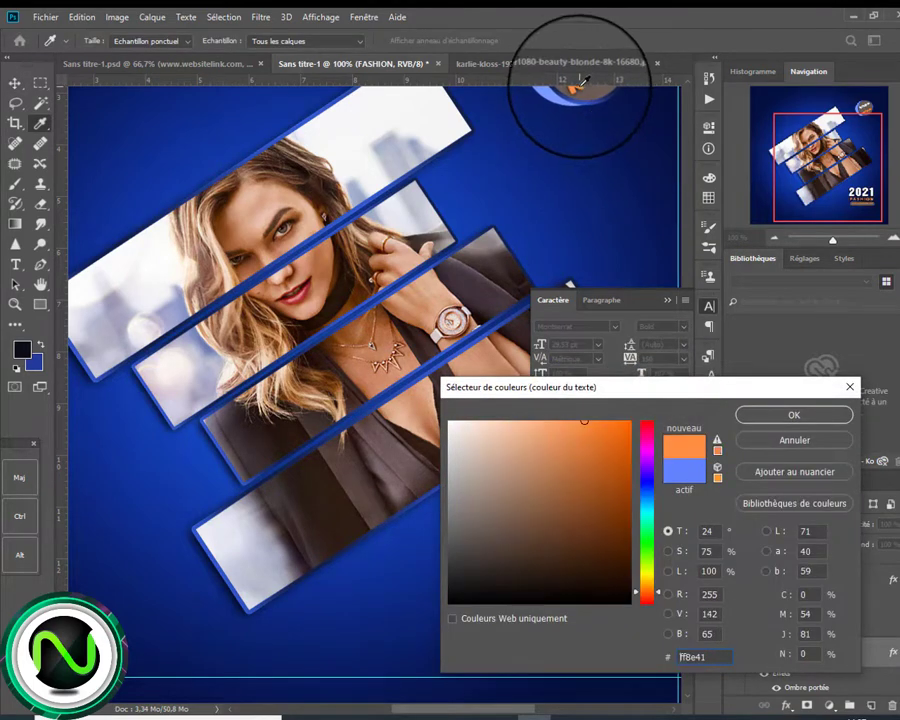
{"action": "key", "text": "Return"}
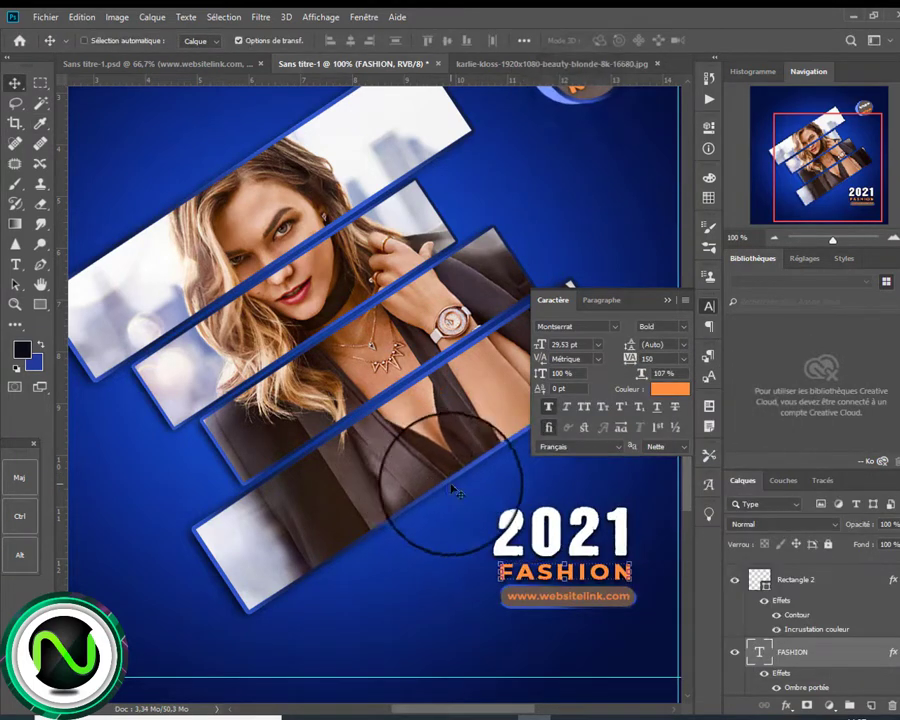
Add the white 72 pt DCC - Ash text NEW near the design's upper-left corner and place its layer on top of the stack.
{"action": "left_click_drag", "start_coordinate": [899, 595], "coordinate": [898, 680]}
{"action": "left_click", "coordinate": [858, 570]}
{"action": "left_click", "coordinate": [774, 238]}
{"action": "left_click", "coordinate": [667, 300]}
{"action": "left_click", "coordinate": [855, 682]}
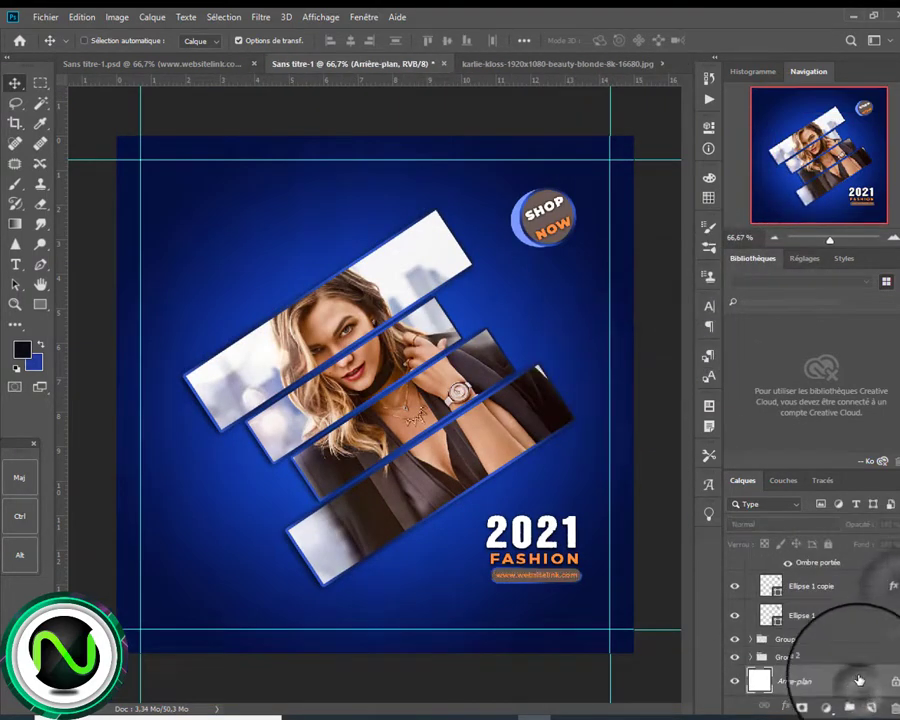
{"action": "left_click", "coordinate": [30, 263]}
{"action": "left_click", "coordinate": [173, 185]}
{"action": "type", "text": "NEW, RVB/"}
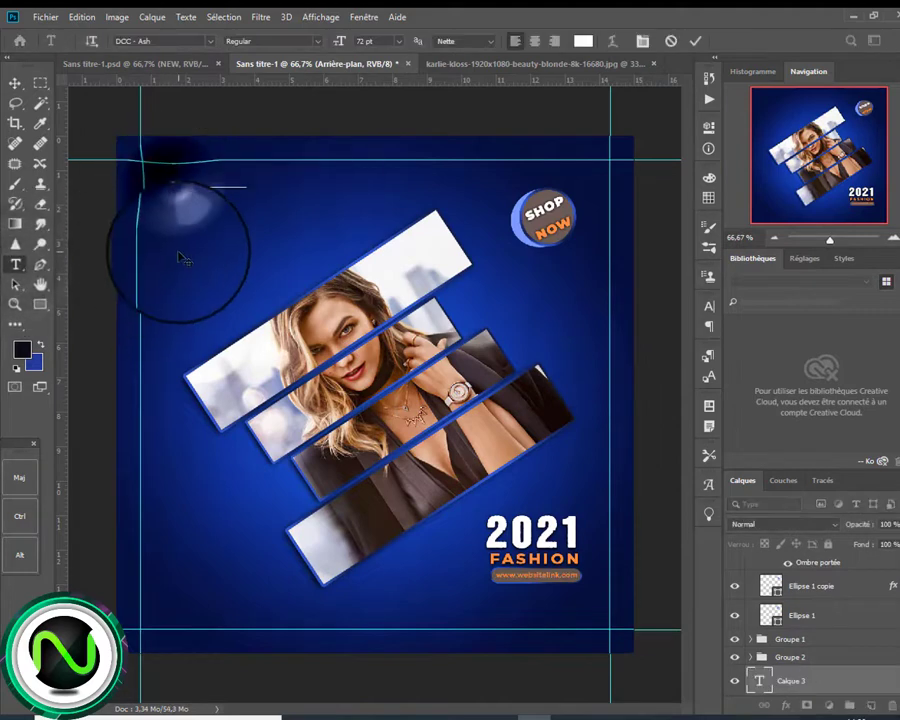
{"action": "left_click_drag", "start_coordinate": [862, 672], "coordinate": [790, 558]}
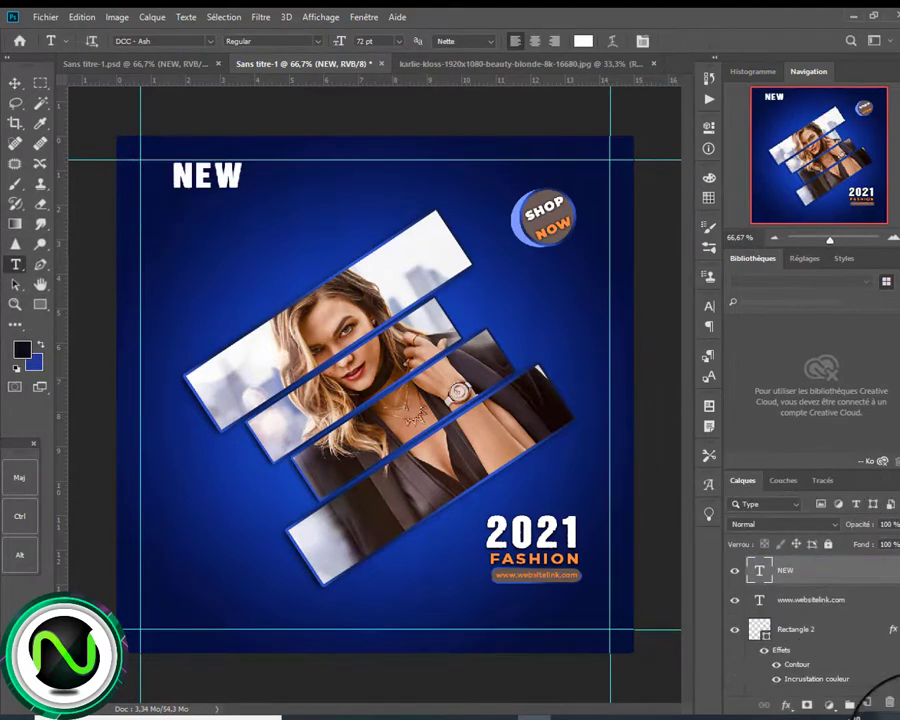
Move the NEW text down and slightly left, level with the badge, and scale it down slightly.
{"action": "left_click", "coordinate": [14, 82]}
{"action": "mouse_move", "coordinate": [190, 178]}
{"action": "left_mouse_down"}
{"action": "mouse_move", "coordinate": [172, 180]}
{"action": "mouse_move", "coordinate": [184, 181]}
{"action": "mouse_move", "coordinate": [189, 203]}
{"action": "left_mouse_up"}
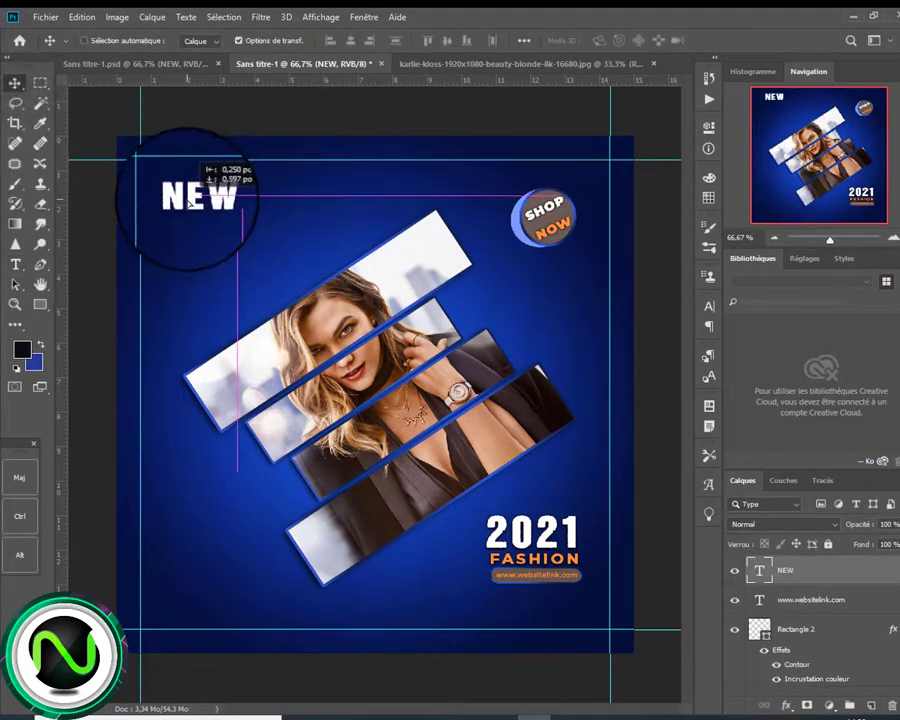
{"action": "key", "text": "ctrl+t"}
{"action": "key", "text": "Return"}
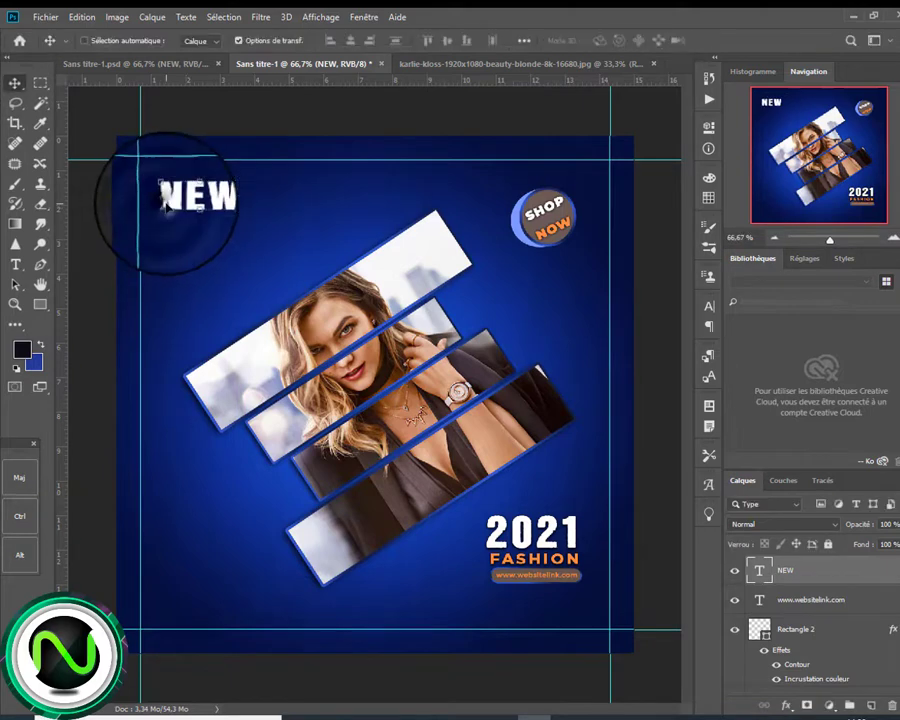
Style the NEW text with a 1 px inside gradient stroke, gradient overlay and drop shadow, with ecedee as the stroke gradient's first stop.
{"action": "left_click", "coordinate": [788, 712]}
{"action": "left_click", "coordinate": [810, 566]}
{"action": "left_click", "coordinate": [370, 290]}
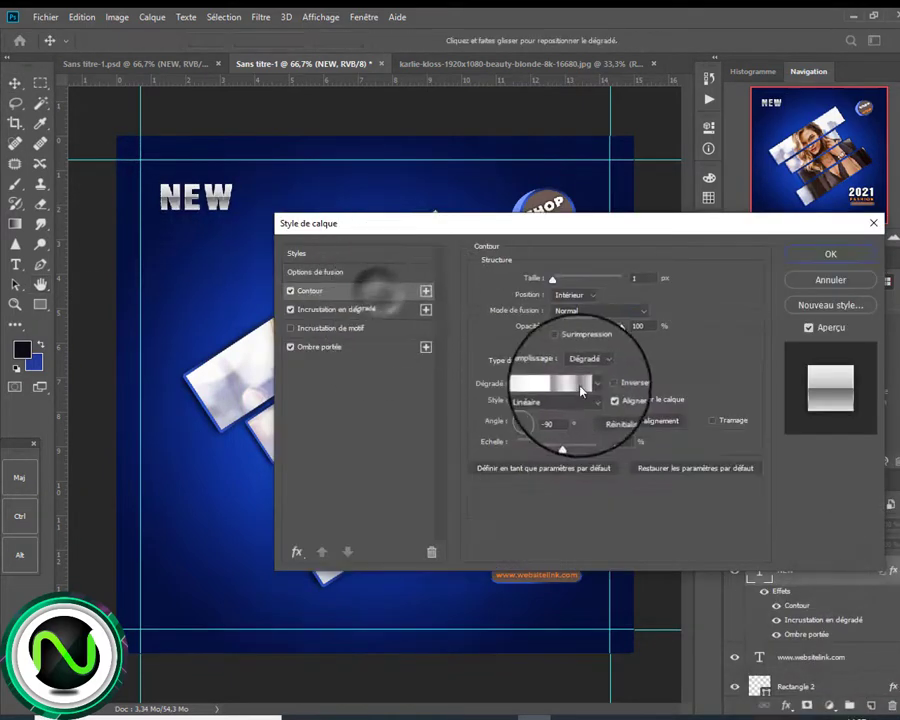
{"action": "left_click", "coordinate": [581, 390]}
{"action": "double_click", "coordinate": [542, 524]}
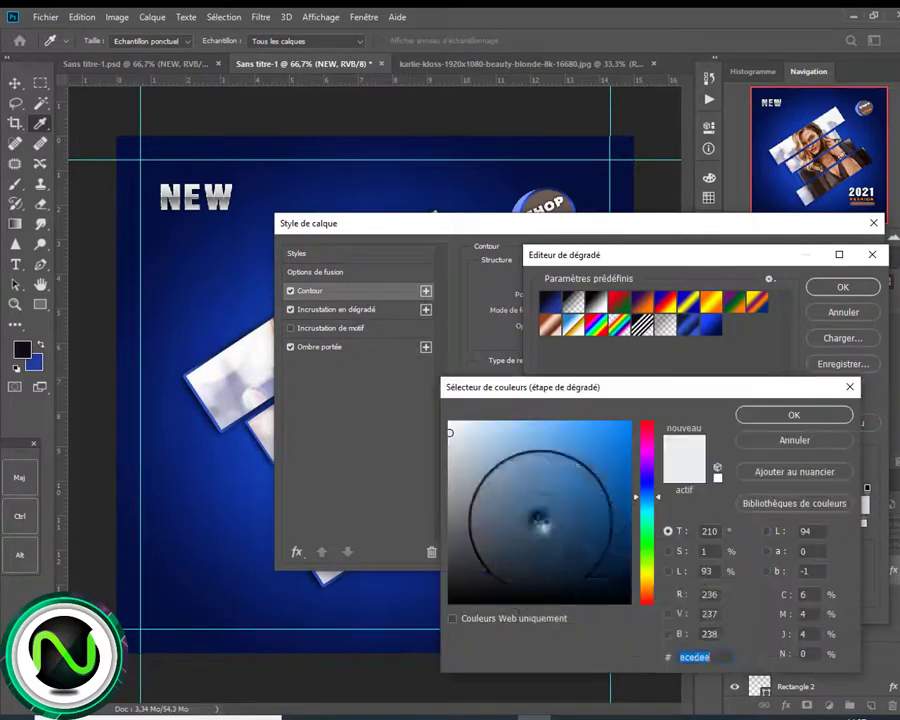
{"action": "key", "text": "Return"}
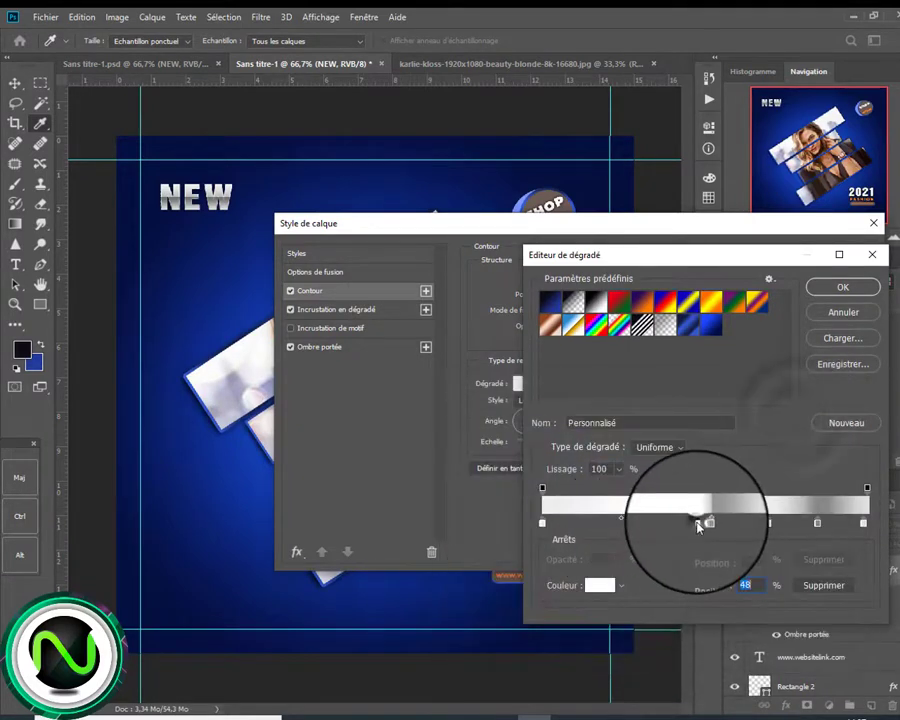
Set the NEW stroke gradient's stops to white at 48%, grey at 51%, and ecedee for the following stop.
{"action": "double_click", "coordinate": [698, 524]}
{"action": "left_click", "coordinate": [765, 412]}
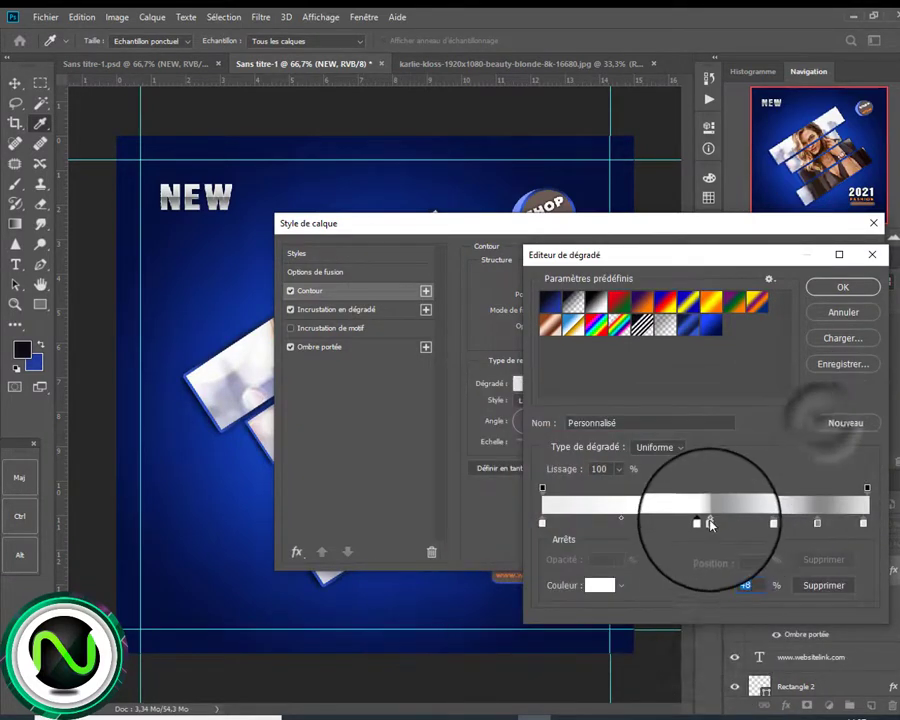
{"action": "double_click", "coordinate": [709, 522]}
{"action": "key", "text": "Return"}
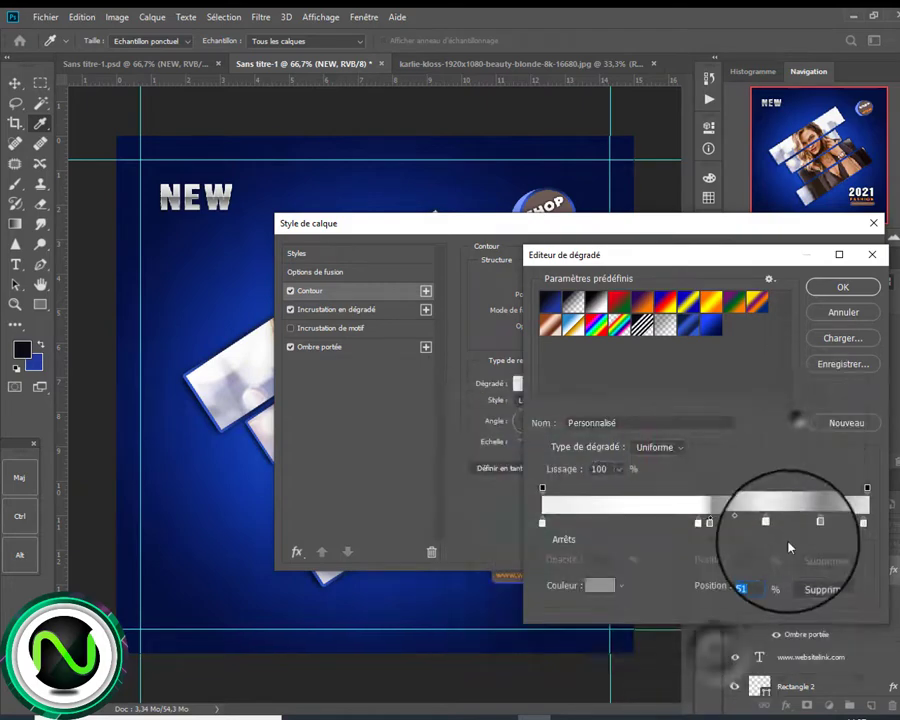
{"action": "double_click", "coordinate": [769, 523]}
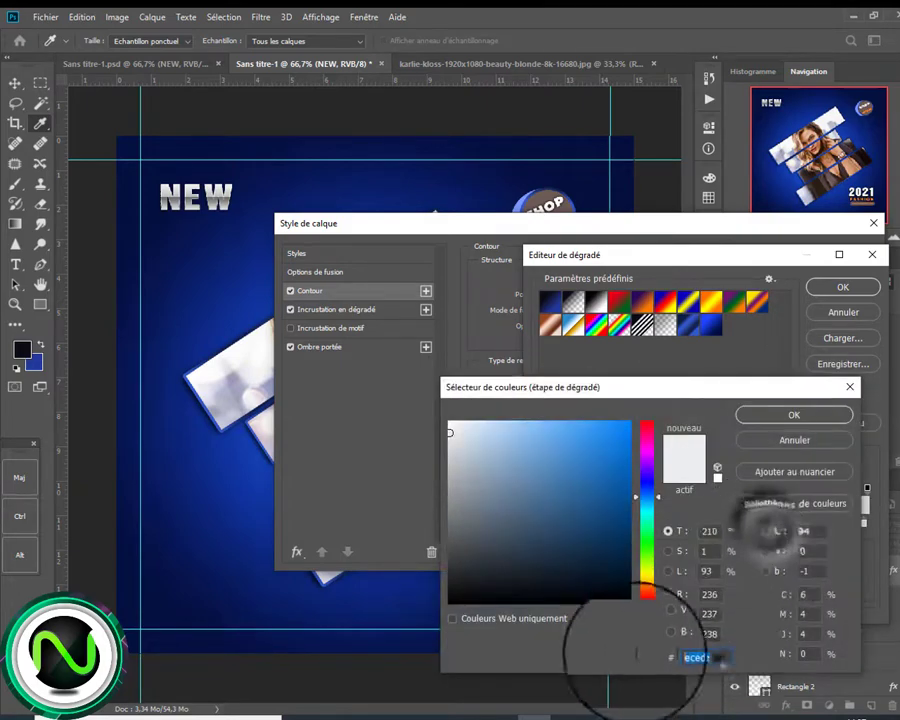
{"action": "left_click", "coordinate": [797, 414]}
Finish the NEW stroke gradient with stops 868687 and e0e0e0, using a linear style at -90° and 100% scale.
{"action": "double_click", "coordinate": [815, 523]}
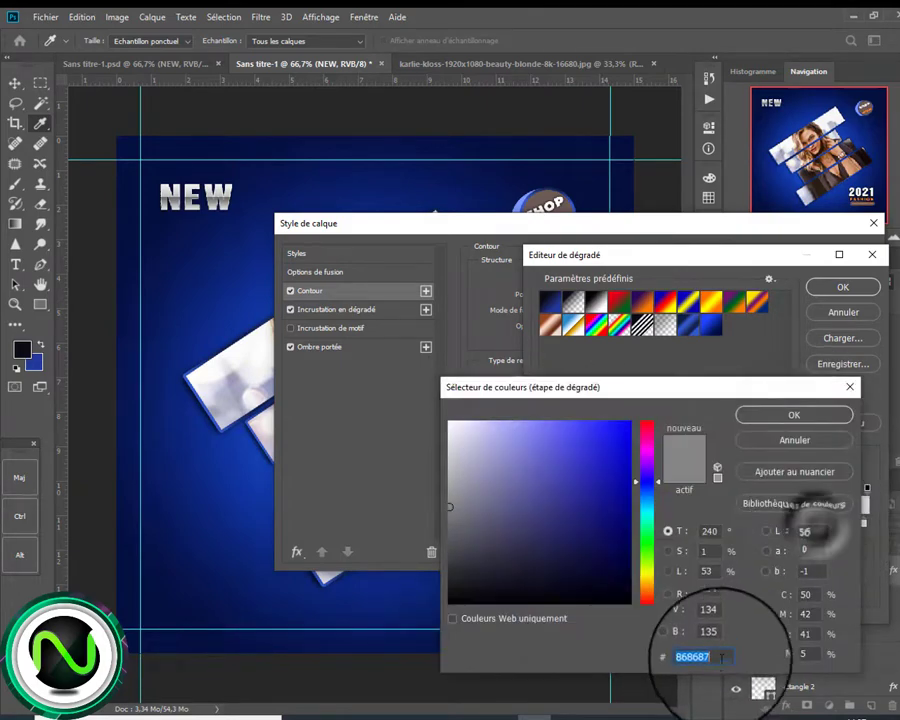
{"action": "left_click", "coordinate": [740, 410]}
{"action": "double_click", "coordinate": [864, 523]}
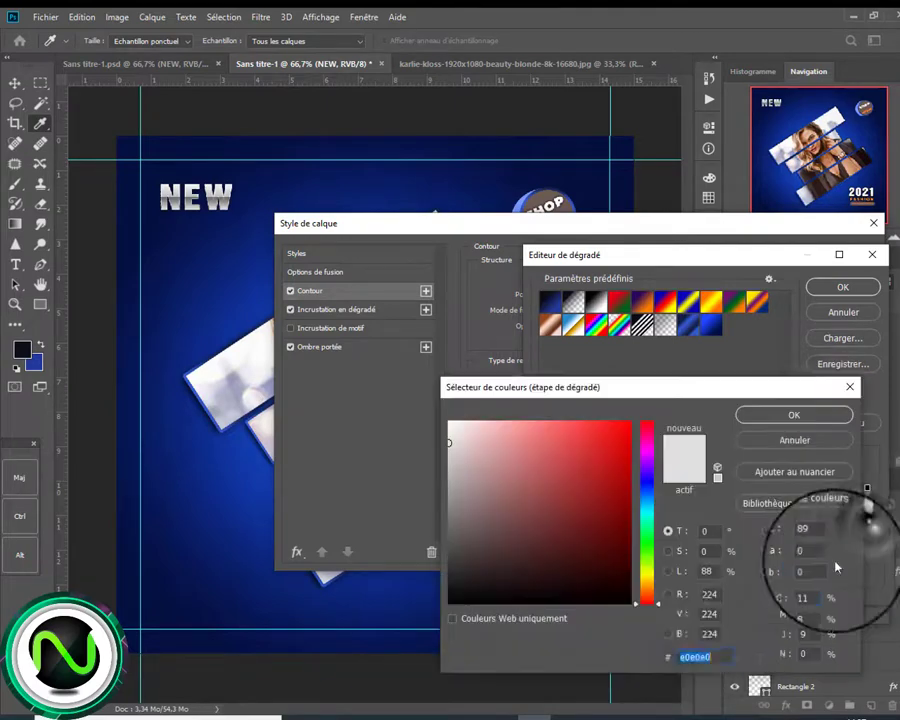
{"action": "left_click", "coordinate": [735, 411]}
{"action": "left_click", "coordinate": [845, 287]}
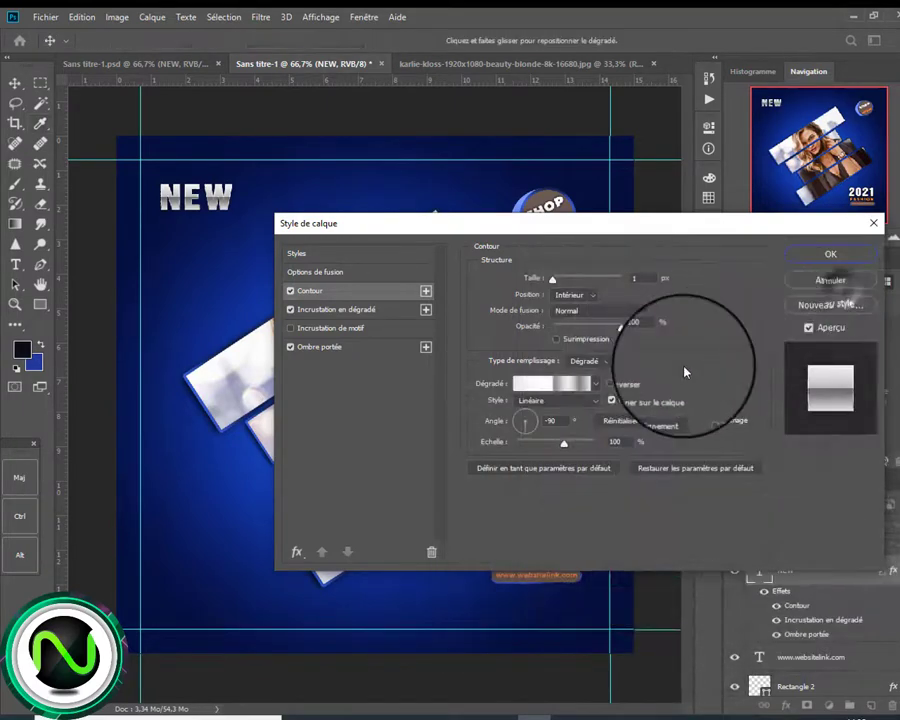
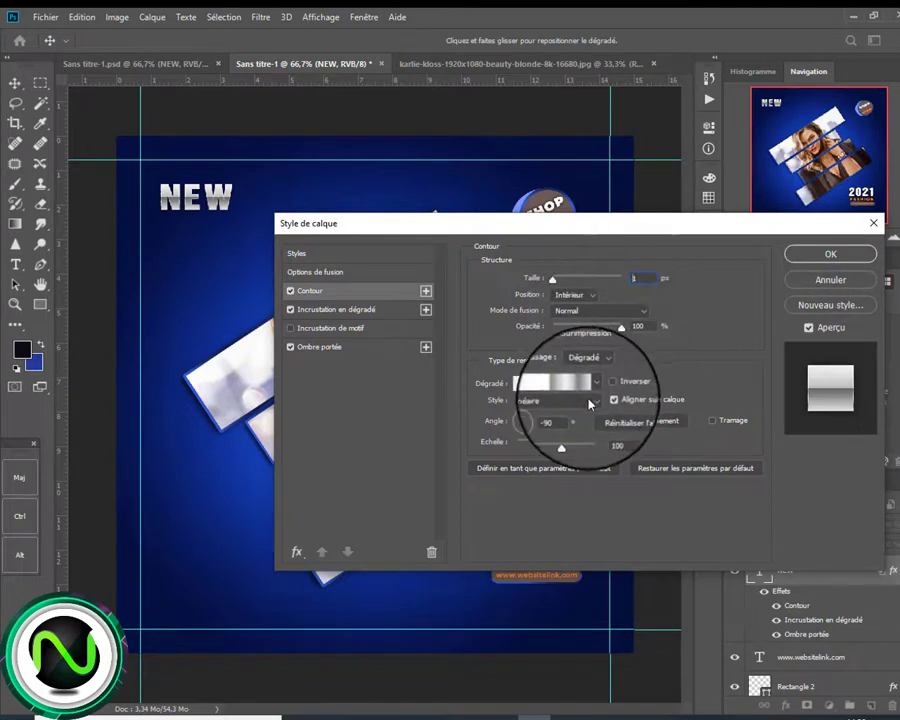
{"action": "double_click", "coordinate": [617, 442]}
Set the NEW text's reversed linear gradient overlay at -90° with a light grey start, dark grey at 50% and near-white at 100%.
{"action": "left_click", "coordinate": [350, 310]}
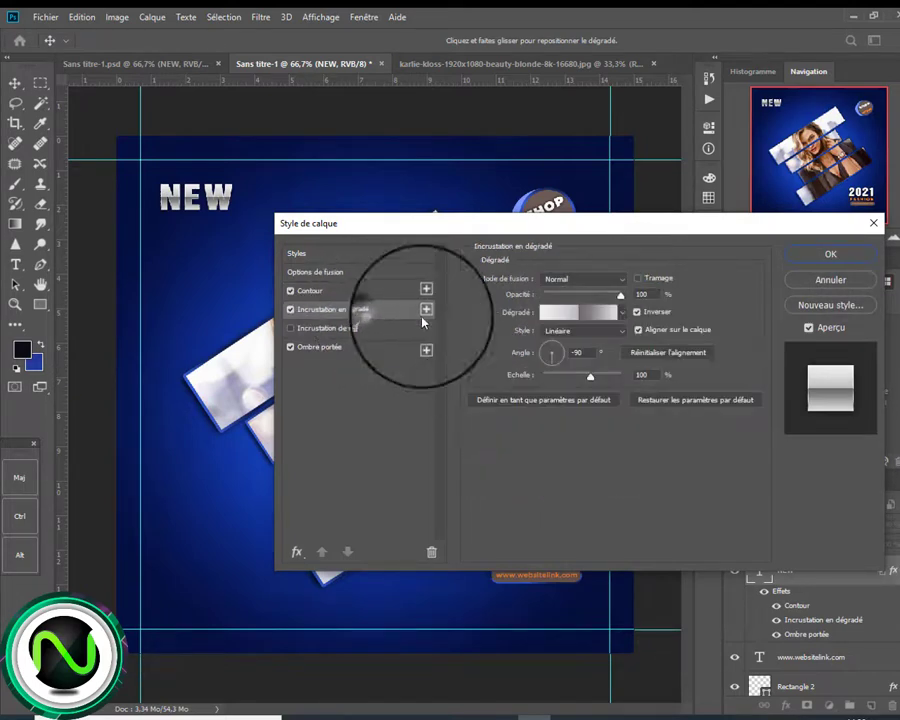
{"action": "left_click", "coordinate": [556, 314]}
{"action": "left_click", "coordinate": [542, 523]}
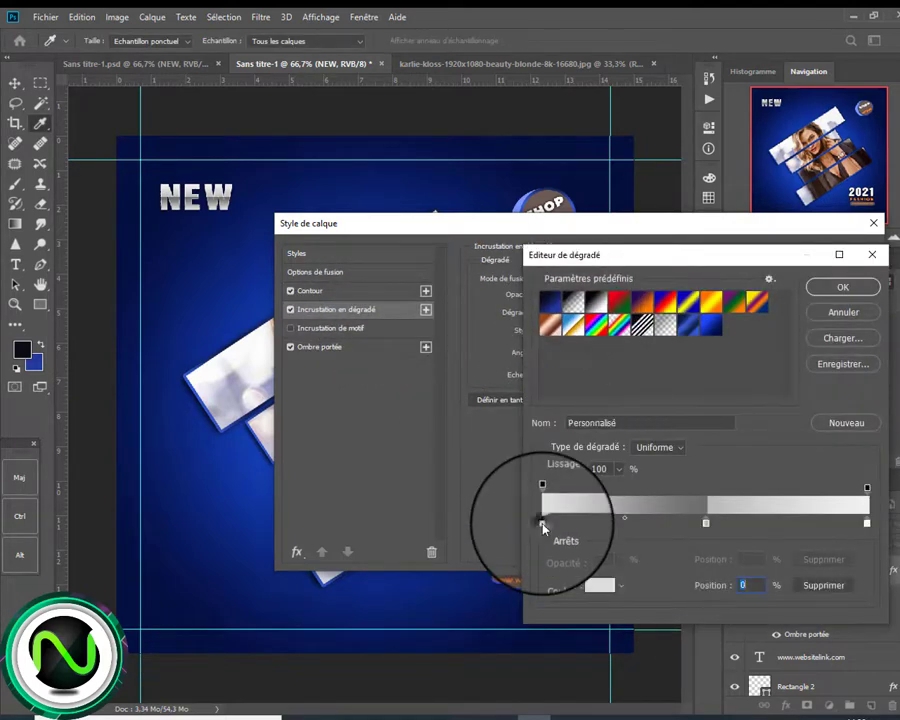
{"action": "left_click", "coordinate": [600, 585]}
{"action": "left_click", "coordinate": [784, 441]}
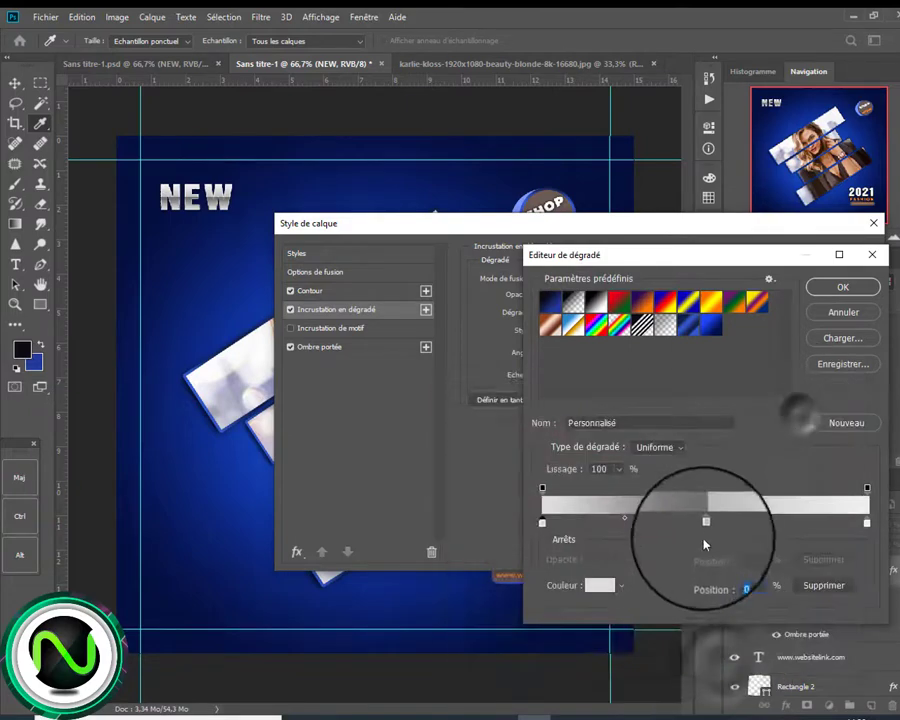
{"action": "double_click", "coordinate": [705, 521]}
{"action": "left_click", "coordinate": [828, 413]}
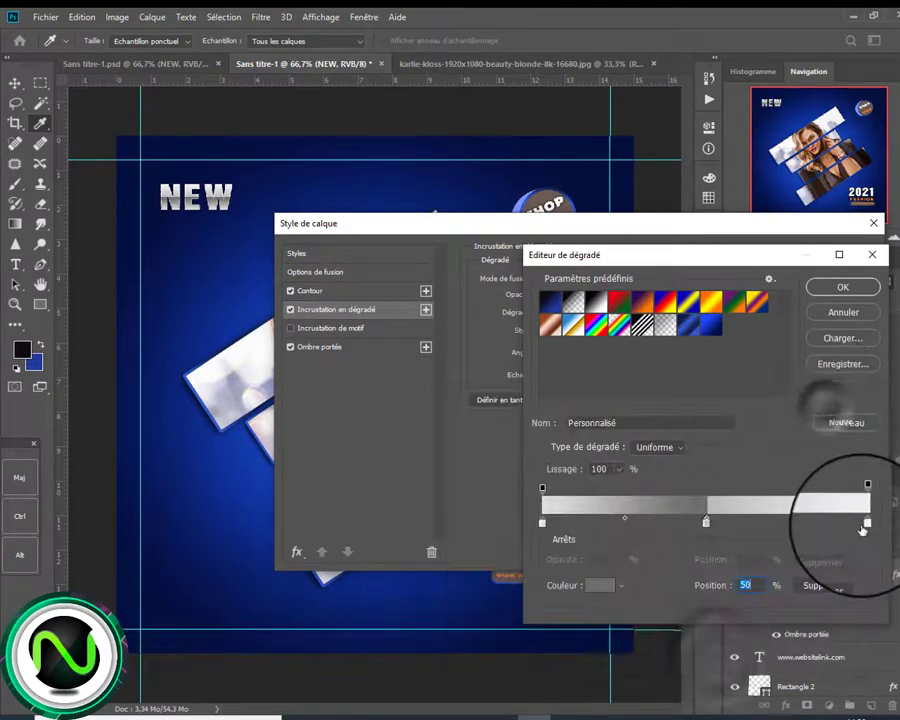
{"action": "double_click", "coordinate": [868, 519]}
{"action": "left_click", "coordinate": [791, 414]}
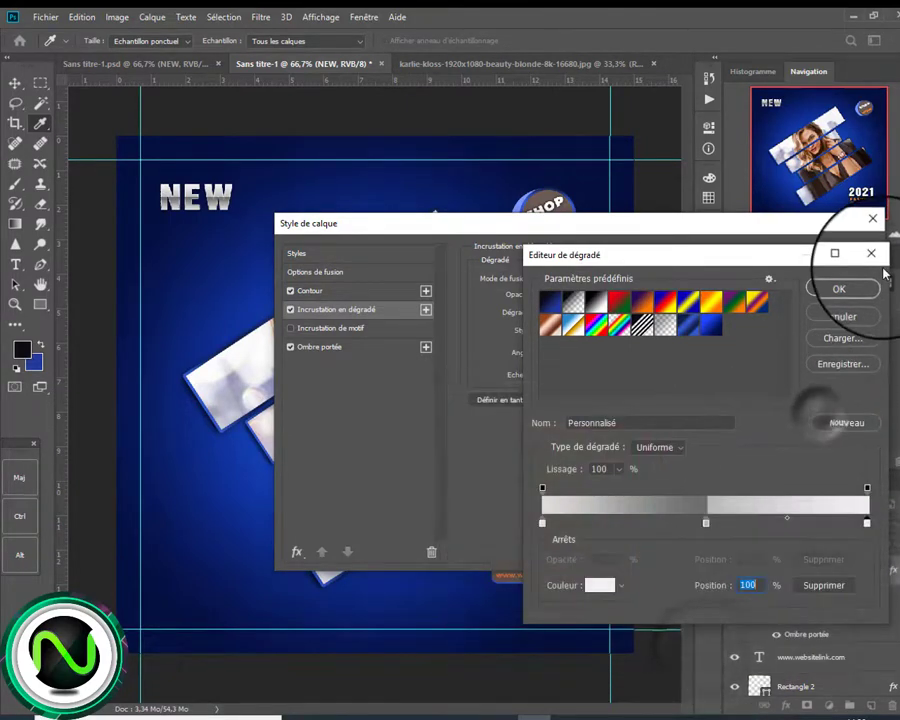
{"action": "left_click", "coordinate": [840, 287]}
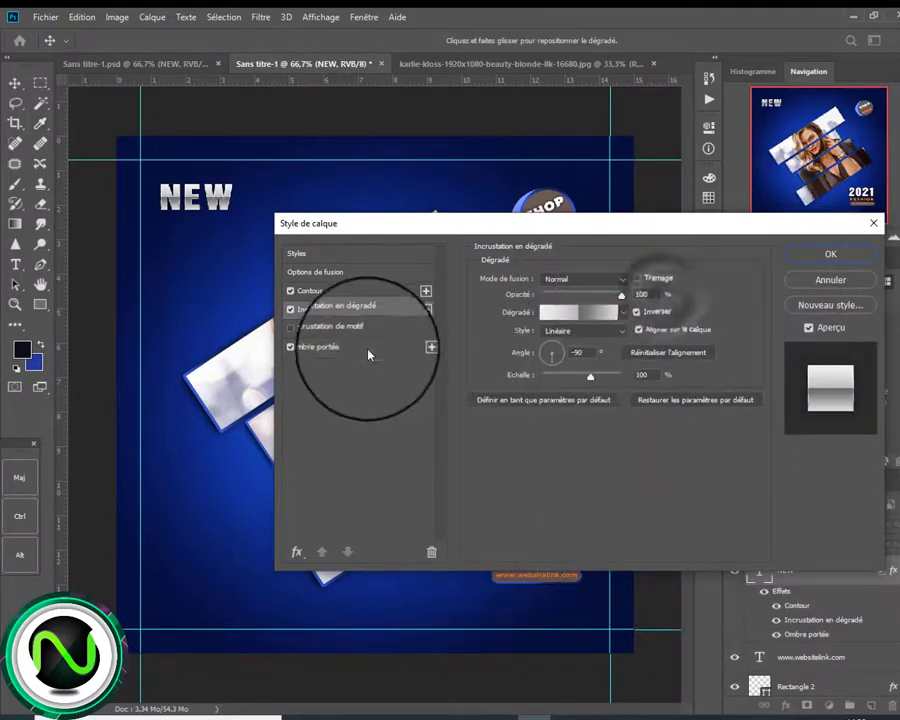
Give the NEW text a black Multiply drop shadow at 50% opacity, 90° angle and 1 px distance, and apply the style.
{"action": "left_click", "coordinate": [320, 347]}
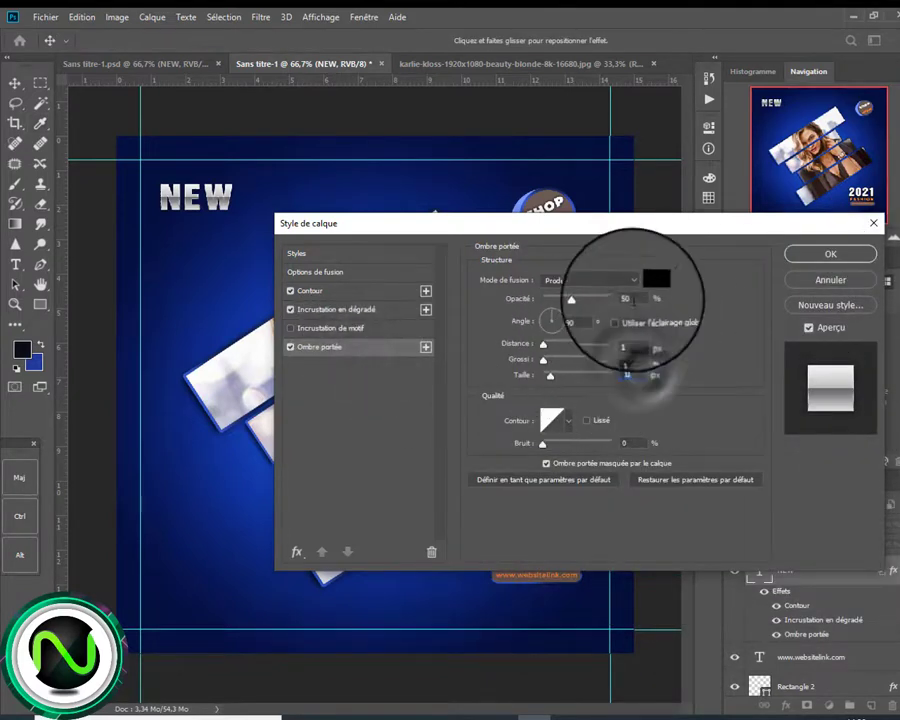
{"action": "left_click", "coordinate": [829, 254]}
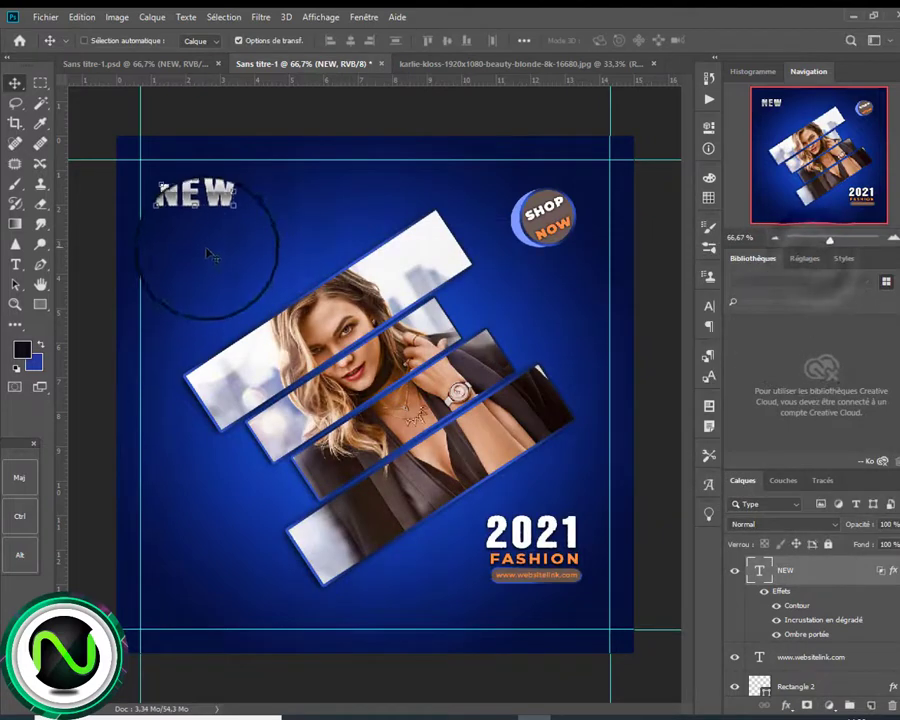
{"action": "key", "text": "ctrl+t"}
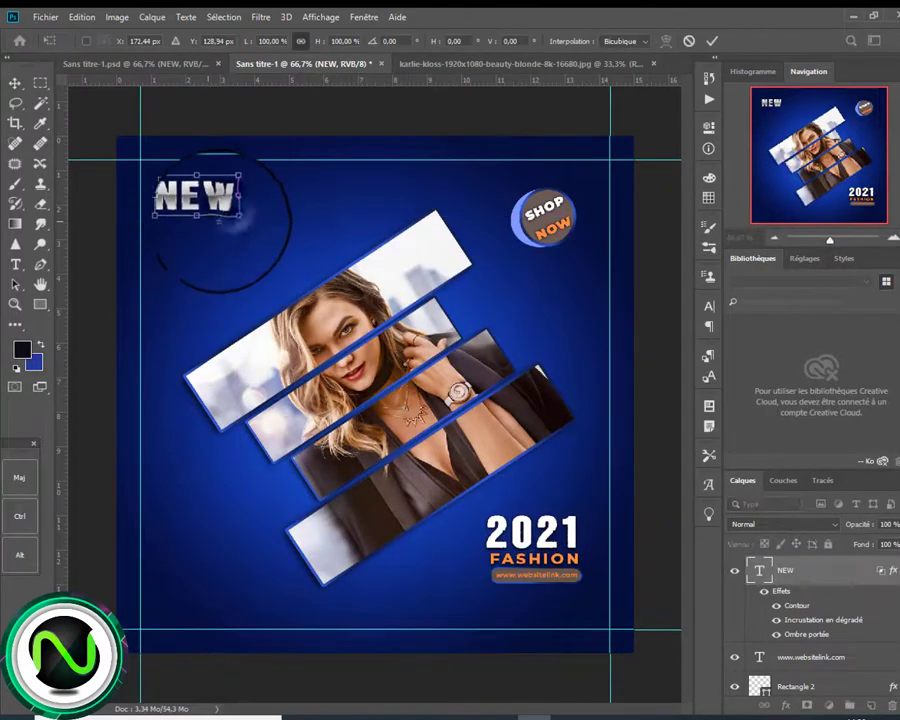
{"action": "key", "text": "Return"}
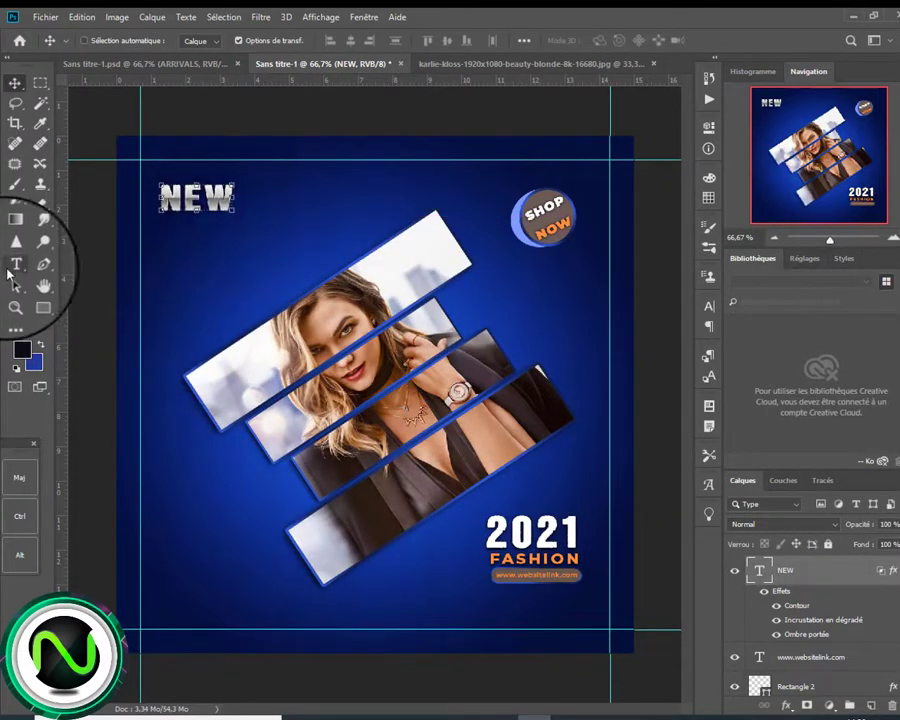
Add the white 72 pt DCC - Ash text ARRIVALS and place it directly below the NEW text.
{"action": "left_click", "coordinate": [194, 251]}
{"action": "type", "text": "ARRIVALS"}
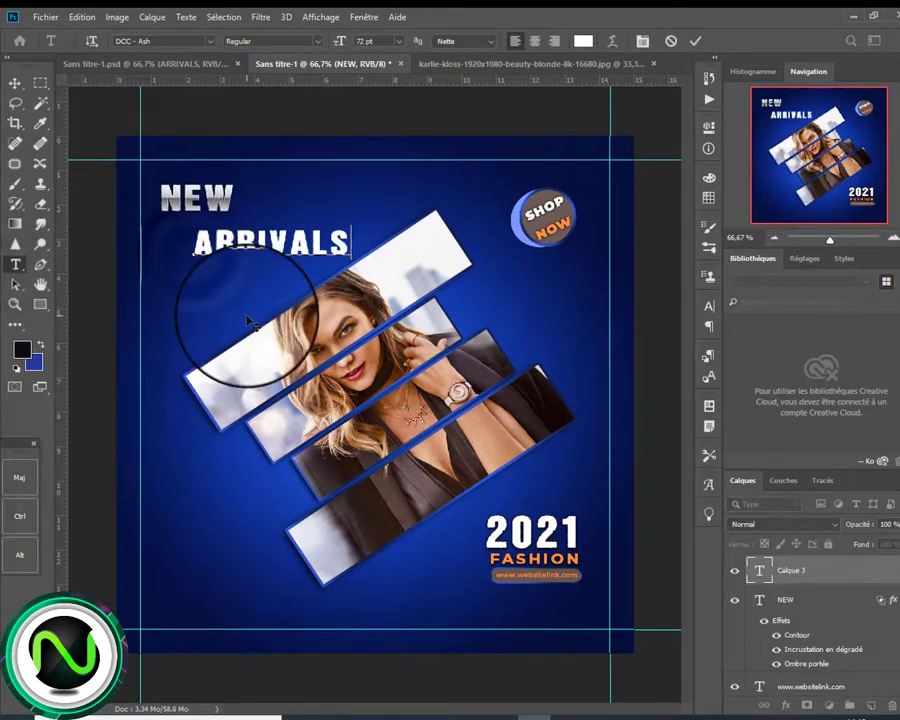
{"action": "left_click_drag", "start_coordinate": [248, 318], "coordinate": [221, 307]}
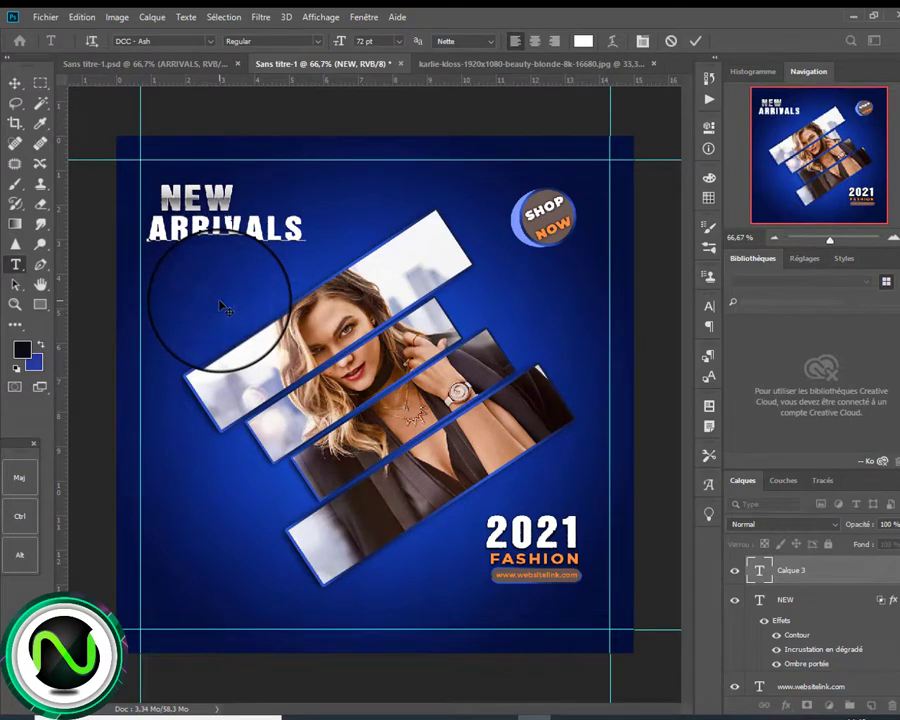
{"action": "left_click", "coordinate": [860, 572]}
Apply an orange style to ARRIVALS with a 1 px inside stroke in dc6b00 and a white Normal inner glow at 40% opacity.
{"action": "left_click", "coordinate": [786, 705]}
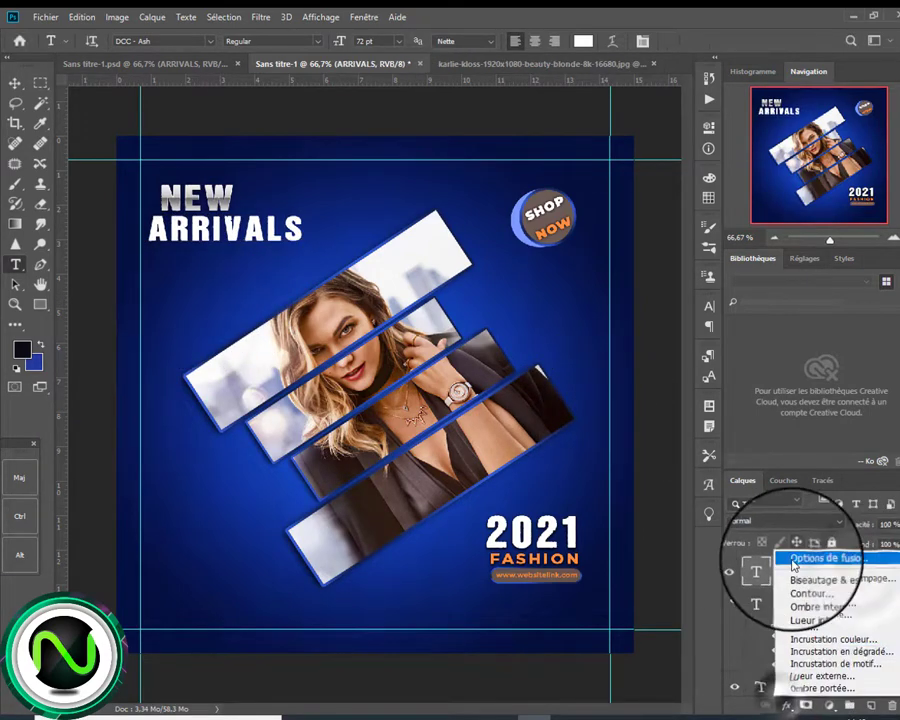
{"action": "left_click", "coordinate": [826, 553]}
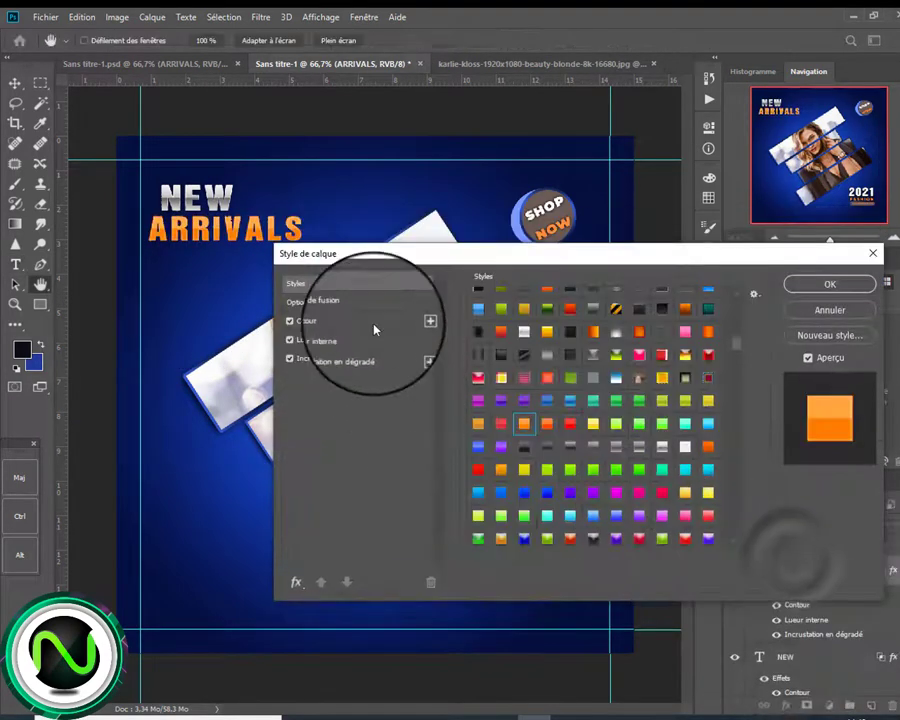
{"action": "left_click", "coordinate": [372, 323]}
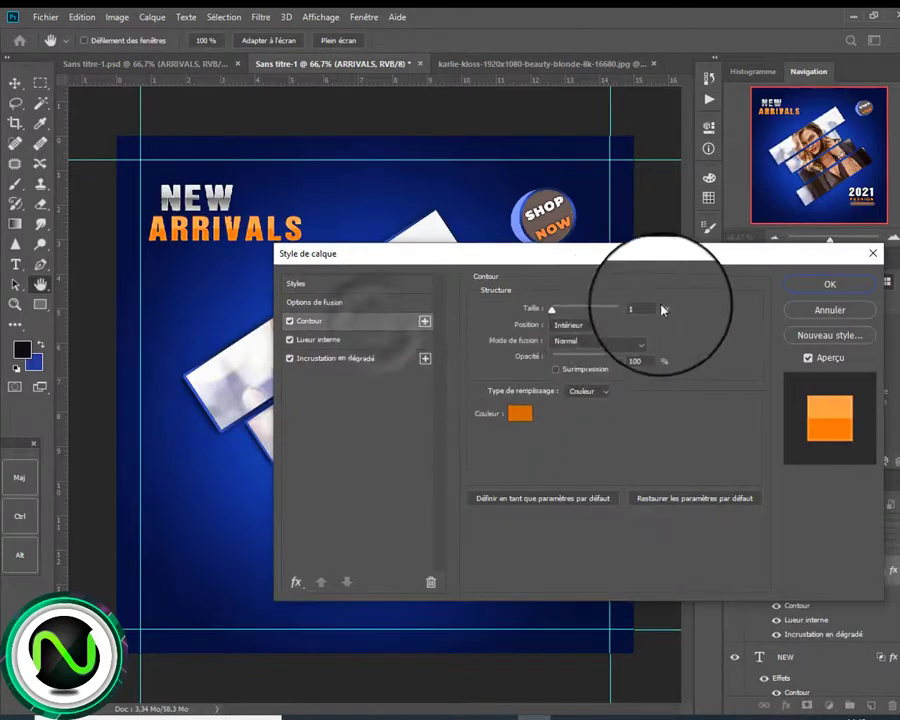
{"action": "left_click", "coordinate": [519, 414]}
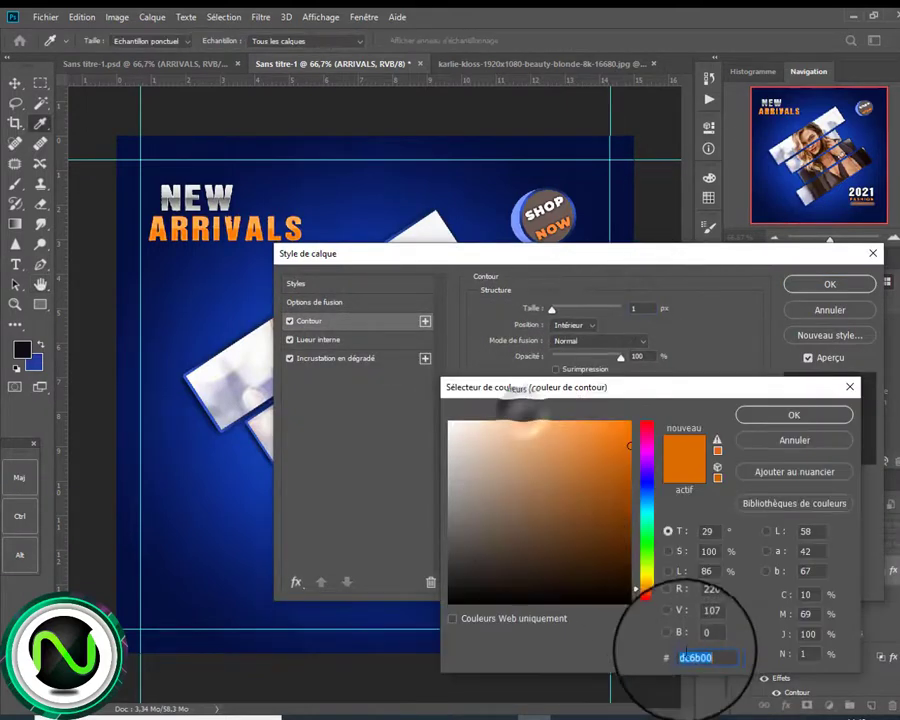
{"action": "left_click", "coordinate": [794, 415]}
{"action": "left_click", "coordinate": [318, 339]}
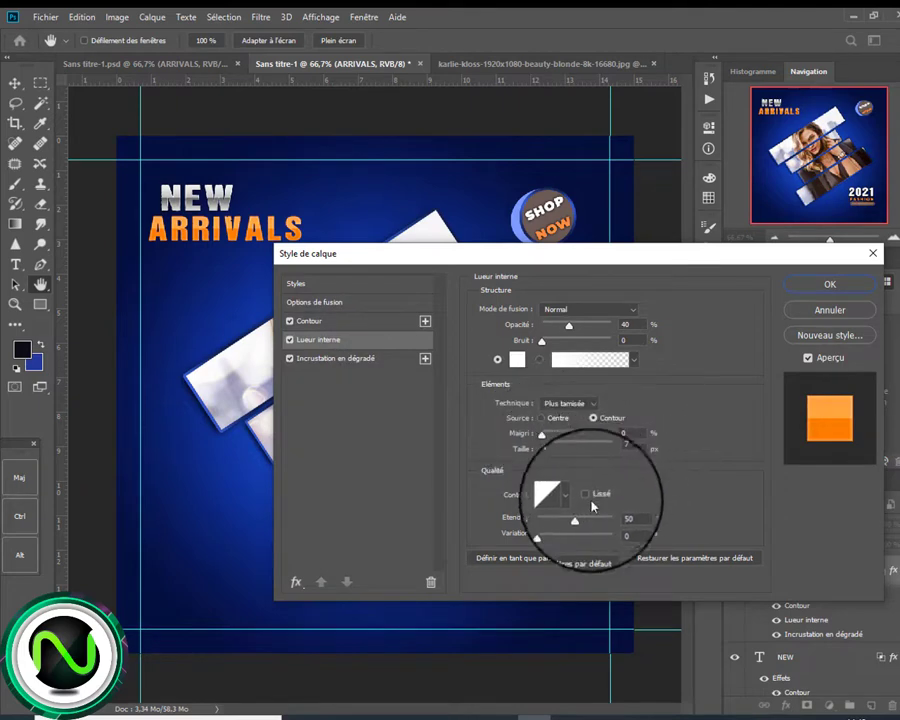
Set the ARRIVALS linear gradient overlay at 90° from ff7d00 through orange at 51% to lighter orange at 100%, and apply the style.
{"action": "left_click", "coordinate": [345, 357]}
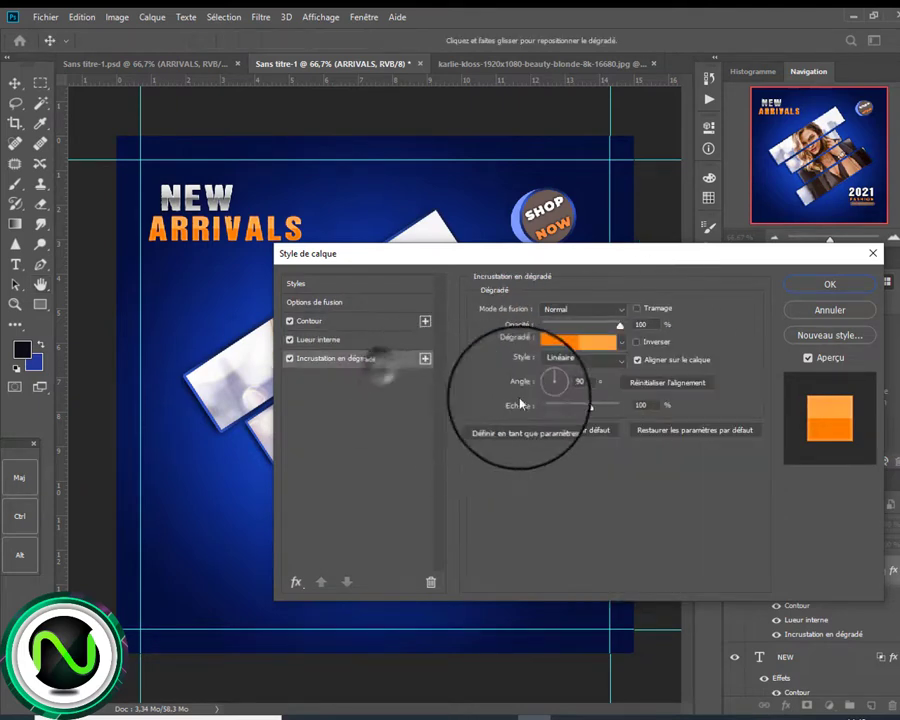
{"action": "left_click", "coordinate": [575, 340]}
{"action": "double_click", "coordinate": [542, 523]}
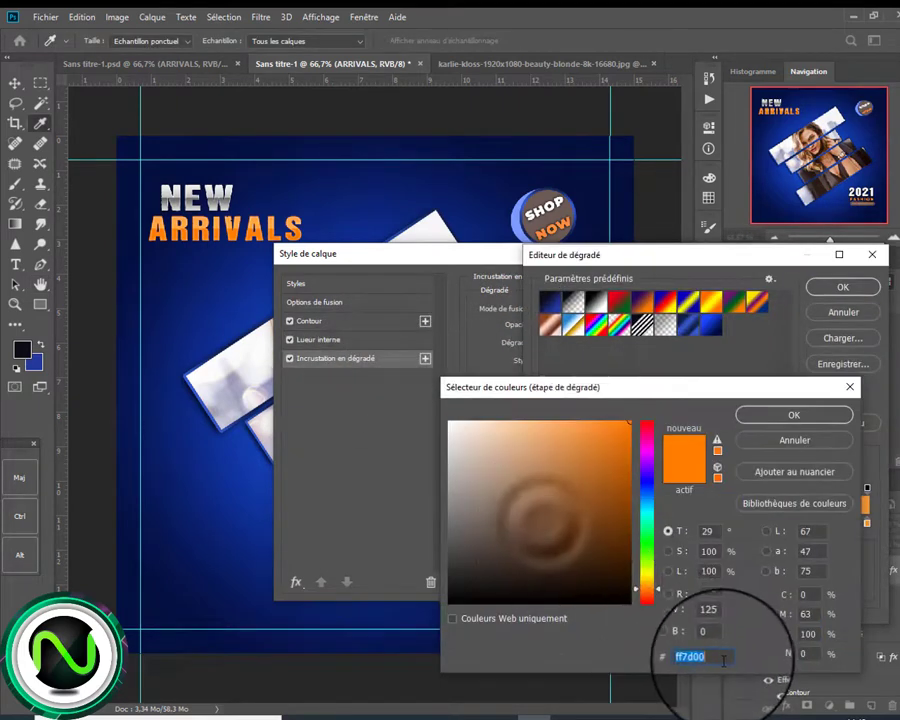
{"action": "left_click", "coordinate": [752, 413]}
{"action": "double_click", "coordinate": [703, 523]}
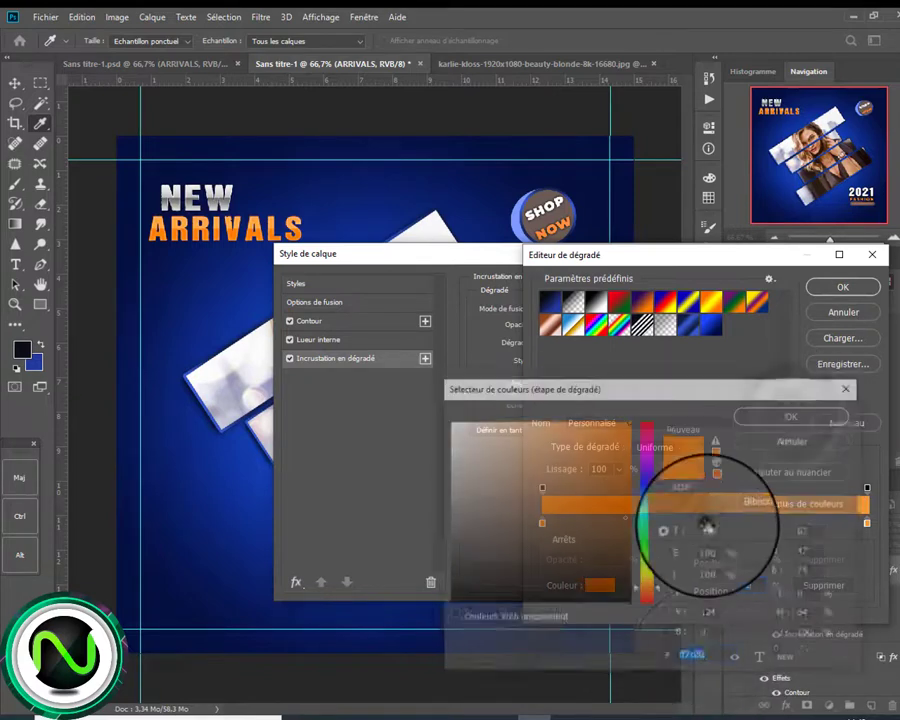
{"action": "key", "text": "Return"}
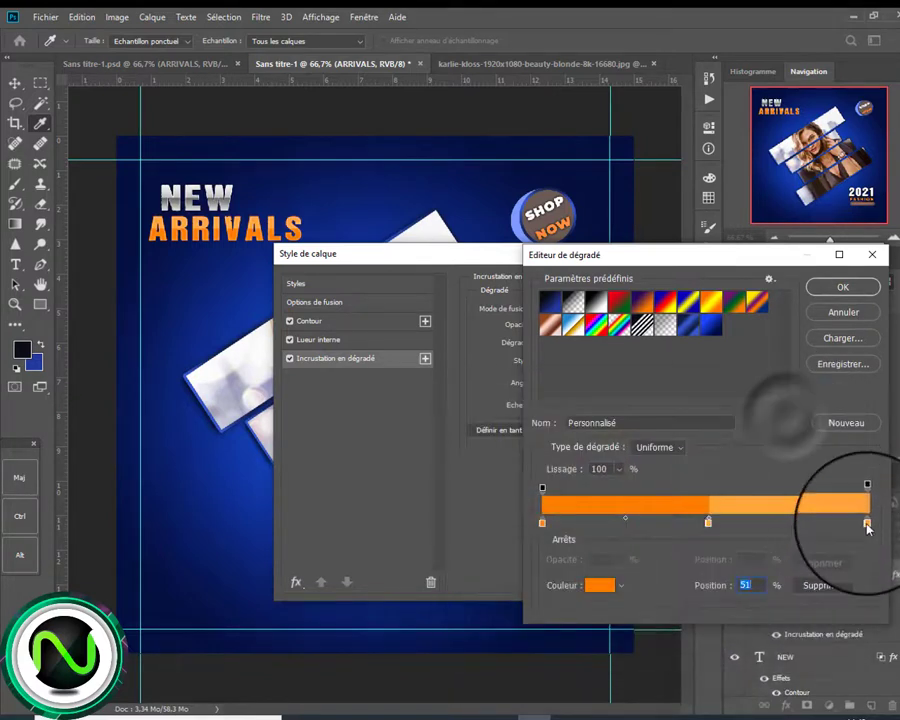
{"action": "double_click", "coordinate": [866, 523]}
{"action": "left_click", "coordinate": [793, 414]}
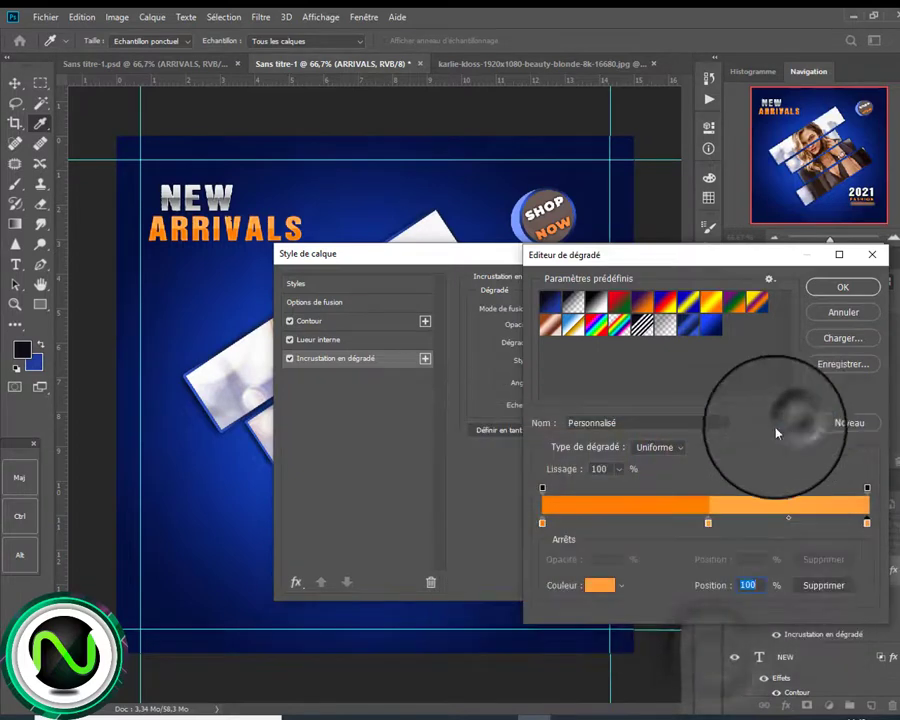
{"action": "left_click", "coordinate": [843, 286]}
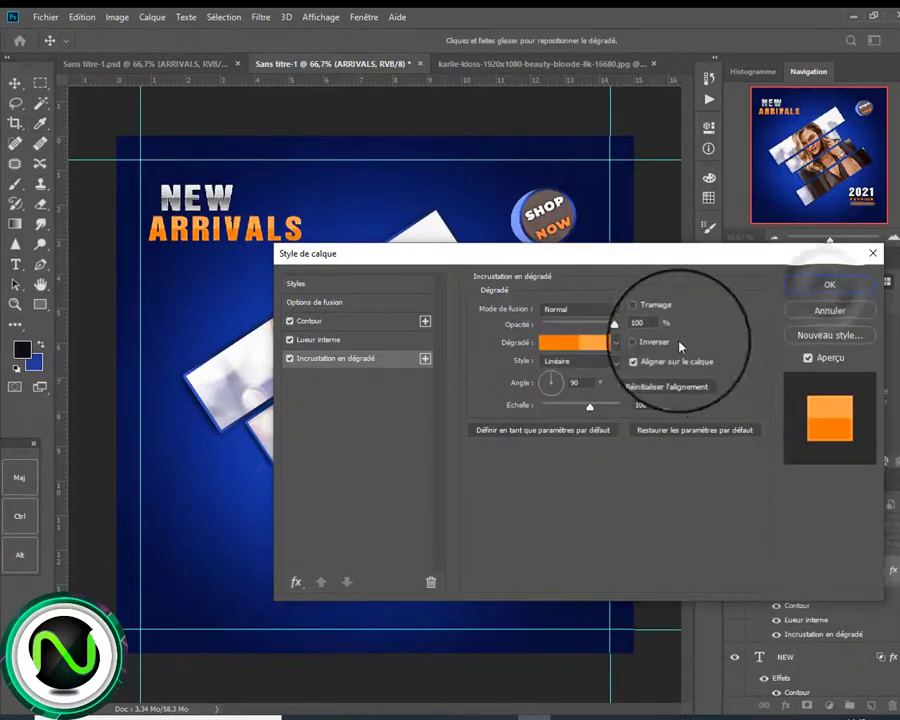
{"action": "left_click", "coordinate": [829, 284]}
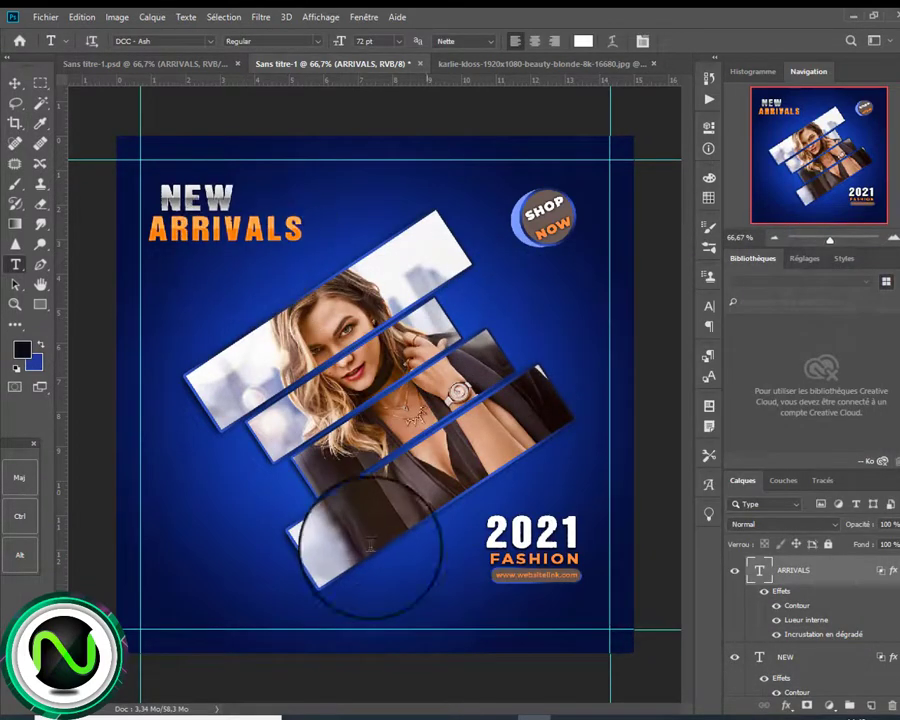
Add the white 20 pt Montserrat text INSTAGRAM POST DESIGN and place it directly below ARRIVALS.
{"action": "left_click", "coordinate": [200, 293]}
{"action": "type", "text": "INSTAGRAM POST DESIGN"}
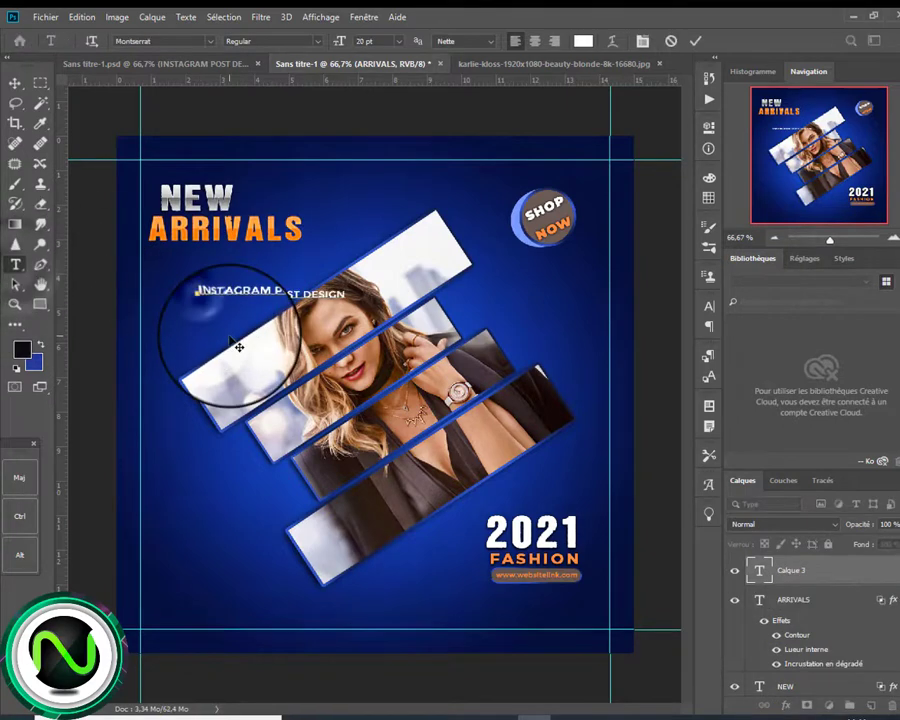
{"action": "left_click_drag", "start_coordinate": [233, 338], "coordinate": [183, 295]}
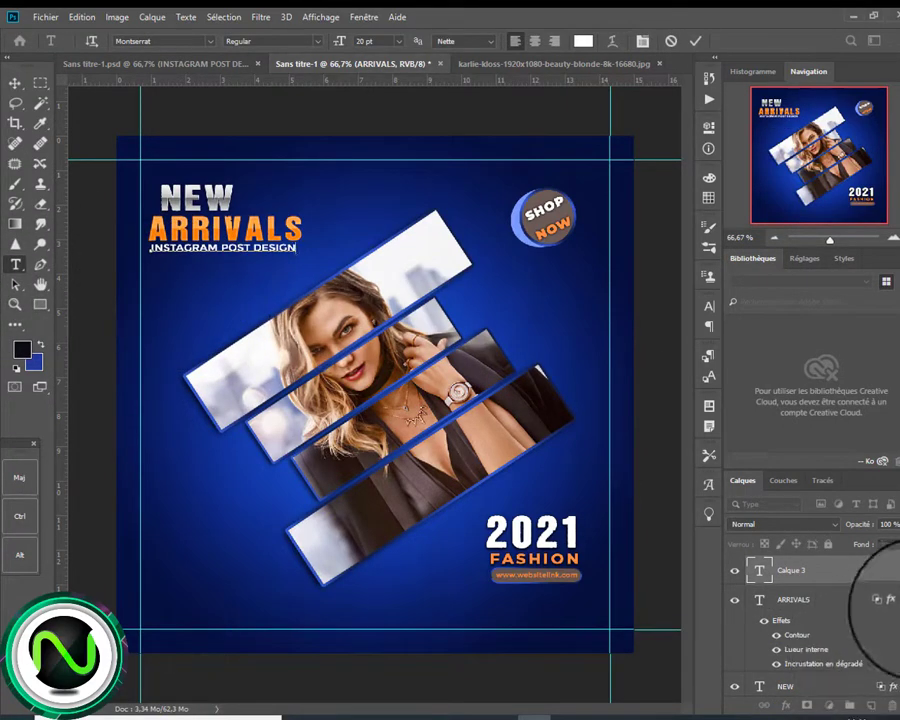
Copy the NEW layer style onto INSTAGRAM POST DESIGN and enlarge the subtitle slightly to match the width of ARRIVALS.
{"action": "scroll", "coordinate": [858, 590], "scroll_direction": "down", "scroll_amount": 2}
{"action": "right_click", "coordinate": [856, 623]}
{"action": "left_click", "coordinate": [856, 622]}
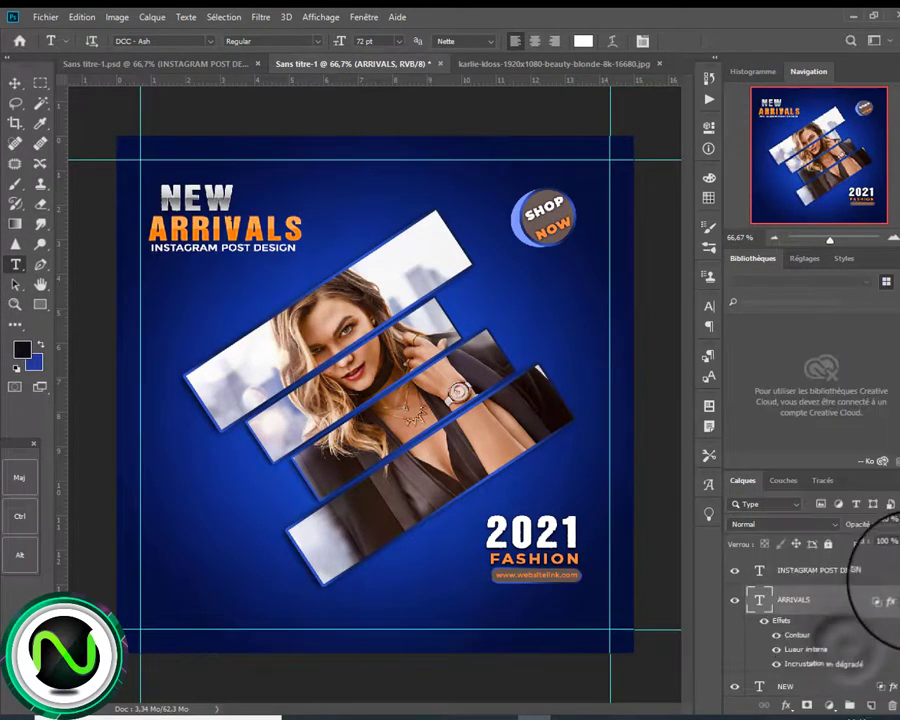
{"action": "right_click", "coordinate": [862, 629]}
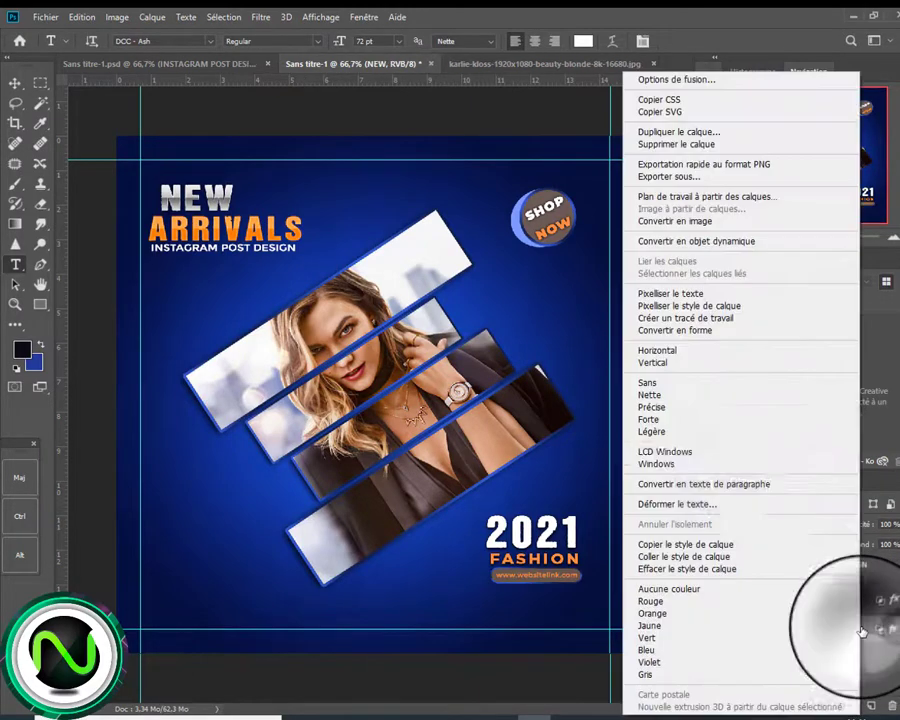
{"action": "left_click", "coordinate": [719, 543]}
{"action": "right_click", "coordinate": [850, 570]}
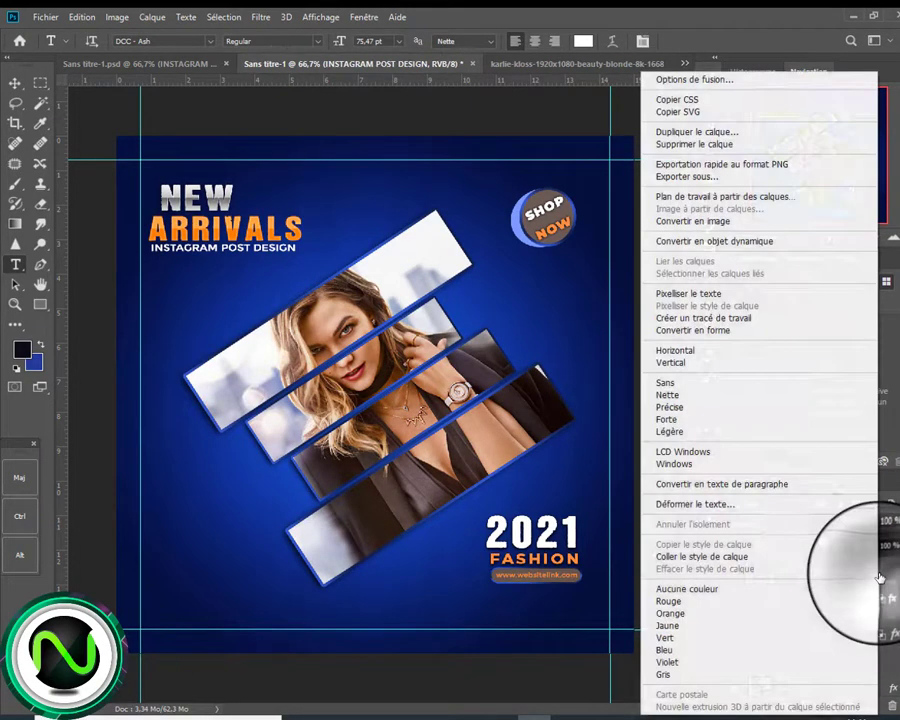
{"action": "left_click", "coordinate": [765, 556]}
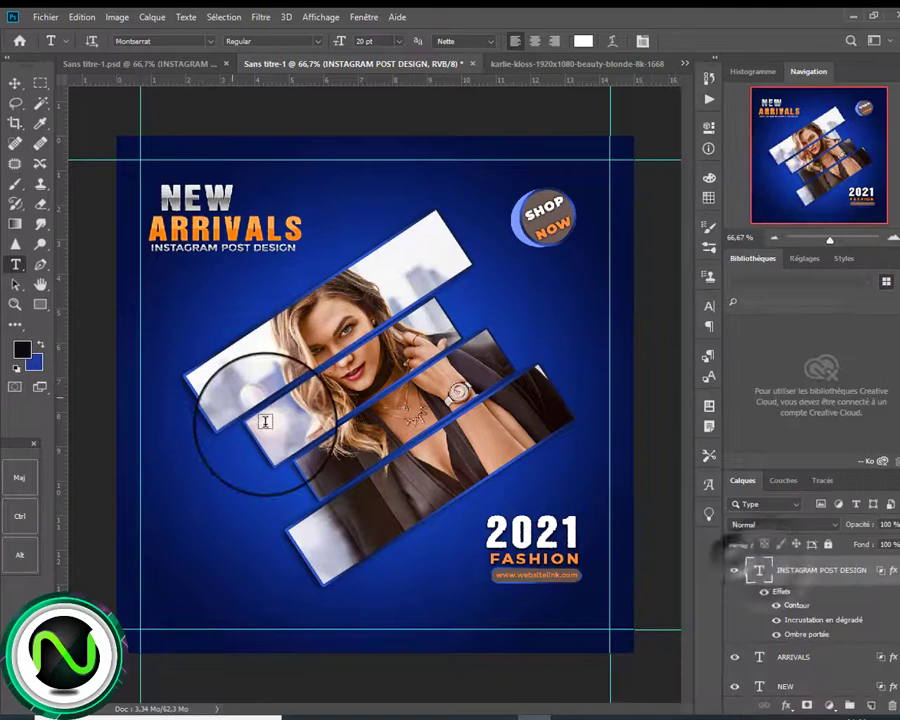
{"action": "left_click", "coordinate": [15, 83]}
{"action": "left_click_drag", "start_coordinate": [298, 256], "coordinate": [303, 257]}
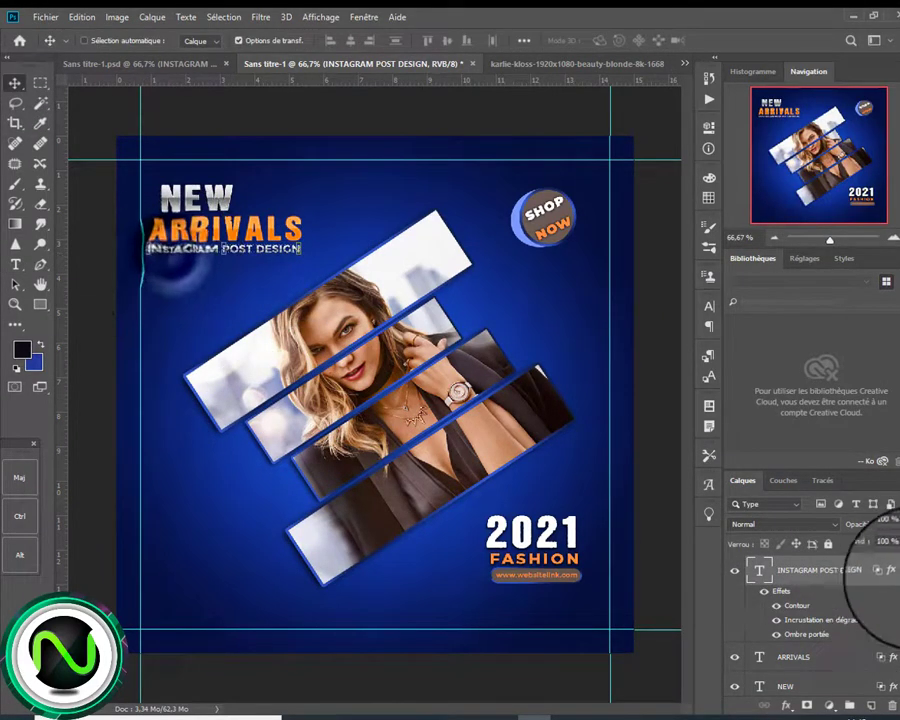
Examine the font and character settings of the ARRIVALS and NEW text layers.
{"action": "scroll", "coordinate": [860, 640], "scroll_direction": "down", "scroll_amount": 5}
{"action": "left_click", "coordinate": [872, 689]}
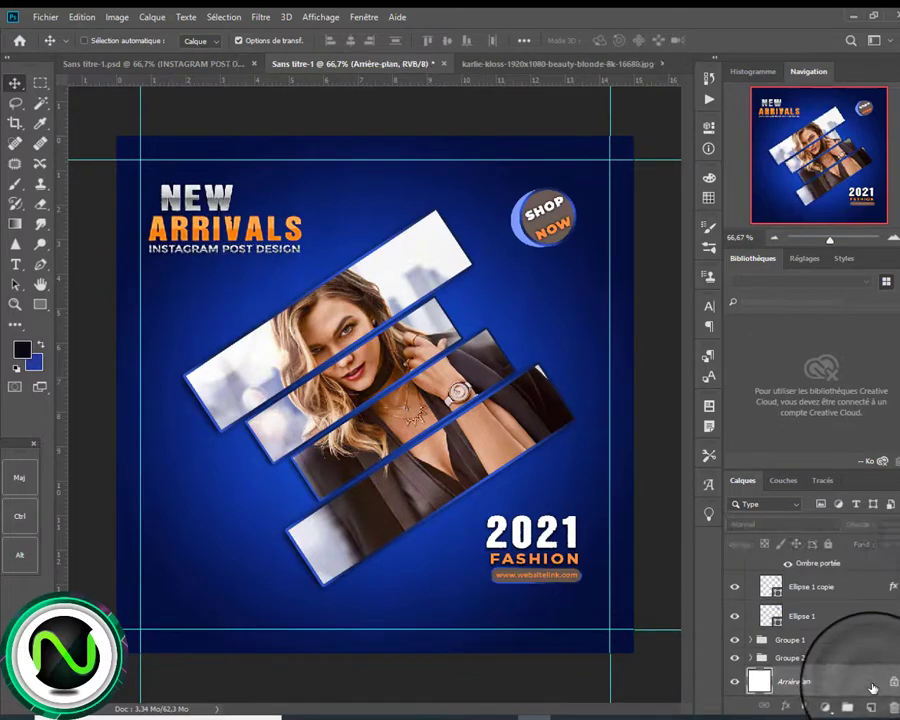
{"action": "scroll", "coordinate": [880, 670], "scroll_direction": "up", "scroll_amount": 3}
{"action": "left_click", "coordinate": [886, 616]}
{"action": "left_click", "coordinate": [709, 306]}
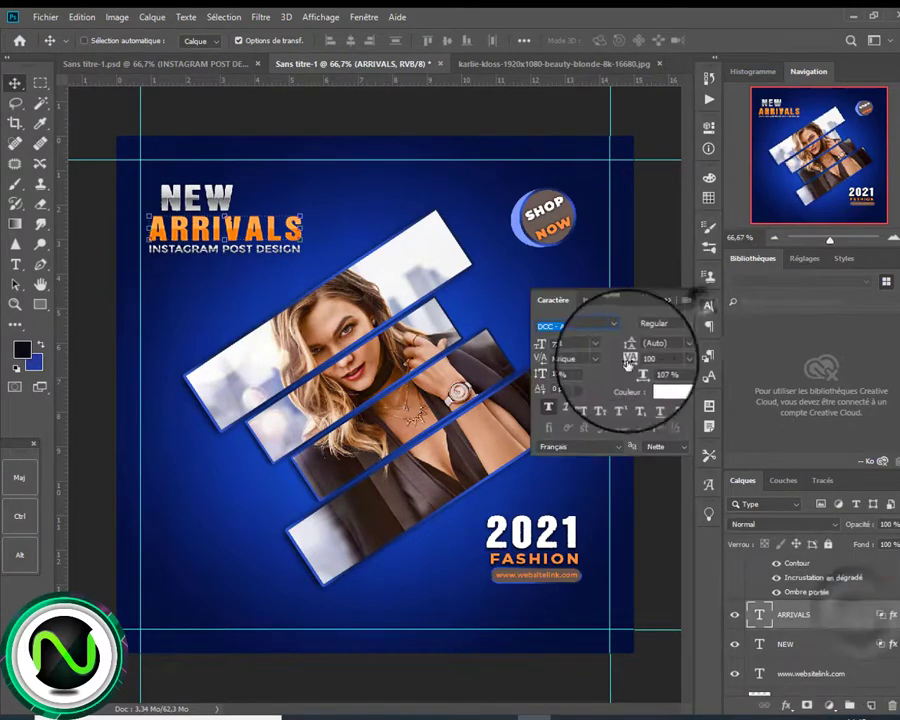
{"action": "left_click", "coordinate": [607, 327]}
{"action": "left_click", "coordinate": [590, 388]}
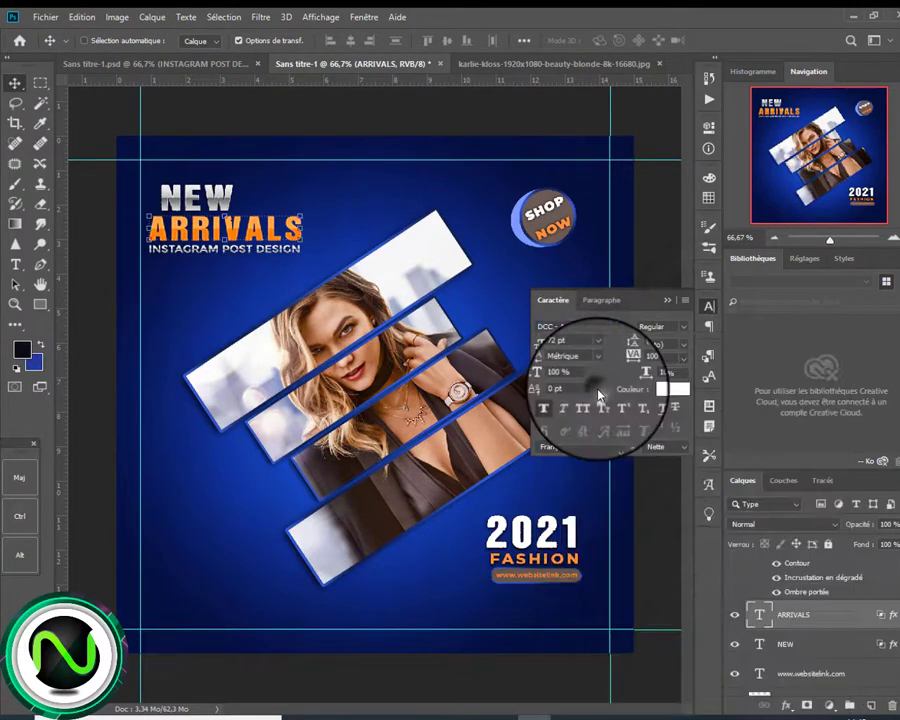
{"action": "left_click", "coordinate": [826, 644]}
{"action": "left_click", "coordinate": [617, 327]}
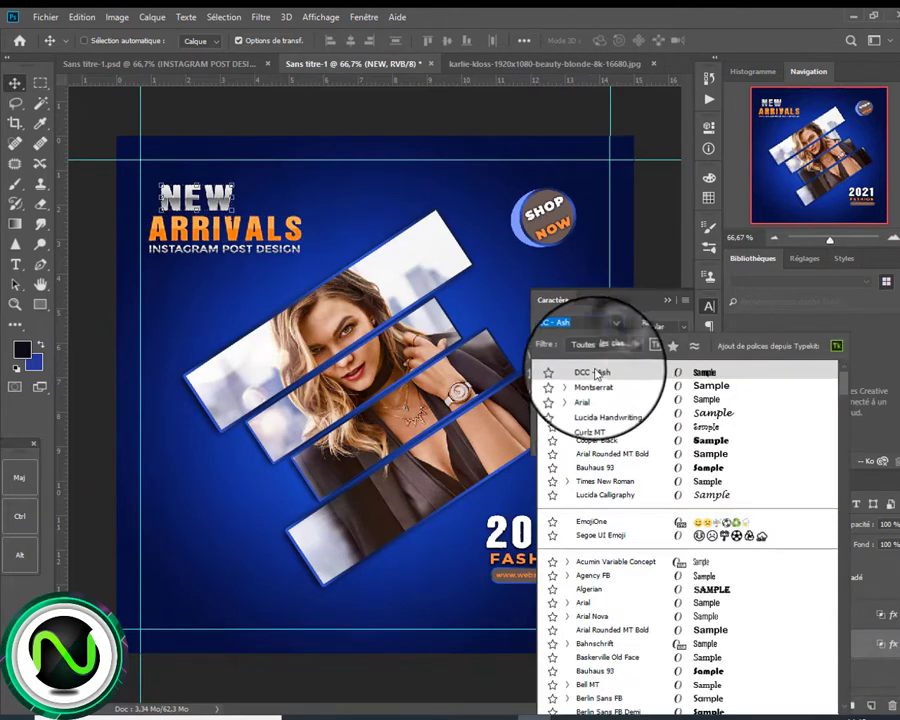
{"action": "left_click", "coordinate": [583, 367]}
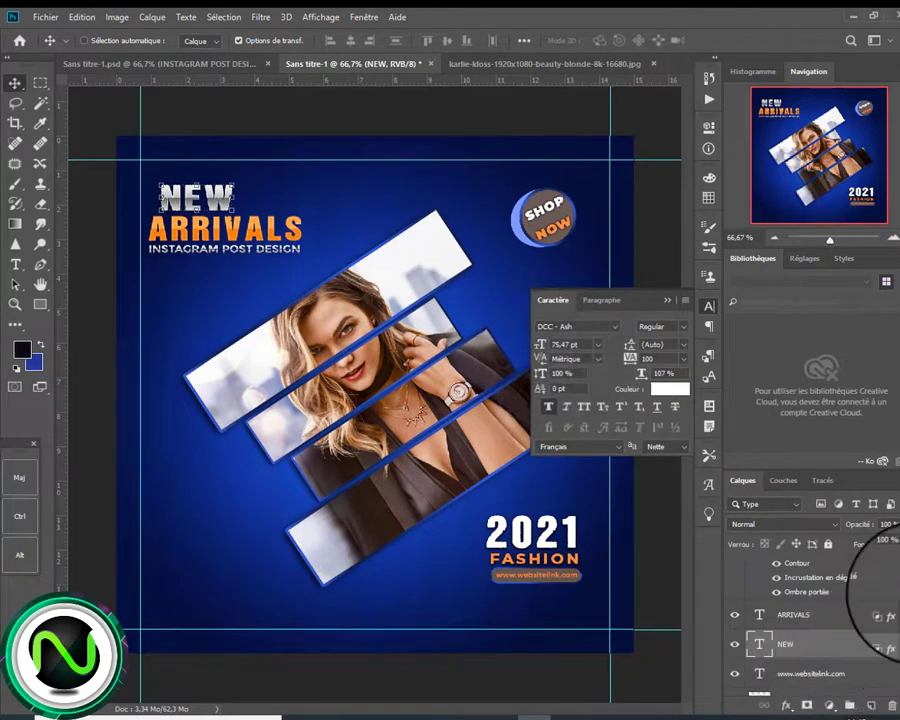
Examine the font, weight and size settings of the INSTAGRAM POST DESIGN text layer.
{"action": "scroll", "coordinate": [890, 595], "scroll_direction": "up", "scroll_amount": 2}
{"action": "left_click", "coordinate": [840, 570]}
{"action": "left_click", "coordinate": [614, 326]}
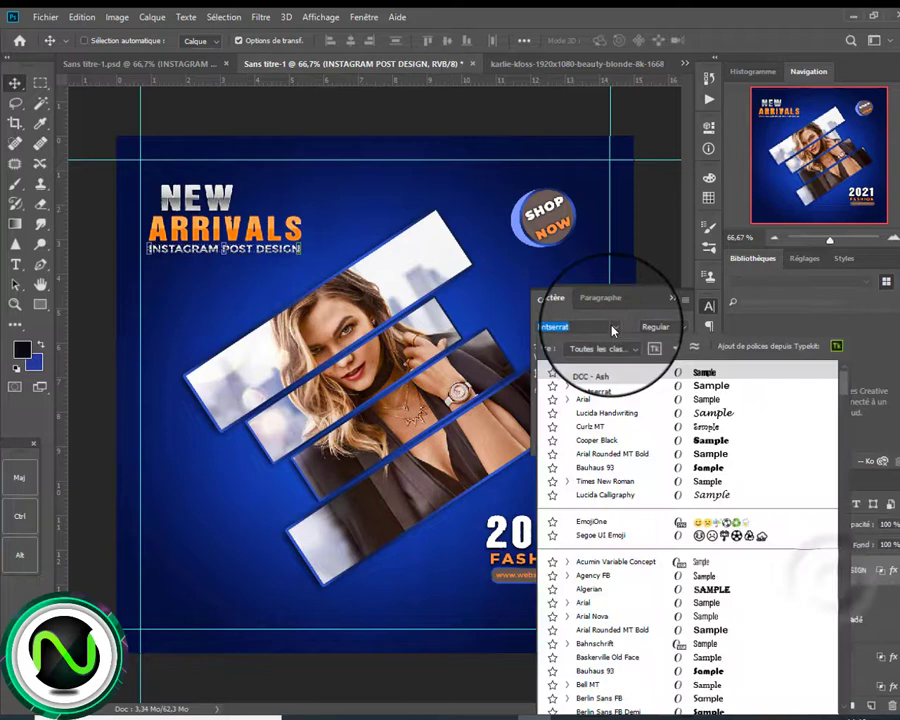
{"action": "left_click", "coordinate": [594, 385]}
{"action": "left_click", "coordinate": [684, 327]}
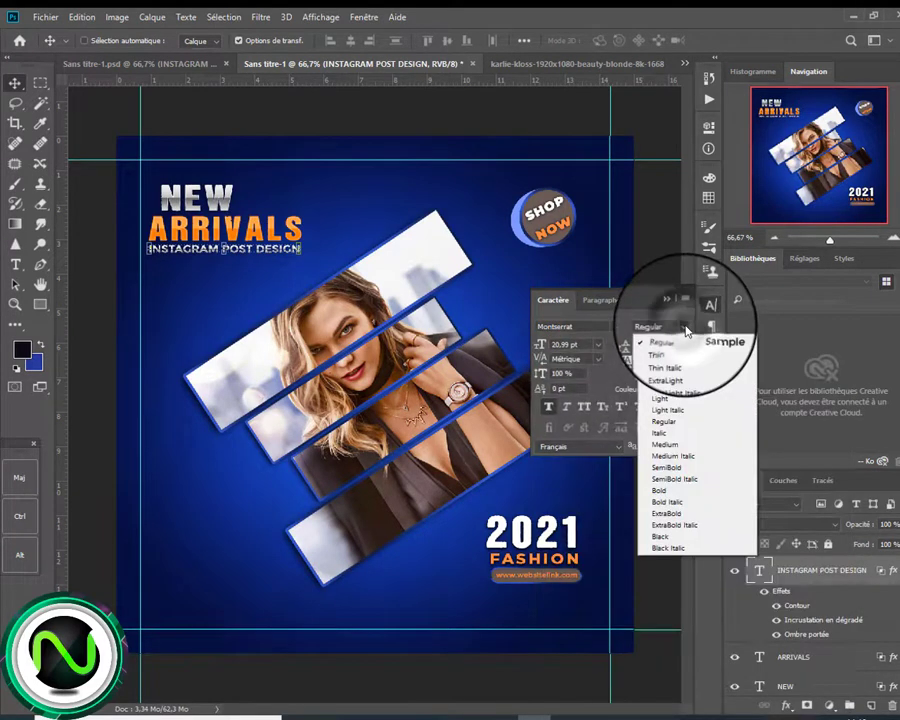
{"action": "left_click", "coordinate": [687, 425]}
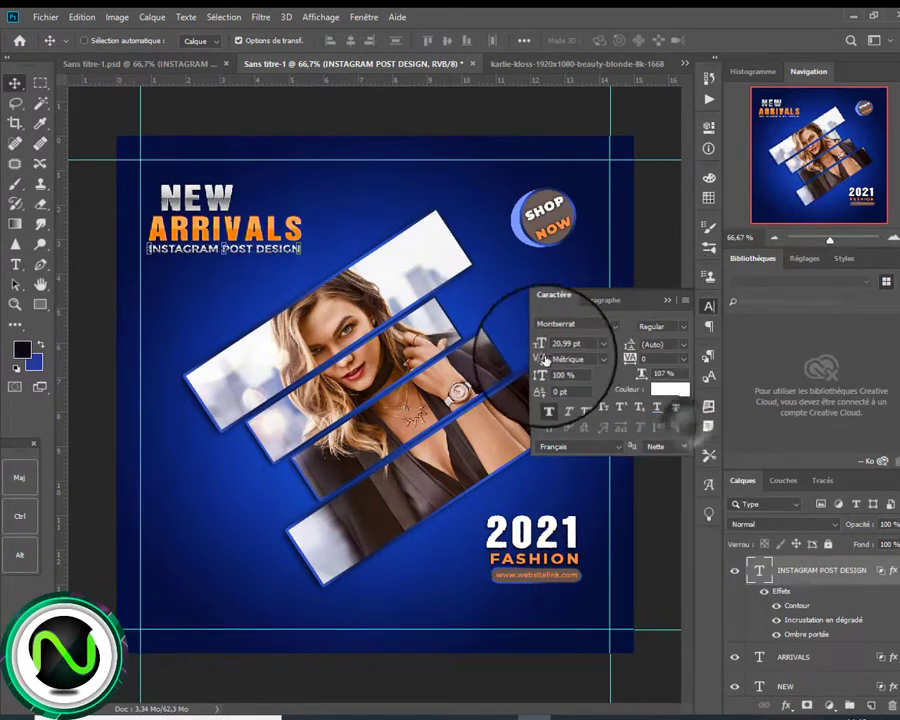
{"action": "left_click_drag", "start_coordinate": [564, 344], "coordinate": [517, 344]}
{"action": "left_click", "coordinate": [670, 302]}
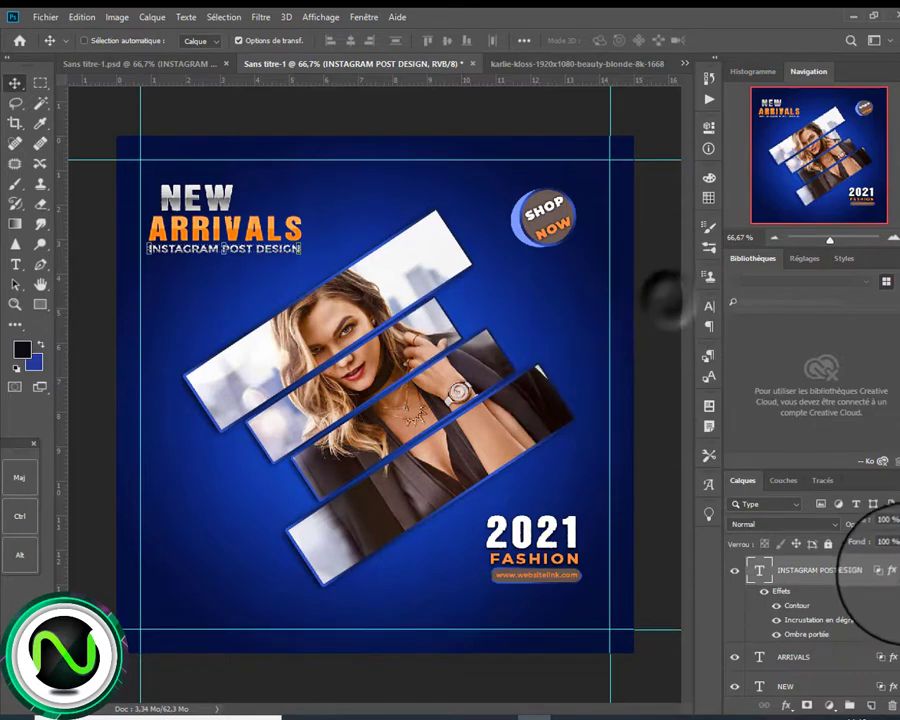
Collapse the SHOP NOW badge group and the expanded layer effects in the layer list.
{"action": "scroll", "coordinate": [885, 600], "scroll_direction": "down", "scroll_amount": 2}
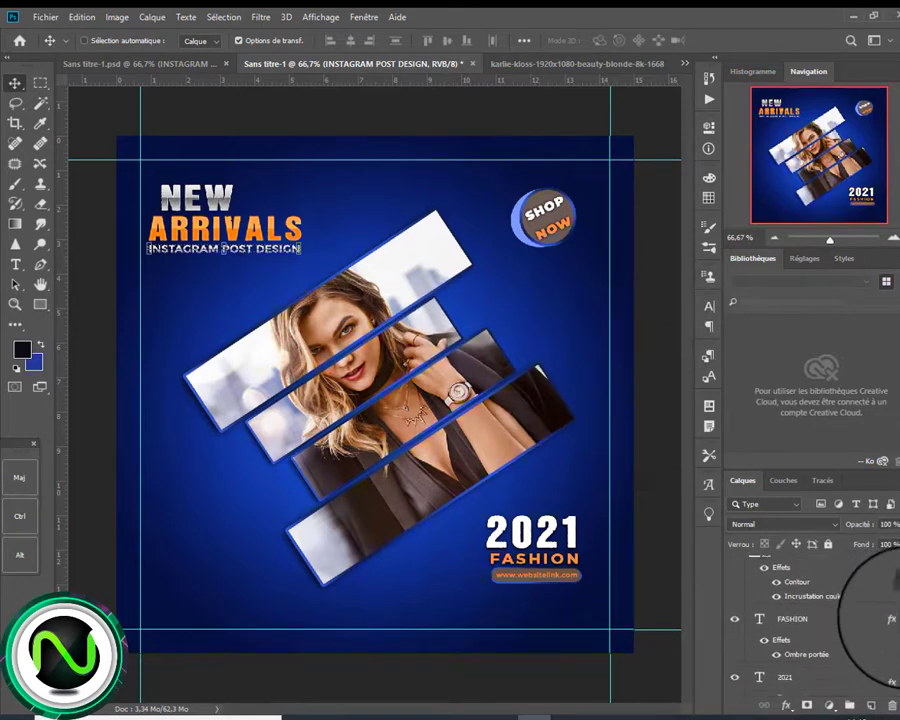
{"action": "scroll", "coordinate": [885, 640], "scroll_direction": "down", "scroll_amount": 5}
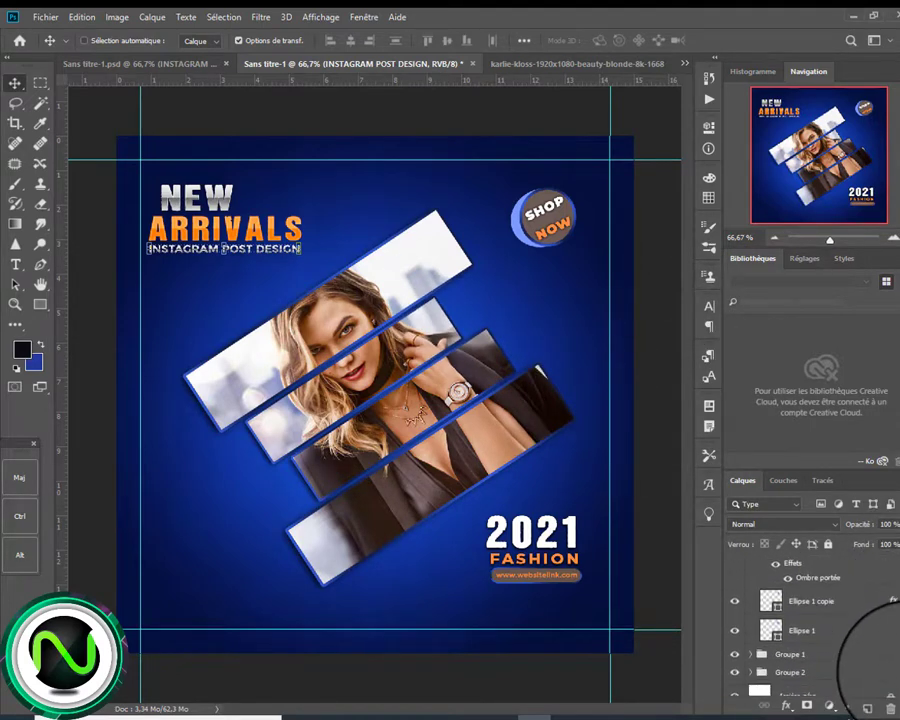
{"action": "scroll", "coordinate": [885, 640], "scroll_direction": "up", "scroll_amount": 5}
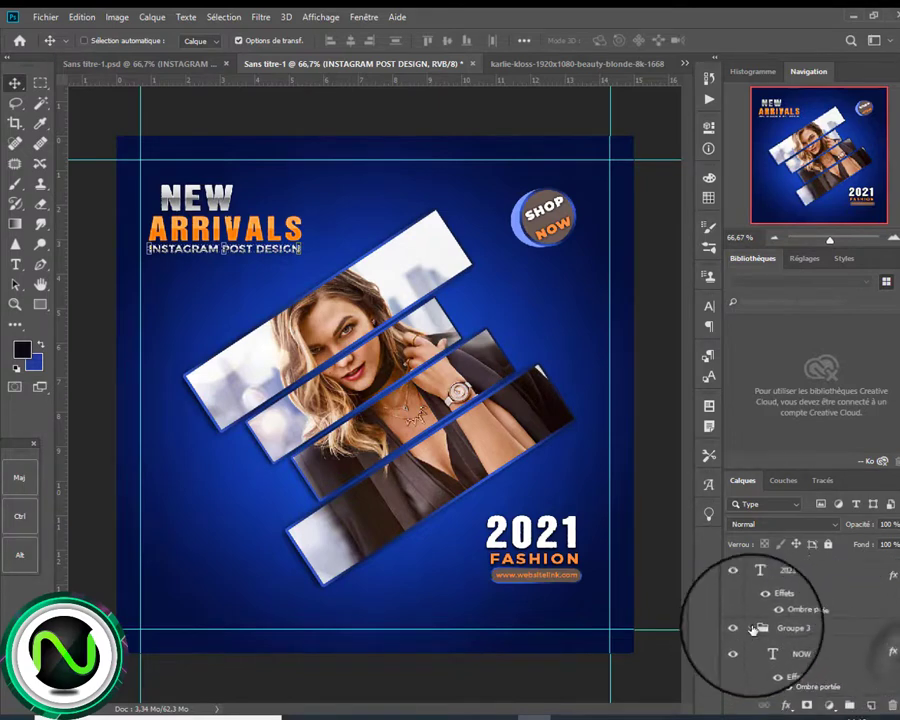
{"action": "scroll", "coordinate": [885, 640], "scroll_direction": "up", "scroll_amount": 2}
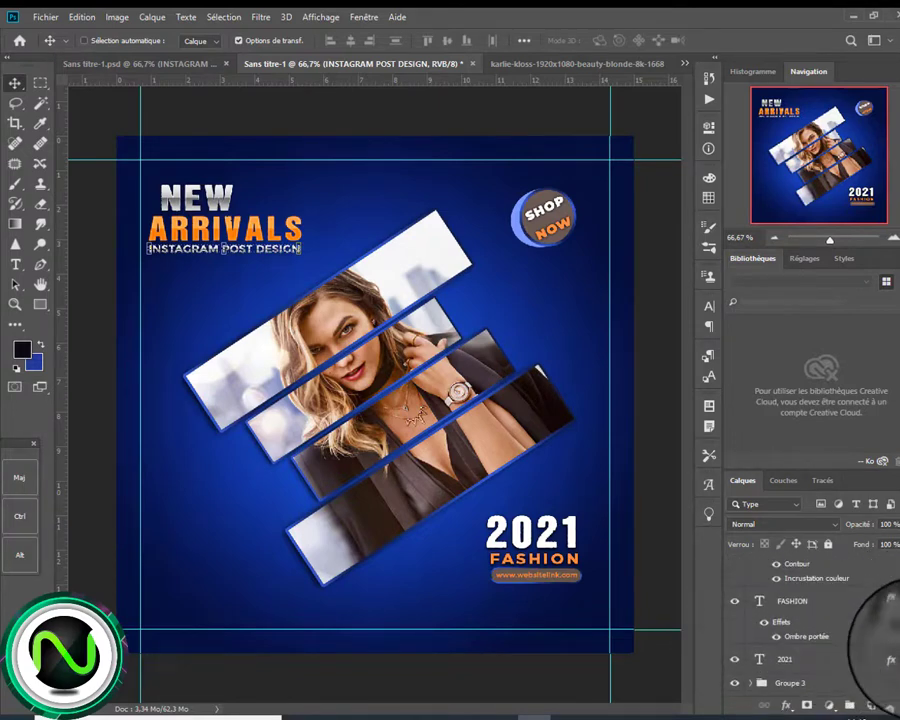
{"action": "left_click", "coordinate": [888, 602]}
{"action": "scroll", "coordinate": [885, 640], "scroll_direction": "up", "scroll_amount": 5}
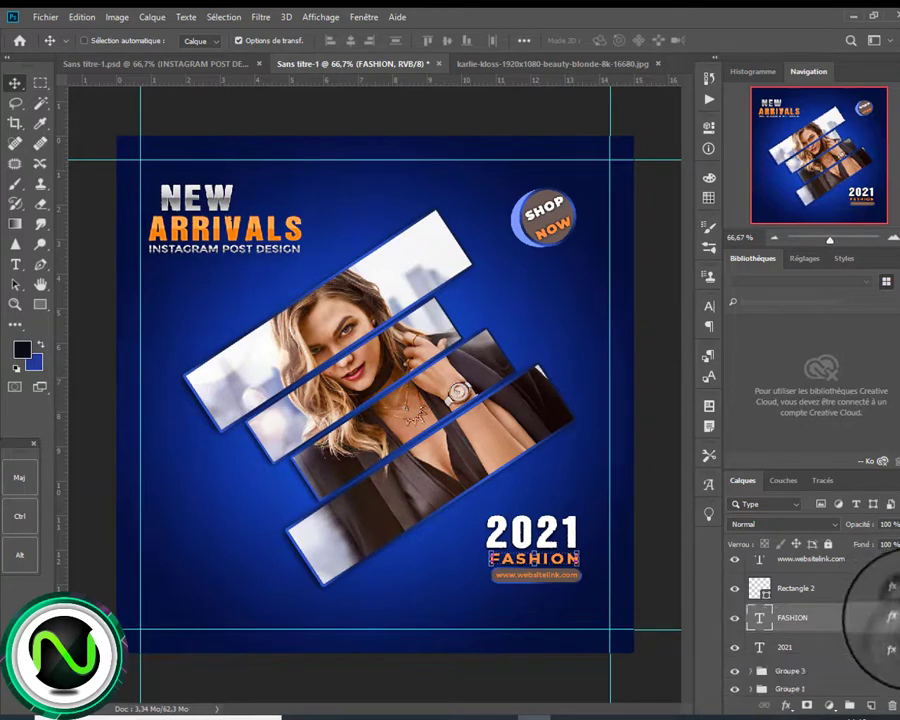
{"action": "scroll", "coordinate": [885, 600], "scroll_direction": "down", "scroll_amount": 3}
Group all layers from 2021 up to INSTAGRAM POST DESIGN and check the group by toggling its visibility.
{"action": "left_click", "coordinate": [880, 626]}
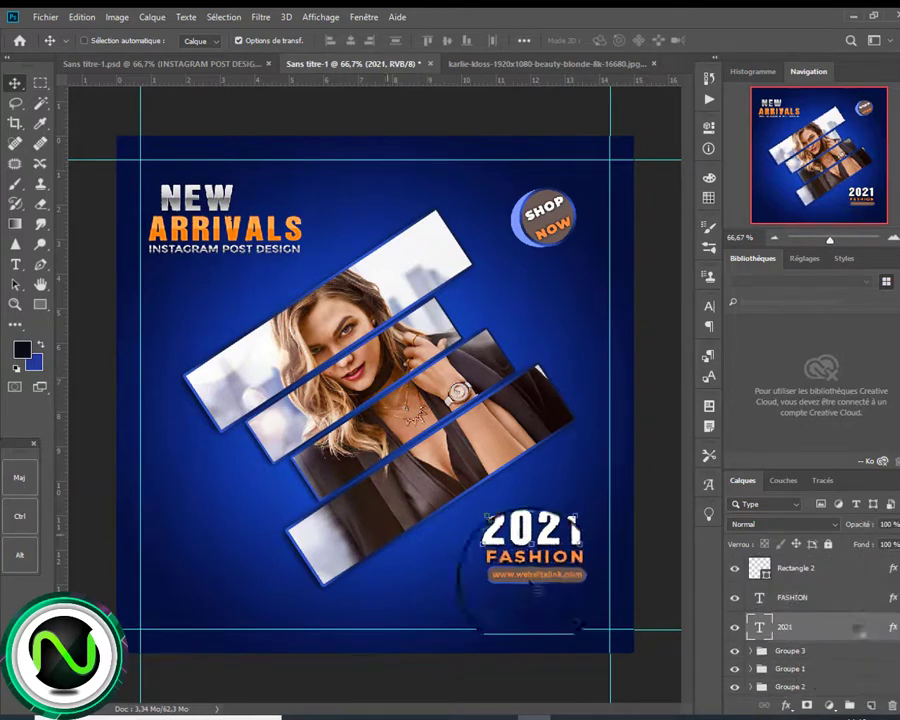
{"action": "scroll", "coordinate": [885, 640], "scroll_direction": "up", "scroll_amount": 1}
{"action": "scroll", "coordinate": [860, 633], "scroll_direction": "up", "scroll_amount": 3}
{"action": "left_click", "coordinate": [838, 570], "text": "shift"}
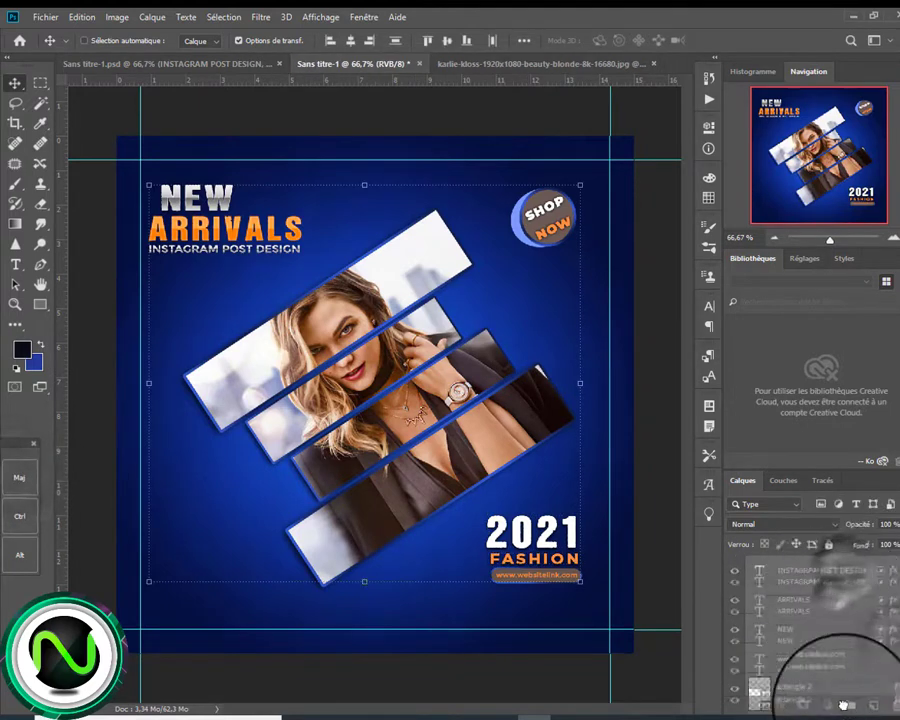
{"action": "left_click", "coordinate": [848, 705]}
{"action": "left_click", "coordinate": [736, 565]}
{"action": "left_click", "coordinate": [737, 566]}
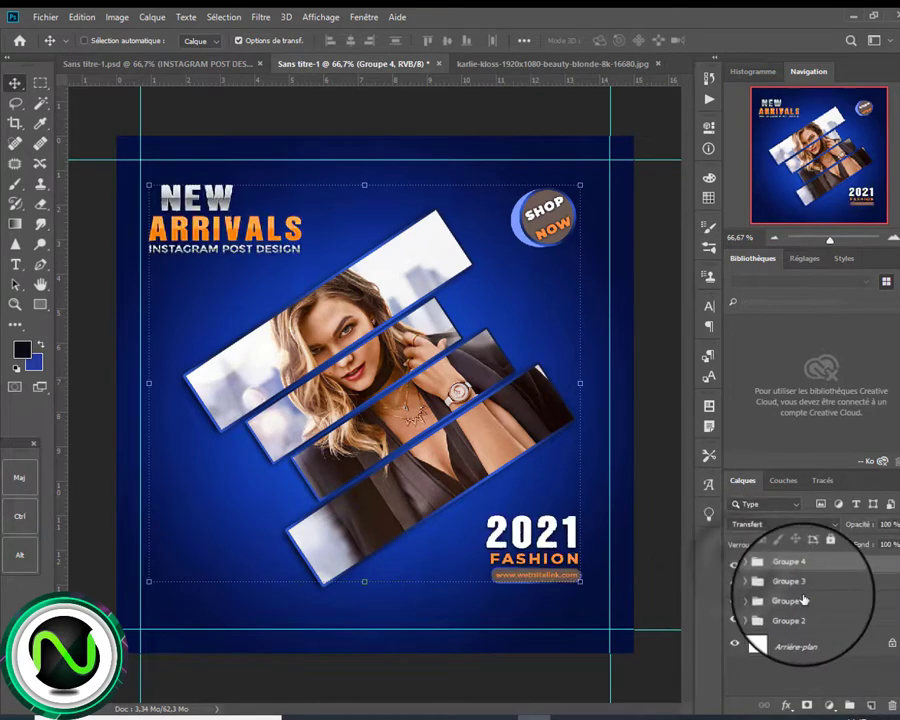
Choose the diagonal-stripes custom shape and view the empty lower-left area of the design at 200%.
{"action": "left_click", "coordinate": [40, 305]}
{"action": "left_click", "coordinate": [82, 377]}
{"action": "left_click", "coordinate": [893, 237]}
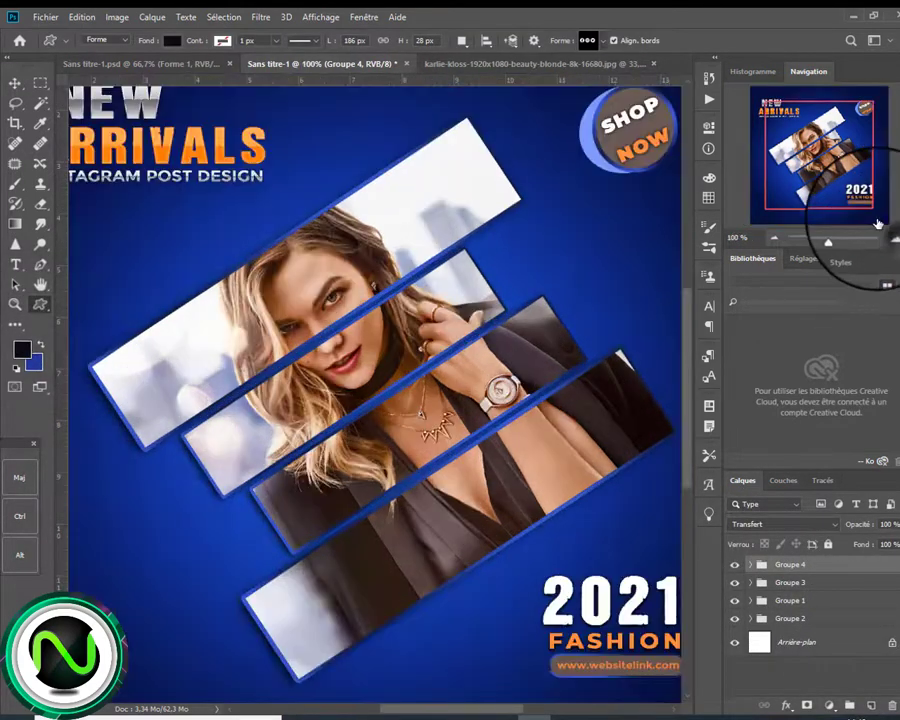
{"action": "left_click_drag", "start_coordinate": [774, 145], "coordinate": [718, 168]}
{"action": "left_click", "coordinate": [894, 240]}
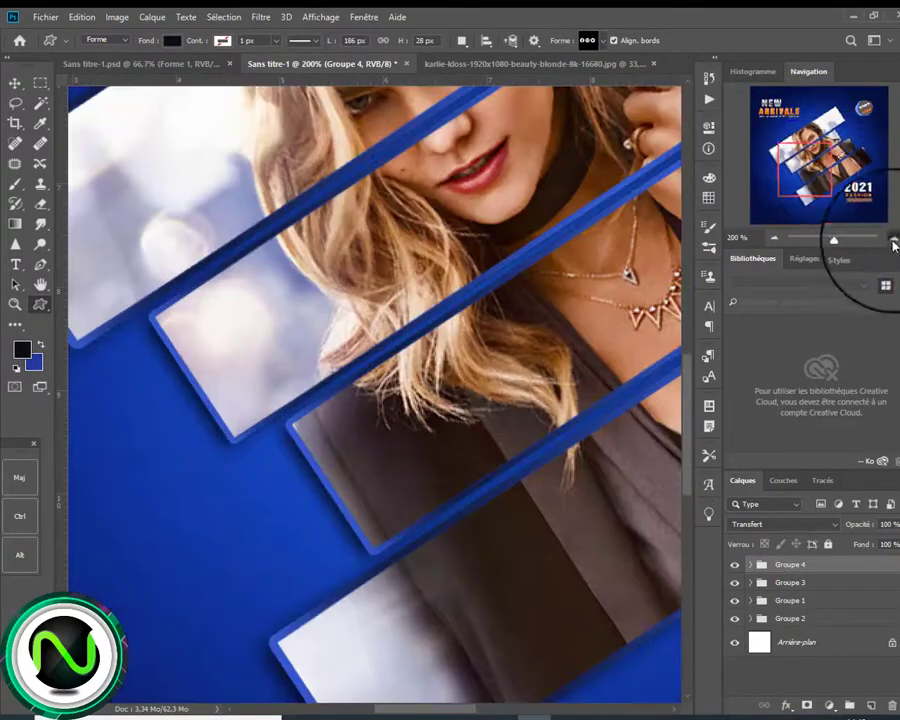
{"action": "left_click_drag", "start_coordinate": [814, 165], "coordinate": [773, 183]}
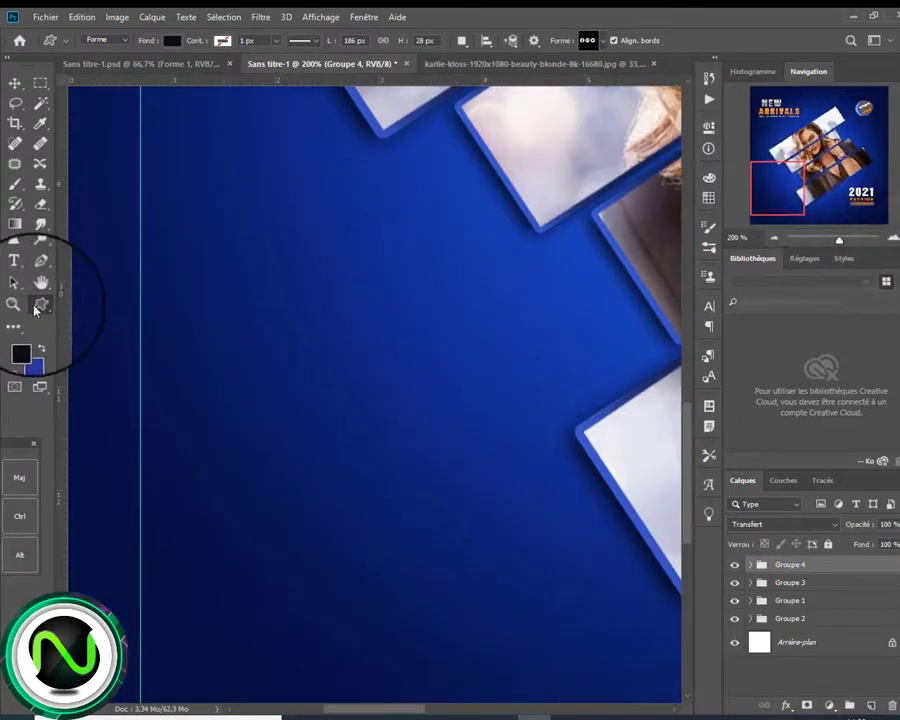
{"action": "left_click", "coordinate": [588, 40]}
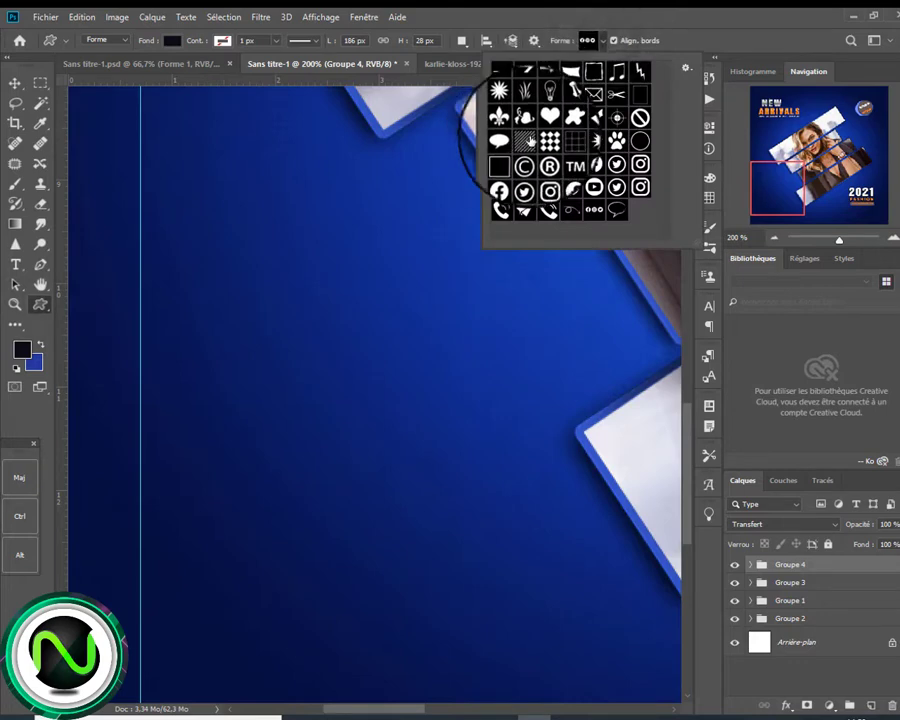
{"action": "left_click", "coordinate": [524, 140]}
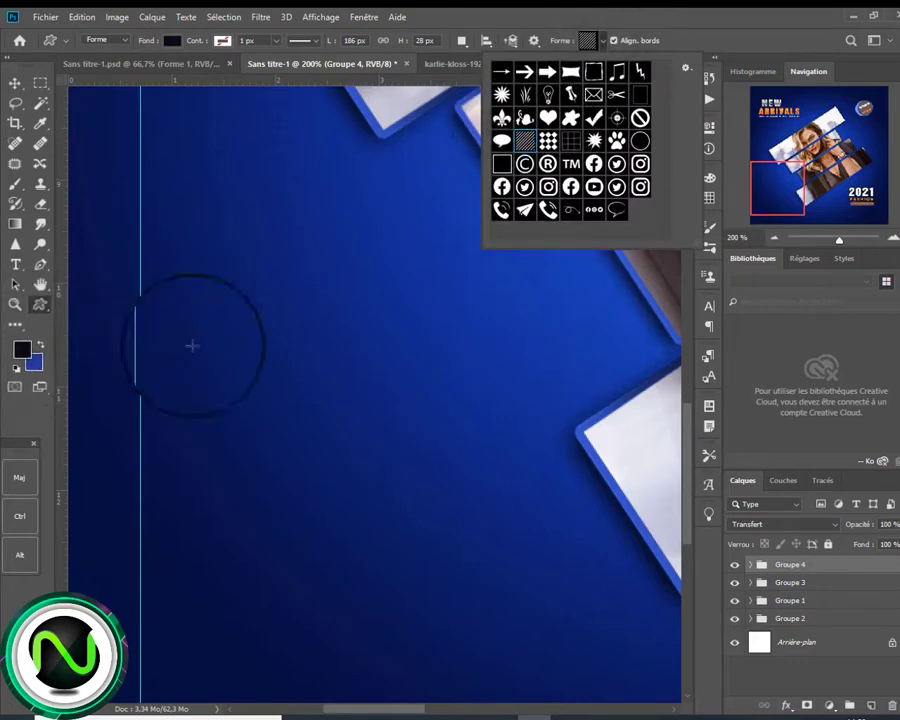
Set the shape fill to the light orange sampled from the ARRIVALS text.
{"action": "scroll", "coordinate": [675, 450], "scroll_direction": "up", "scroll_amount": 10}
{"action": "left_click", "coordinate": [21, 348]}
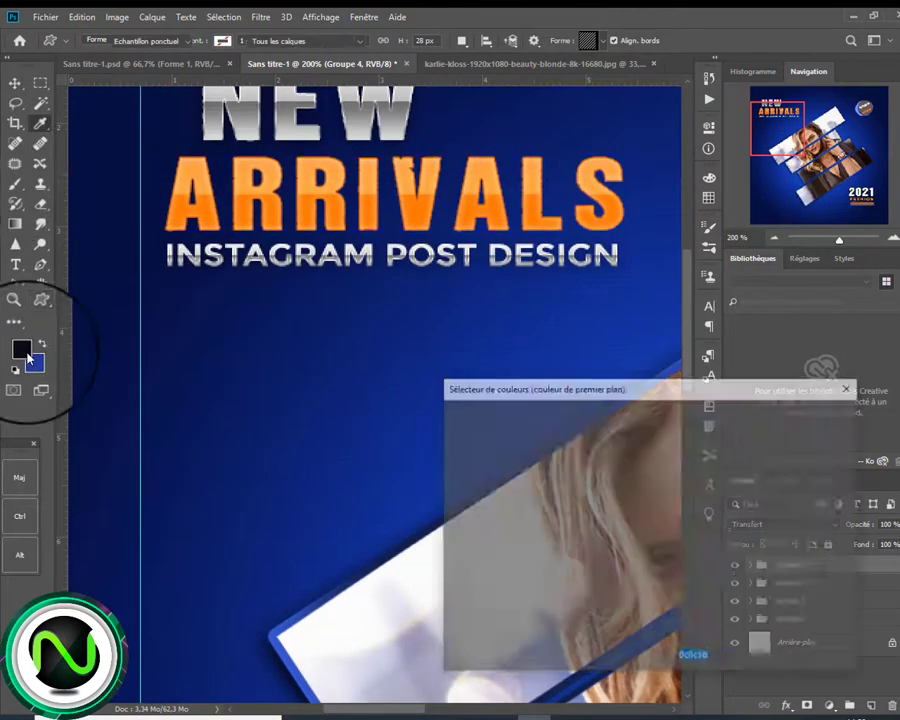
{"action": "left_click", "coordinate": [272, 178]}
{"action": "left_click", "coordinate": [794, 414]}
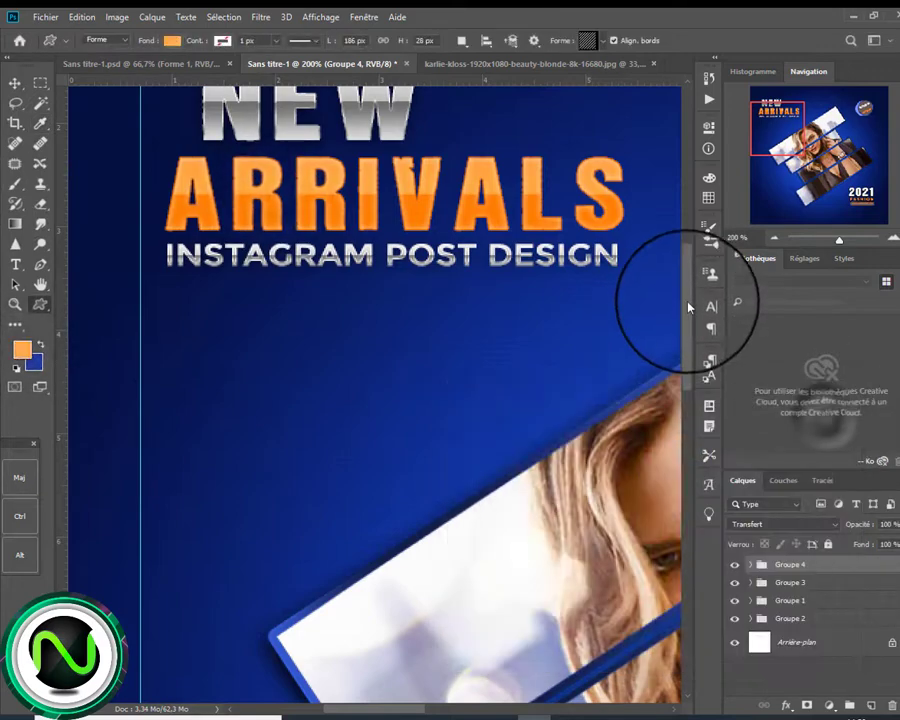
{"action": "scroll", "coordinate": [680, 400], "scroll_direction": "down", "scroll_amount": 5}
{"action": "scroll", "coordinate": [695, 472], "scroll_direction": "up", "scroll_amount": 2}
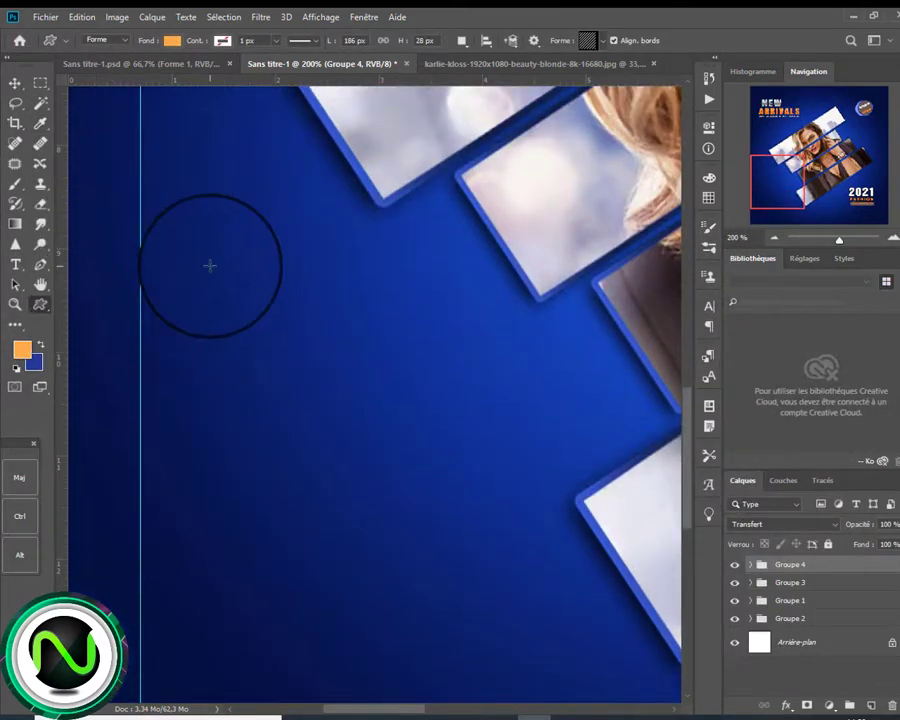
Draw an orange diagonal-striped shape about 67 × 62 px left of the portrait strips, duplicate it and shift the copy slightly right.
{"action": "mouse_move", "coordinate": [206, 266]}
{"action": "left_mouse_down"}
{"action": "mouse_move", "coordinate": [292, 371]}
{"action": "mouse_move", "coordinate": [288, 341]}
{"action": "mouse_move", "coordinate": [306, 354]}
{"action": "left_mouse_up"}
{"action": "mouse_move", "coordinate": [826, 569]}
{"action": "left_mouse_down"}
{"action": "mouse_move", "coordinate": [877, 692]}
{"action": "mouse_move", "coordinate": [871, 705]}
{"action": "left_mouse_up"}
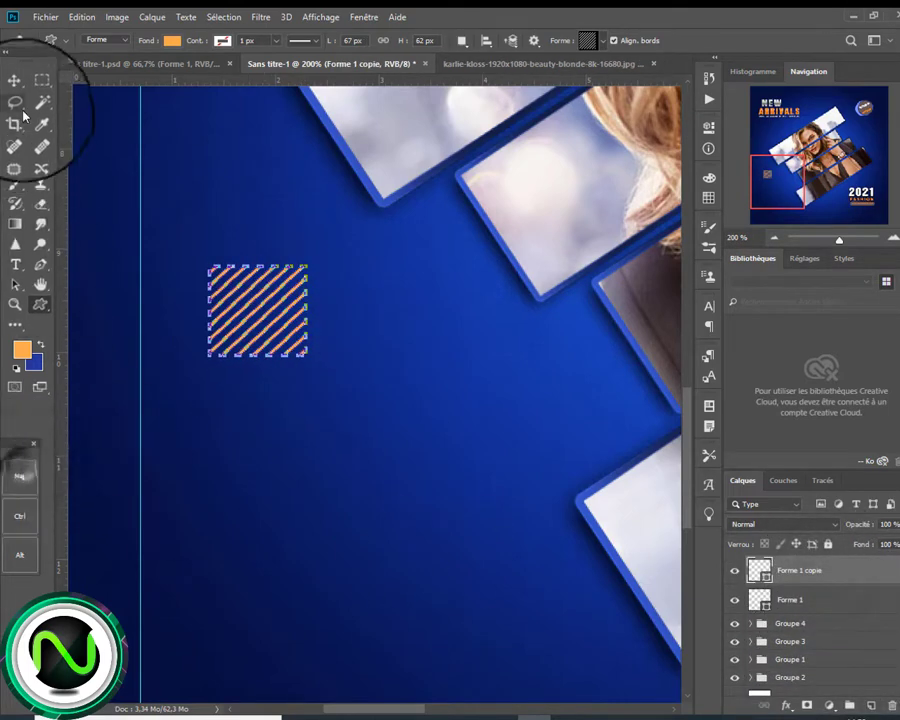
{"action": "left_click", "coordinate": [15, 83]}
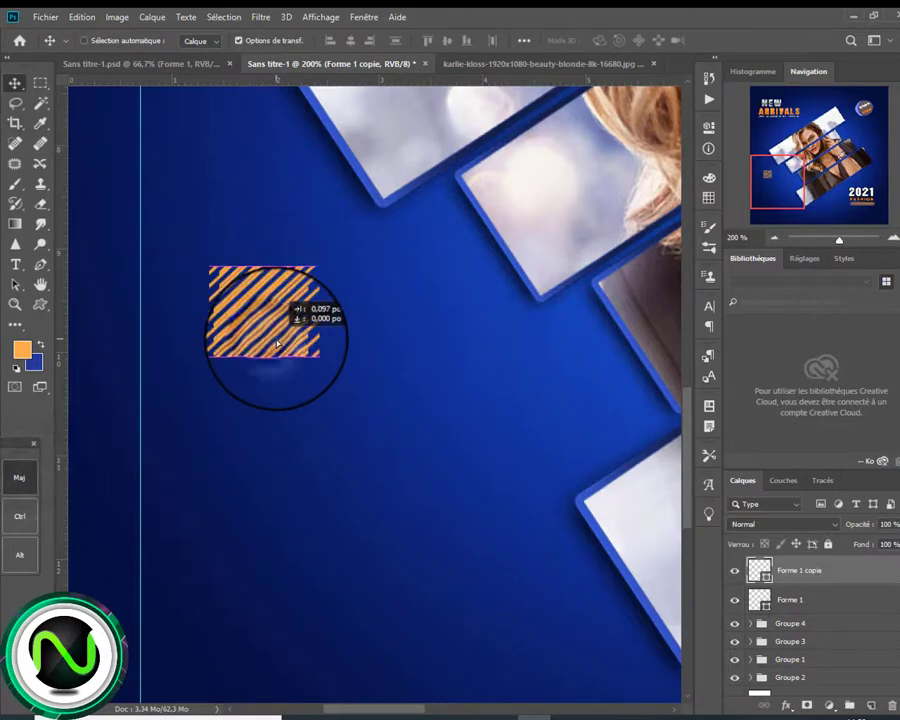
{"action": "left_click", "coordinate": [795, 599]}
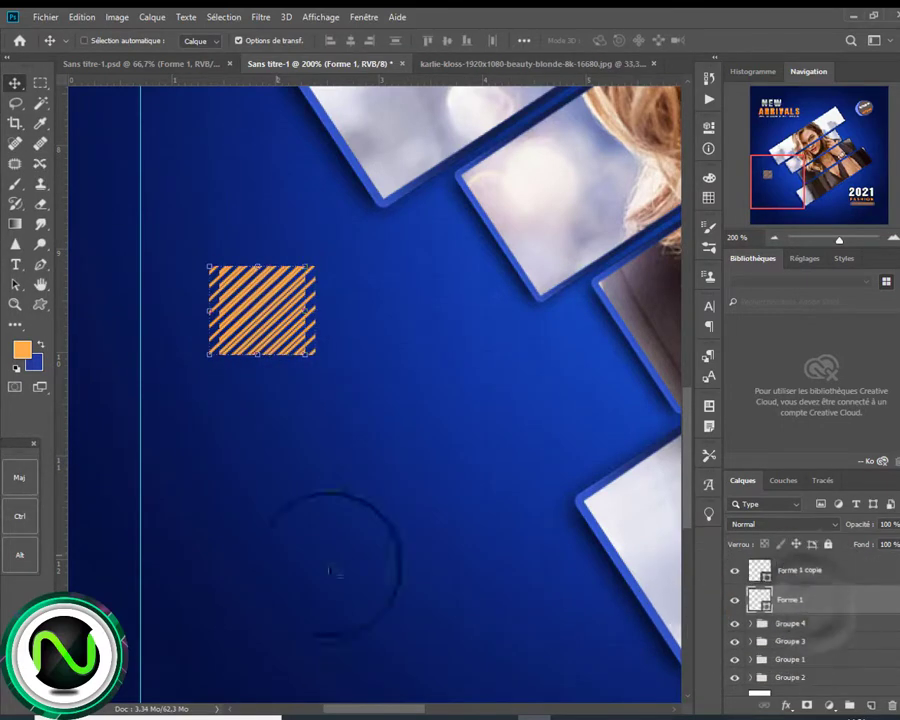
Enlarge both overlapping striped shapes together to 116.22% proportionally and move them closer to the left vertical guide.
{"action": "left_click", "coordinate": [828, 578], "text": "shift"}
{"action": "key", "text": "ctrl+t"}
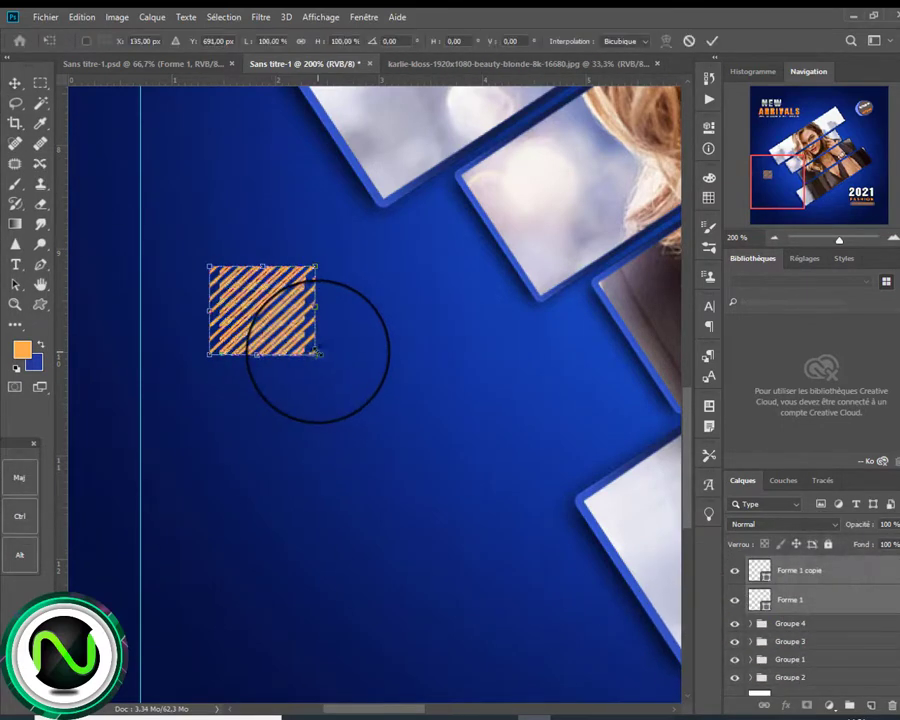
{"action": "left_click_drag", "start_coordinate": [316, 353], "coordinate": [333, 382]}
{"action": "left_click", "coordinate": [301, 41]}
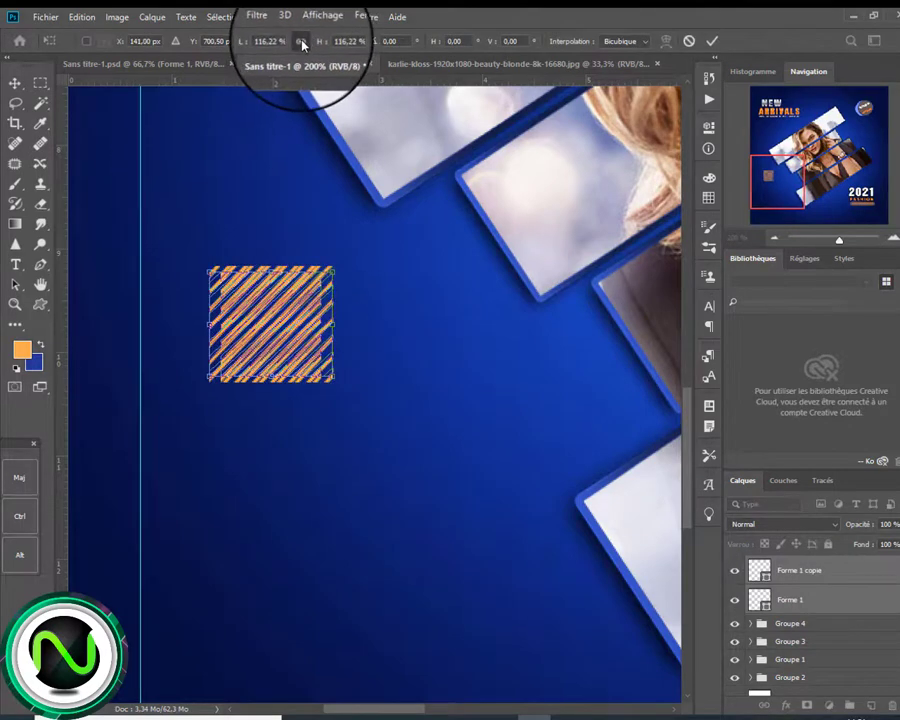
{"action": "left_click_drag", "start_coordinate": [251, 341], "coordinate": [209, 322]}
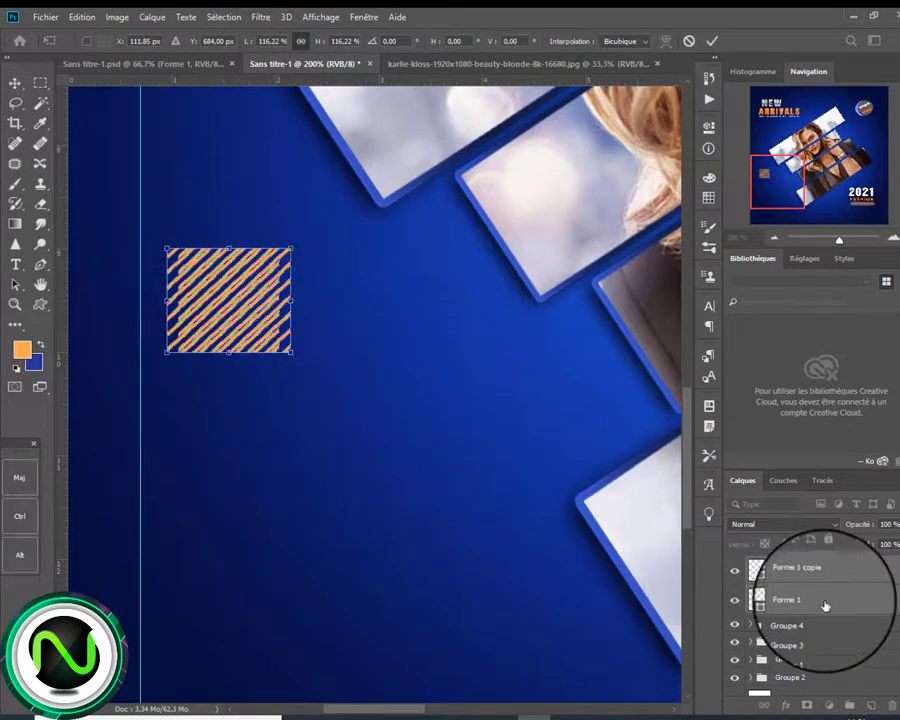
Duplicate the striped square three times, stacking the copies below it with even gaps to form a column of four.
{"action": "left_click_drag", "start_coordinate": [822, 602], "coordinate": [871, 705]}
{"action": "left_click_drag", "start_coordinate": [237, 319], "coordinate": [222, 445]}
{"action": "left_click_drag", "start_coordinate": [824, 600], "coordinate": [871, 705]}
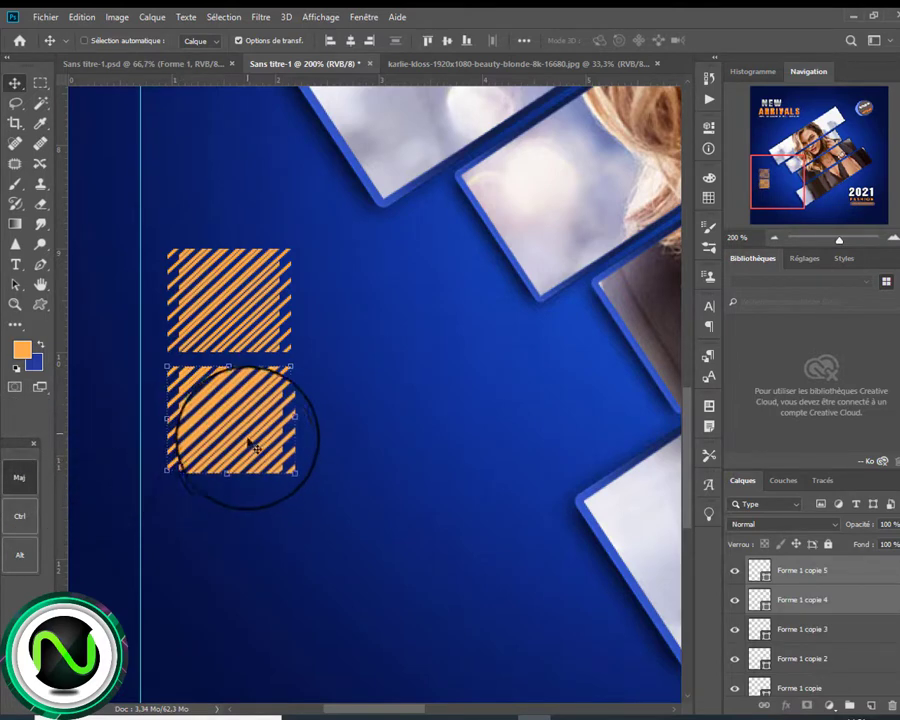
{"action": "left_click_drag", "start_coordinate": [250, 442], "coordinate": [245, 555]}
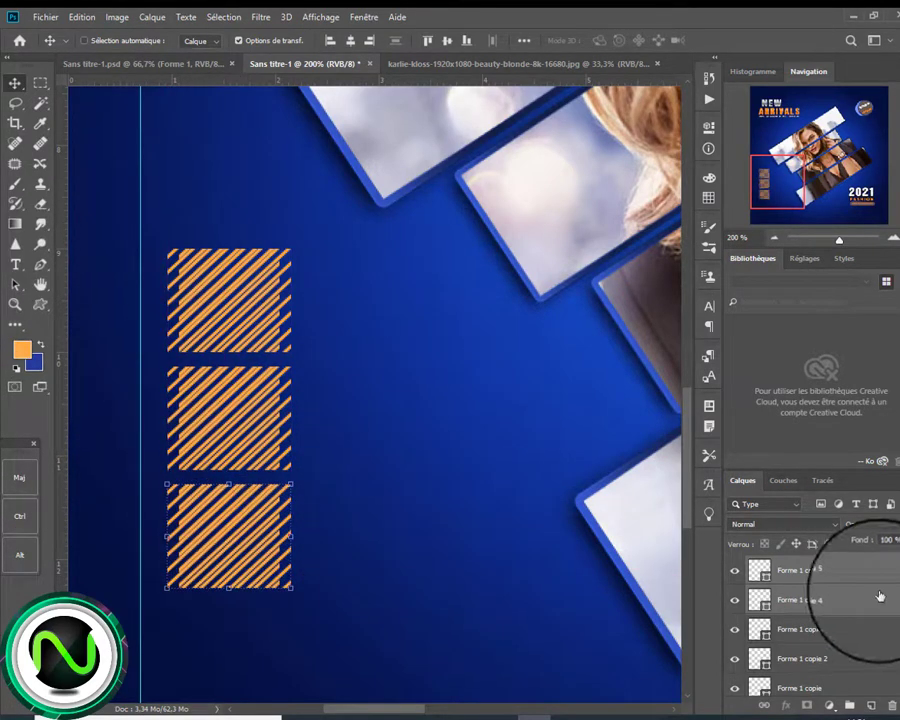
{"action": "left_click_drag", "start_coordinate": [878, 597], "coordinate": [873, 705]}
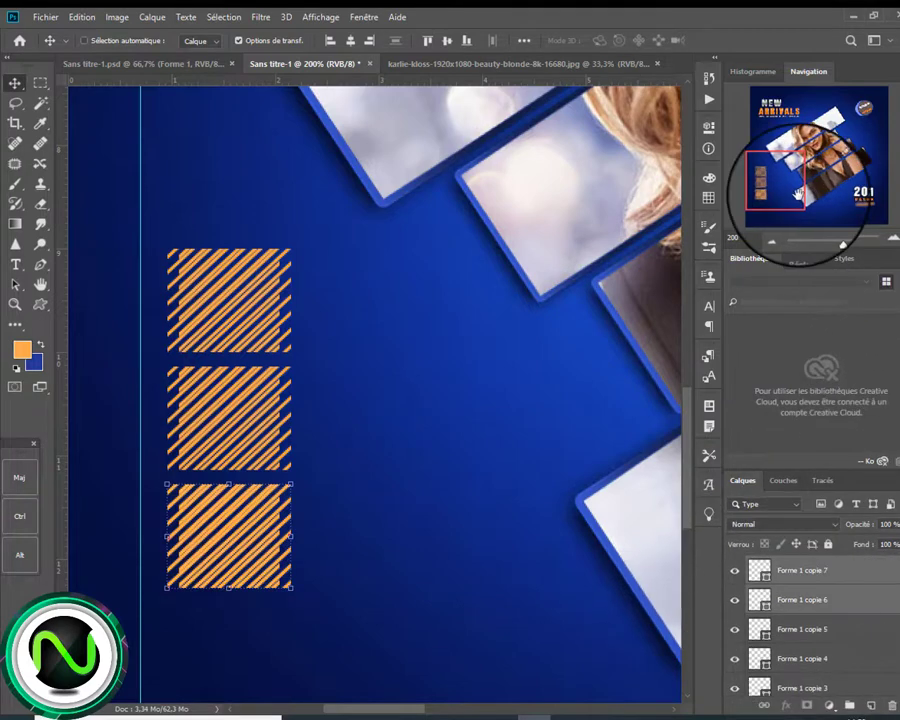
{"action": "left_click", "coordinate": [772, 192]}
{"action": "left_click_drag", "start_coordinate": [202, 410], "coordinate": [216, 522]}
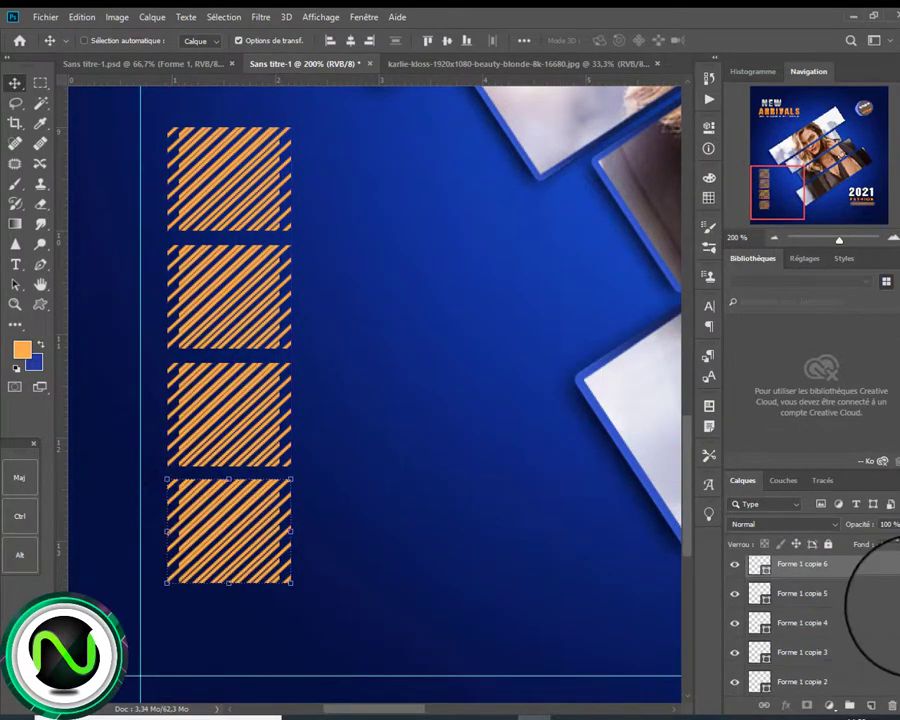
Select all striped shape layers, scale the column down proportionally and move it slightly up.
{"action": "scroll", "coordinate": [862, 655], "scroll_direction": "down", "scroll_amount": 3}
{"action": "left_click", "coordinate": [874, 652]}
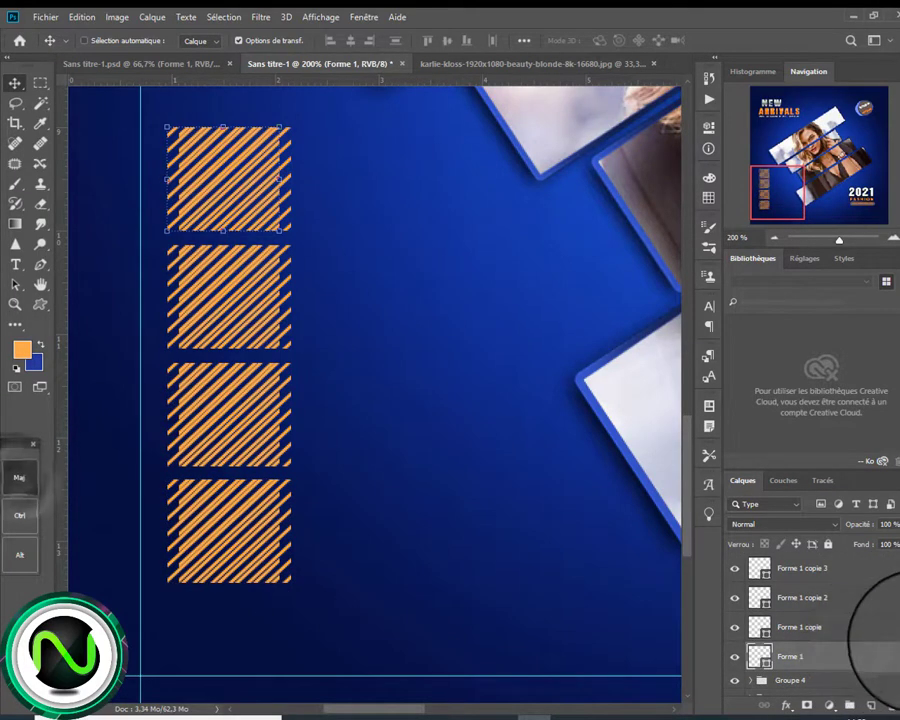
{"action": "left_click_drag", "start_coordinate": [899, 638], "coordinate": [899, 577]}
{"action": "left_click", "coordinate": [860, 571], "text": "shift"}
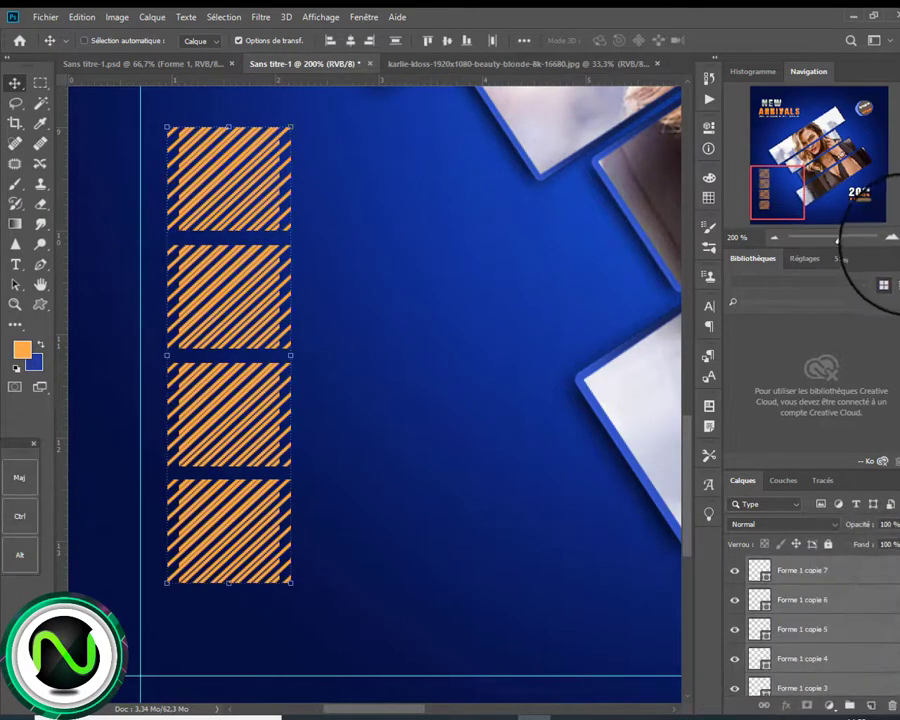
{"action": "left_click", "coordinate": [893, 237]}
{"action": "left_click", "coordinate": [775, 238]}
{"action": "left_click", "coordinate": [775, 238]}
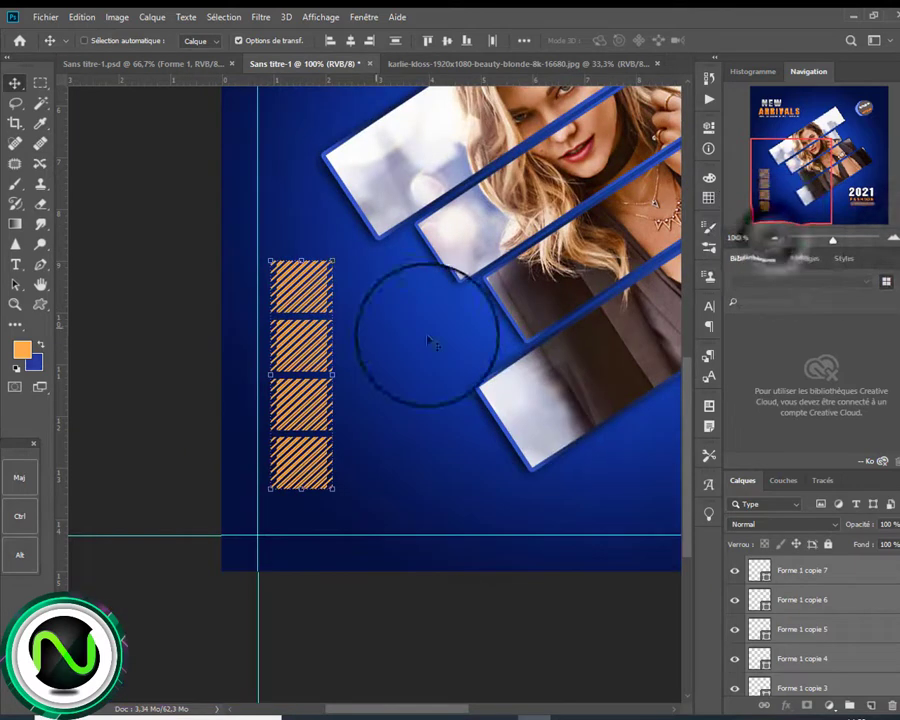
{"action": "left_click_drag", "start_coordinate": [332, 262], "coordinate": [313, 305]}
{"action": "left_click", "coordinate": [300, 41]}
{"action": "left_click_drag", "start_coordinate": [300, 405], "coordinate": [311, 337]}
{"action": "key", "text": "Return"}
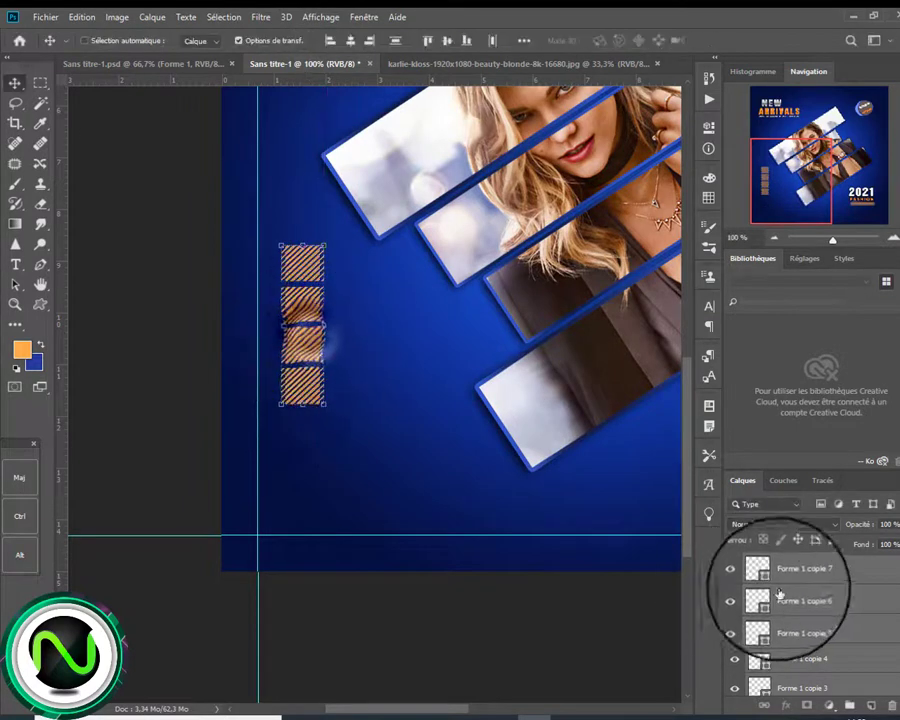
Set the striped column to Superposition blending at 82% opacity, rotate it -22.82° and shift it slightly right.
{"action": "left_click", "coordinate": [812, 526]}
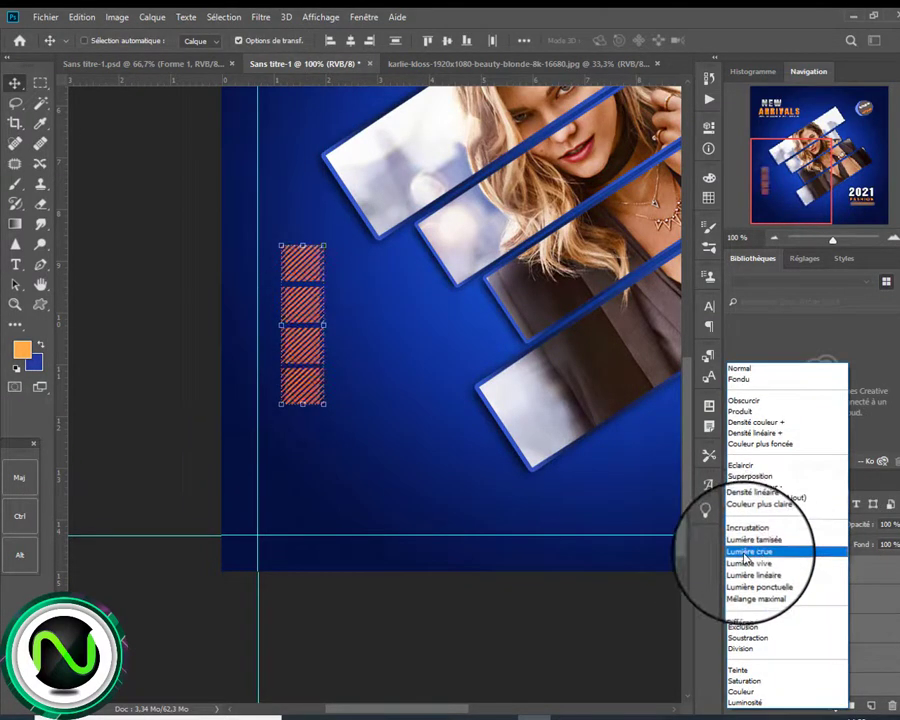
{"action": "left_click", "coordinate": [754, 474]}
{"action": "left_click_drag", "start_coordinate": [867, 527], "coordinate": [855, 530]}
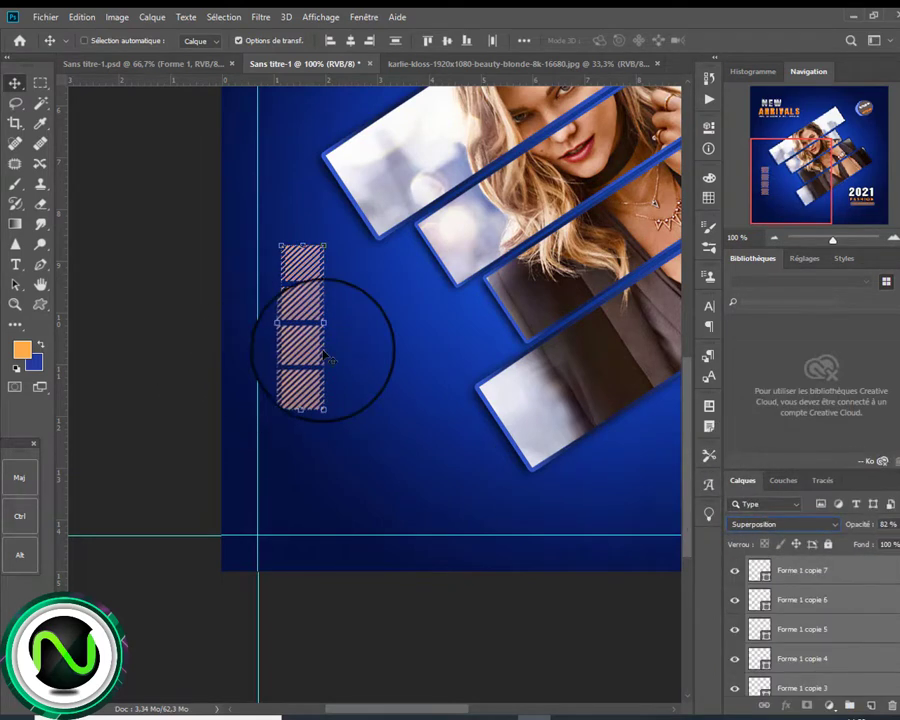
{"action": "left_click_drag", "start_coordinate": [267, 368], "coordinate": [272, 427]}
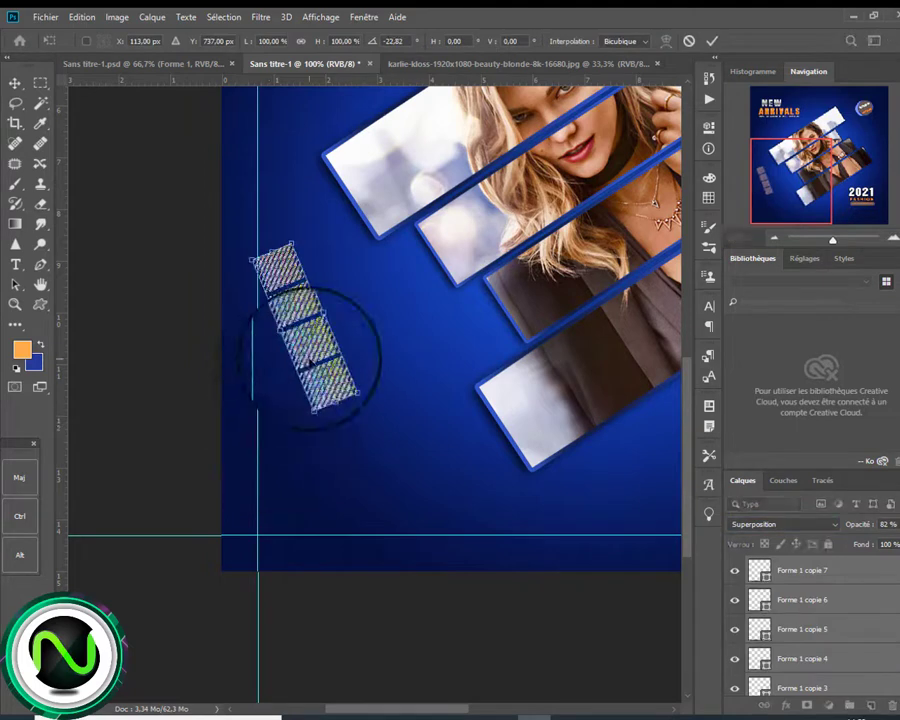
{"action": "left_click_drag", "start_coordinate": [305, 360], "coordinate": [330, 369]}
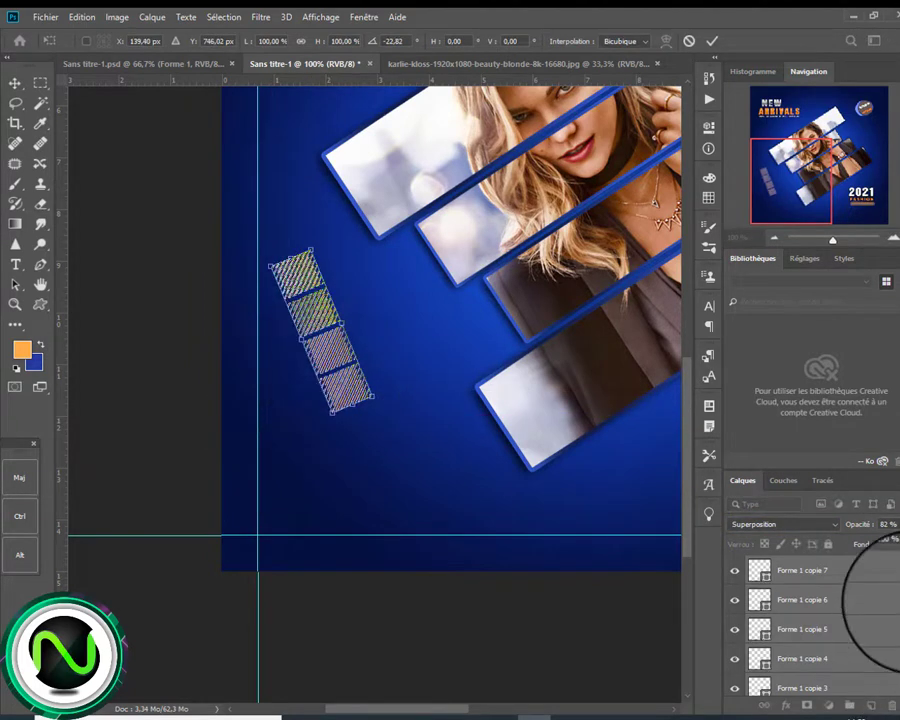
Duplicate the tilted striped column and place the copy below the SHOP NOW badge, beside the portrait strips.
{"action": "scroll", "coordinate": [885, 610], "scroll_direction": "down", "scroll_amount": 3}
{"action": "scroll", "coordinate": [868, 628], "scroll_direction": "down", "scroll_amount": 2}
{"action": "left_click_drag", "start_coordinate": [840, 620], "coordinate": [871, 706]}
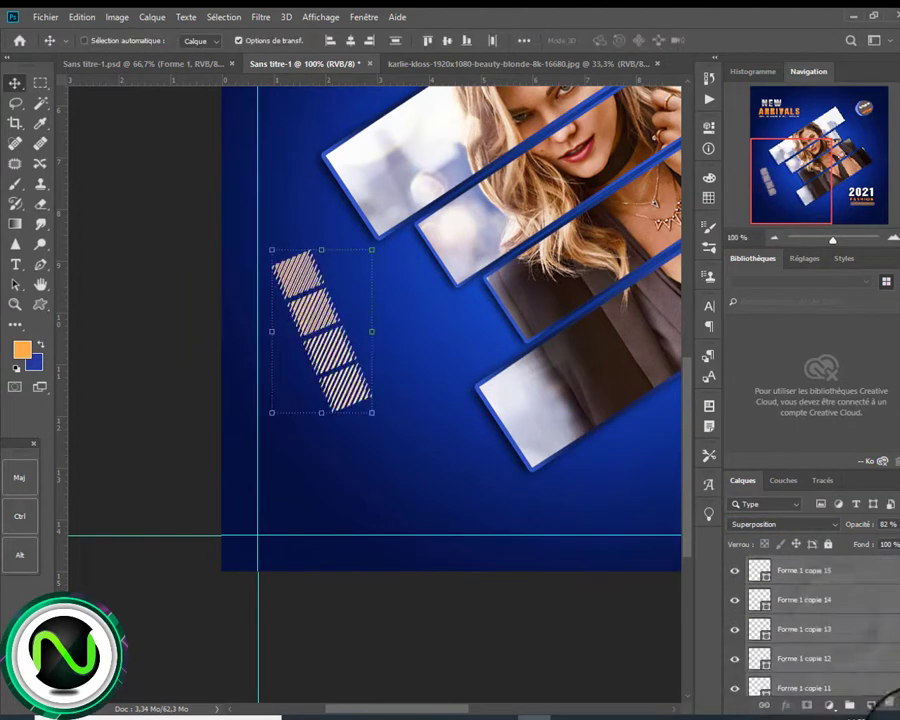
{"action": "left_click", "coordinate": [774, 237]}
{"action": "mouse_move", "coordinate": [201, 492]}
{"action": "left_mouse_down"}
{"action": "mouse_move", "coordinate": [532, 392]}
{"action": "mouse_move", "coordinate": [570, 320]}
{"action": "mouse_move", "coordinate": [565, 339]}
{"action": "left_mouse_up"}
Collect the layers of both striped columns in one new group and set the group's opacity to 38%.
{"action": "left_click", "coordinate": [849, 705]}
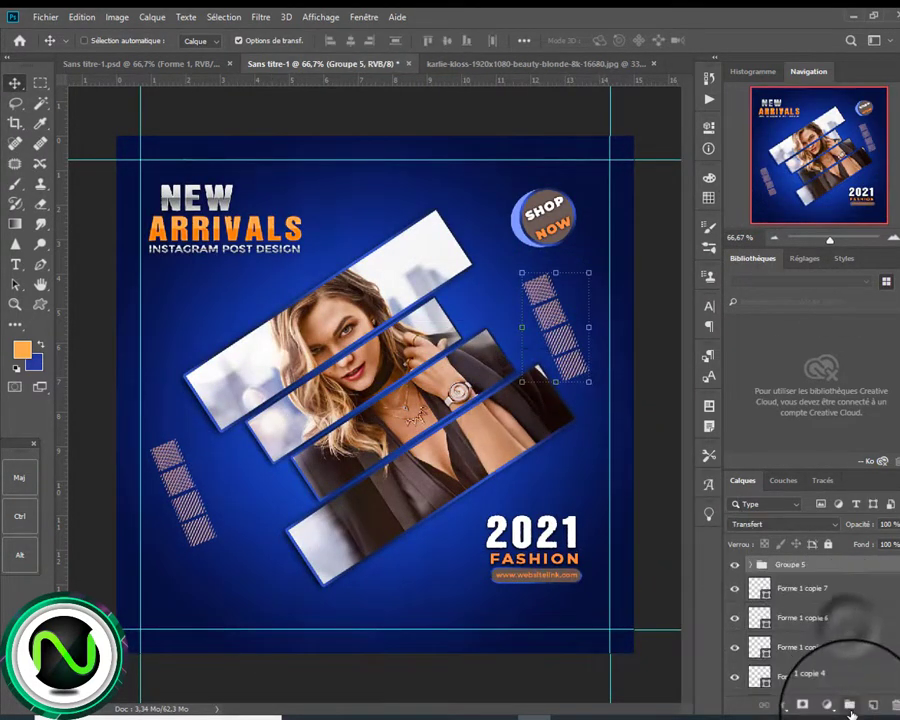
{"action": "left_click", "coordinate": [736, 566]}
{"action": "left_click", "coordinate": [812, 591]}
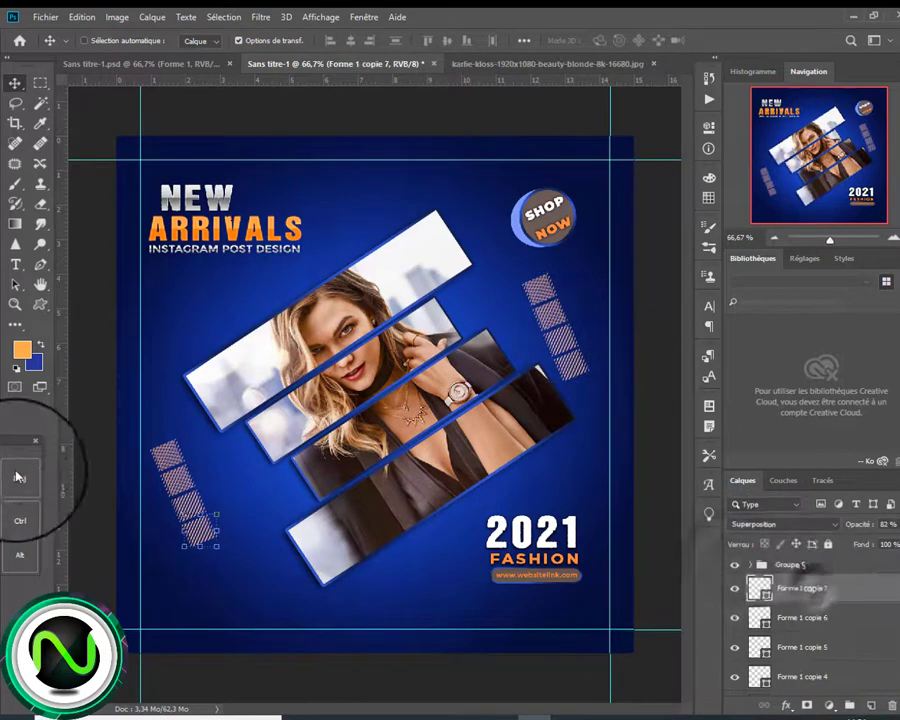
{"action": "left_click_drag", "start_coordinate": [897, 620], "coordinate": [897, 575]}
{"action": "left_click", "coordinate": [853, 643], "text": "shift"}
{"action": "left_click_drag", "start_coordinate": [842, 592], "coordinate": [838, 566]}
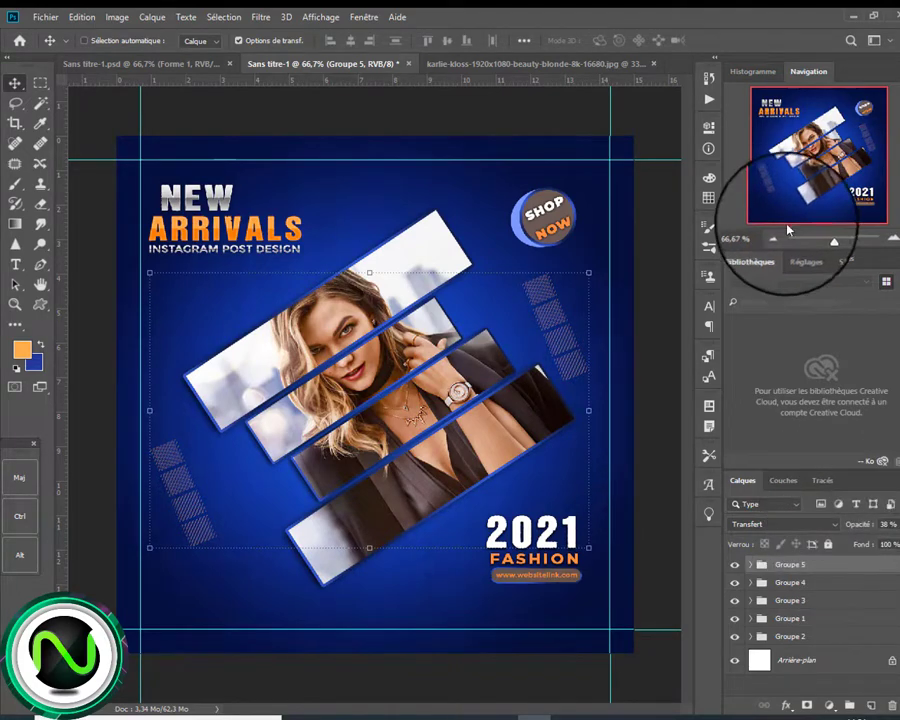
Draw an orange ellipse about 107 × 98 px below the tilted striped column in the design's lower-left area.
{"action": "left_click", "coordinate": [891, 238]}
{"action": "left_click_drag", "start_coordinate": [842, 180], "coordinate": [823, 201]}
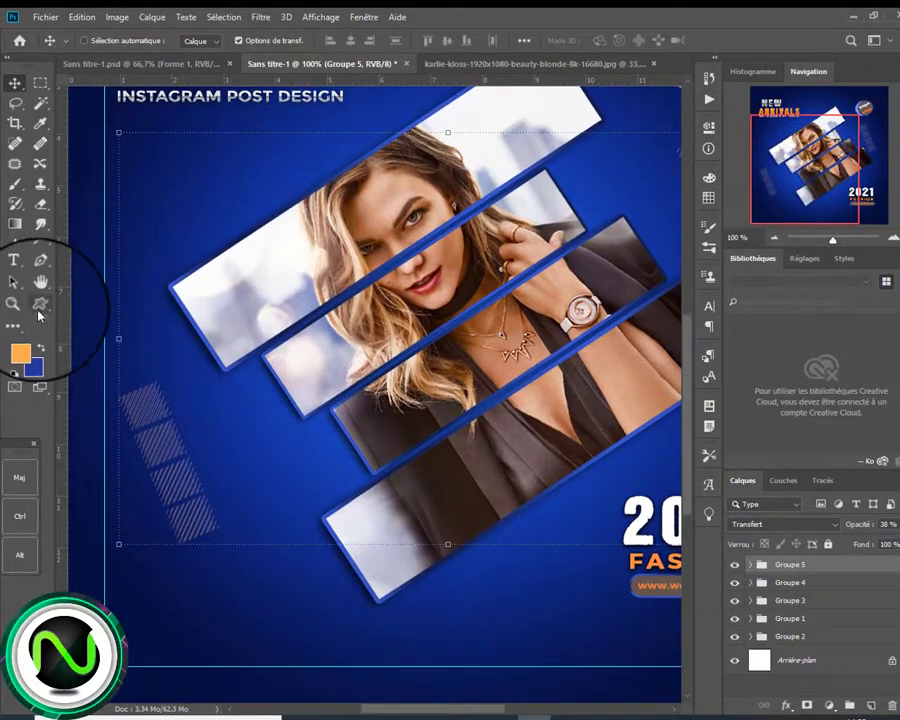
{"action": "right_click", "coordinate": [39, 311]}
{"action": "left_click", "coordinate": [110, 316]}
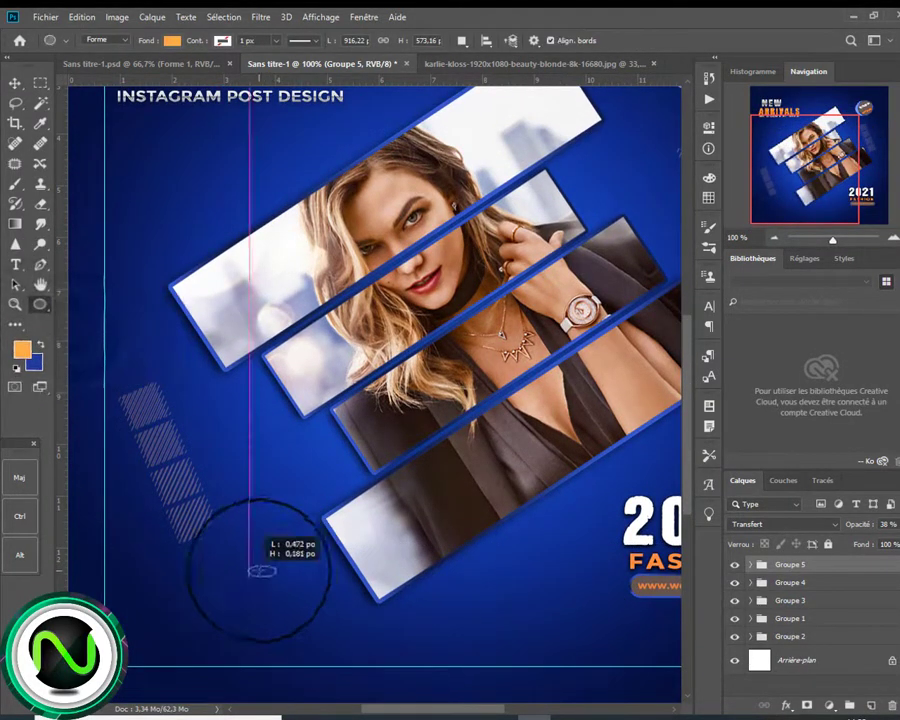
{"action": "mouse_move", "coordinate": [249, 576]}
{"action": "left_mouse_down"}
{"action": "mouse_move", "coordinate": [185, 647]}
{"action": "mouse_move", "coordinate": [198, 637]}
{"action": "left_mouse_up"}
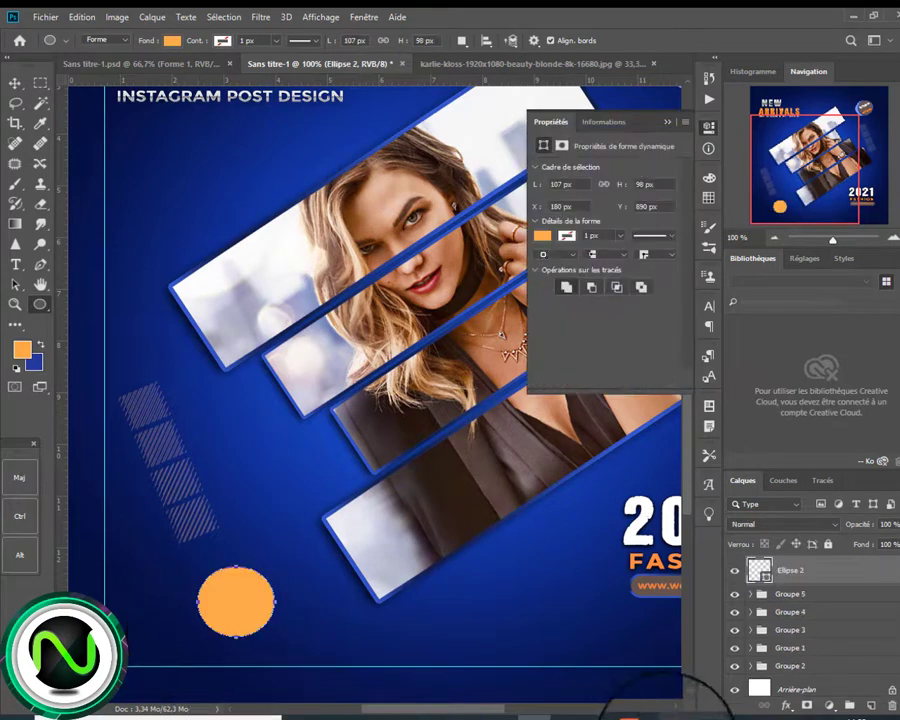
Remove the ellipse's fill and give it a light orange stroke 3.15 px wide.
{"action": "left_click", "coordinate": [172, 40]}
{"action": "left_click", "coordinate": [92, 76]}
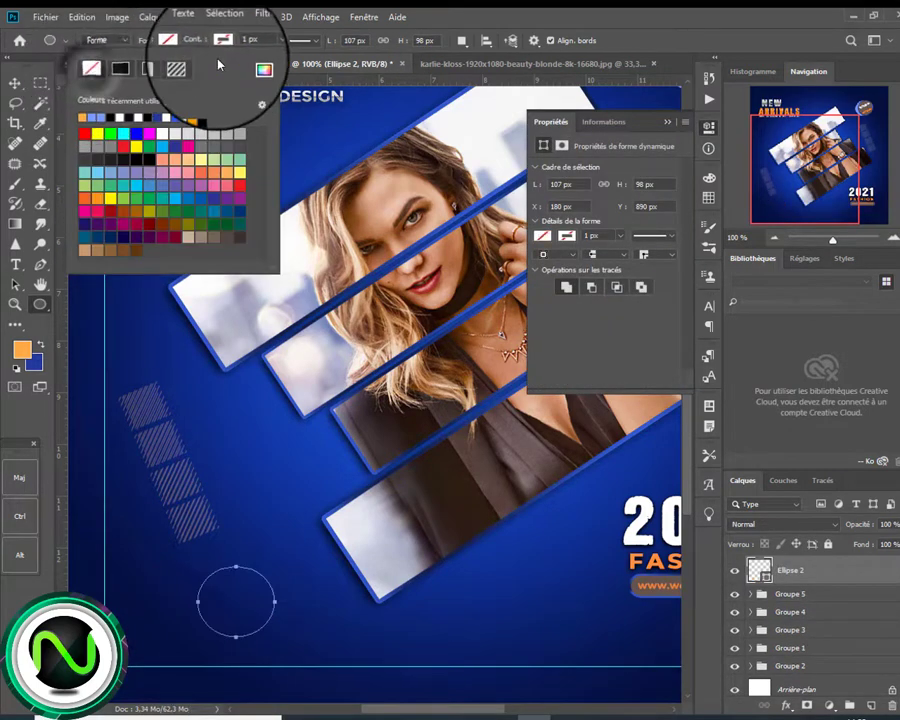
{"action": "left_click", "coordinate": [132, 117]}
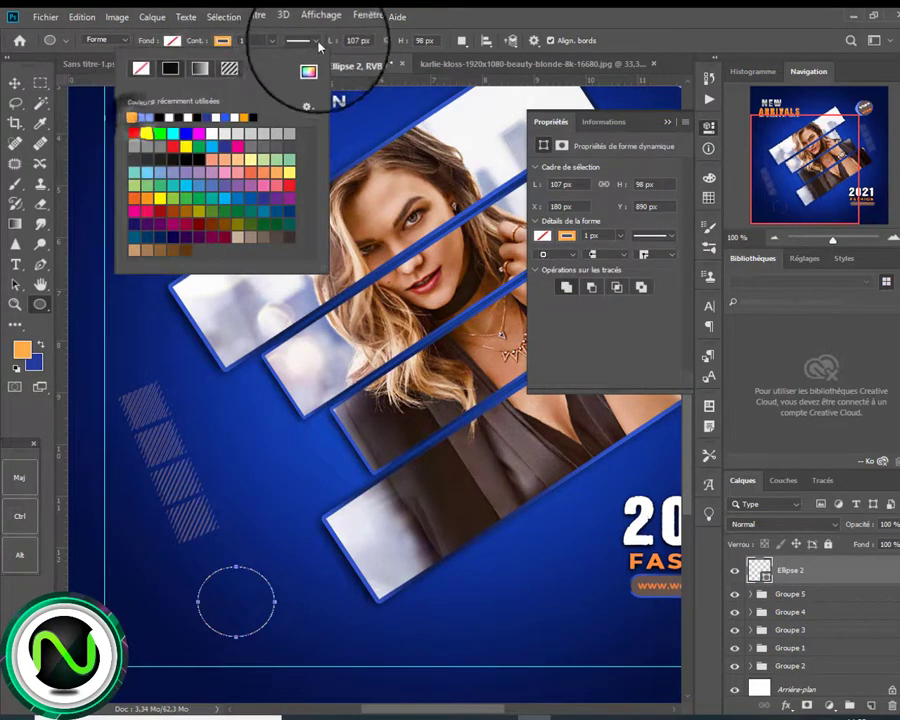
{"action": "left_click", "coordinate": [276, 40]}
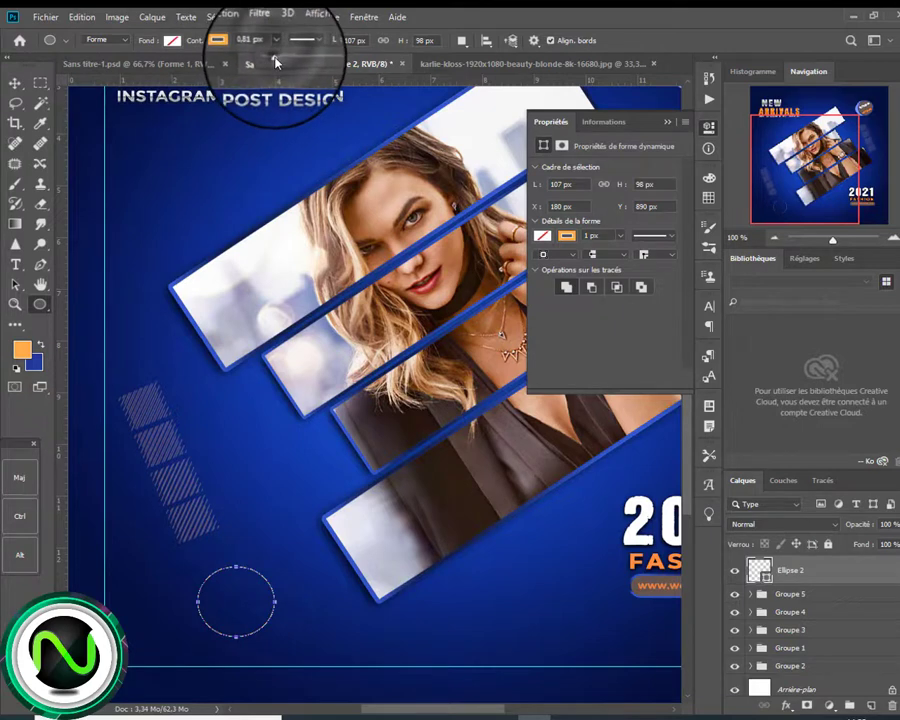
{"action": "left_click_drag", "start_coordinate": [278, 60], "coordinate": [277, 59]}
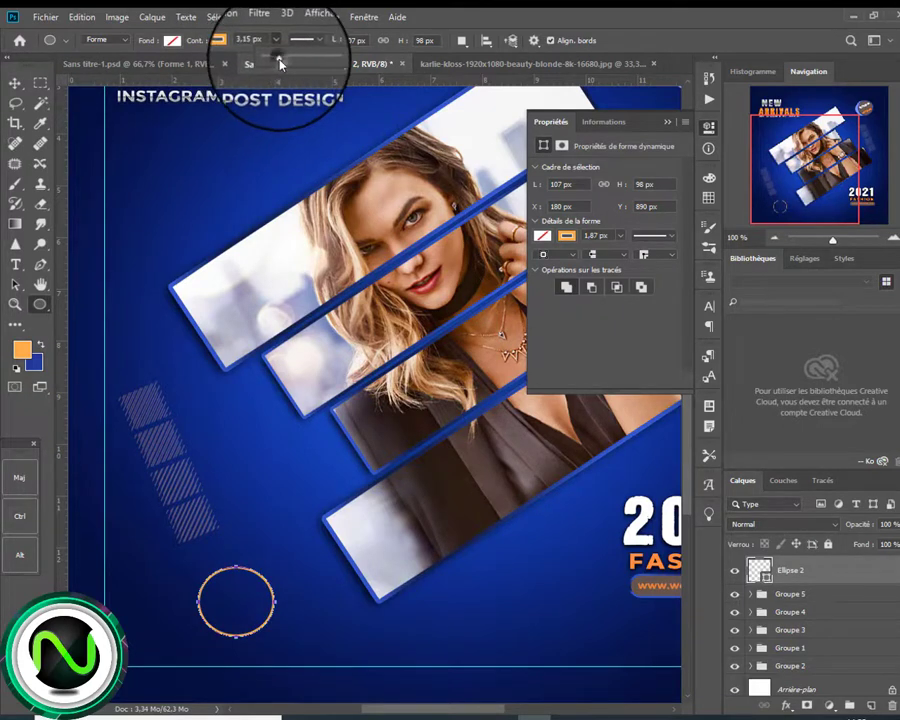
Scale the outlined ellipse proportionally to 111.21%.
{"action": "left_click", "coordinate": [14, 84]}
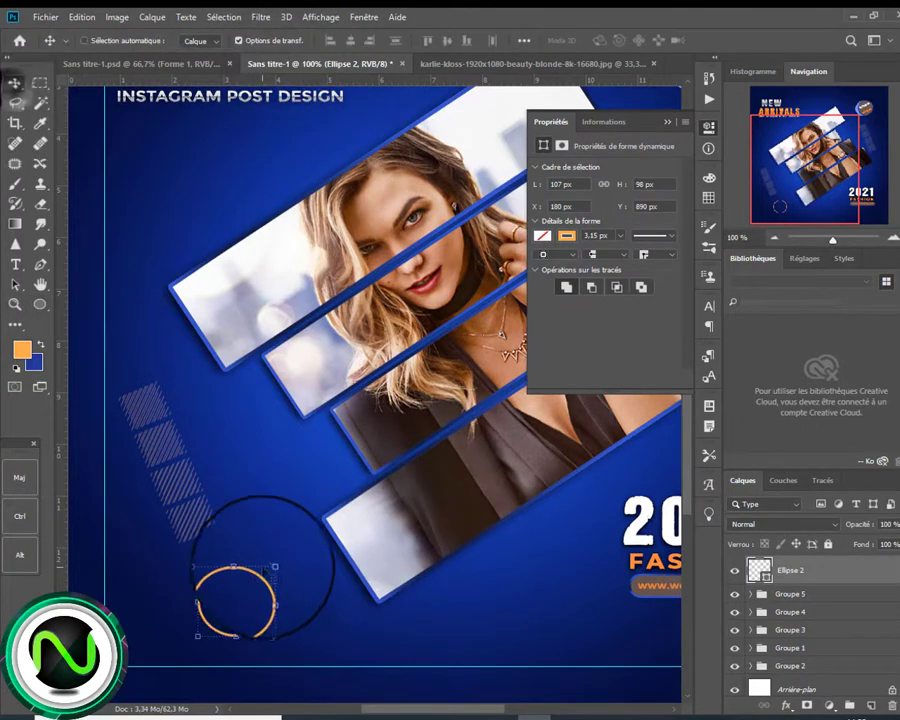
{"action": "left_click_drag", "start_coordinate": [274, 566], "coordinate": [278, 556]}
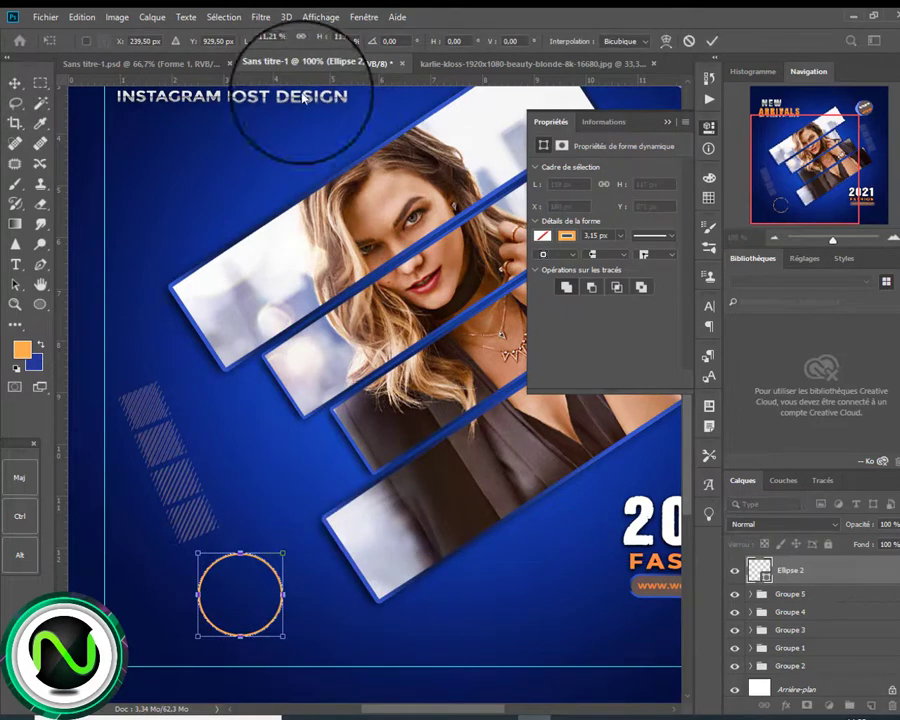
{"action": "left_click", "coordinate": [300, 42]}
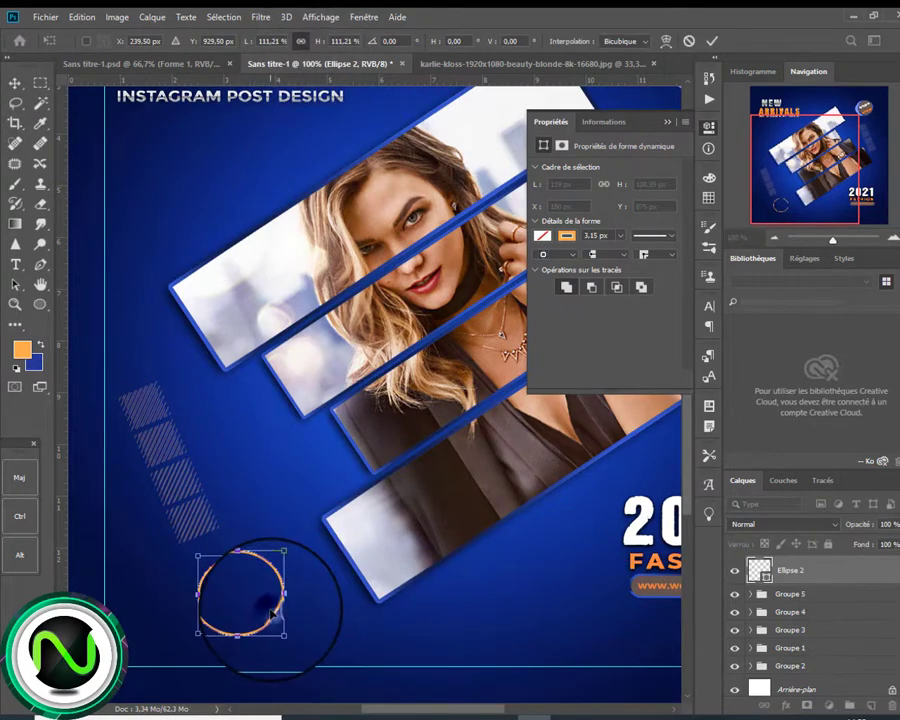
{"action": "key", "text": "Return"}
Set the ring to Superposition blending at 46% opacity and move it slightly down and right.
{"action": "left_click", "coordinate": [783, 524]}
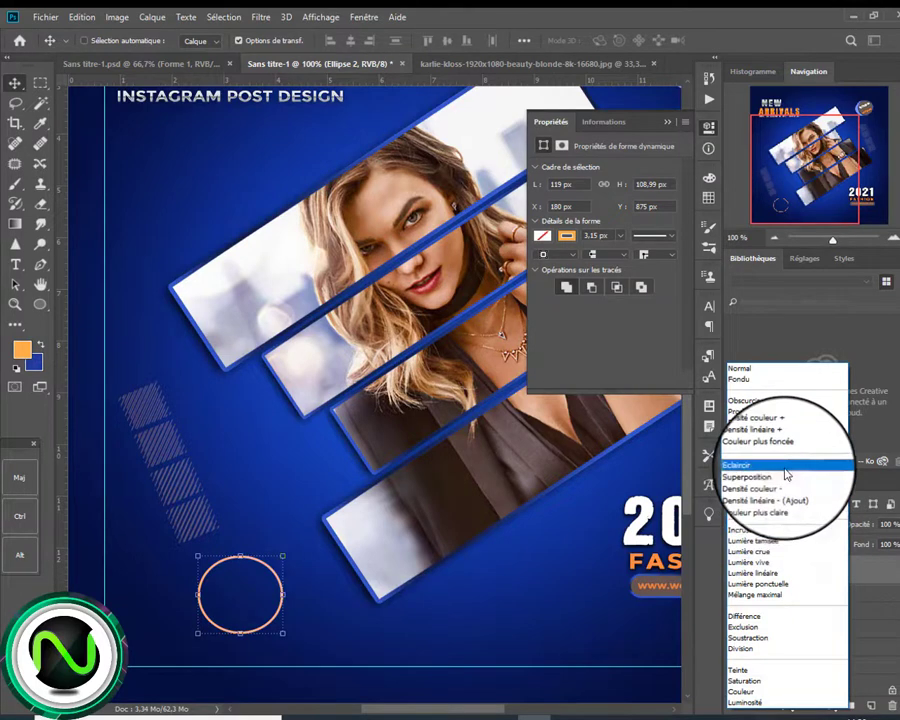
{"action": "left_click", "coordinate": [770, 477]}
{"action": "left_click_drag", "start_coordinate": [872, 527], "coordinate": [845, 532]}
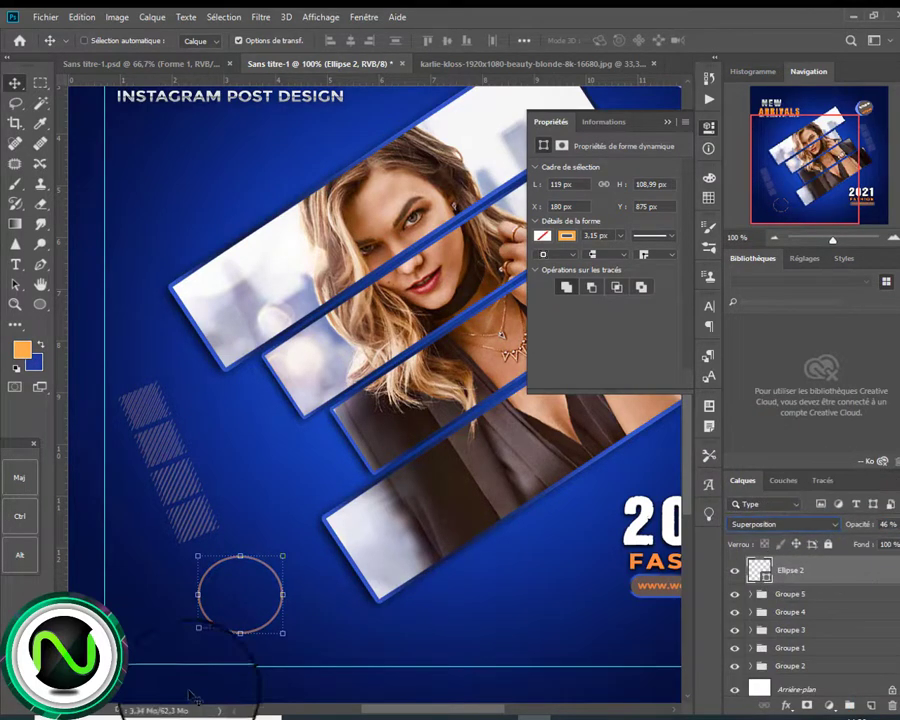
{"action": "left_click_drag", "start_coordinate": [181, 610], "coordinate": [235, 634]}
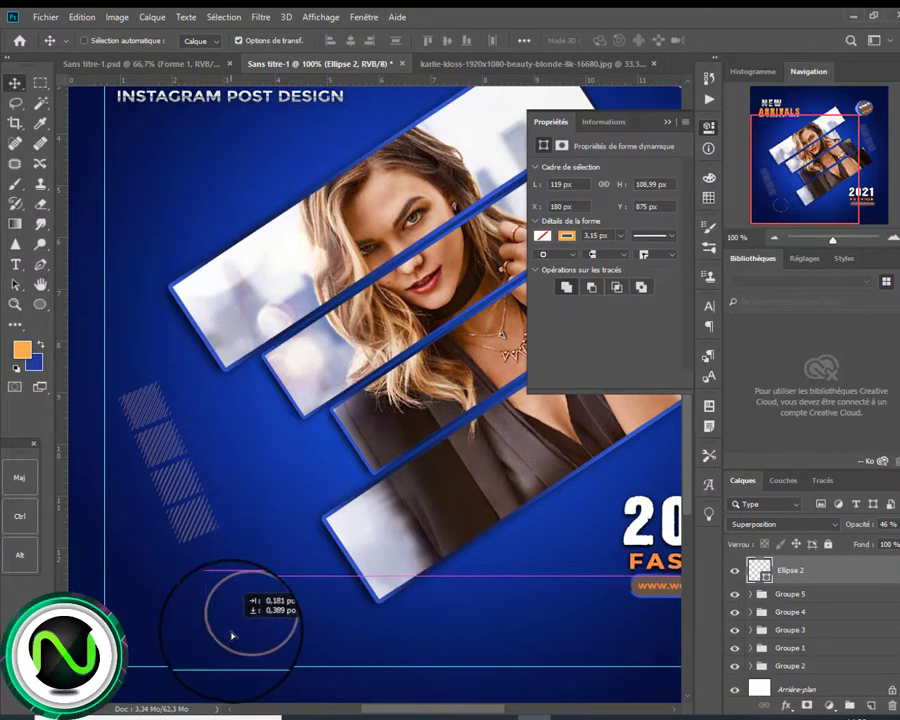
Duplicate the ring and place the copy at the same height, just left of the 2021 FASHION title and website pill.
{"action": "left_click", "coordinate": [773, 238]}
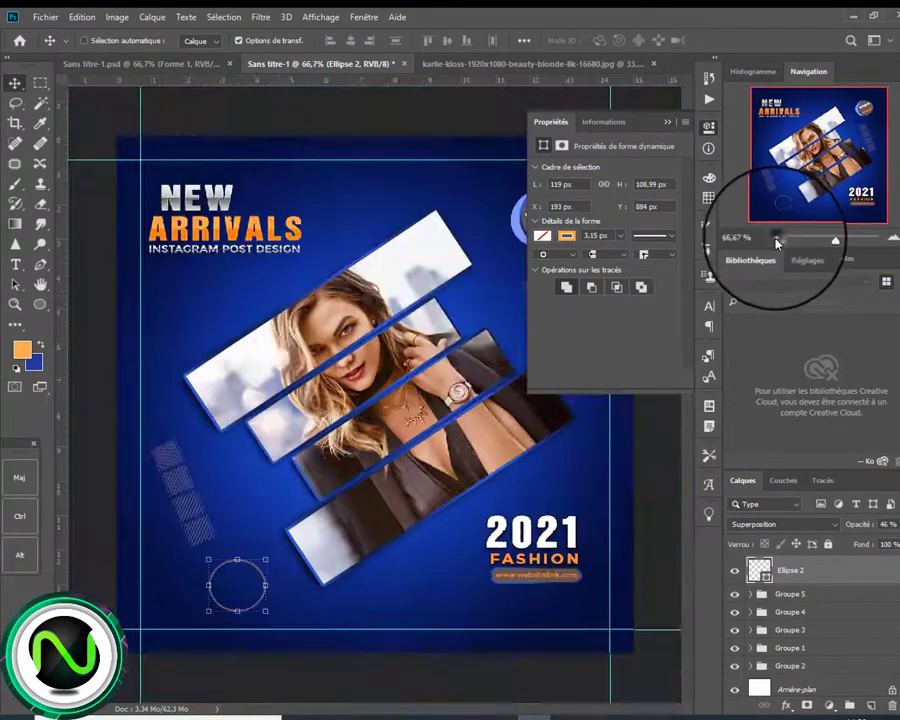
{"action": "left_click", "coordinate": [665, 122]}
{"action": "left_click_drag", "start_coordinate": [880, 576], "coordinate": [870, 707]}
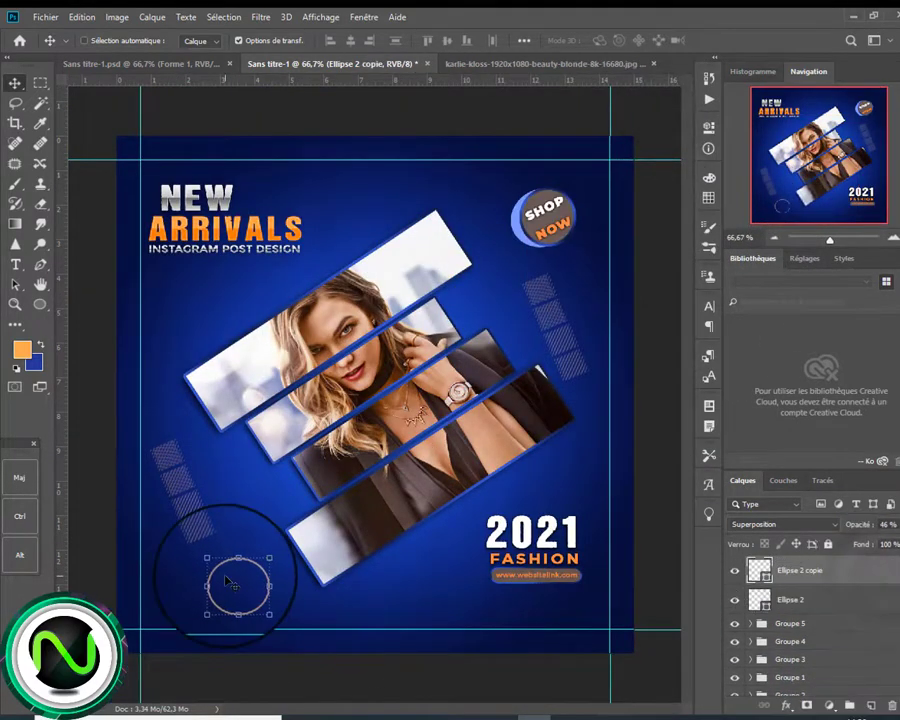
{"action": "left_click_drag", "start_coordinate": [242, 590], "coordinate": [447, 594]}
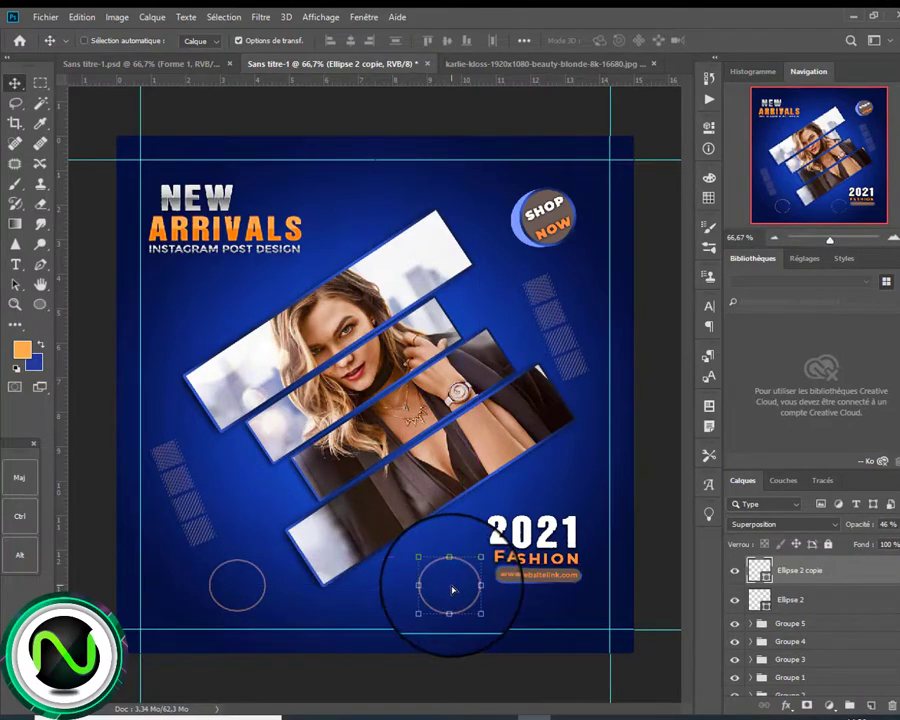
Duplicate the two lower rings together and place the copies near the canvas's top edge, between the NEW ARRIVALS heading and SHOP NOW badge.
{"action": "left_click", "coordinate": [810, 600], "text": "shift"}
{"action": "left_click_drag", "start_coordinate": [810, 605], "coordinate": [875, 708]}
{"action": "left_click_drag", "start_coordinate": [343, 583], "coordinate": [376, 186]}
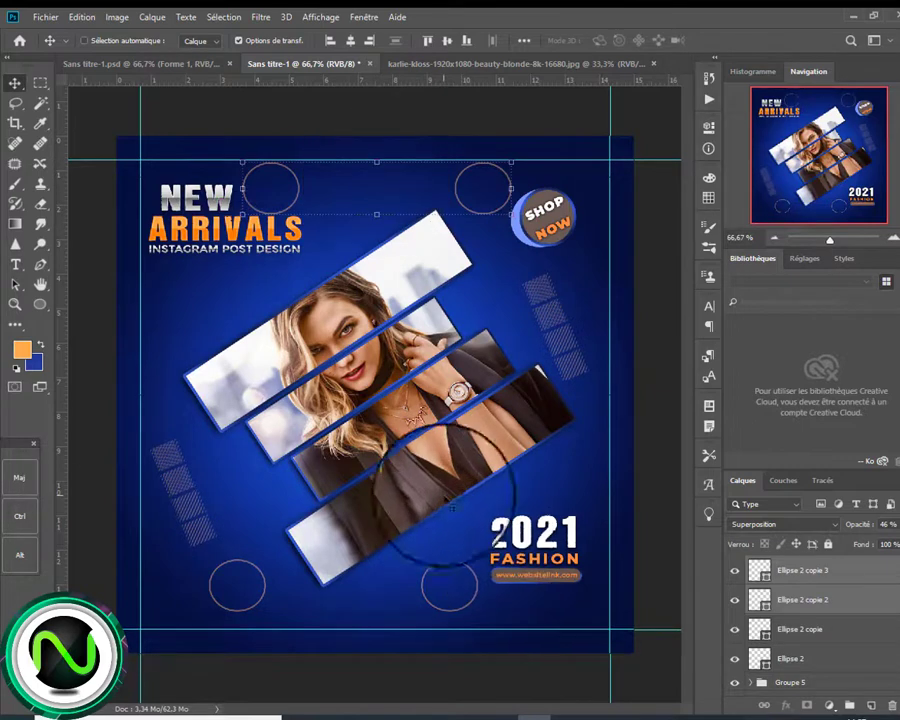
Group the four ring layers into one folder.
{"action": "left_click", "coordinate": [884, 659]}
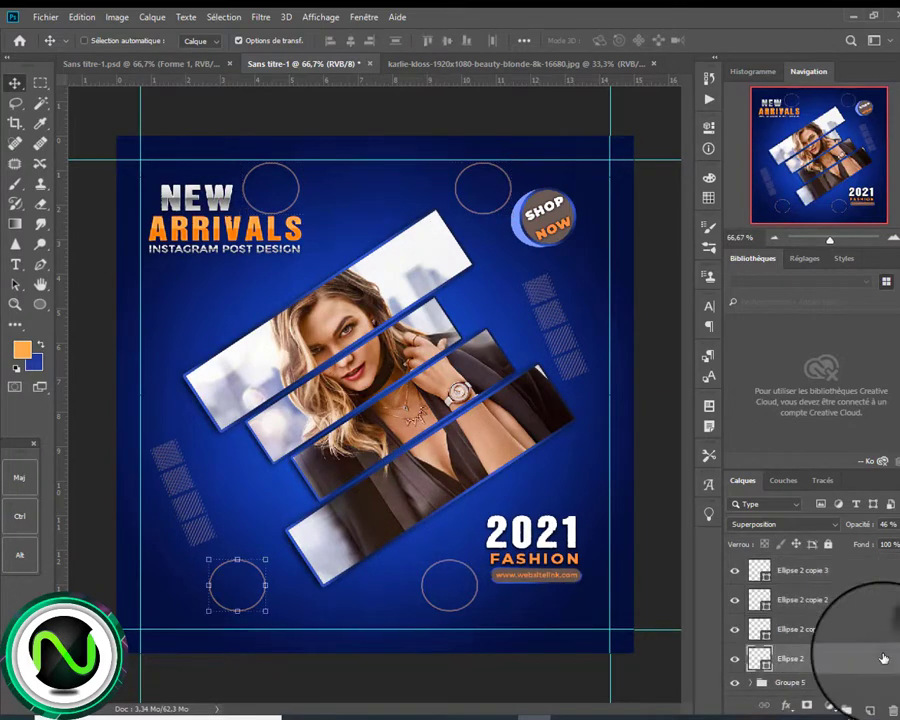
{"action": "left_click", "coordinate": [19, 478]}
{"action": "left_click", "coordinate": [872, 570]}
{"action": "left_click_drag", "start_coordinate": [862, 630], "coordinate": [852, 671]}
{"action": "key", "text": "ctrl+g"}
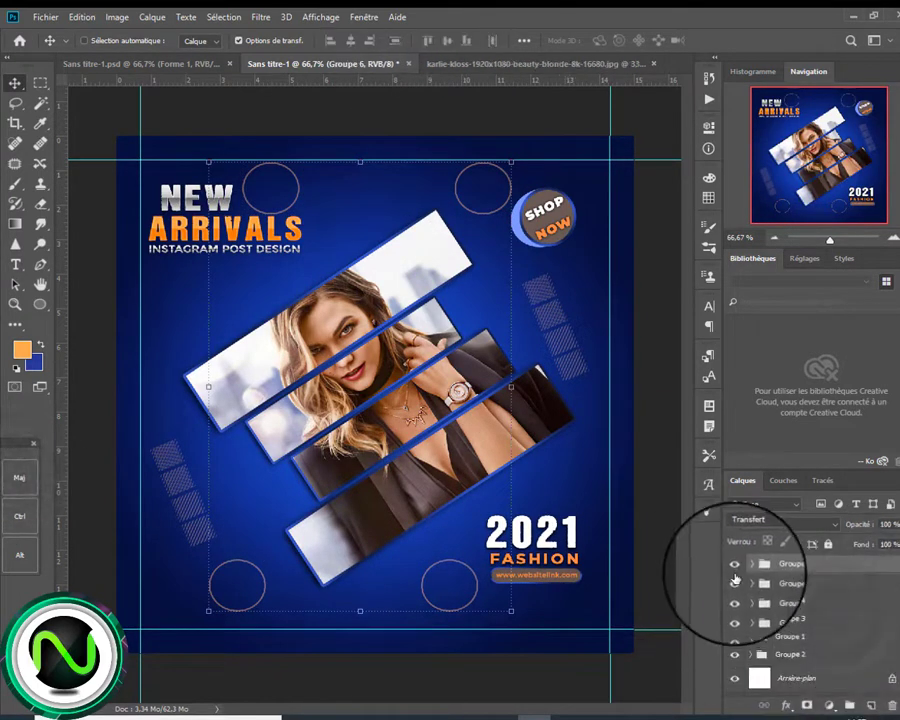
{"action": "left_click", "coordinate": [829, 681]}
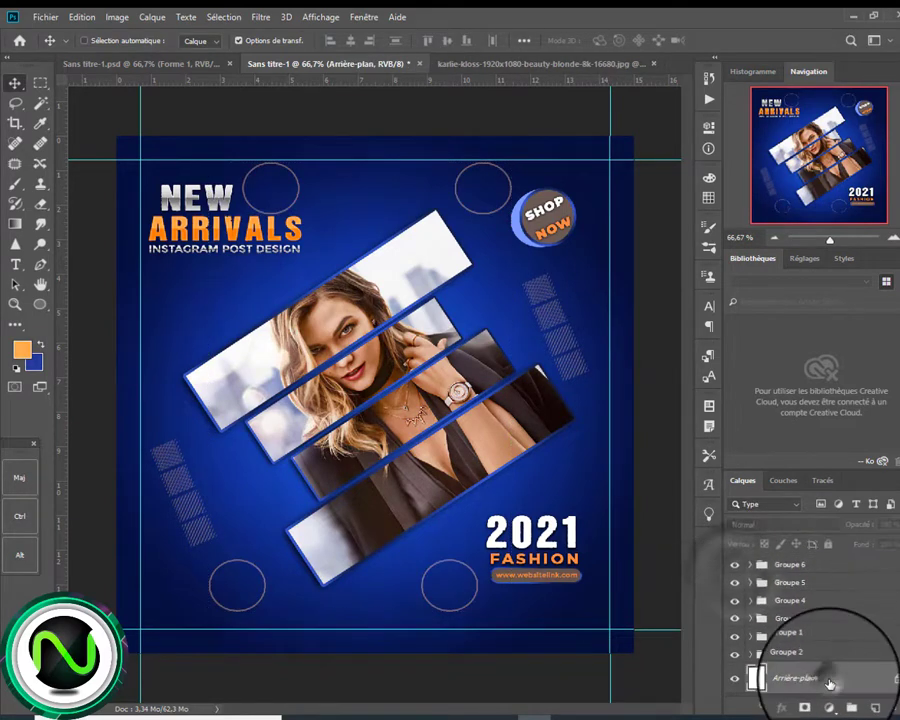
Scale the ring group down proportionally and move it so the upper rings sit between the heading and the SHOP NOW badge.
{"action": "left_click", "coordinate": [810, 564]}
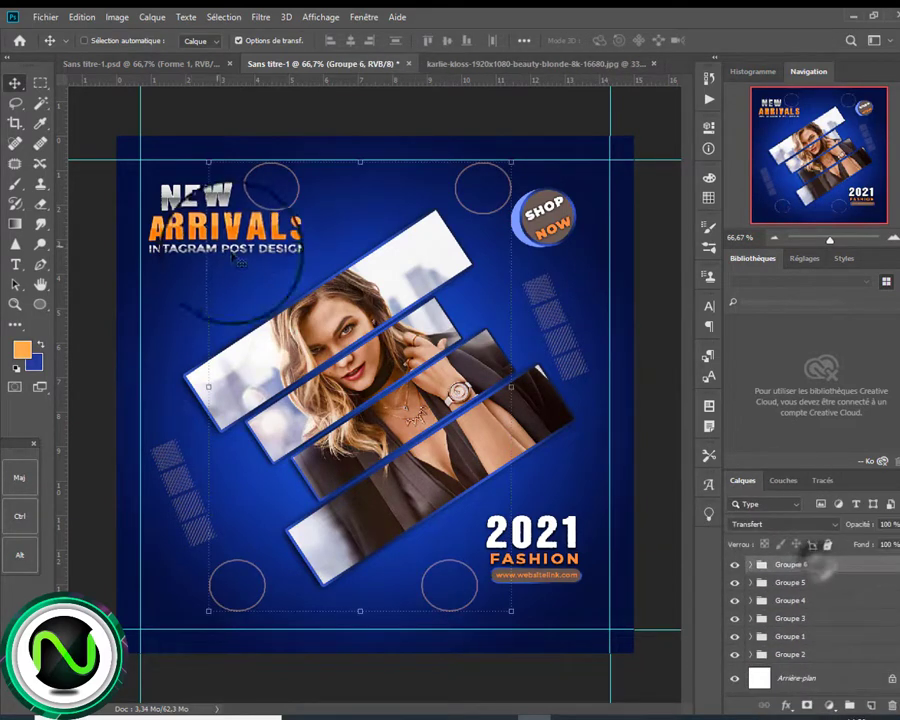
{"action": "left_click_drag", "start_coordinate": [512, 162], "coordinate": [410, 280]}
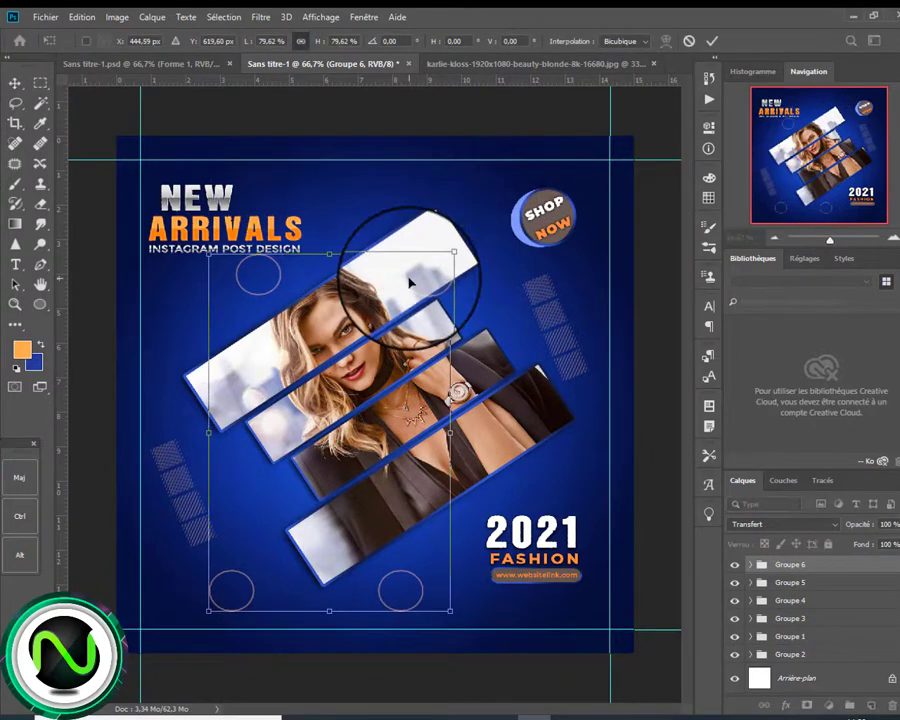
{"action": "left_click_drag", "start_coordinate": [380, 367], "coordinate": [440, 334]}
{"action": "left_click_drag", "start_coordinate": [511, 218], "coordinate": [488, 250]}
{"action": "left_click_drag", "start_coordinate": [341, 319], "coordinate": [346, 240]}
Move the two lower rings of the group down together, below the portrait strips near the bottom guide.
{"action": "left_click", "coordinate": [751, 565]}
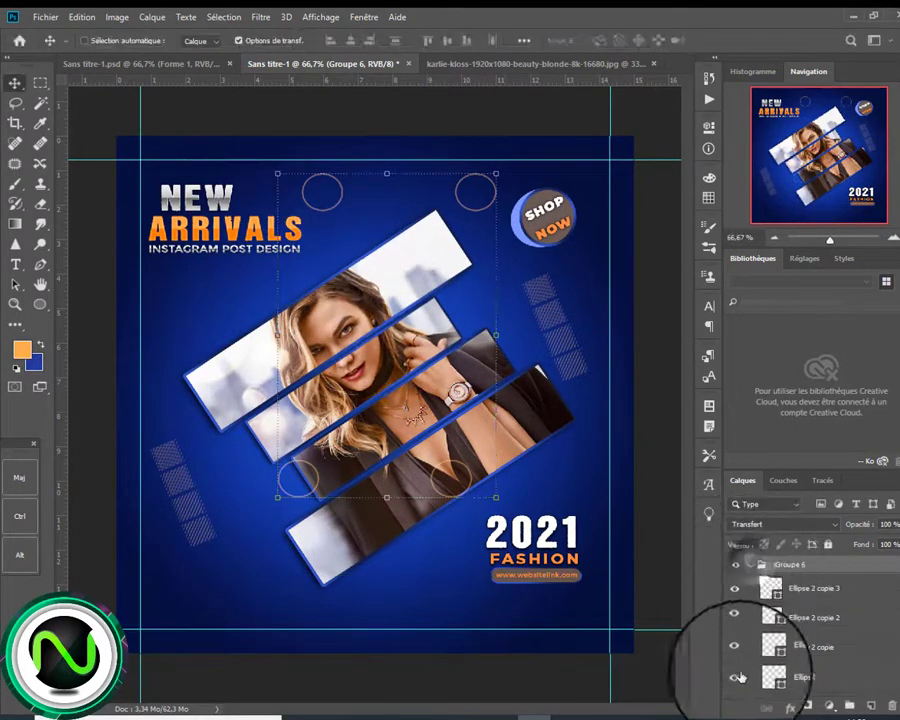
{"action": "left_click", "coordinate": [814, 650]}
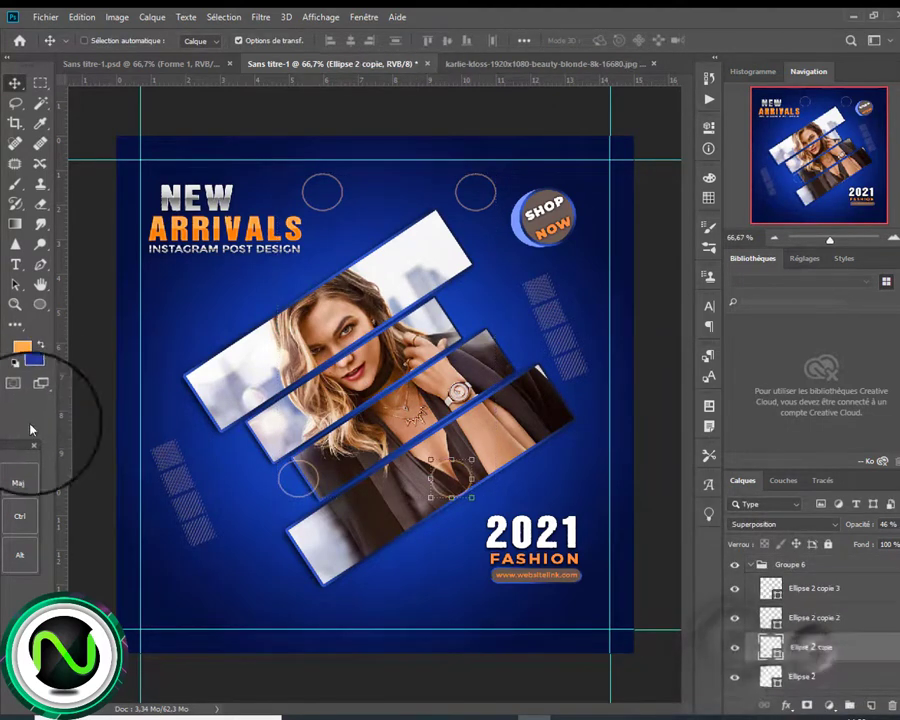
{"action": "left_click_drag", "start_coordinate": [392, 527], "coordinate": [367, 602]}
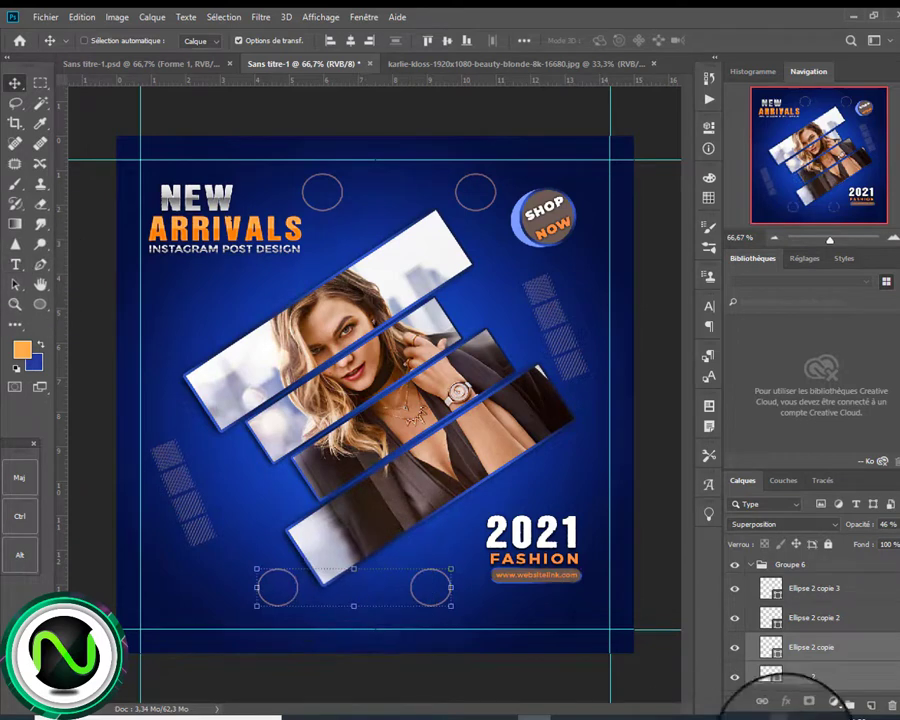
Draw the Facebook, Instagram and Twitter icon-row custom shape, about 2.1 inches wide, between the two upper rings.
{"action": "left_click", "coordinate": [882, 588]}
{"action": "left_click", "coordinate": [39, 306]}
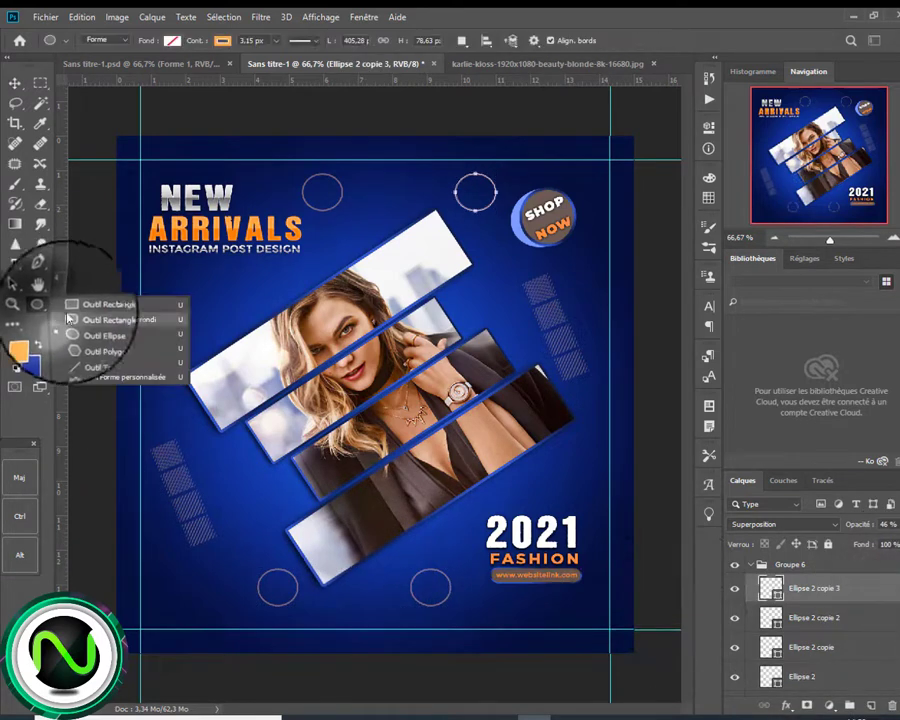
{"action": "left_click", "coordinate": [108, 374]}
{"action": "left_click", "coordinate": [590, 40]}
{"action": "left_click", "coordinate": [500, 139]}
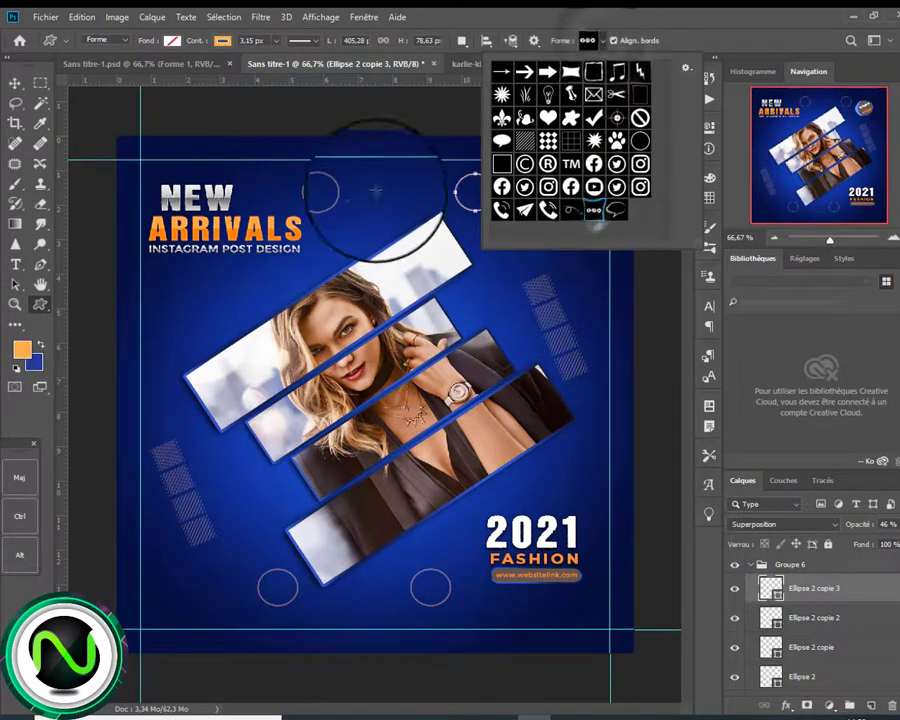
{"action": "left_click_drag", "start_coordinate": [453, 163], "coordinate": [395, 178]}
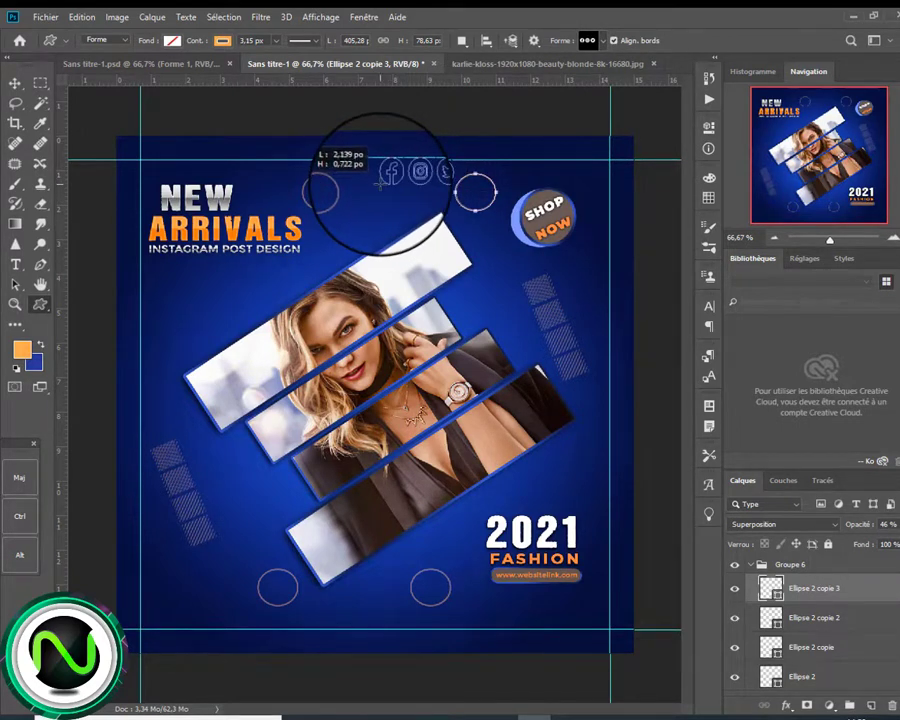
{"action": "mouse_move", "coordinate": [381, 183]}
{"action": "left_mouse_down"}
{"action": "mouse_move", "coordinate": [385, 150]}
{"action": "mouse_move", "coordinate": [390, 185]}
{"action": "left_mouse_up"}
Set the social icon shape to Superposition blending at 43% opacity.
{"action": "left_click", "coordinate": [15, 83]}
{"action": "left_click", "coordinate": [790, 524]}
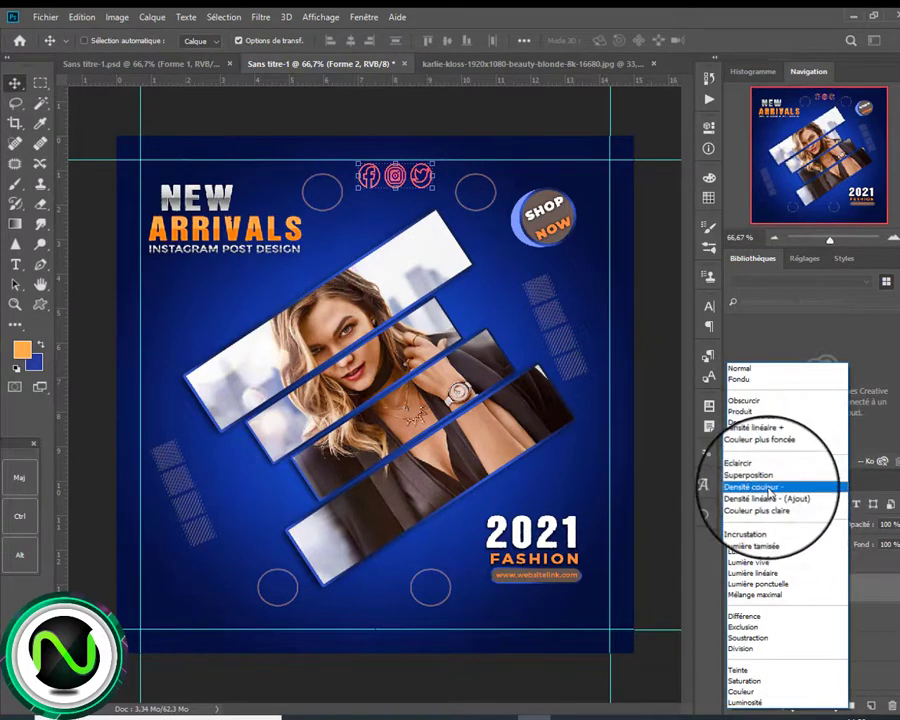
{"action": "left_click", "coordinate": [766, 475]}
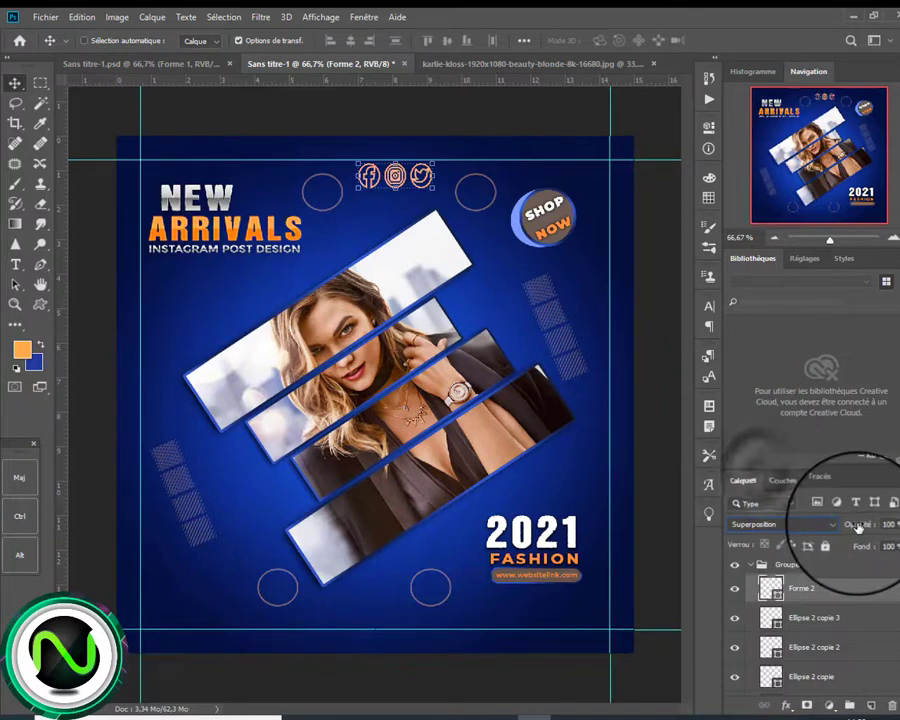
{"action": "left_click_drag", "start_coordinate": [816, 537], "coordinate": [814, 537]}
{"action": "left_click_drag", "start_coordinate": [894, 598], "coordinate": [897, 550]}
{"action": "left_click", "coordinate": [831, 680]}
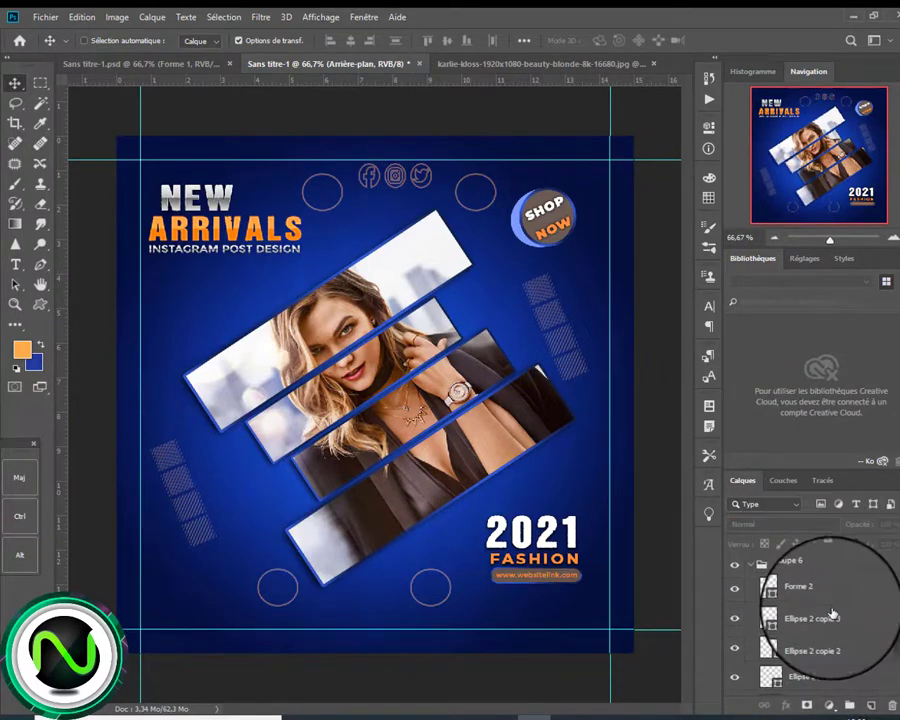
Scale the social icon row about its centre to 70.13%, collapse the ring group and view the design at 100%.
{"action": "left_click", "coordinate": [832, 590]}
{"action": "left_click_drag", "start_coordinate": [432, 188], "coordinate": [399, 176]}
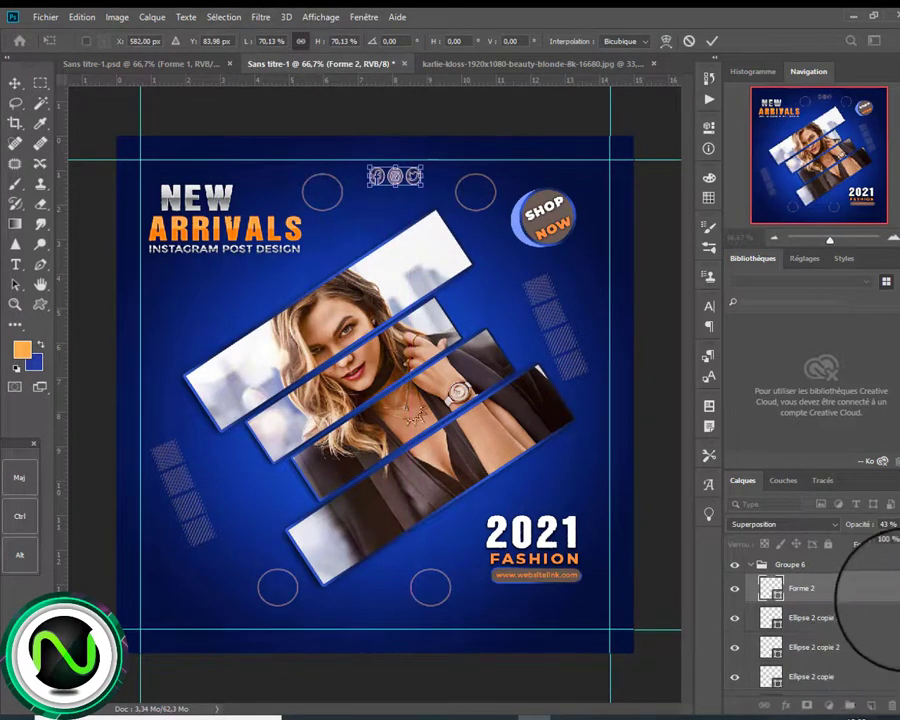
{"action": "left_click", "coordinate": [751, 565]}
{"action": "left_click", "coordinate": [806, 686]}
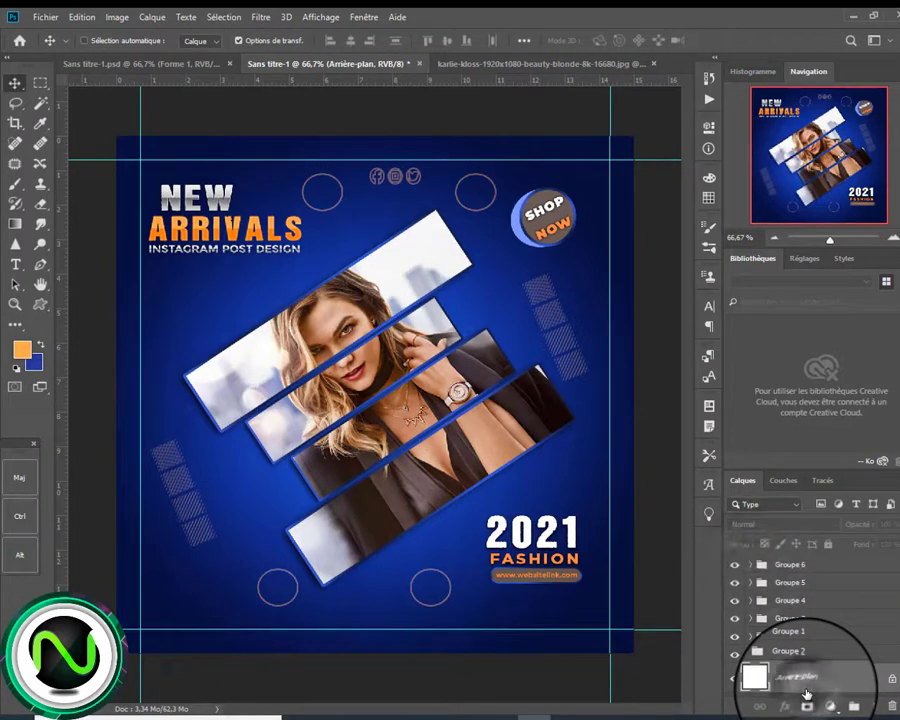
{"action": "left_click", "coordinate": [891, 237]}
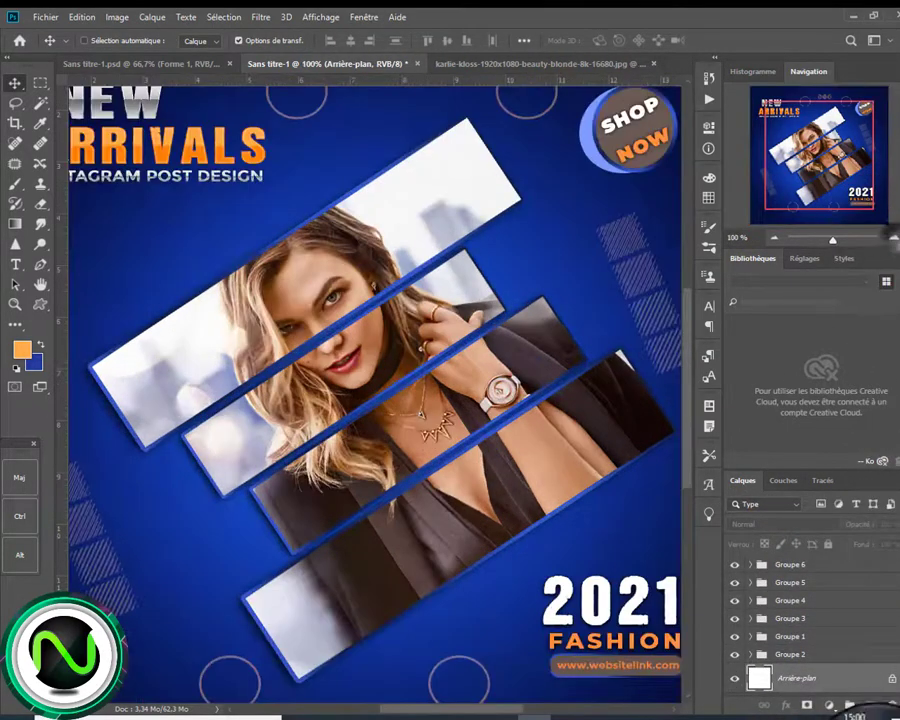